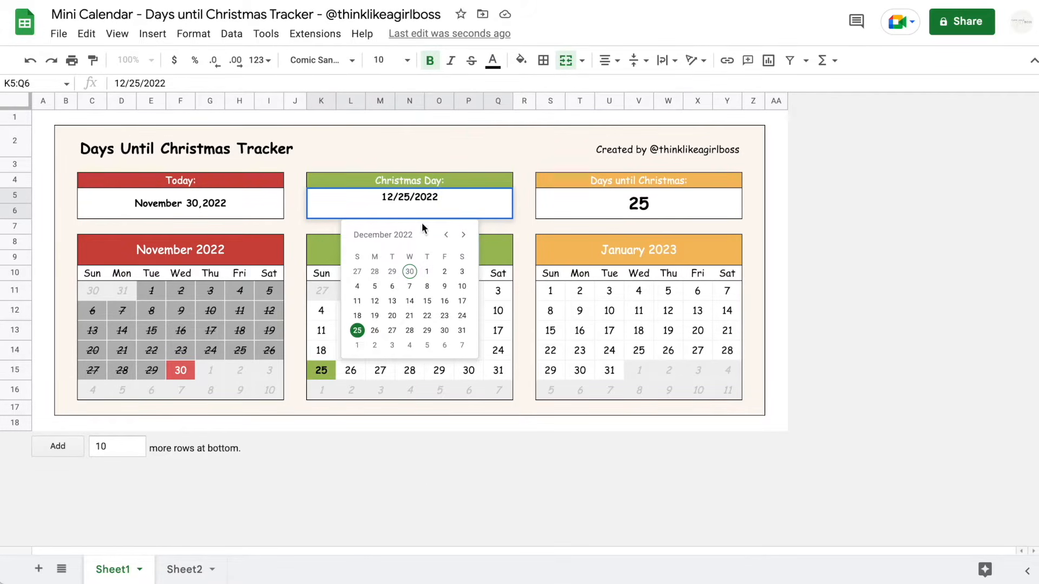
Change the Christmas Day date in the finished tracker on Sheet1 to December 25, 2023 using the calendar date picker.
left_click(439, 423)
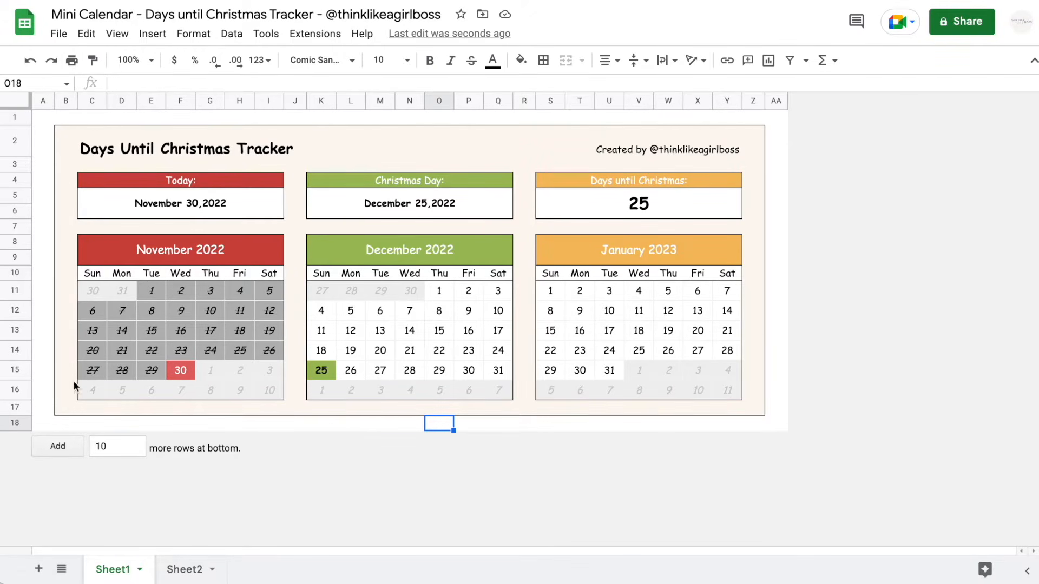
double_click(410, 201)
left_click(464, 235)
left_click(464, 236)
left_click(464, 236)
left_click(464, 236)
left_click(464, 236)
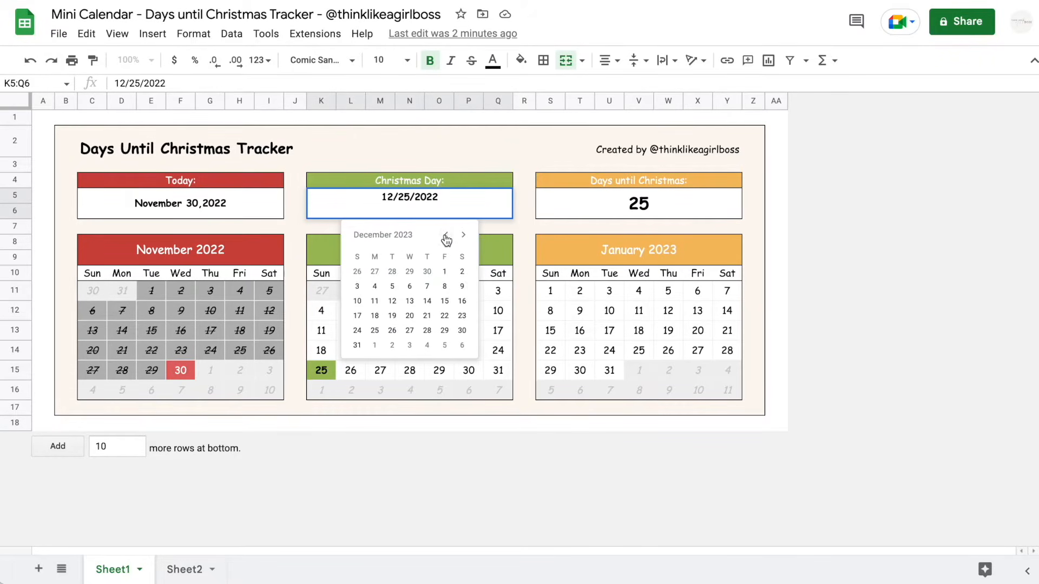
left_click(446, 236)
left_click(446, 236)
left_click(463, 236)
left_click(463, 236)
left_click(374, 331)
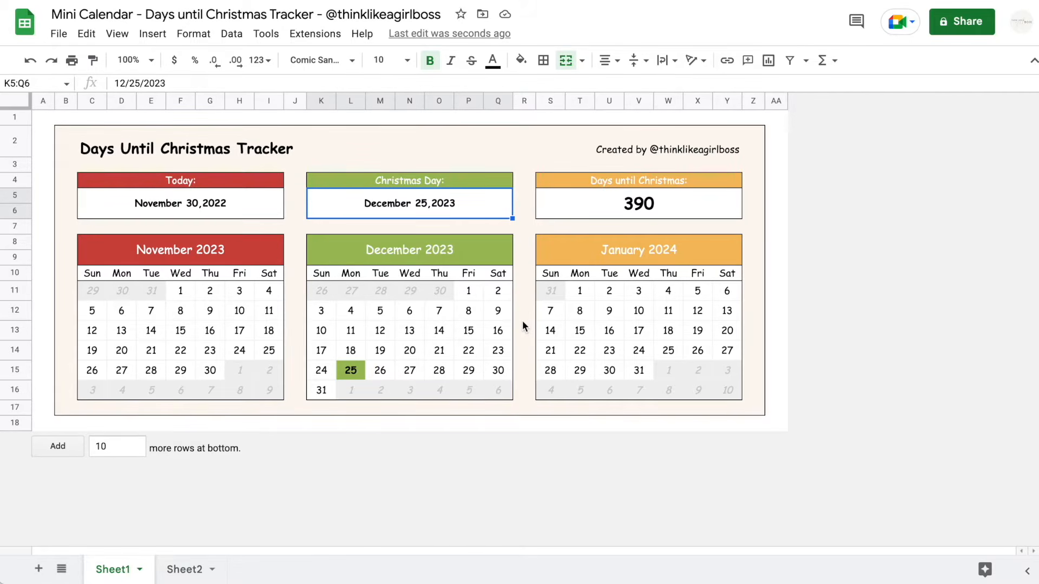
On Sheet2, narrow columns A through Z together to an equal small width of roughly a third of the default.
left_click(183, 570)
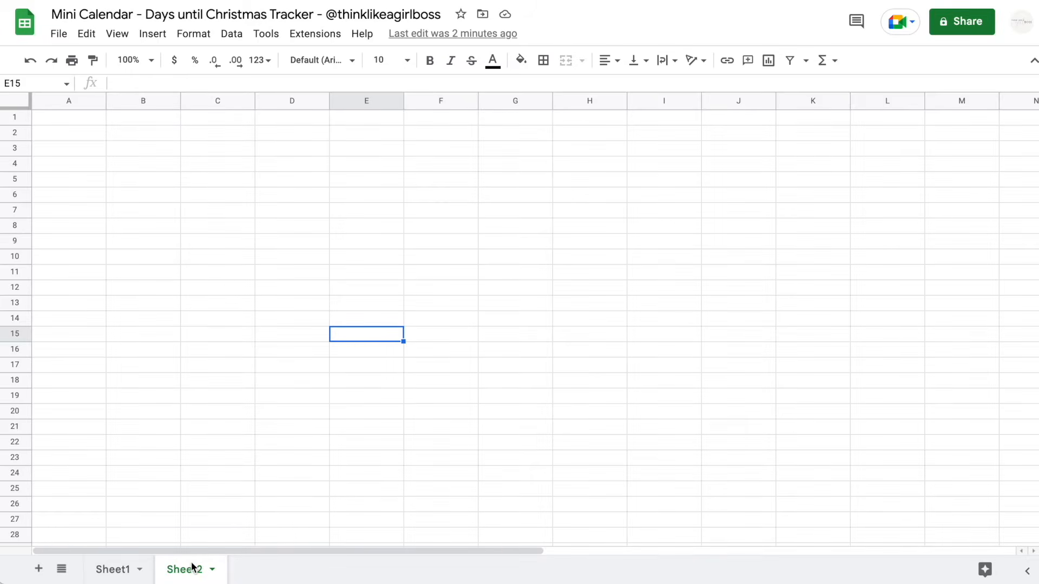
left_click(65, 103)
left_click(81, 132)
left_click(72, 100)
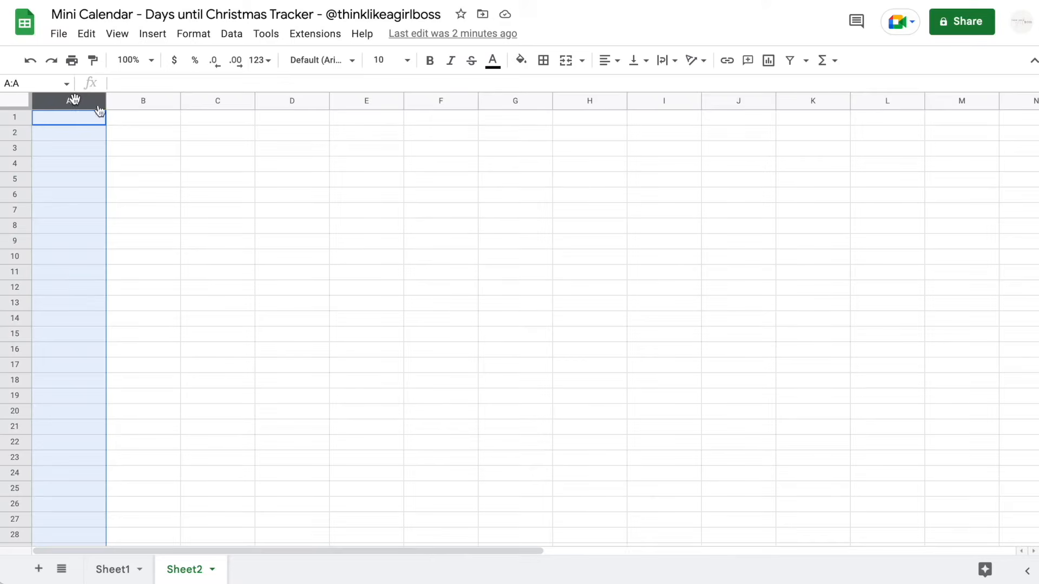
scroll(430, 180, "right", 10)
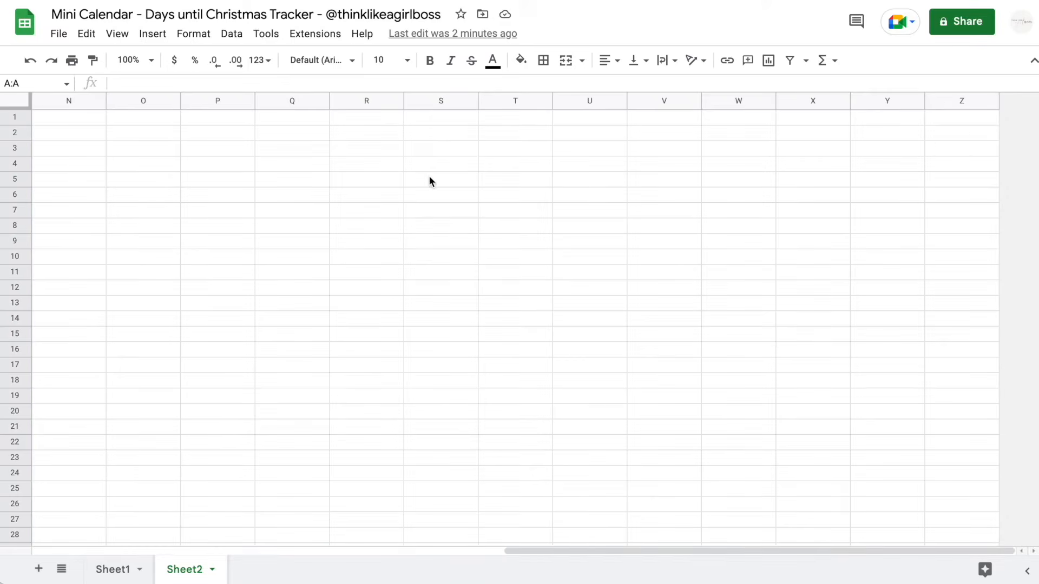
left_click(952, 99, "shift")
left_click_drag(925, 100, 876, 103)
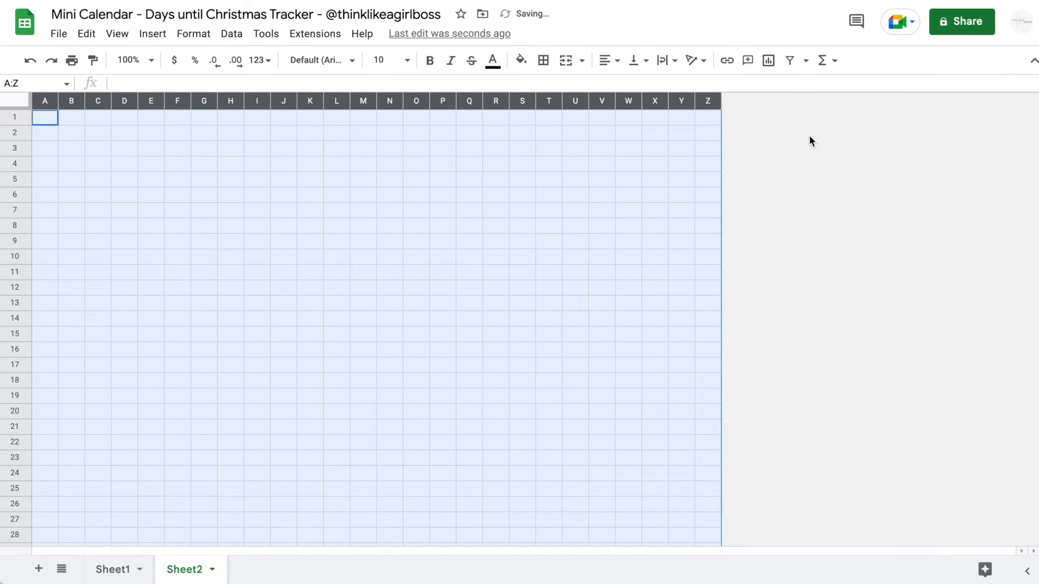
left_click(767, 133)
Insert 7 more narrow columns to the right of column Z.
left_click_drag(580, 102, 707, 100)
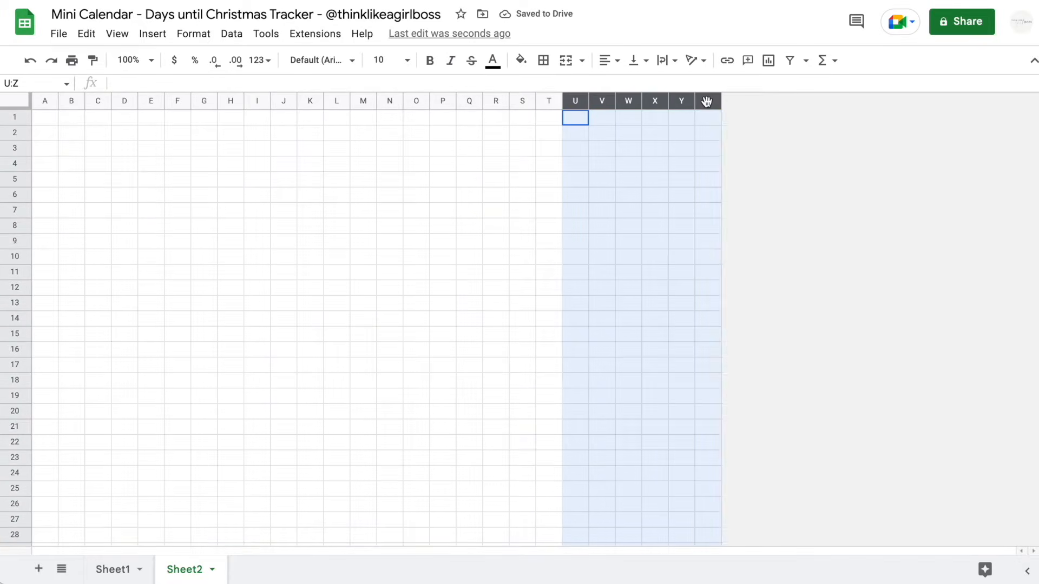
left_click(745, 151)
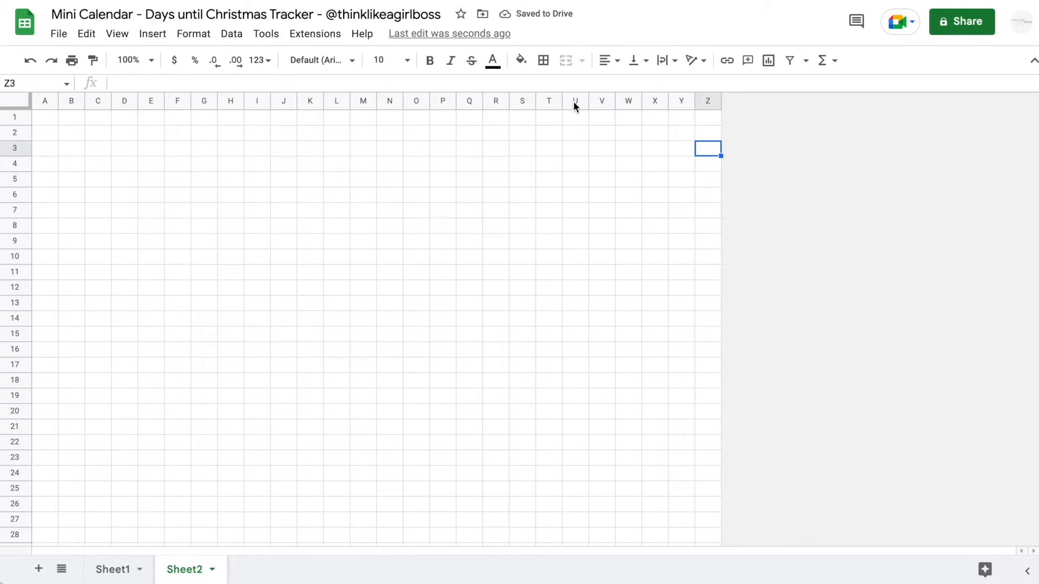
left_click_drag(546, 101, 698, 102)
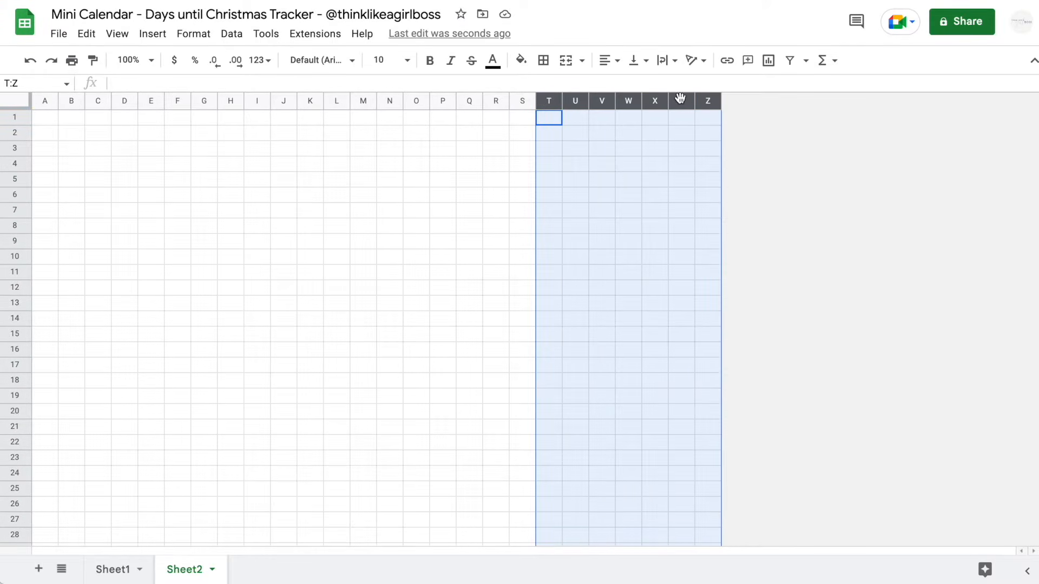
right_click(680, 98)
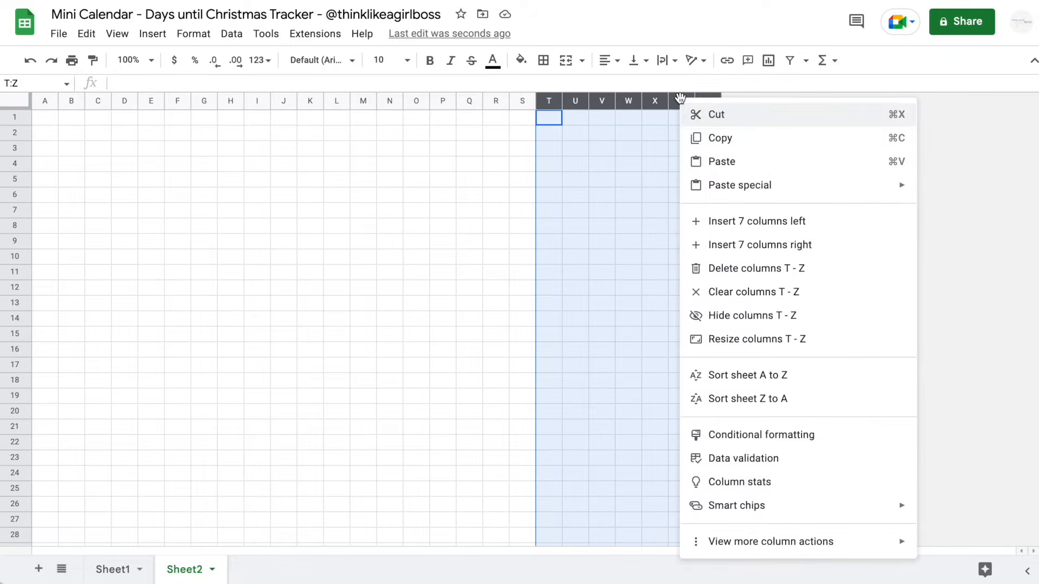
left_click(787, 244)
left_click(785, 239)
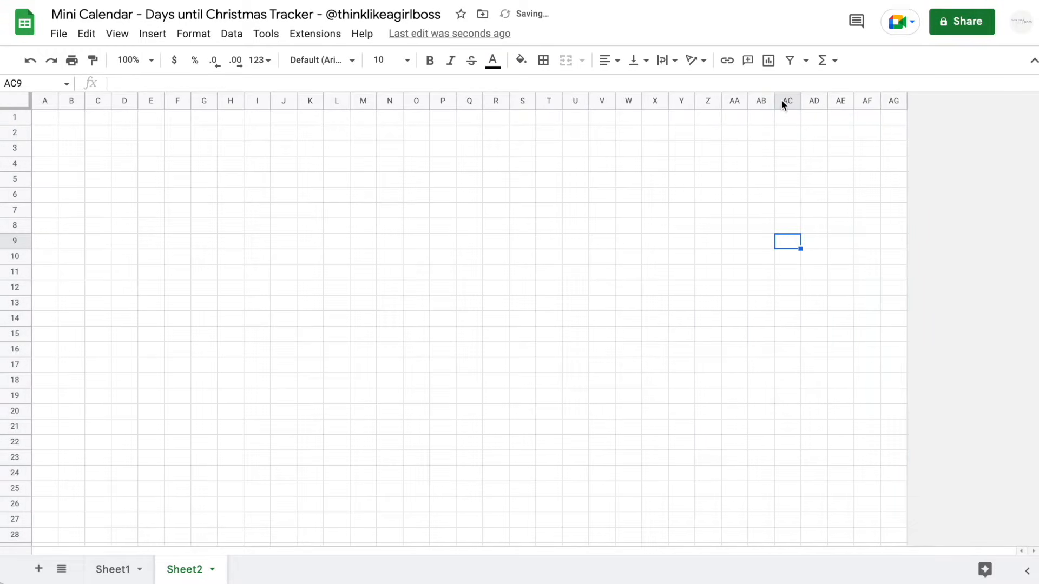
Add a black outer border around the range B2:Z17.
left_click_drag(73, 130, 708, 365)
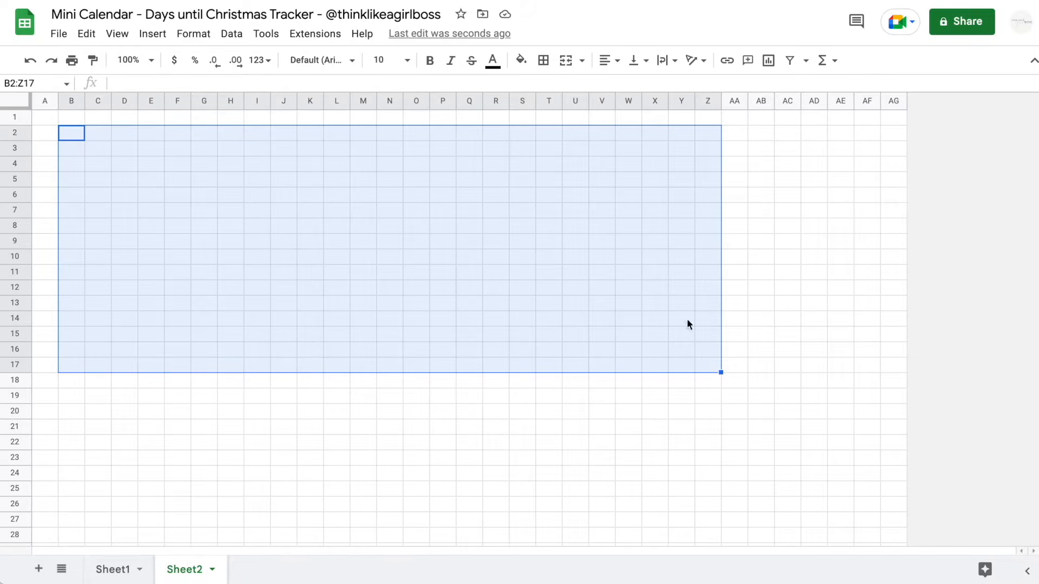
left_click(545, 61)
left_click(662, 90)
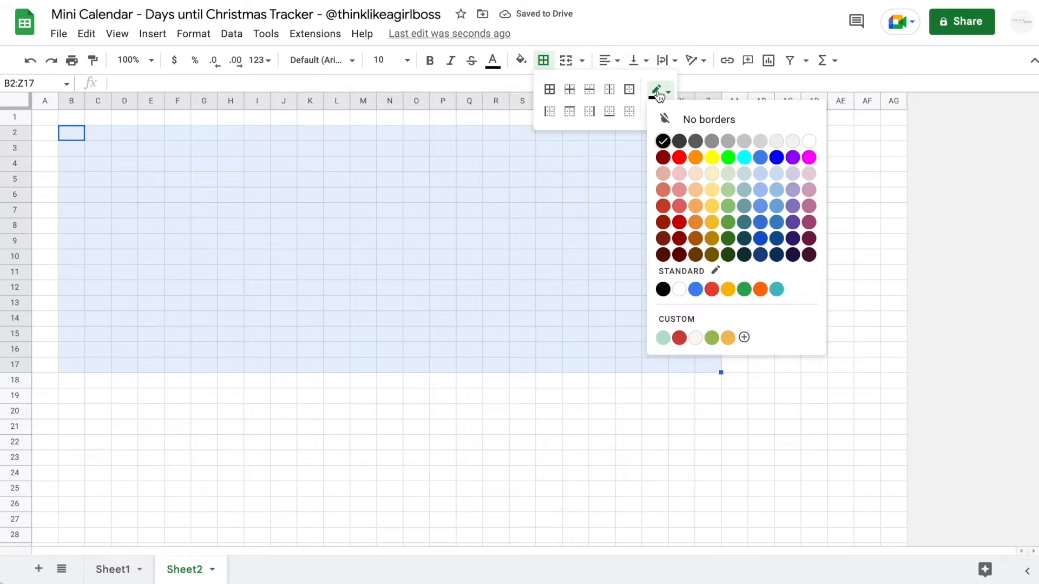
left_click(663, 142)
left_click(629, 89)
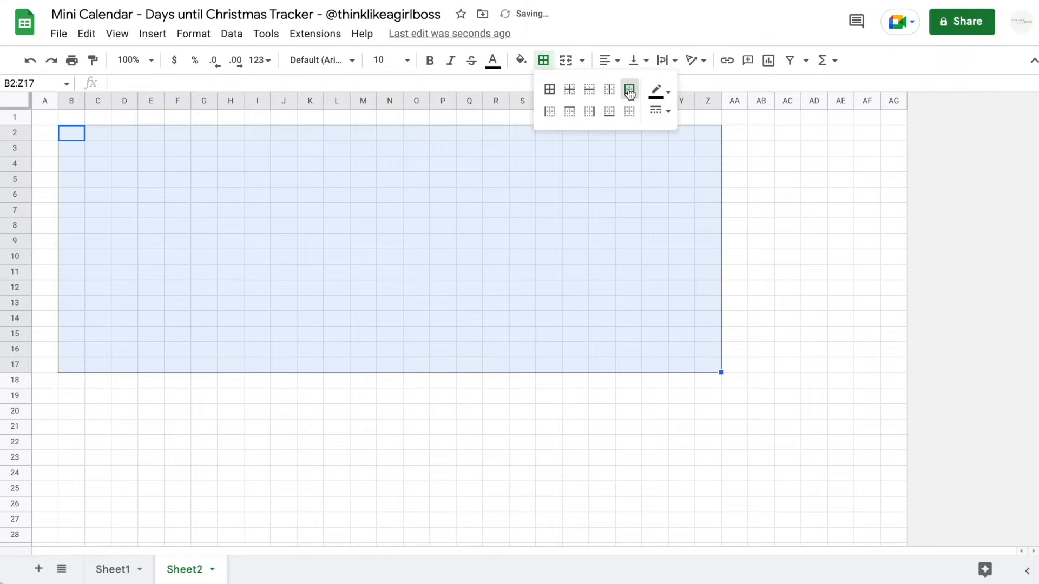
left_click(772, 223)
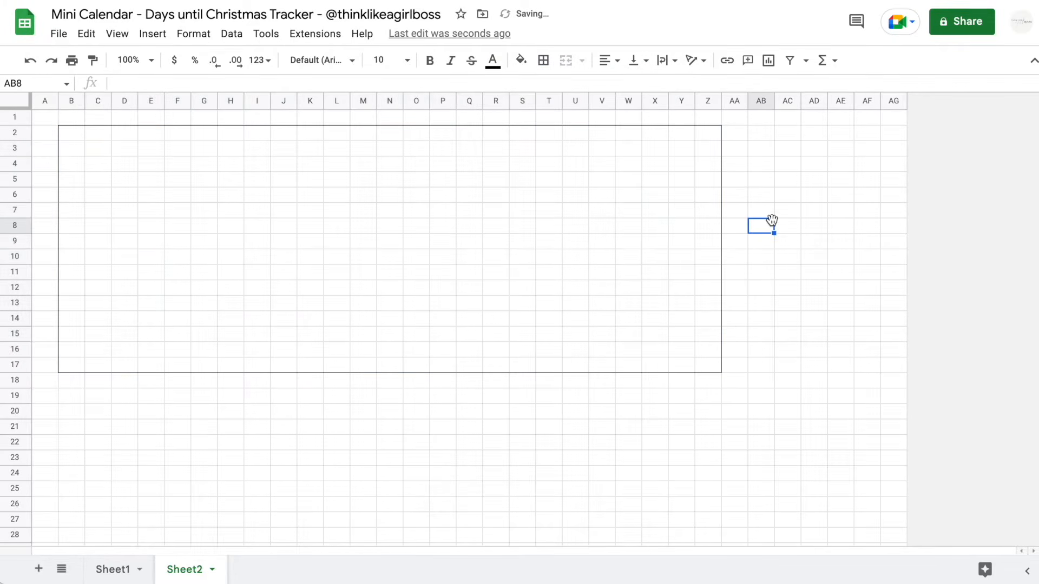
Merge cells K4:Q4 and enter the label "Christmas Day:" in them.
left_click(310, 169)
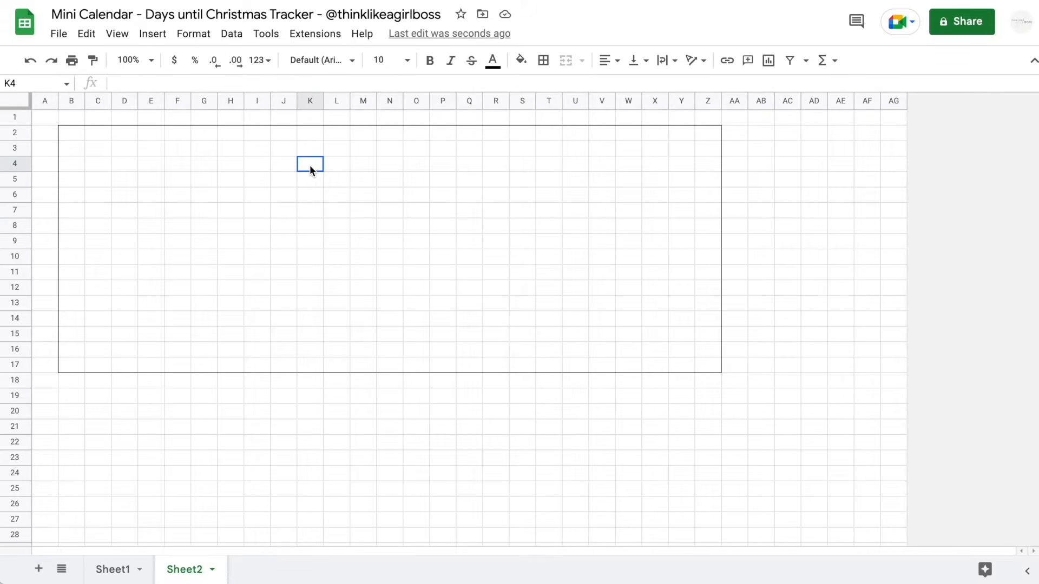
left_click_drag(314, 167, 468, 168)
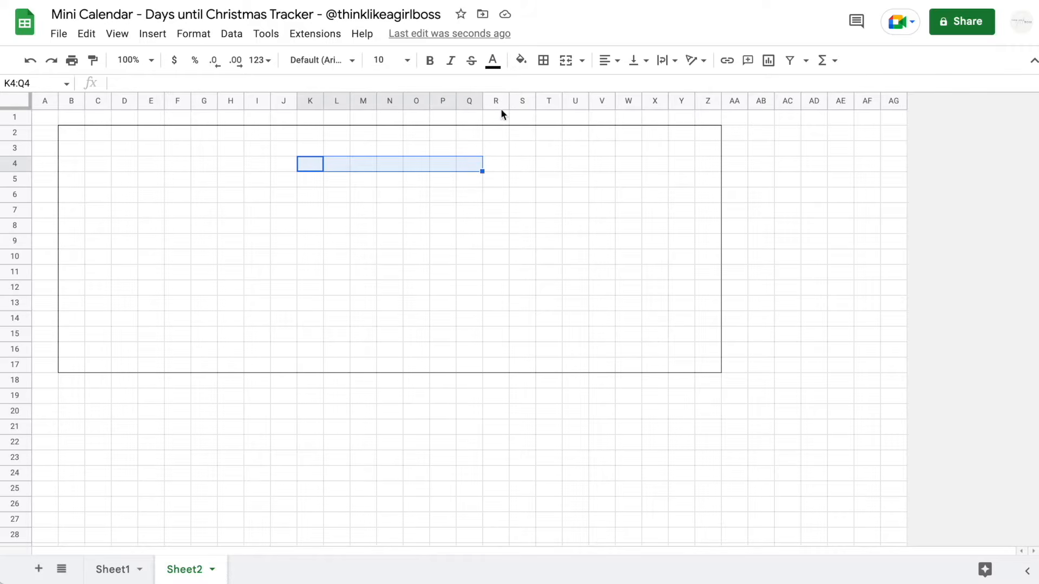
left_click(566, 61)
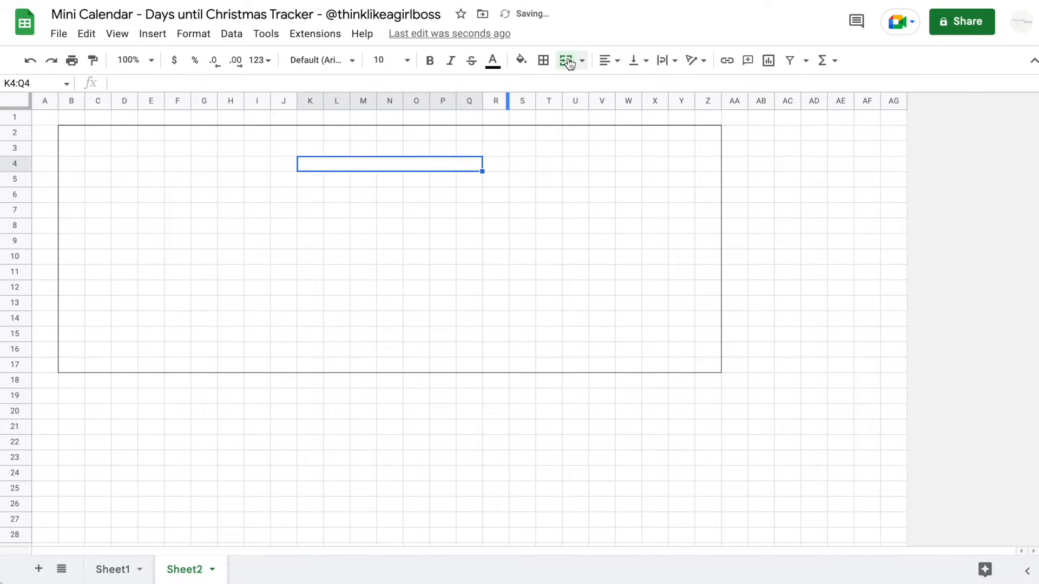
type("Christmas")
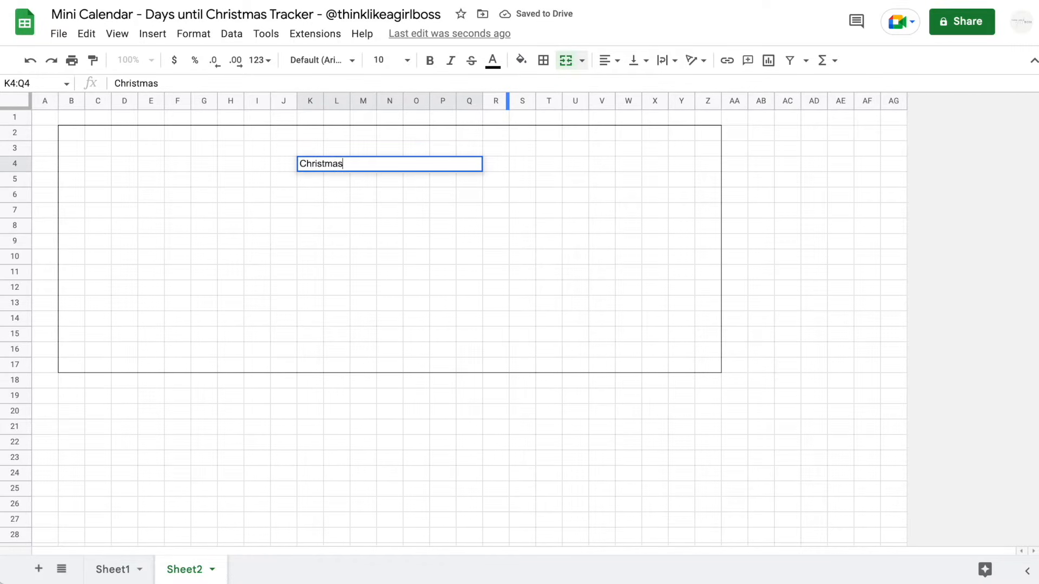
type(" day:")
key("Return")
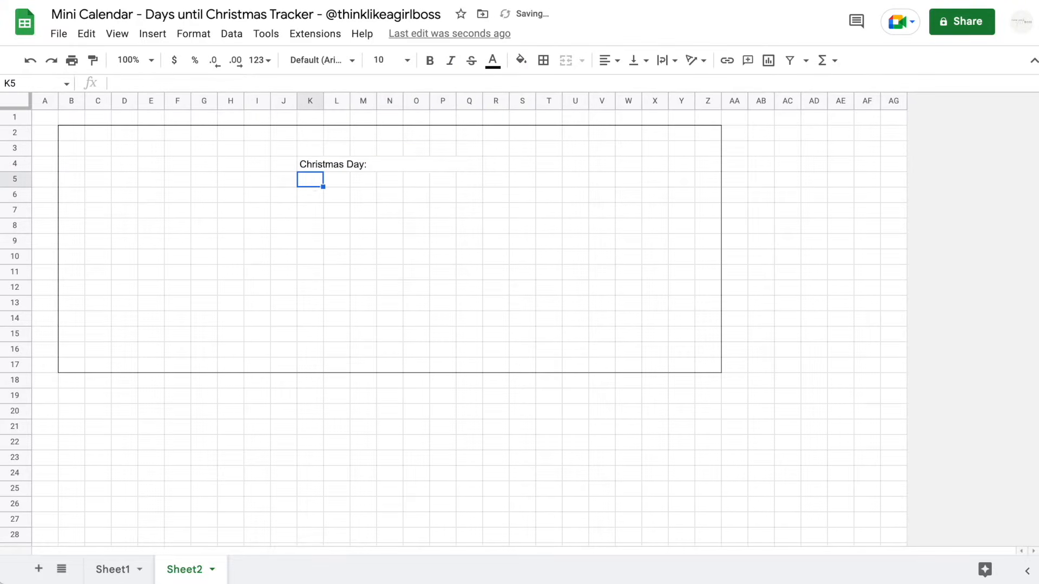
Merge cells K5:Q6 beneath the Christmas Day label into one date cell.
left_click_drag(310, 182, 470, 199)
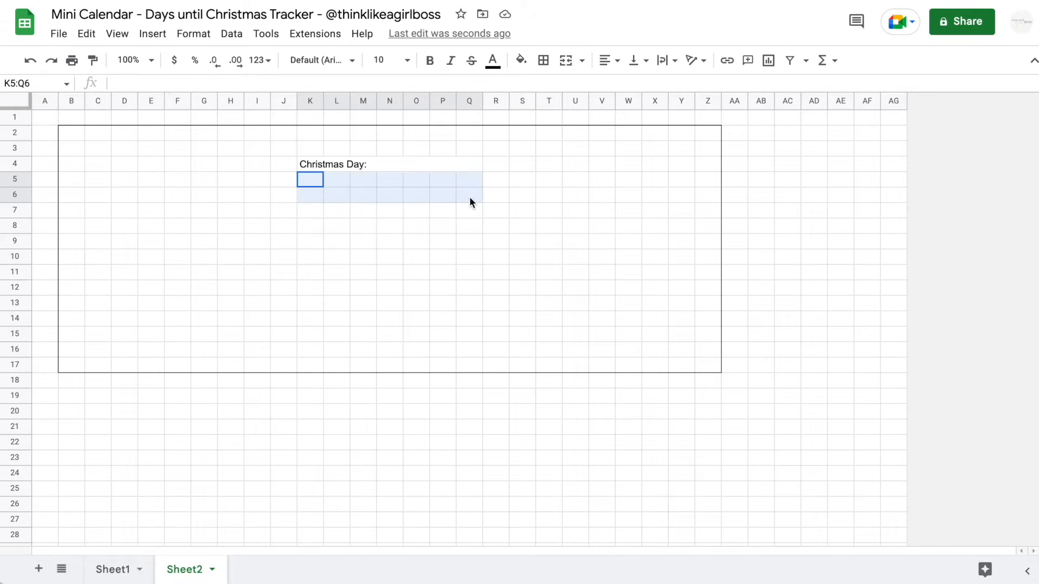
left_click(565, 61)
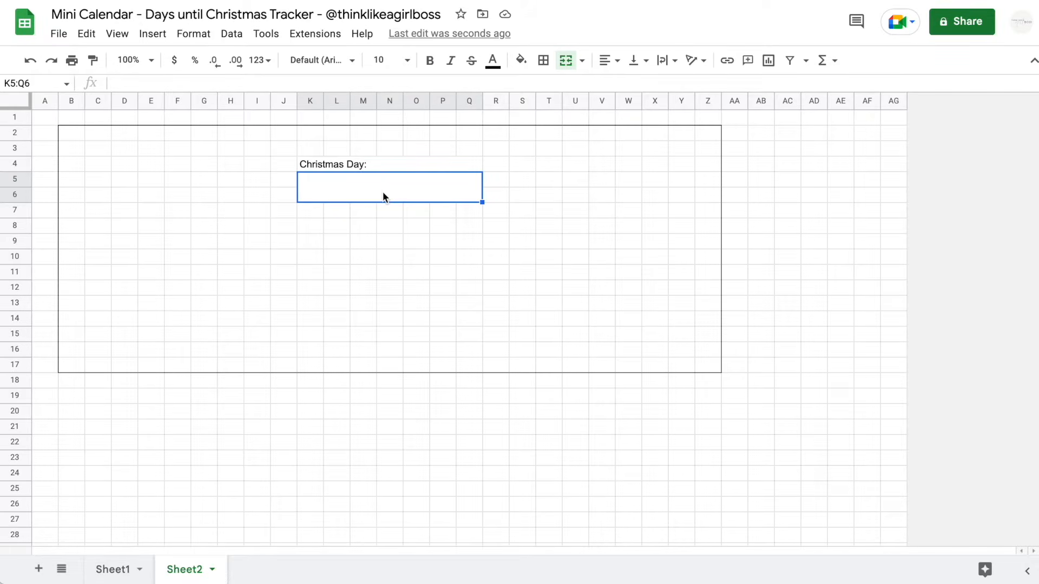
left_click(407, 217)
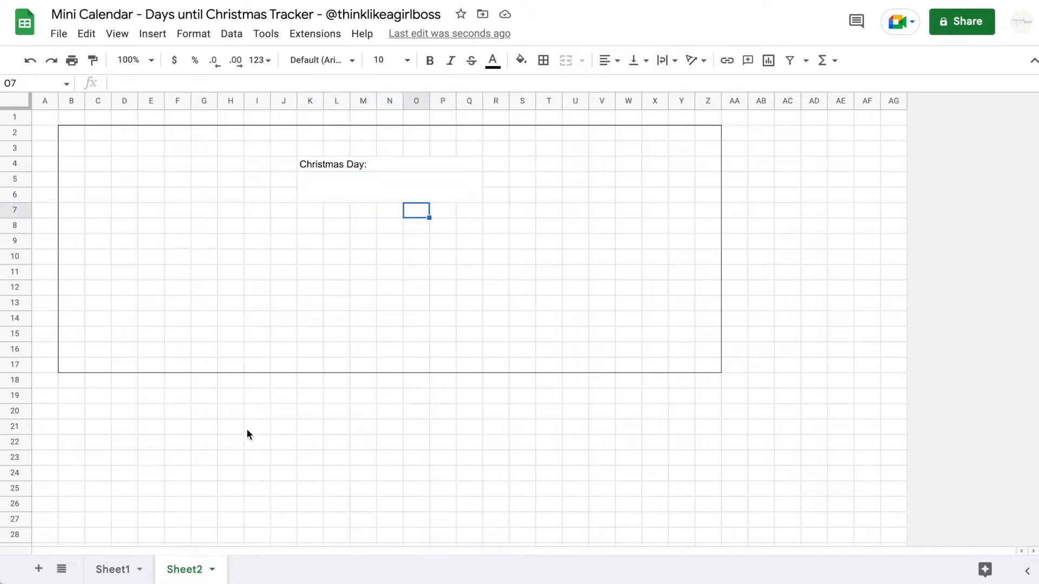
Check Sheet1's date picker, and give Sheet2's K5:Q6 valid-date data validation that rejects invalid input and shows the help text "Enter a valid date".
left_click(120, 567)
double_click(442, 210)
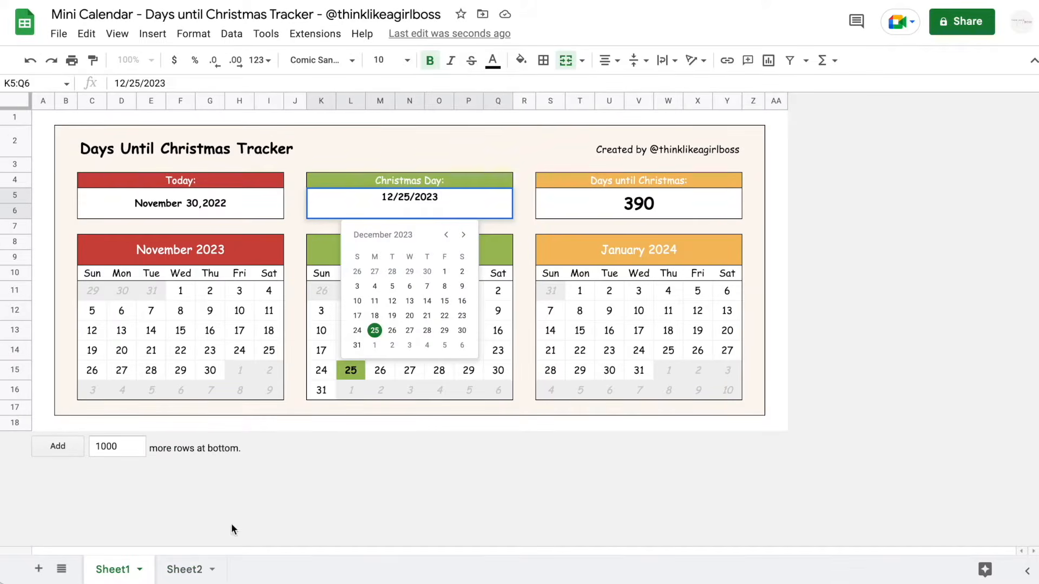
left_click(184, 569)
left_click(343, 190)
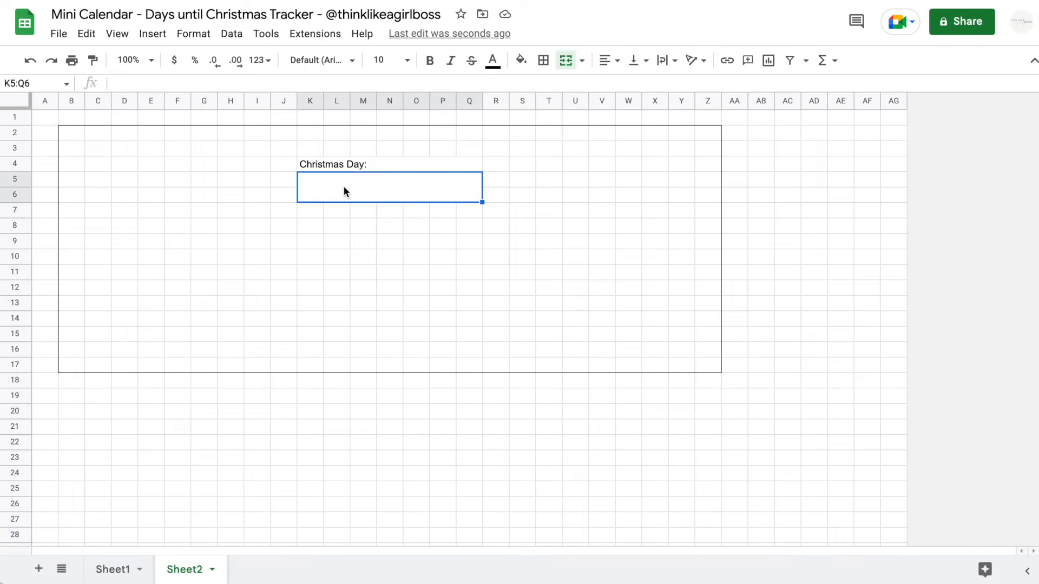
left_click(232, 34)
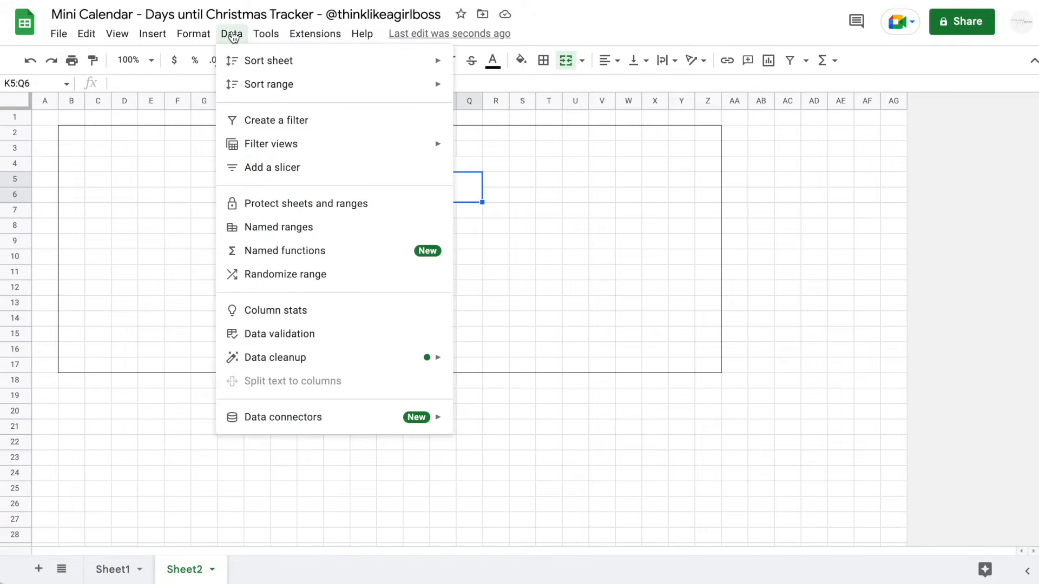
left_click(322, 334)
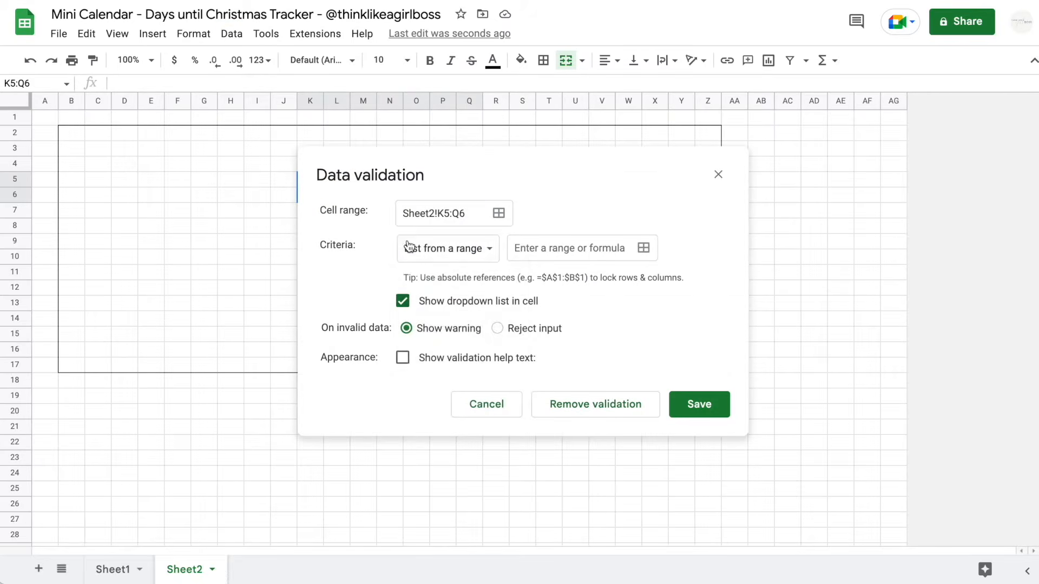
left_click(457, 248)
left_click(448, 342)
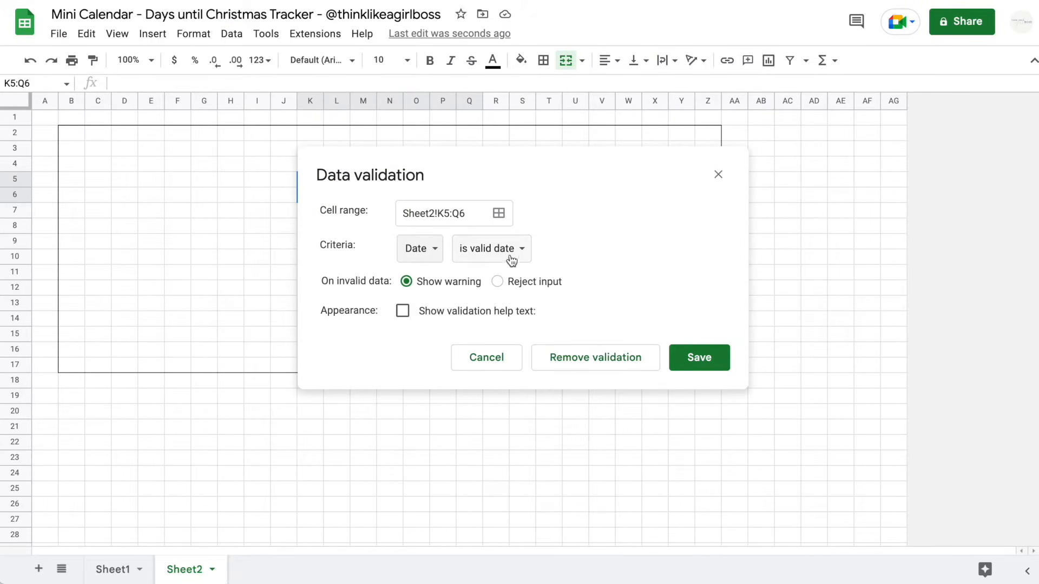
left_click(523, 281)
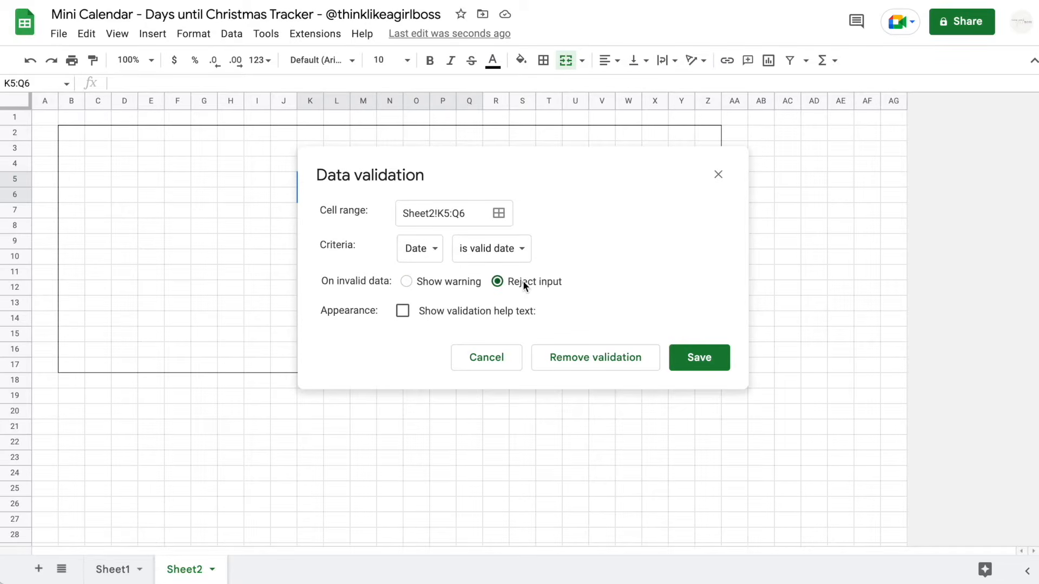
left_click(458, 312)
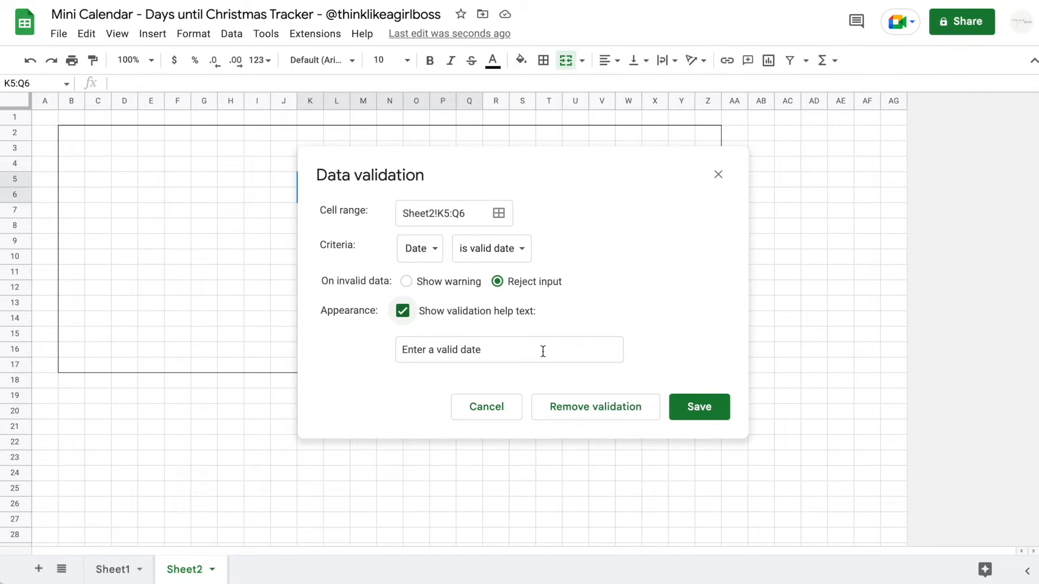
left_click(688, 415)
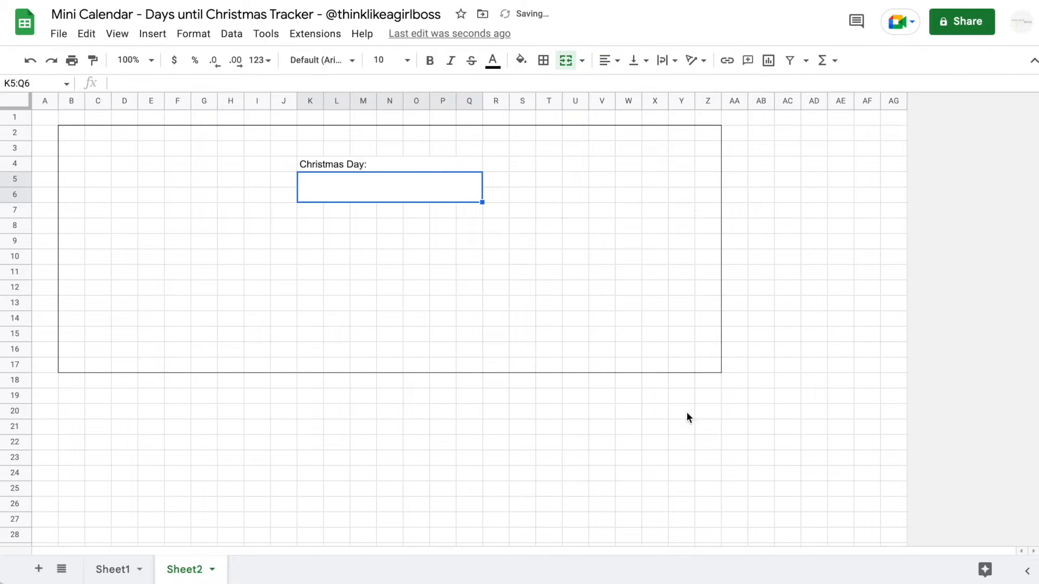
Set the date under the Christmas Day label to December 25, 2022 using the calendar date picker.
double_click(350, 192)
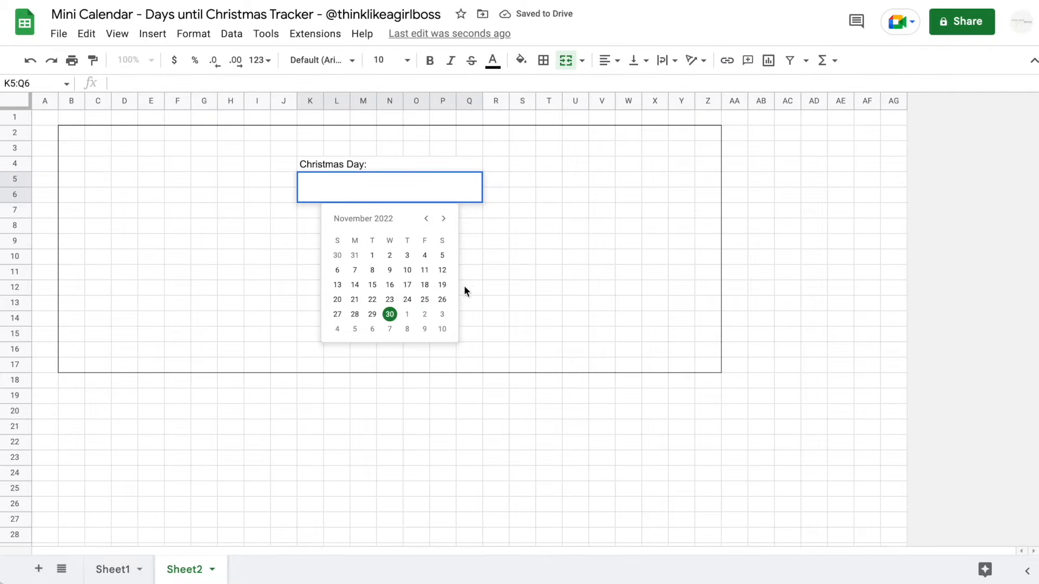
left_click(443, 219)
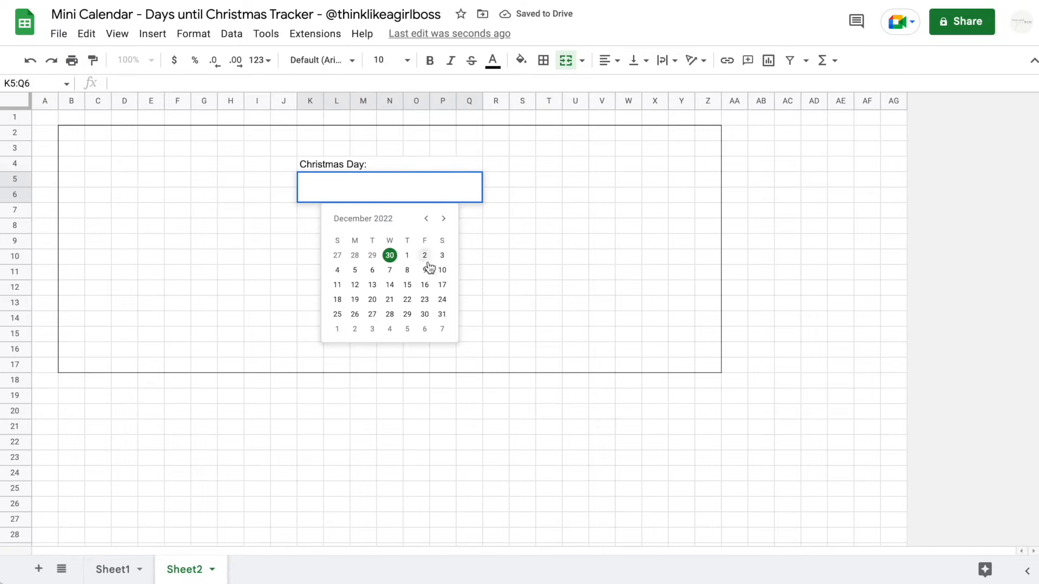
left_click(337, 315)
left_click(575, 272)
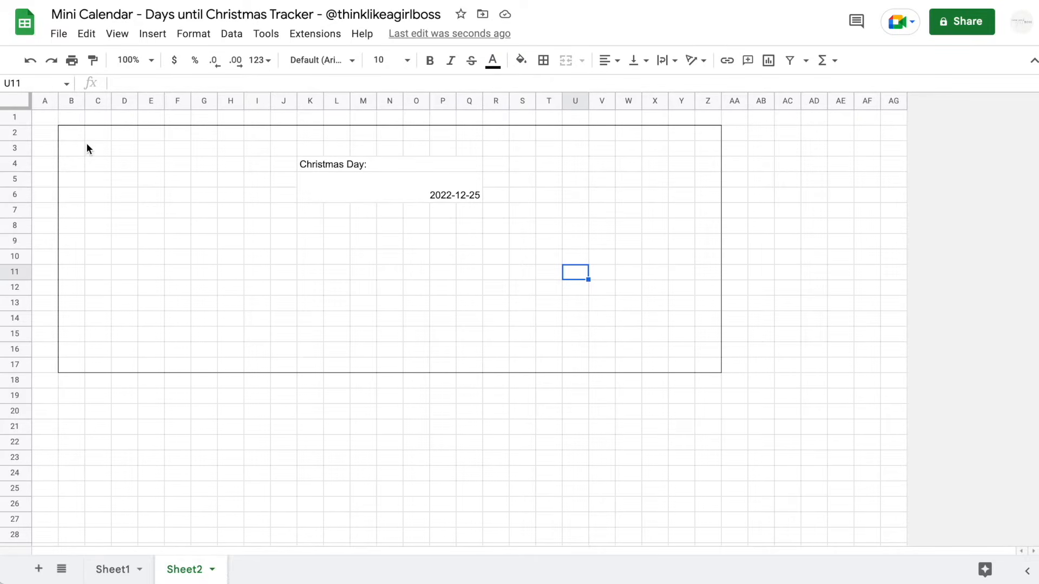
Center all cells on Sheet2 horizontally and vertically, and set their text to wrap.
left_click(14, 102)
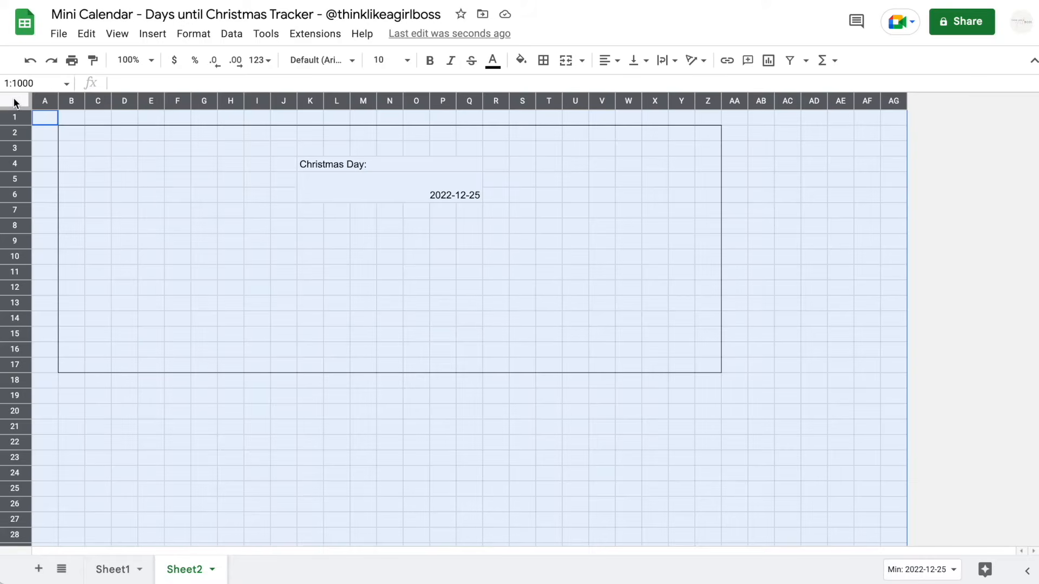
left_click(607, 61)
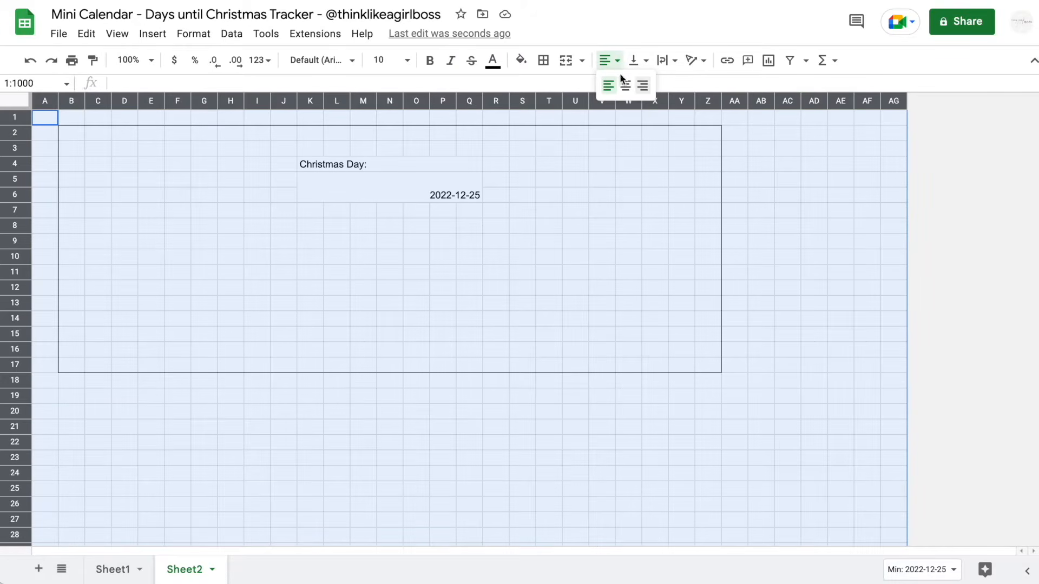
left_click(626, 88)
left_click(637, 61)
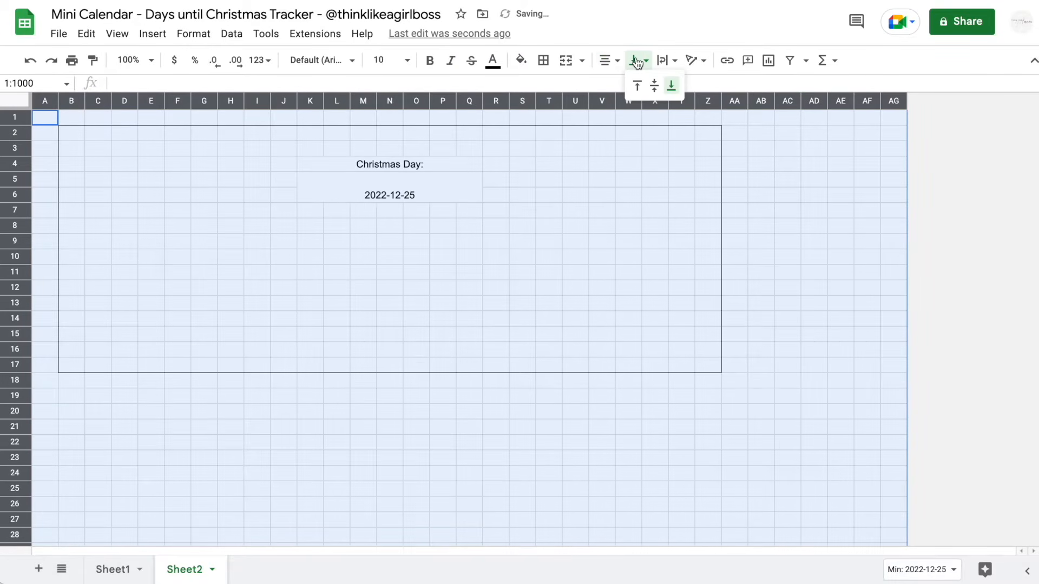
left_click(654, 85)
left_click(665, 64)
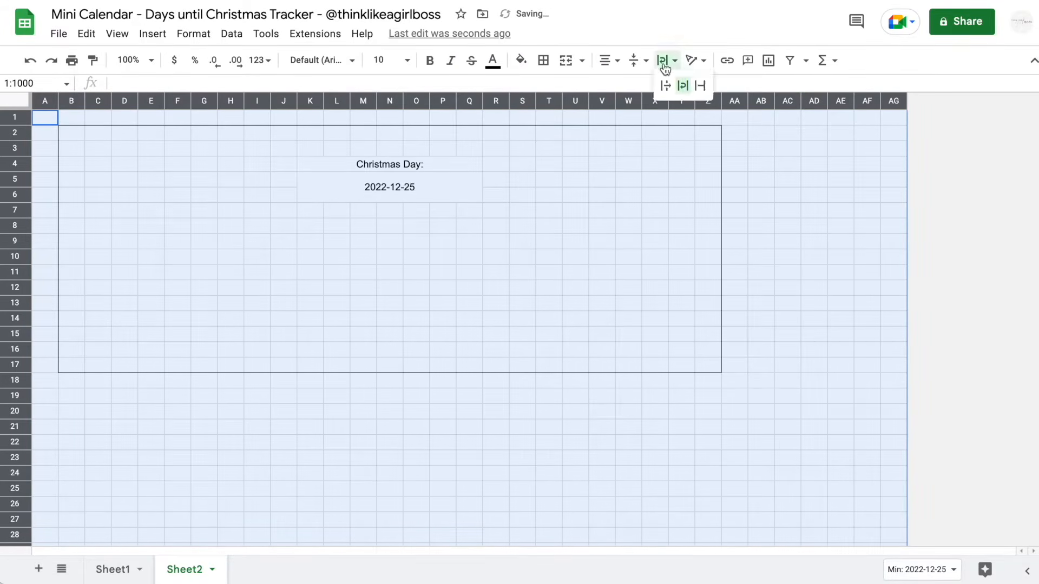
left_click(683, 86)
left_click(522, 241)
Open the custom date and time formats for the Christmas date in K5:Q6 and browse the preset formats.
left_click(380, 195)
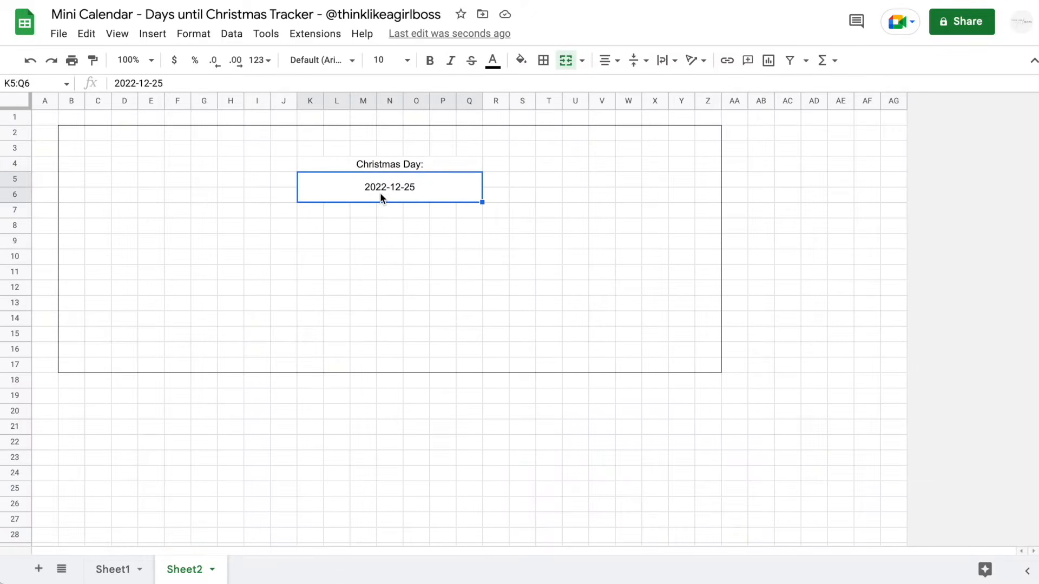
left_click(195, 36)
mouse_move(217, 96)
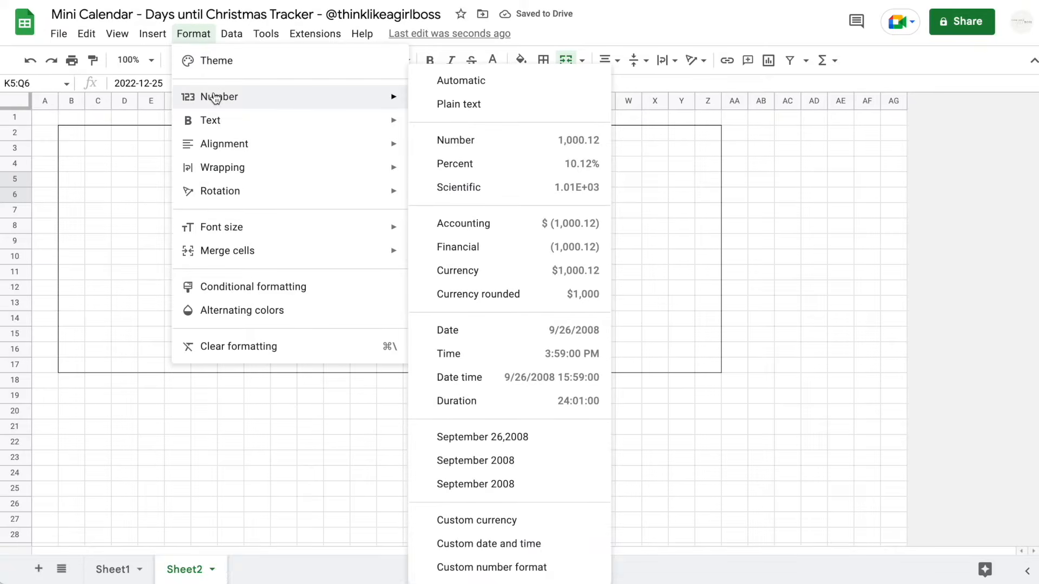
left_click(464, 547)
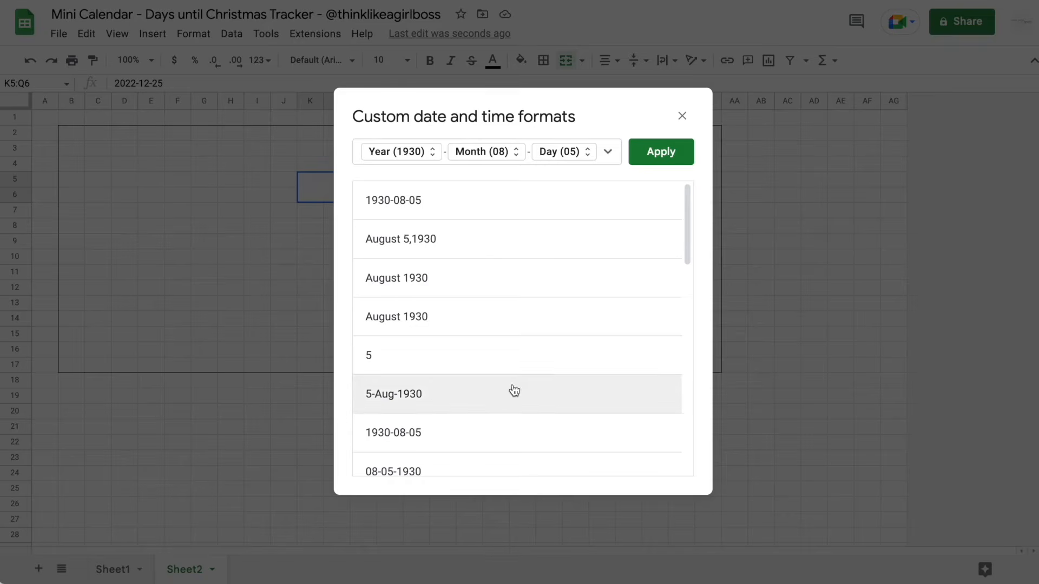
scroll(499, 429, "down", 4)
scroll(498, 429, "down", 8)
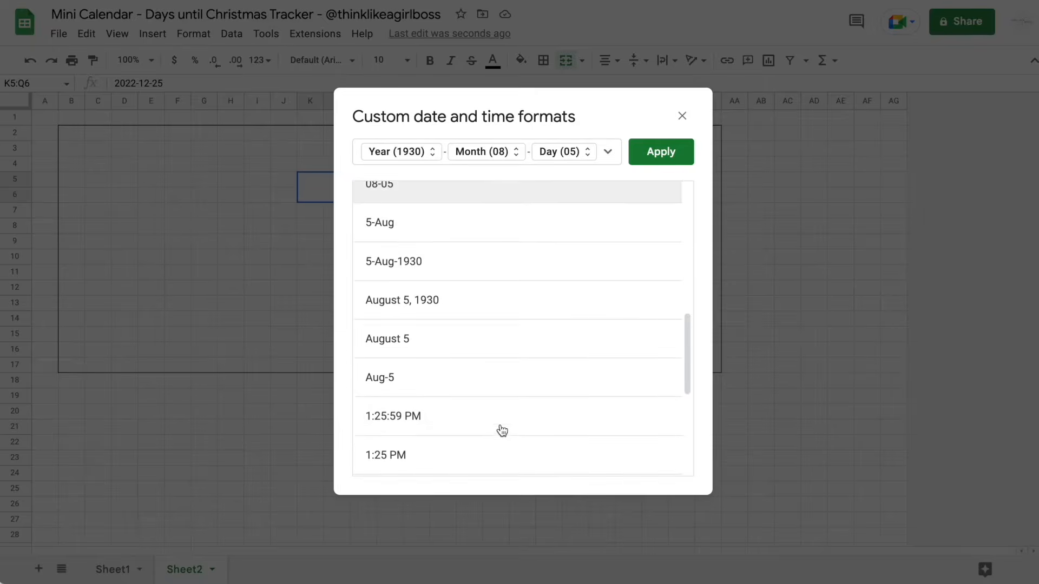
scroll(498, 429, "up", 12)
Clear the year-month-day date pattern and try to build a custom one from Month and Day elements.
key("BackSpace")
key("BackSpace")
key("BackSpace")
key("BackSpace")
key("BackSpace")
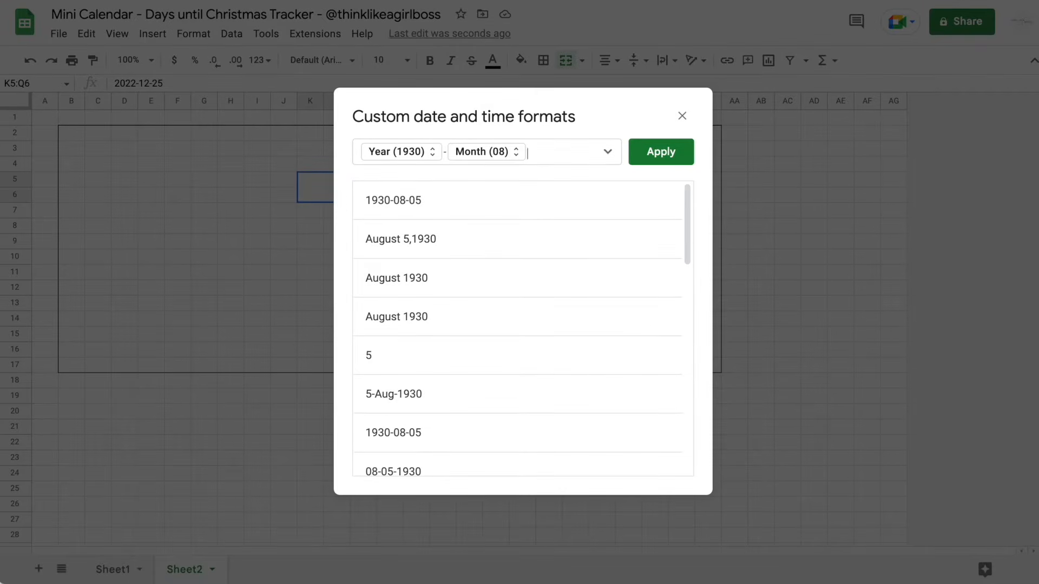
left_click(614, 151)
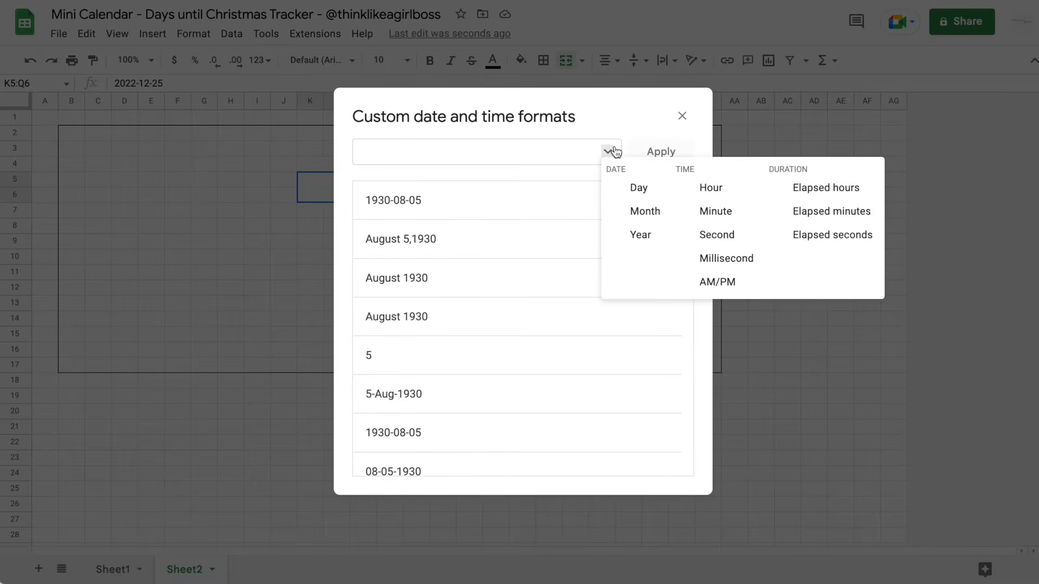
left_click(655, 215)
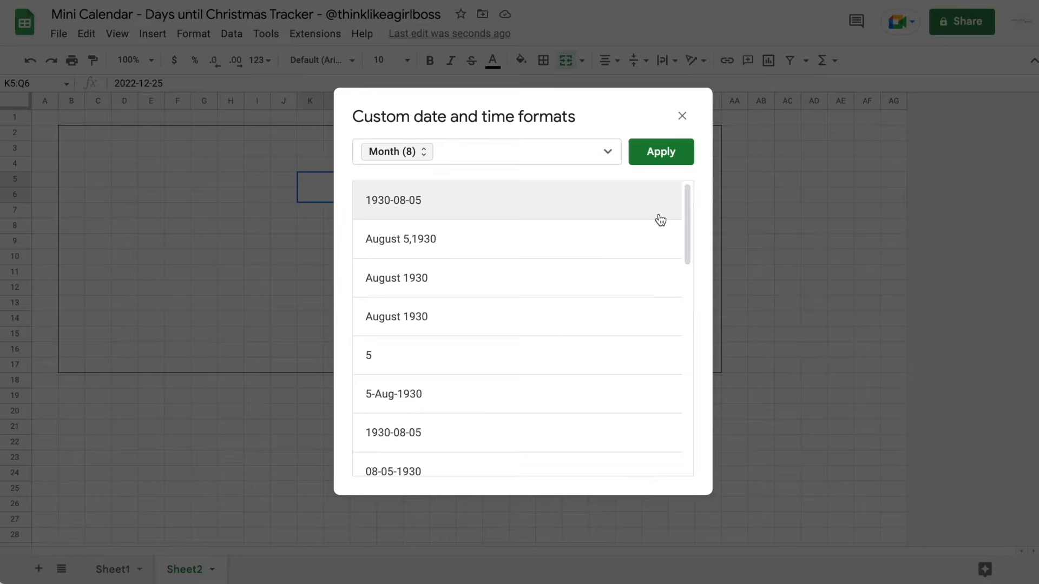
left_click(608, 152)
left_click(627, 184)
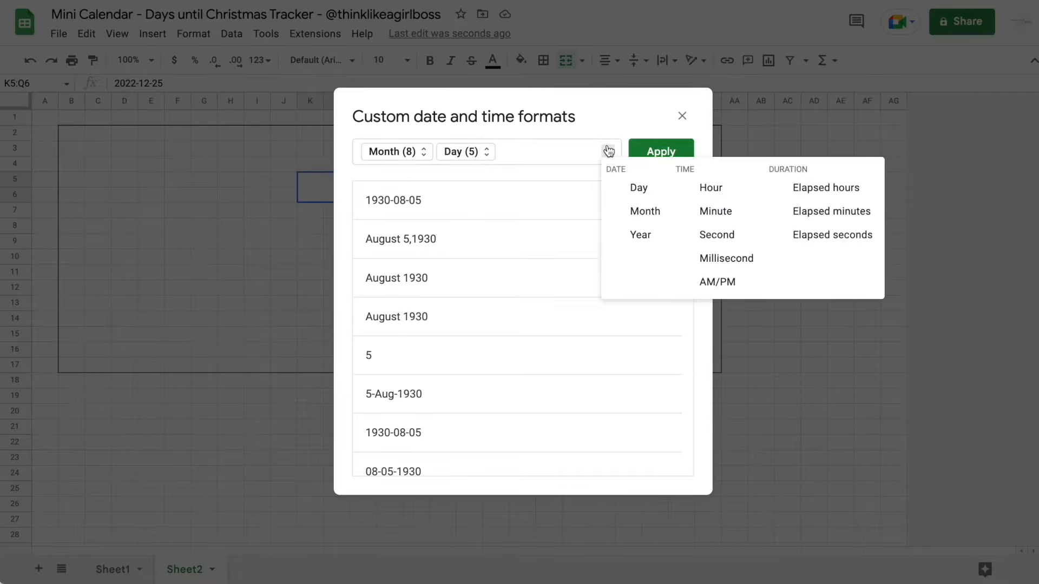
left_click(622, 211)
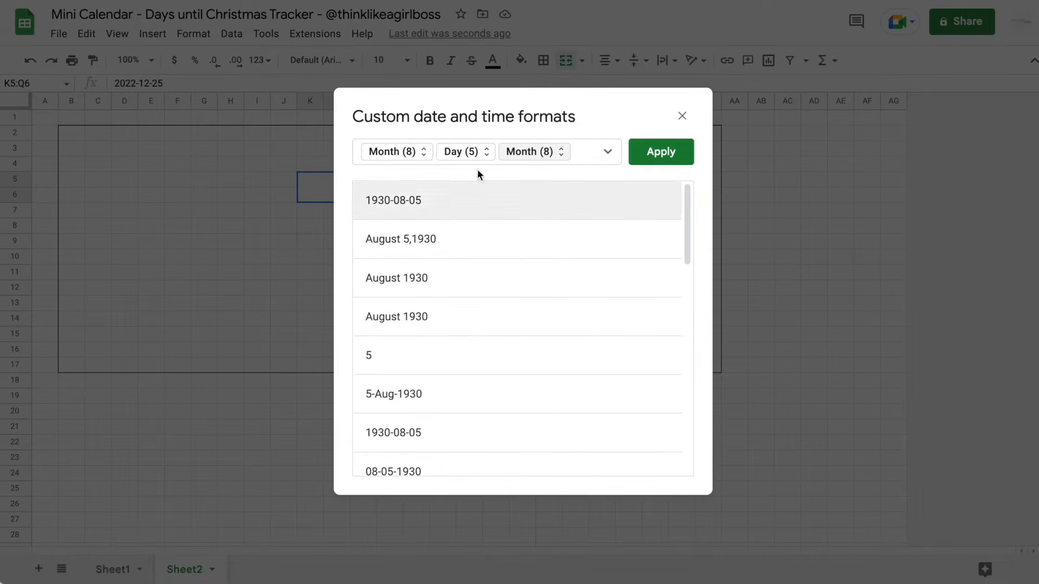
Apply the preset date format "August 5,1930" to the Christmas date.
left_click(417, 241)
left_click(652, 155)
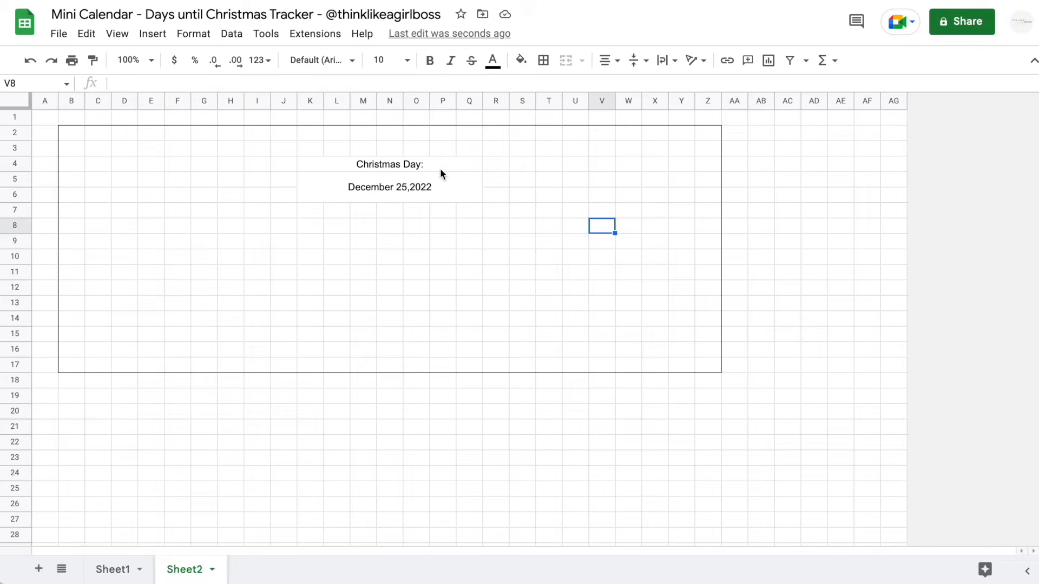
Add all borders to the Christmas Day block K4:Q6 and make its date bold.
left_click_drag(440, 161, 440, 182)
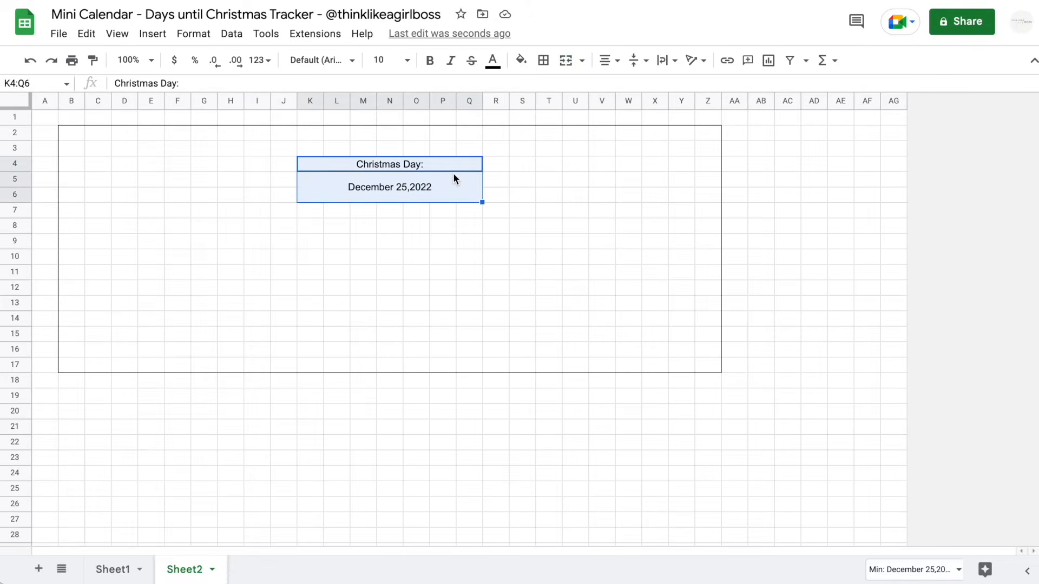
left_click(544, 62)
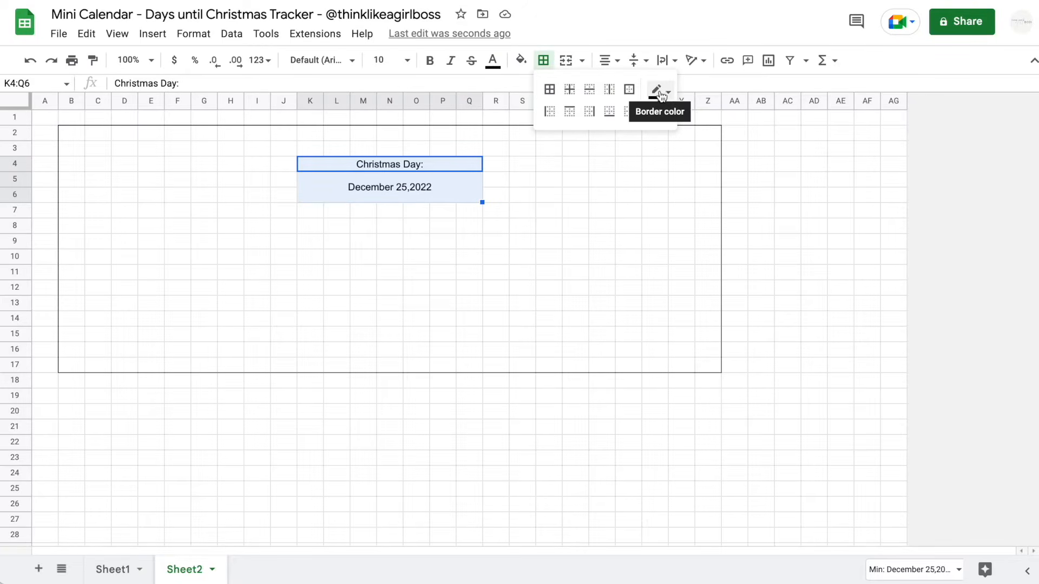
left_click(548, 89)
left_click(548, 210)
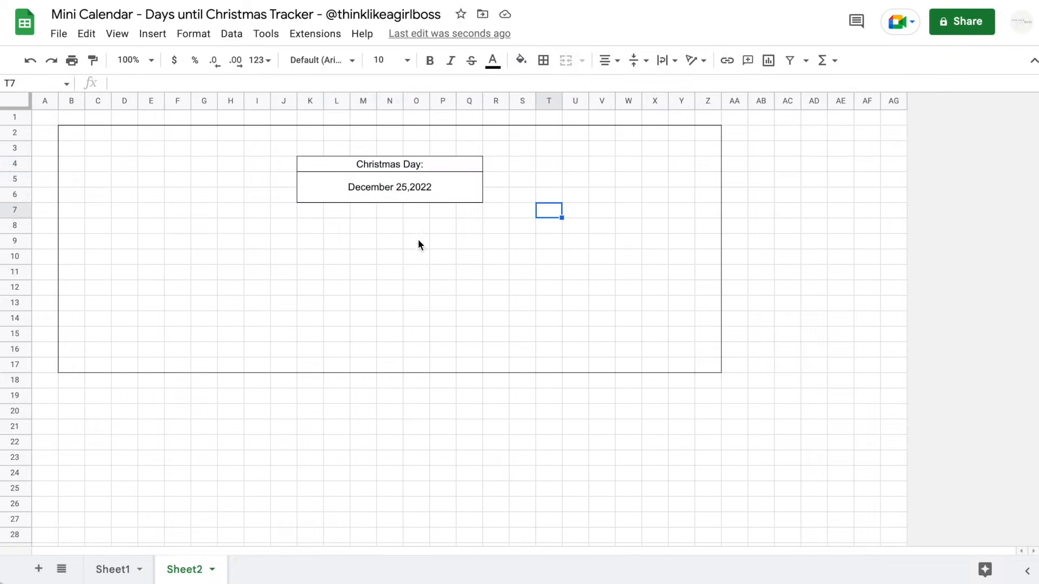
left_click(398, 186)
left_click(429, 60)
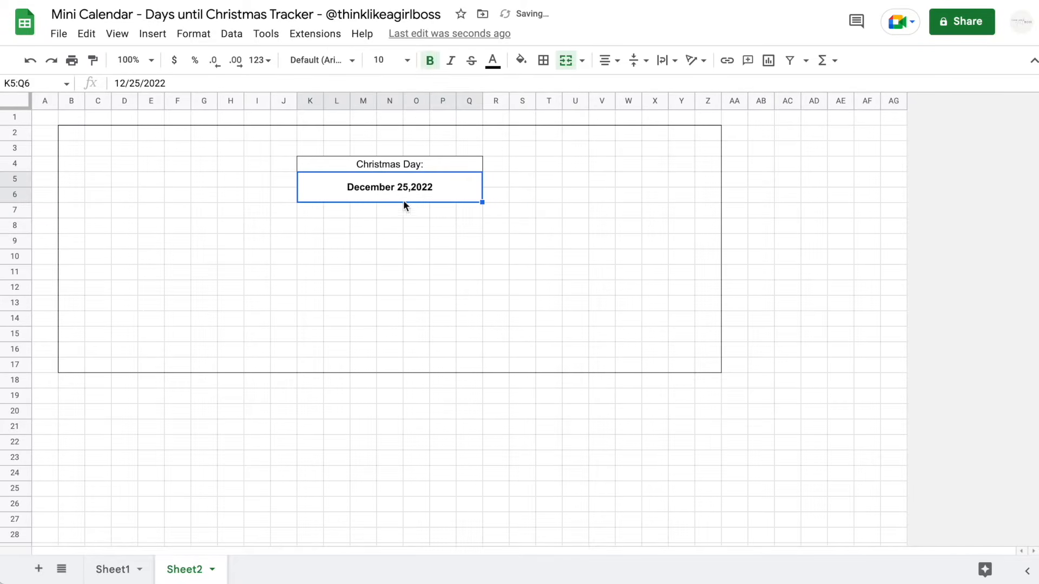
left_click(395, 246)
Following Sheet1's calendar layout, merge K8:Q9 on Sheet2 and give the merged cell an outer border.
left_click_drag(305, 225, 469, 350)
left_click(114, 569)
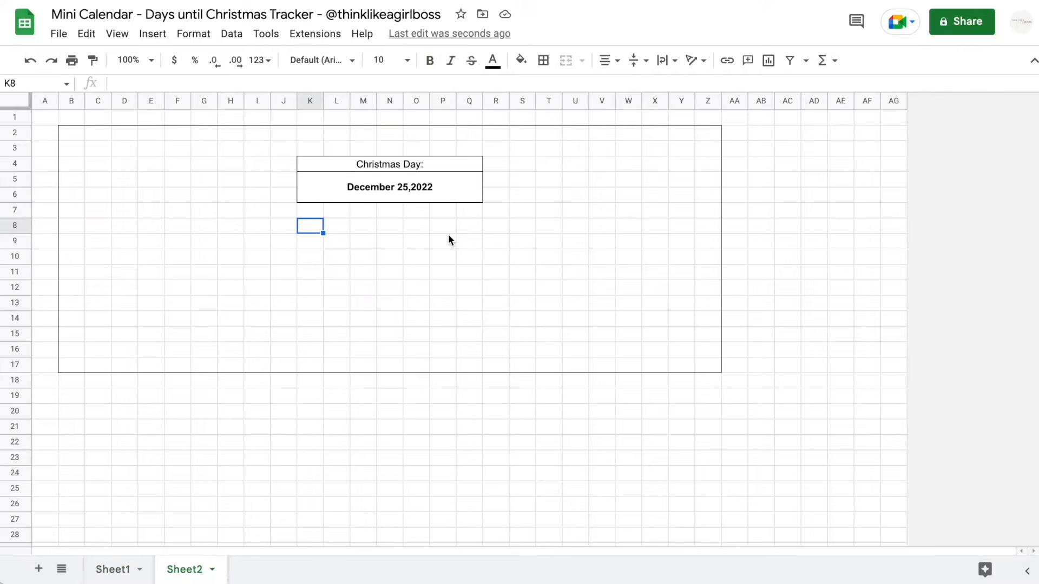
left_click_drag(310, 226, 477, 243)
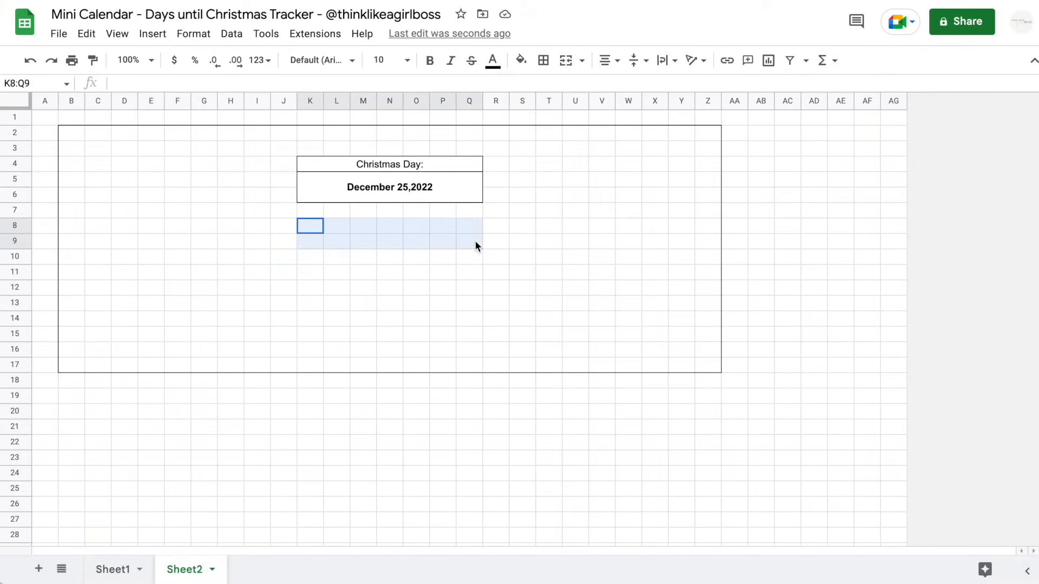
left_click(565, 60)
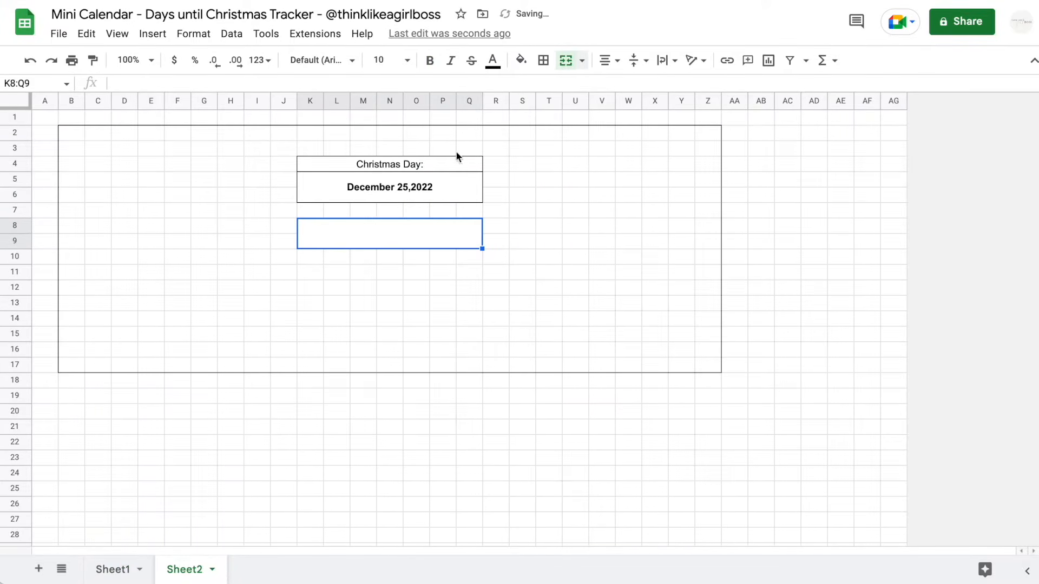
left_click(543, 60)
left_click(628, 88)
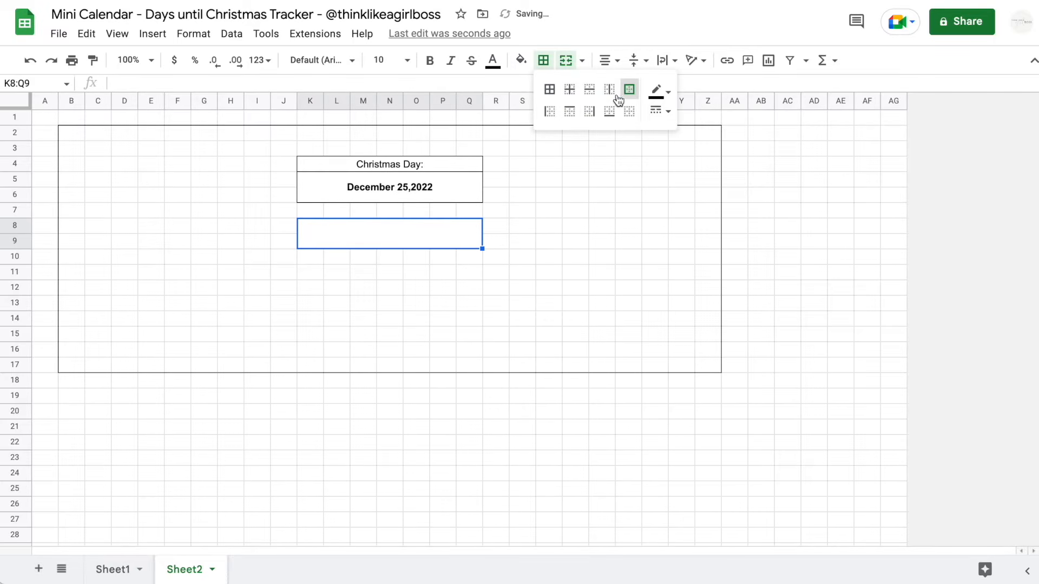
left_click(394, 298)
Put an outer border around the row K10:Q10 directly beneath the merged calendar header.
left_click_drag(313, 256, 472, 257)
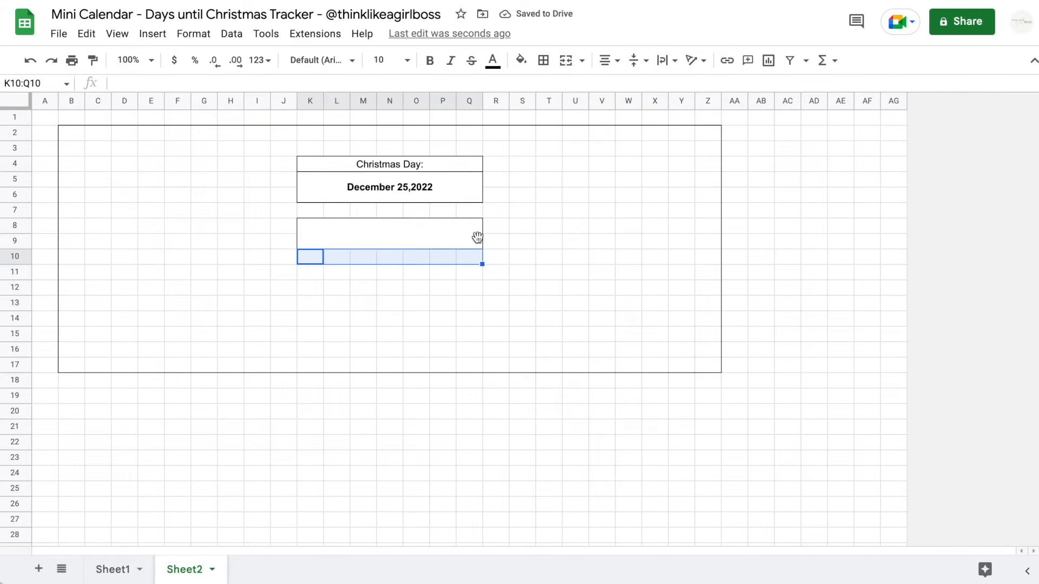
left_click(543, 60)
left_click(628, 89)
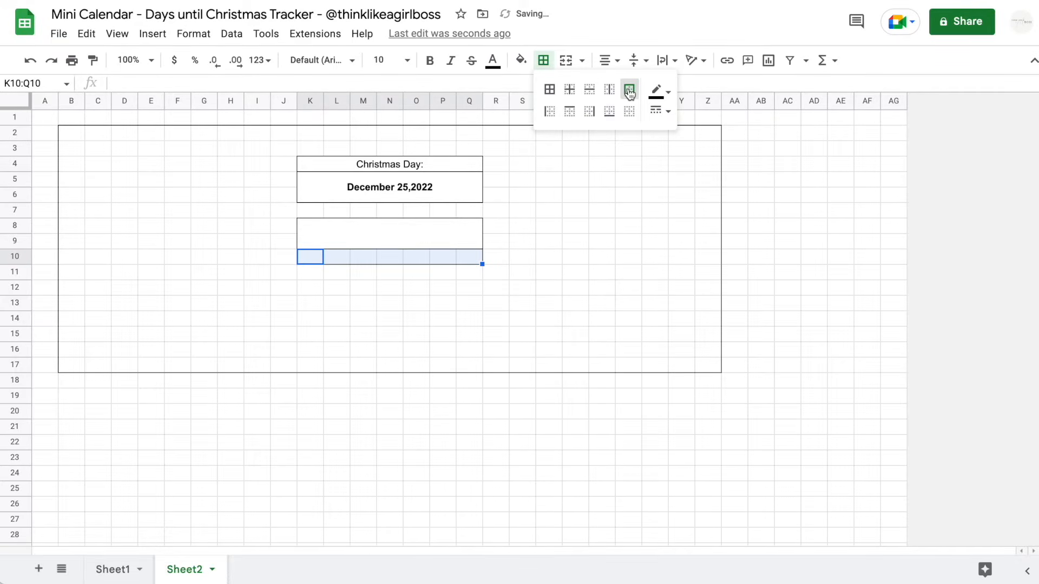
left_click(356, 298)
Put an outer border around the calendar body K11:Q16.
left_click(313, 274)
left_click_drag(312, 274, 470, 352)
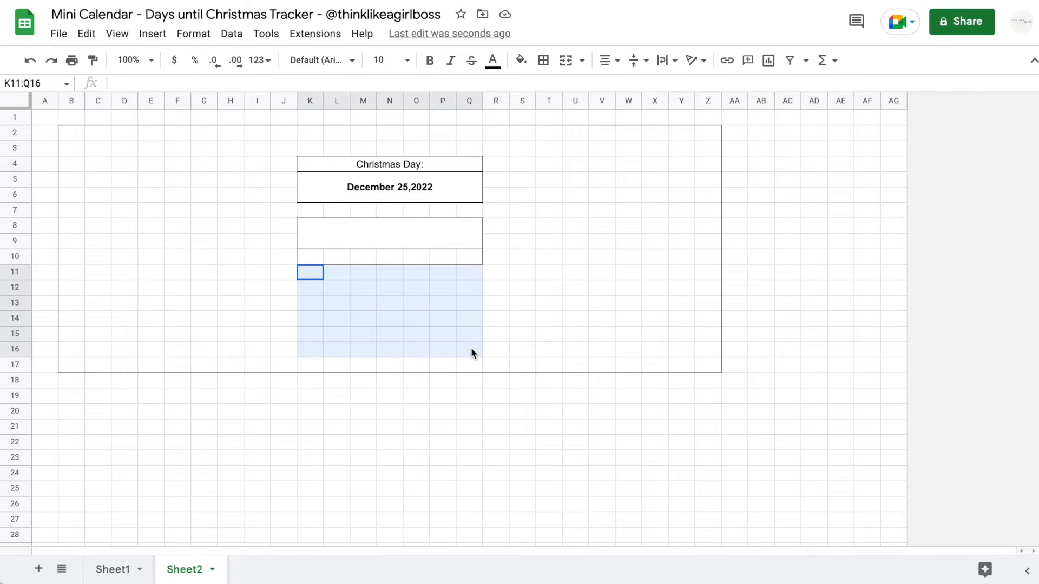
left_click(544, 61)
left_click(628, 88)
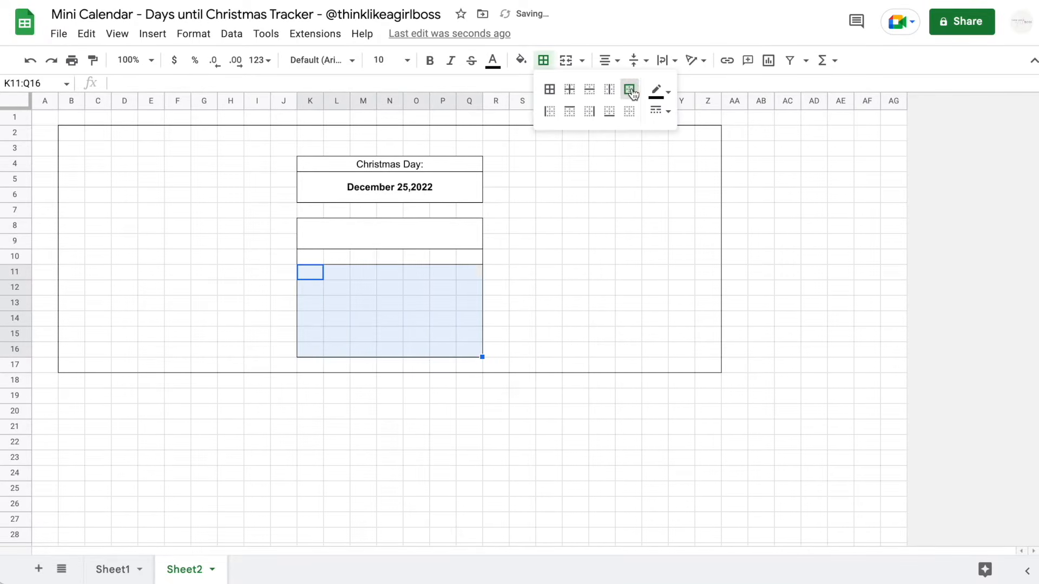
left_click(580, 260)
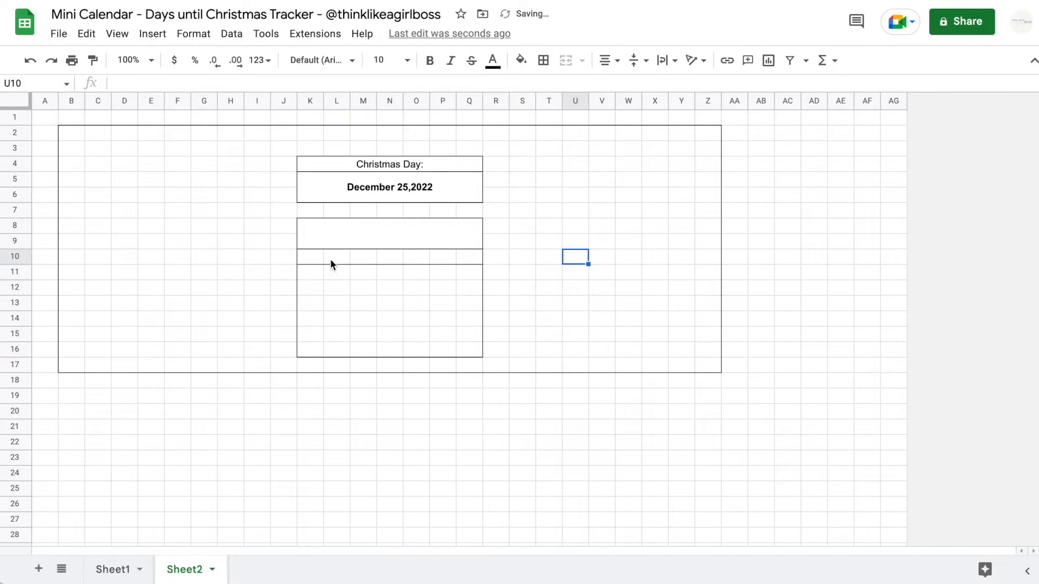
left_click(523, 195)
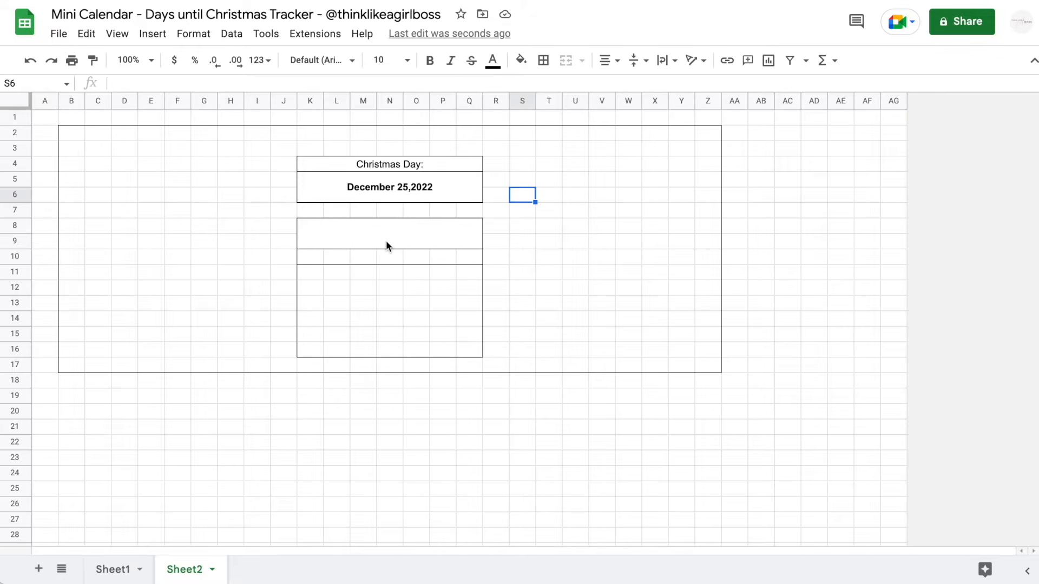
In the merged cell K8:Q9, enter =DATE(YEAR(K5),MONTH(K5),1) to get the first day of the Christmas month.
left_click(392, 184)
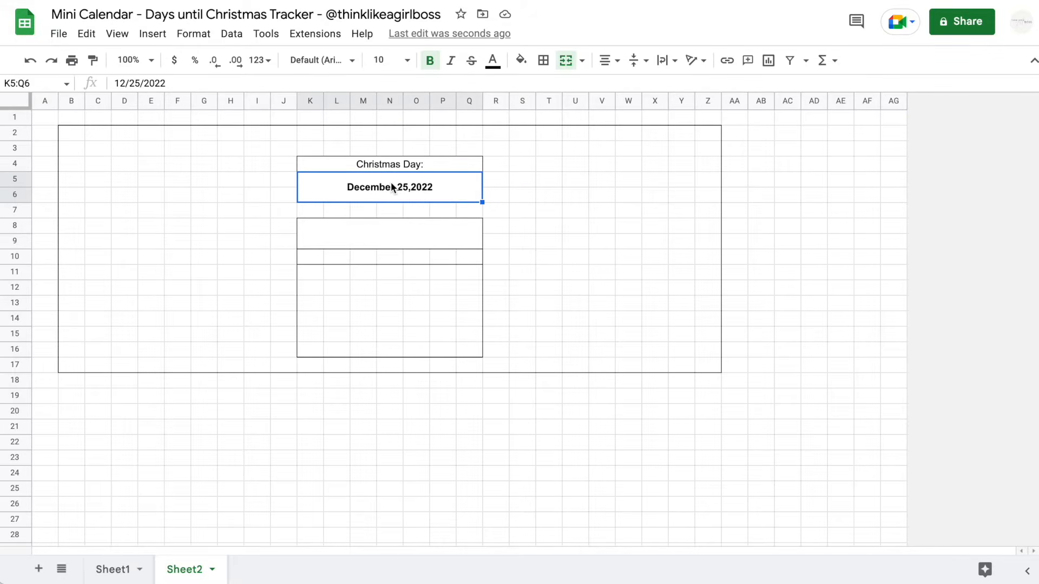
left_click(375, 233)
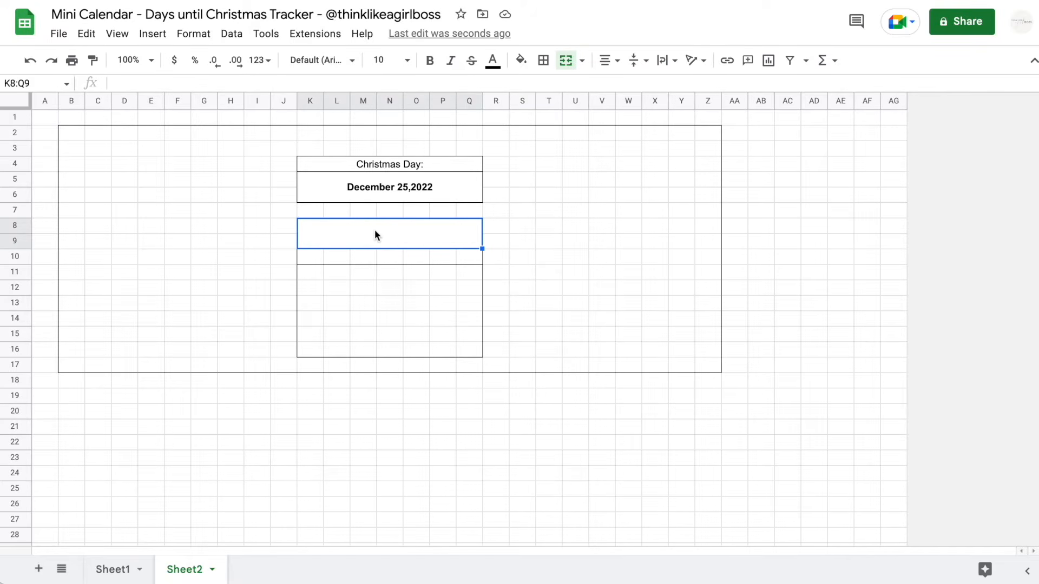
type("=DATE(")
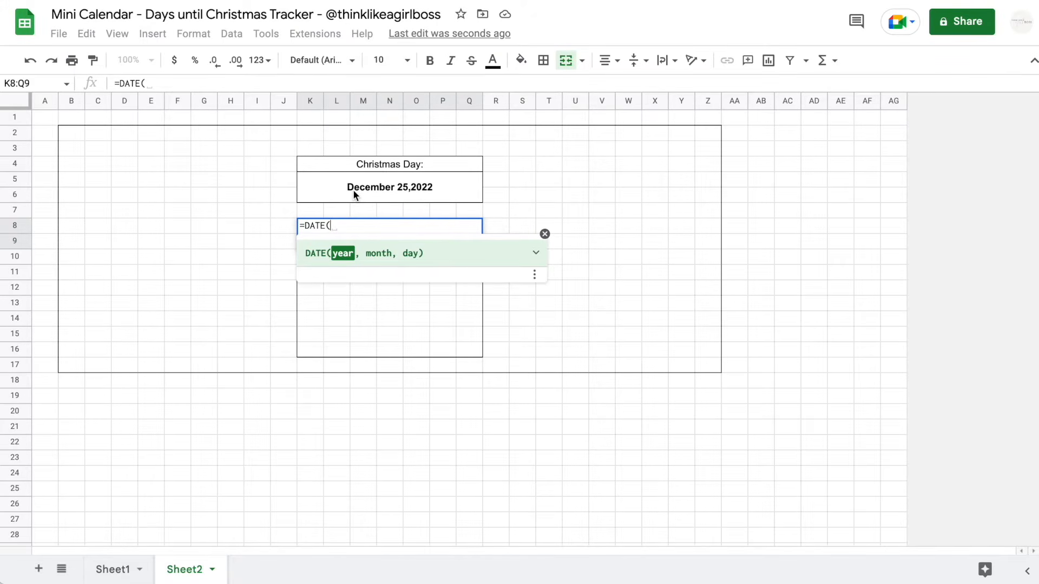
type("YEAR(")
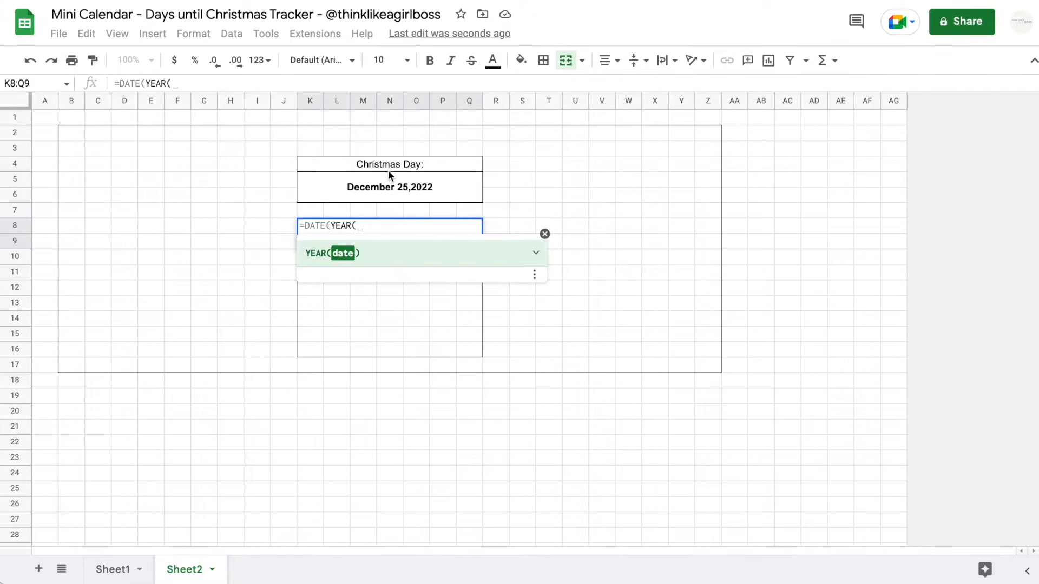
left_click(386, 186)
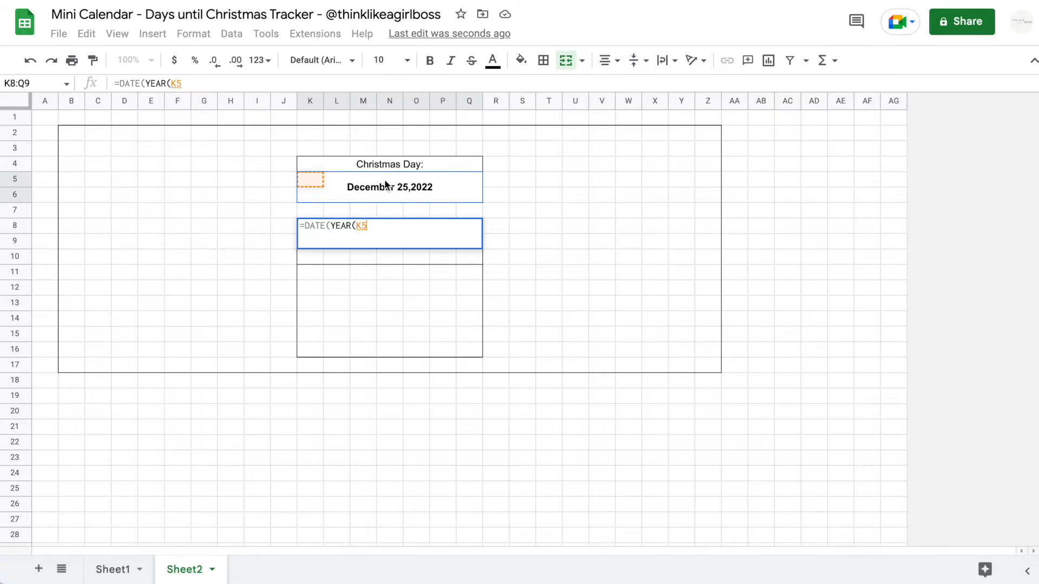
type(")")
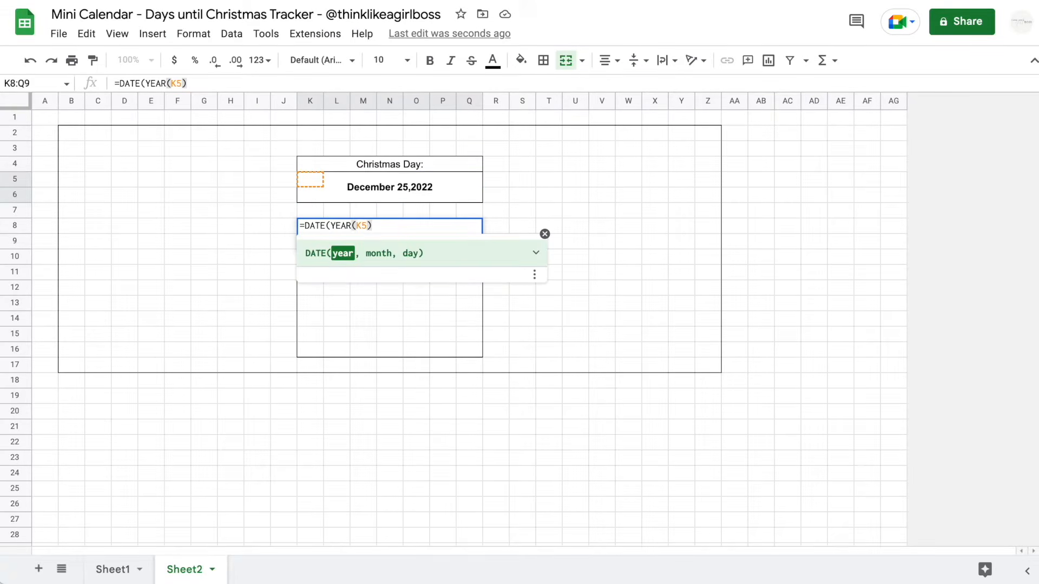
type(",MONTH(")
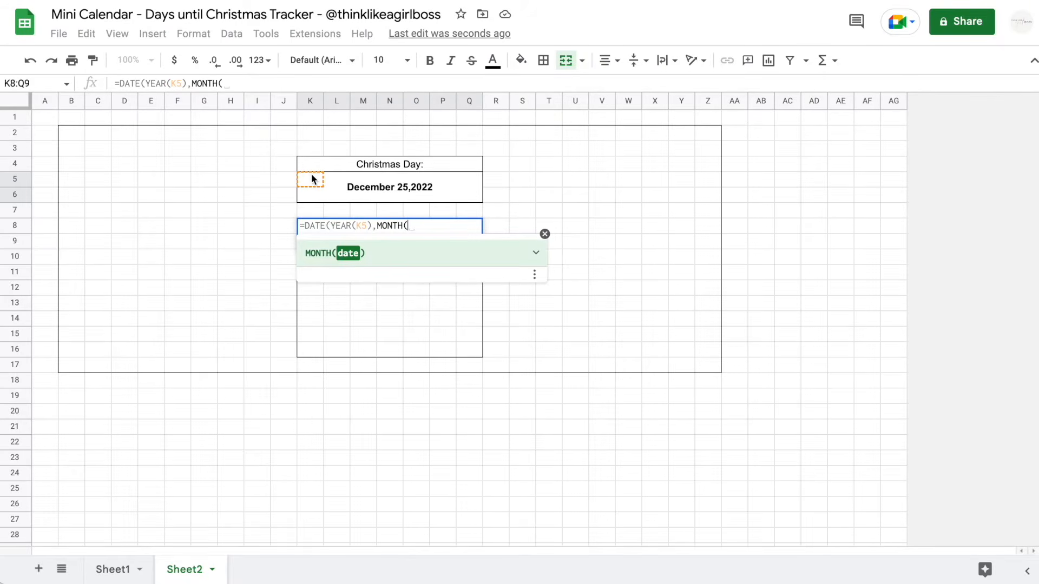
left_click(310, 174)
type("),")
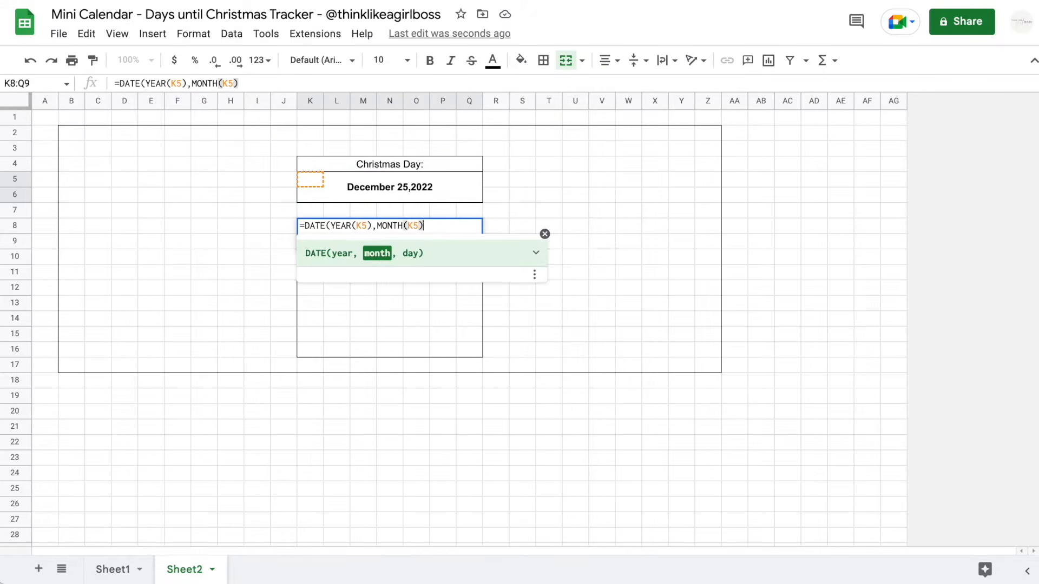
type("1)")
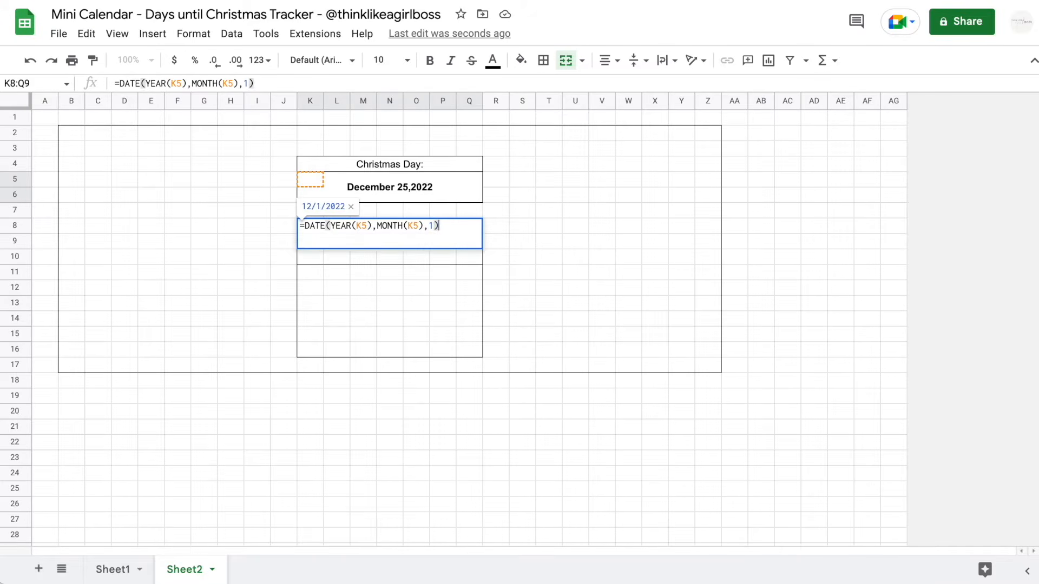
key("Return")
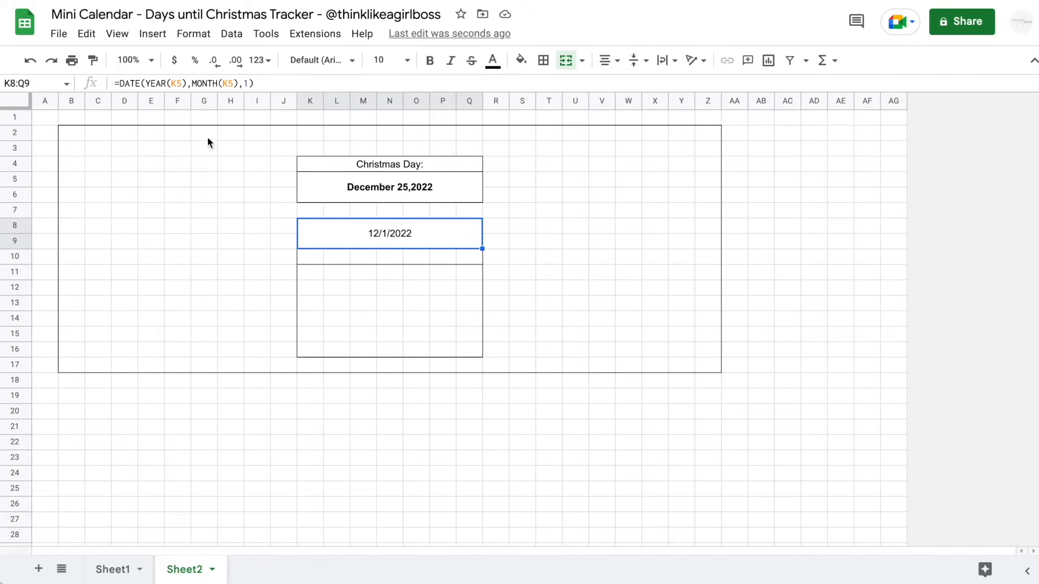
Make both K5 references in the K8 date formula absolute, giving =DATE(YEAR($K$5),MONTH($K$5),1).
left_click(170, 82)
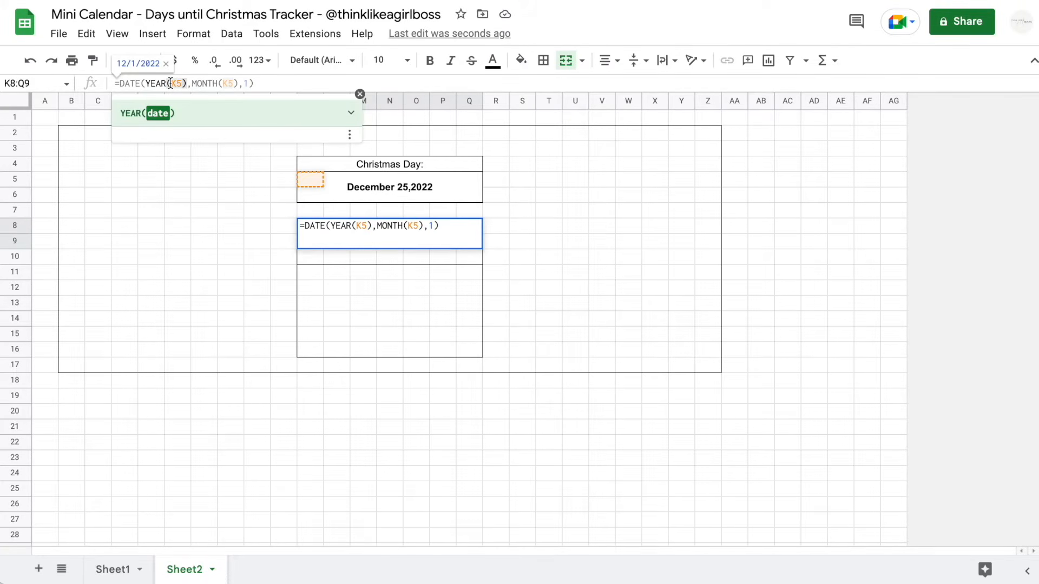
type("$")
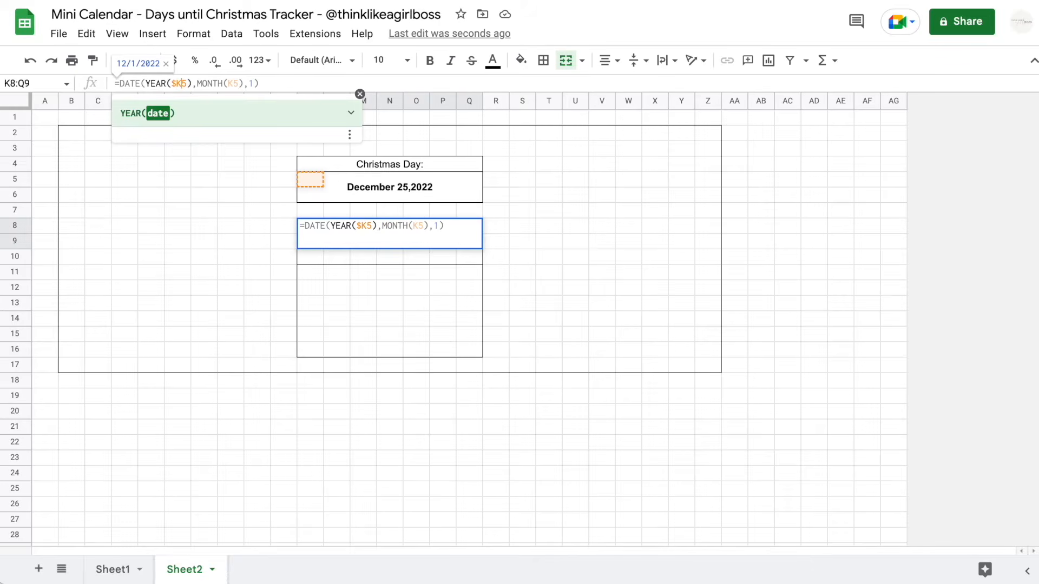
key("Right")
type("$")
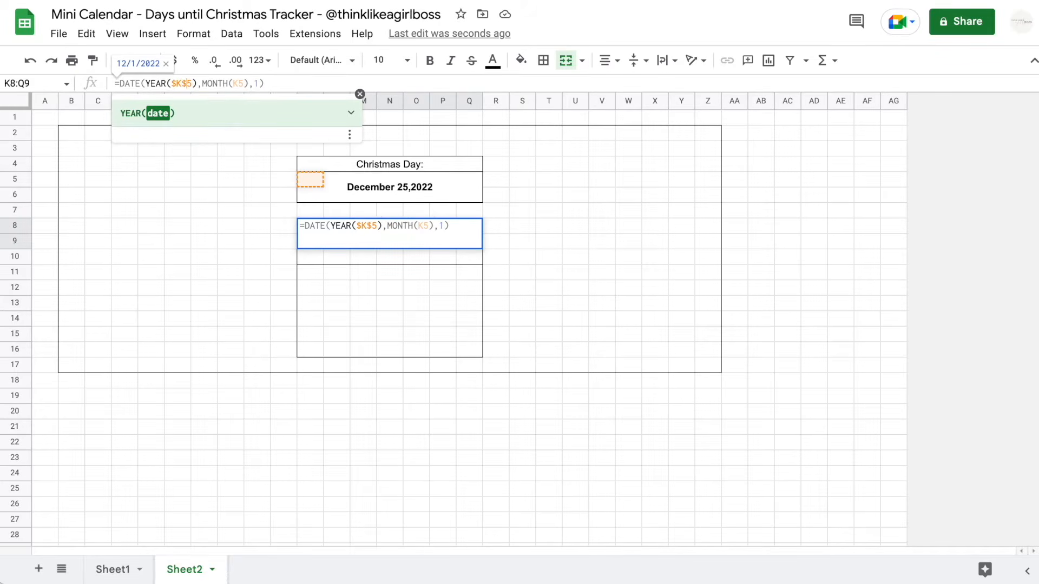
left_click(240, 83)
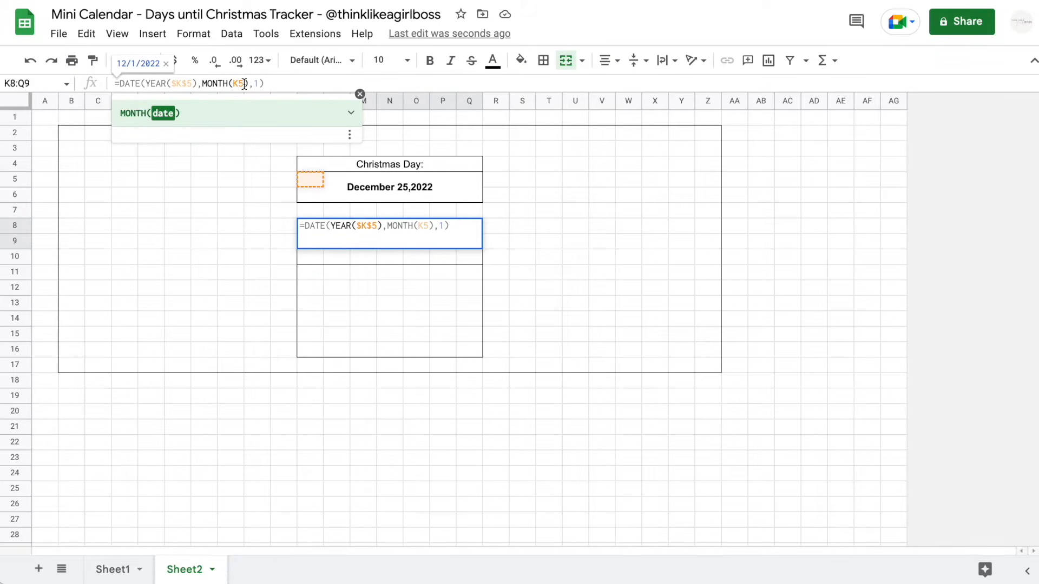
key("F4")
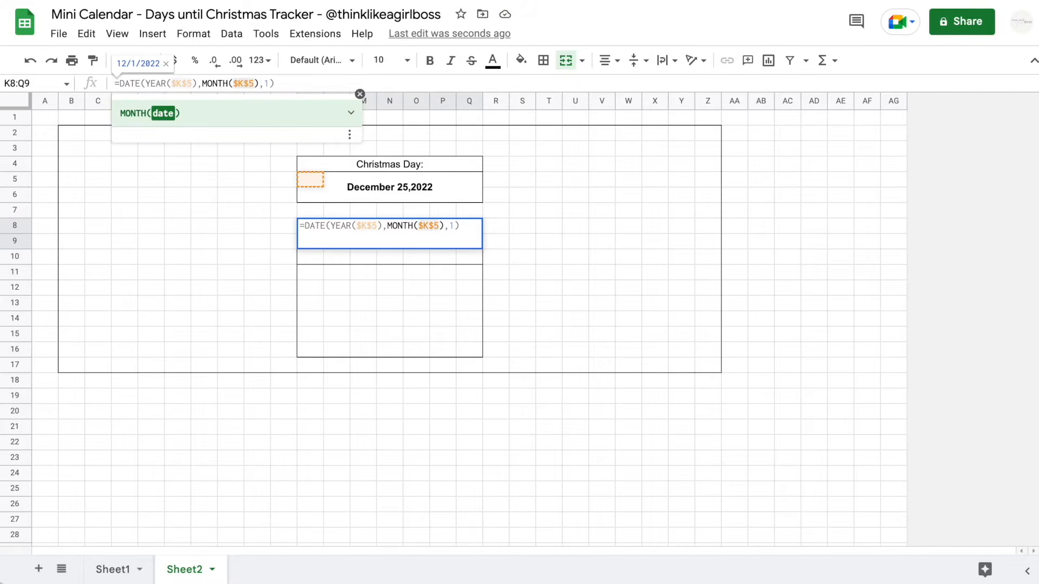
key("Return")
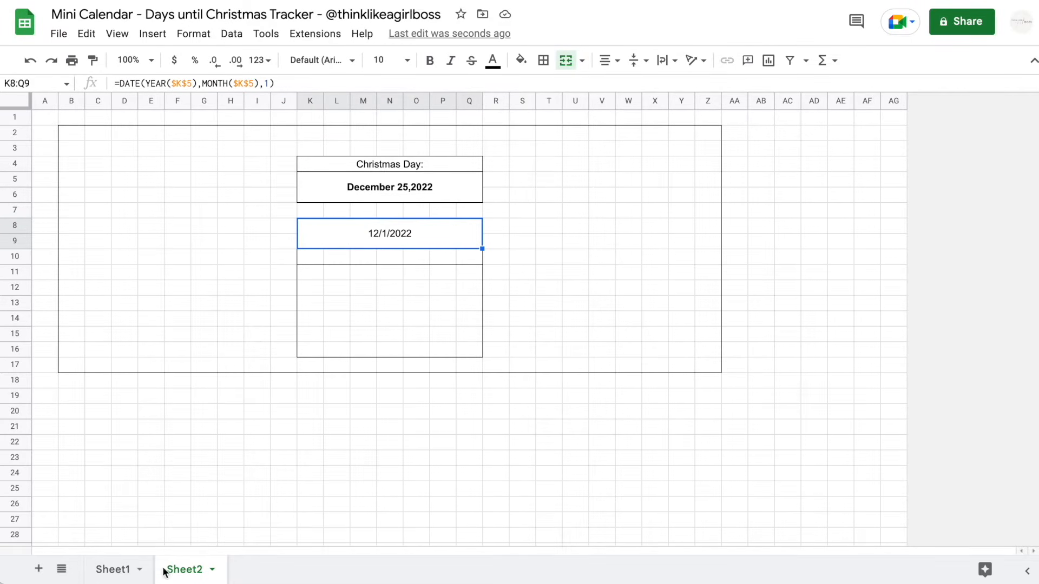
Examine Sheet1's finished December calendar, and go through Sheet2's month header and the first calendar row K11:Q11.
left_click(108, 569)
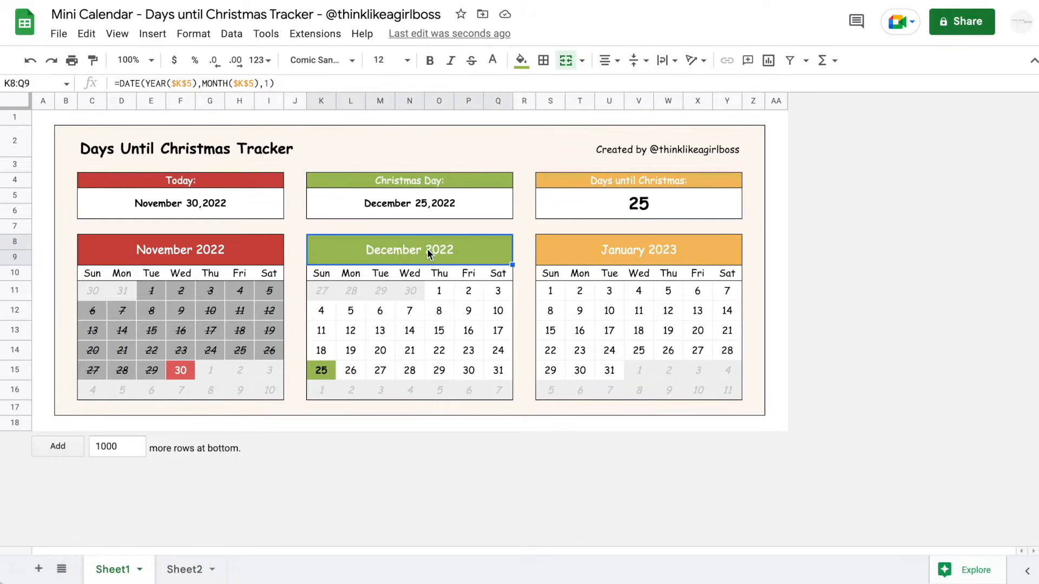
left_click(178, 569)
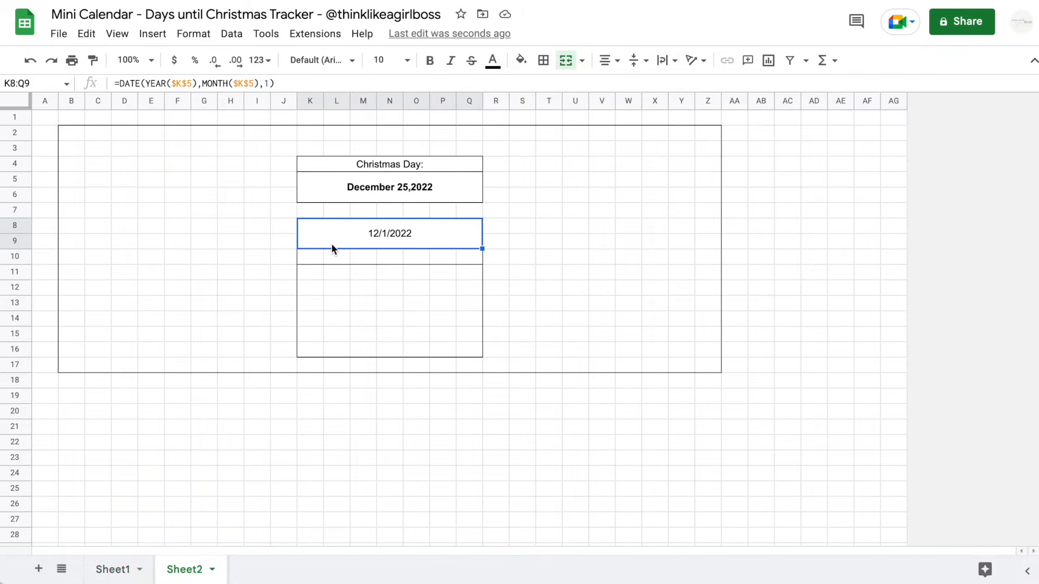
left_click_drag(316, 271, 466, 349)
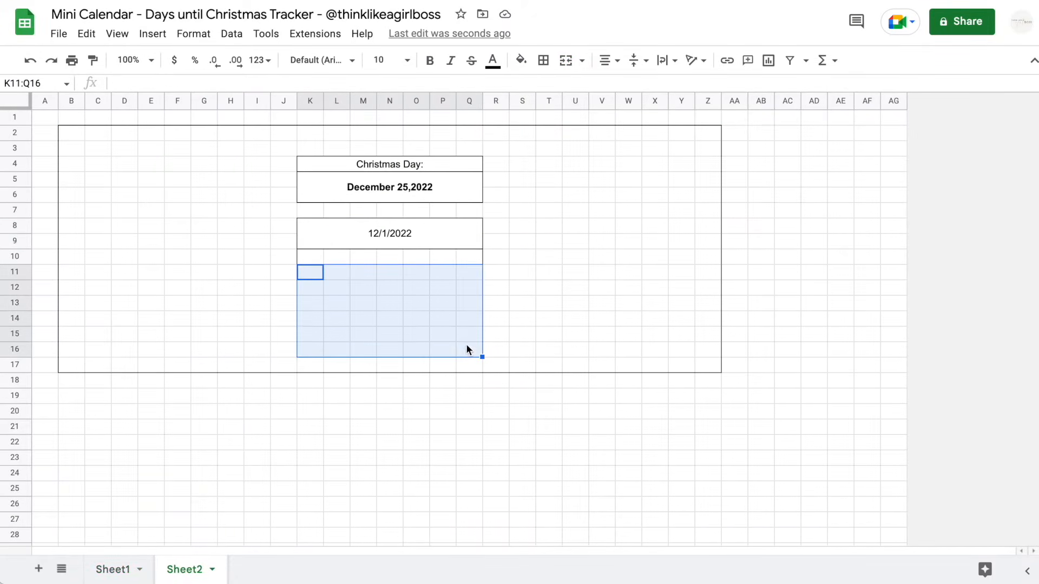
left_click(396, 231)
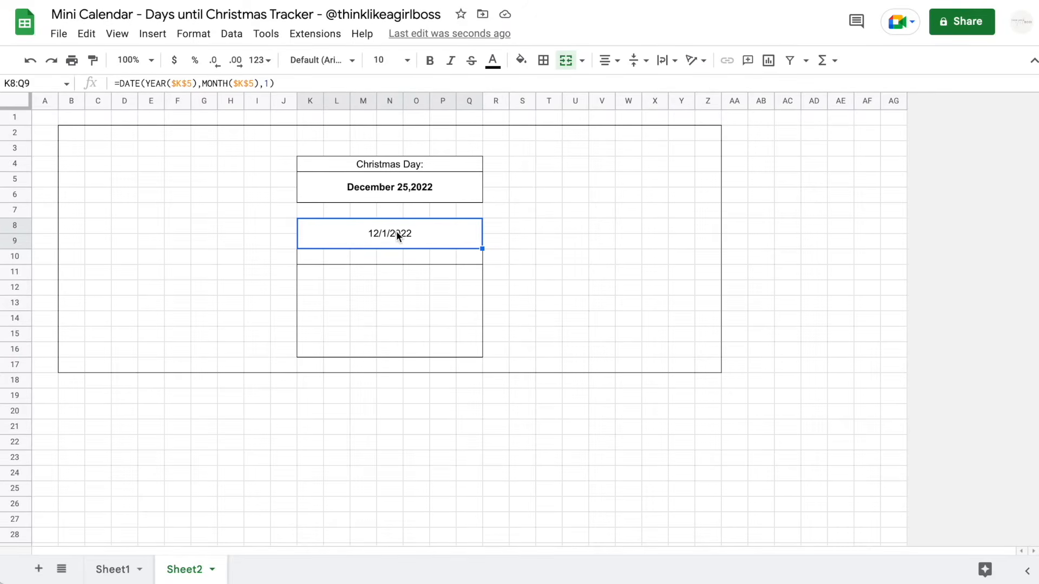
left_click(318, 271)
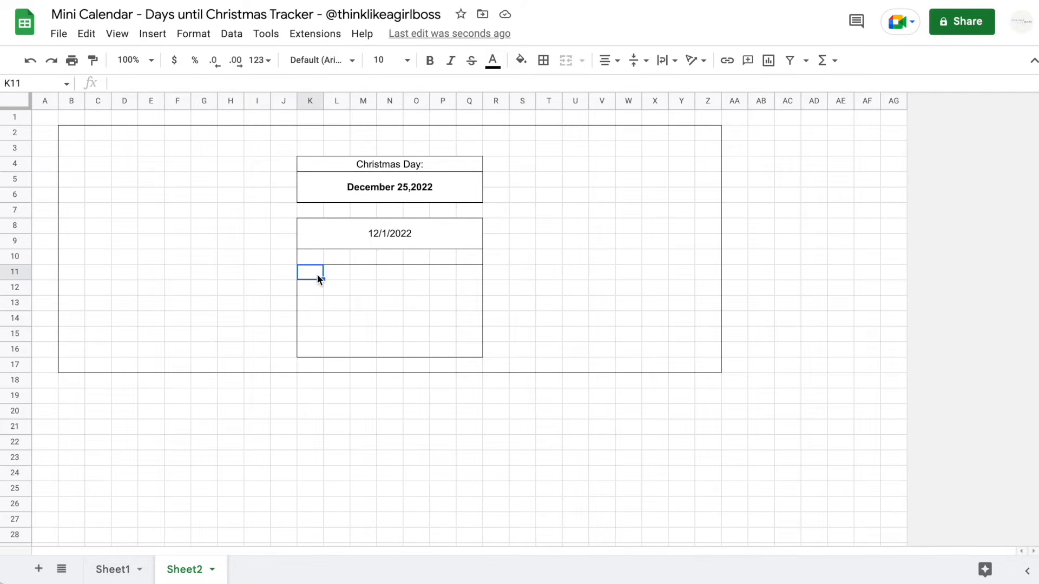
left_click(332, 271)
left_click(357, 270)
left_click(388, 271)
left_click(419, 271)
left_click(442, 275)
left_click(463, 276)
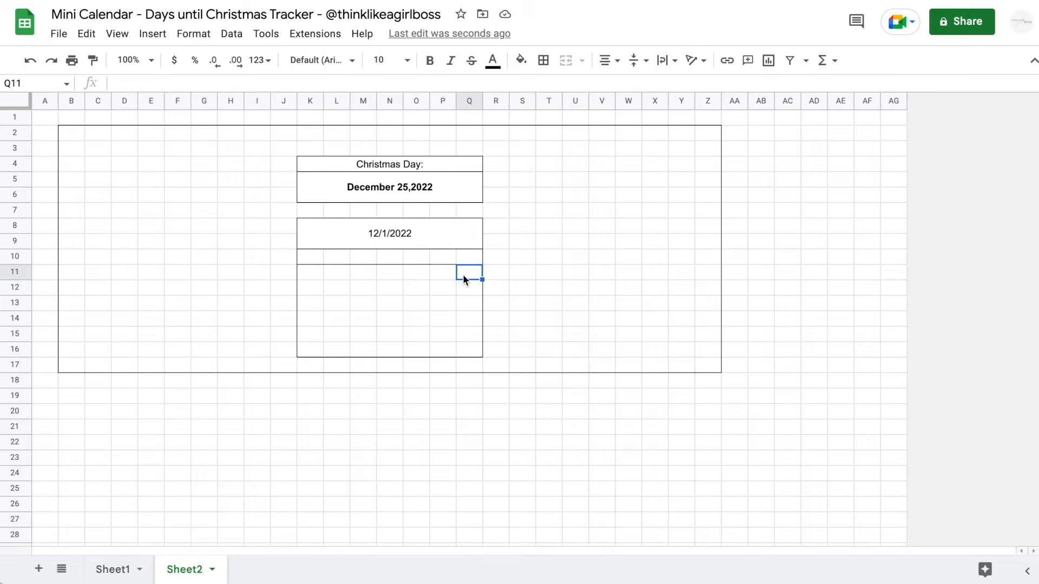
Add data validation to K11 requiring a valid date, rejecting invalid input and showing the help text "Enter a valid date".
left_click(313, 274)
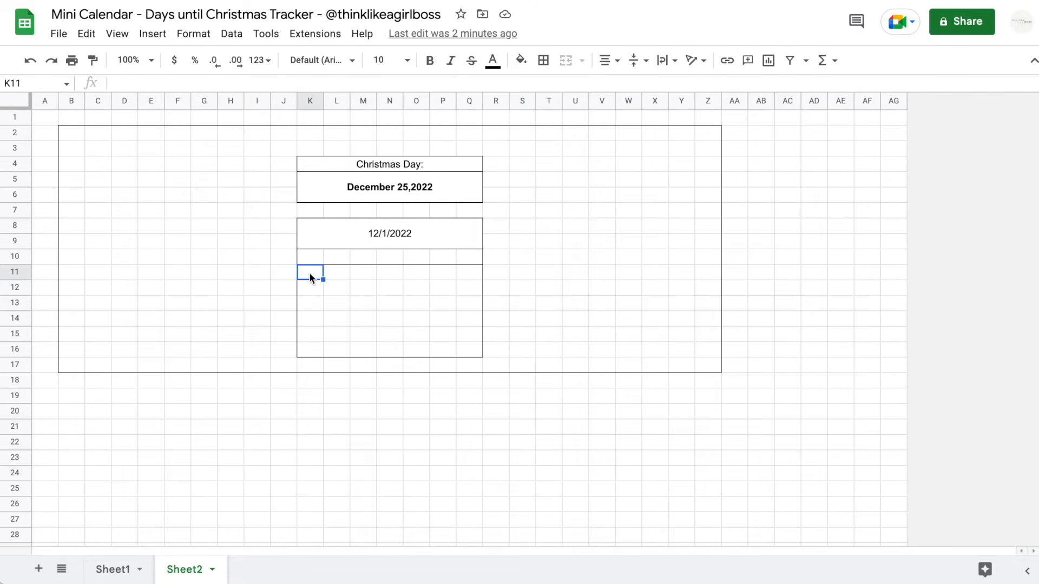
left_click(231, 34)
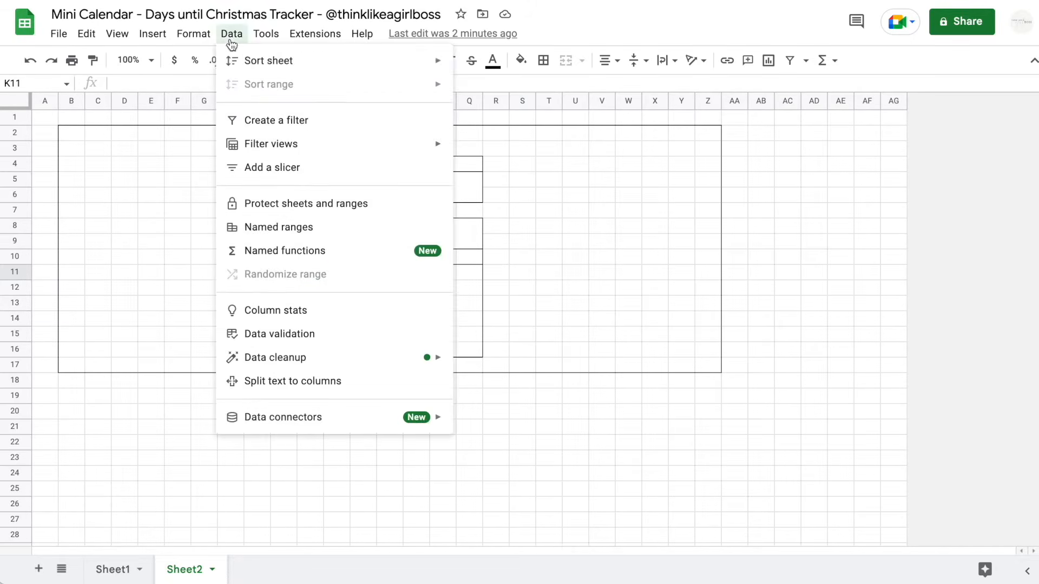
left_click(287, 332)
left_click(479, 250)
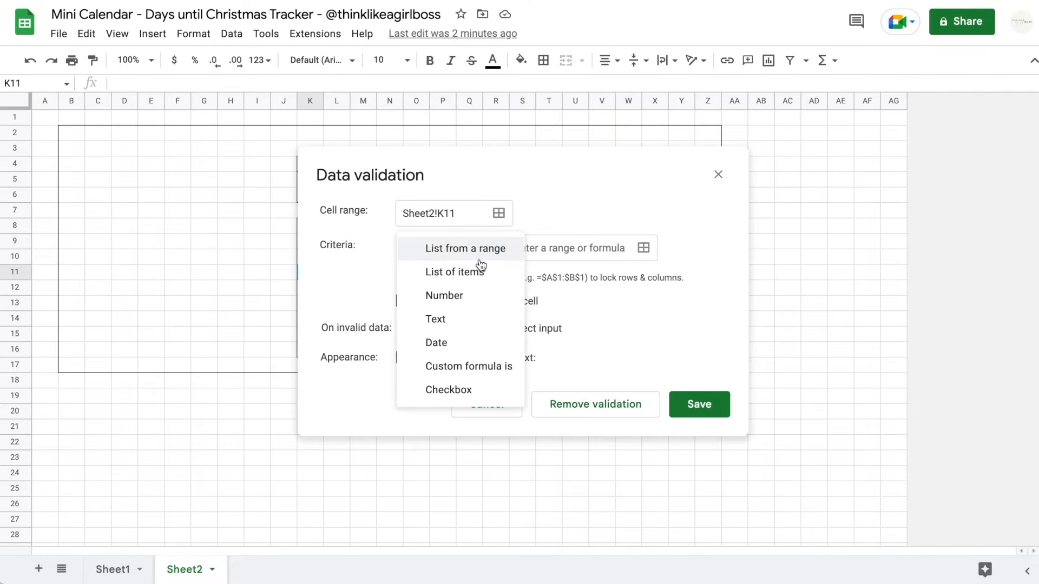
left_click(449, 342)
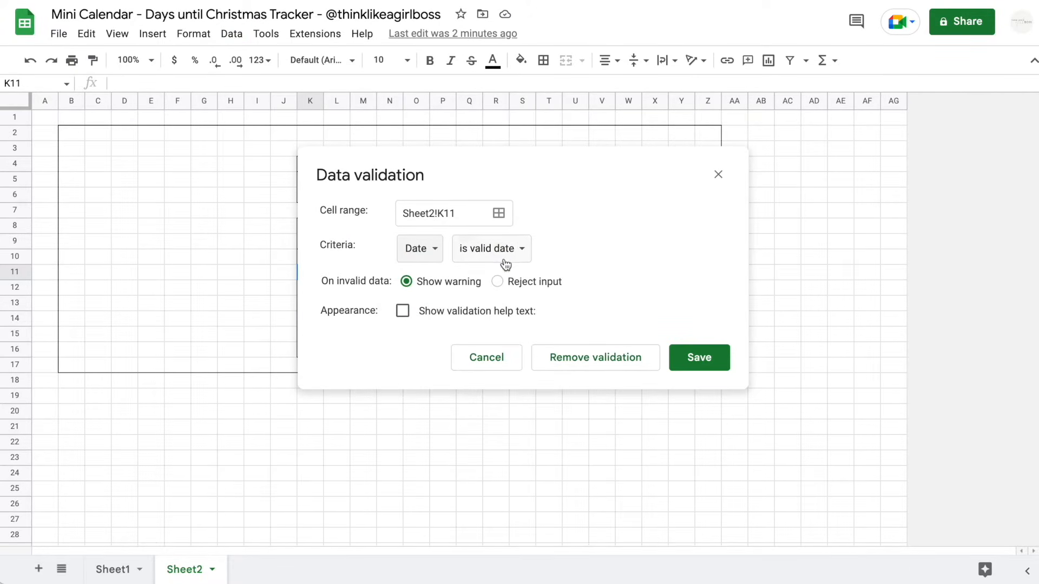
left_click(497, 281)
left_click(401, 311)
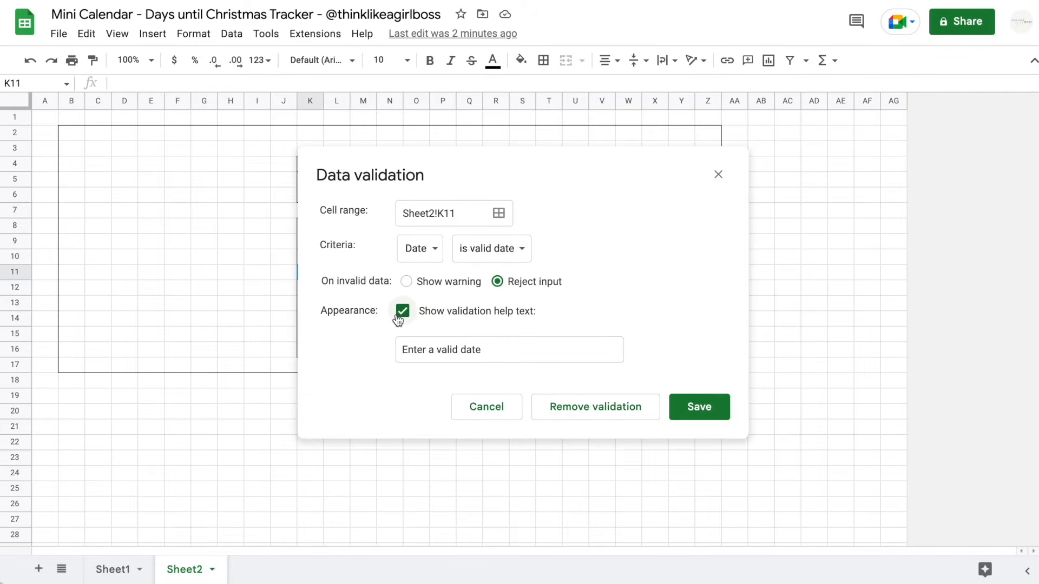
left_click(699, 407)
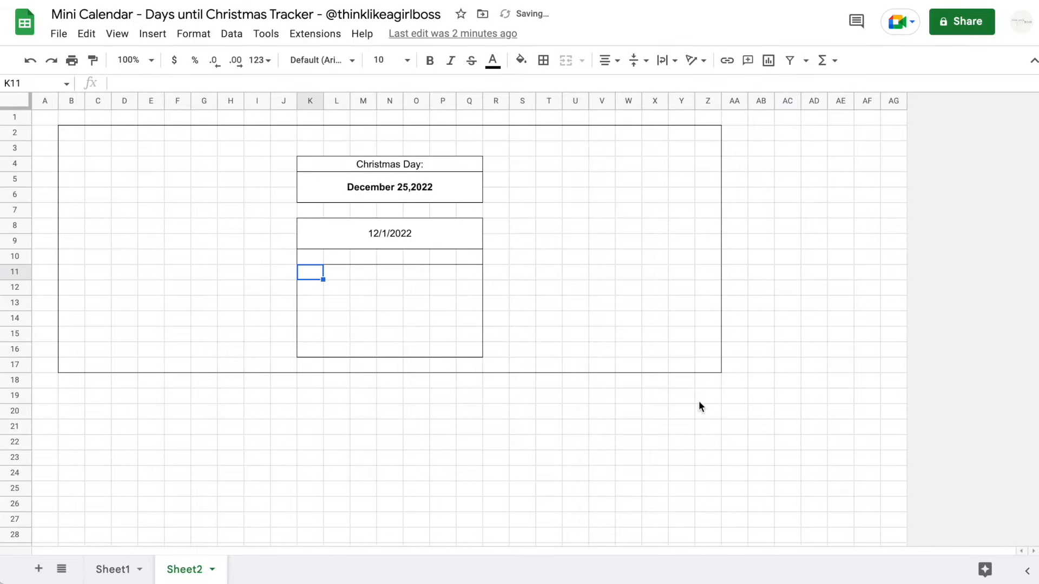
Set K11 to November 27, 2022 using its date picker, as the Sunday starting the December 2022 calendar.
double_click(314, 272)
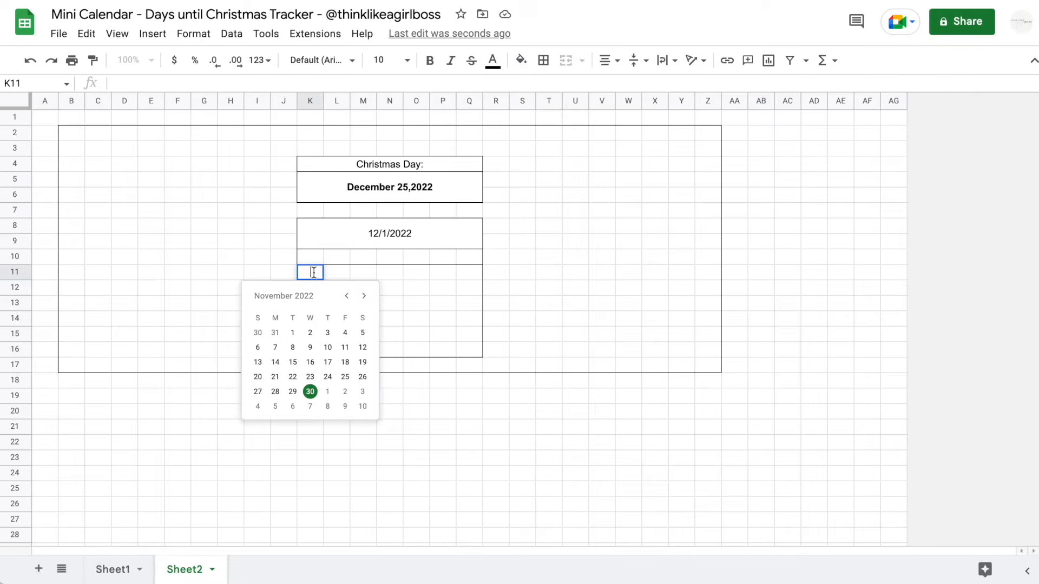
left_click(363, 296)
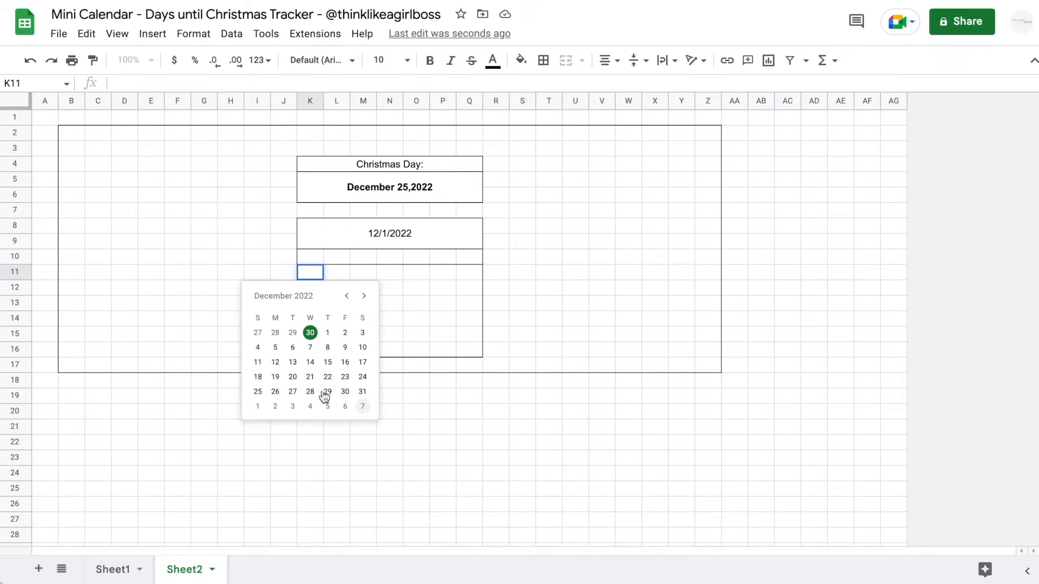
left_click(258, 333)
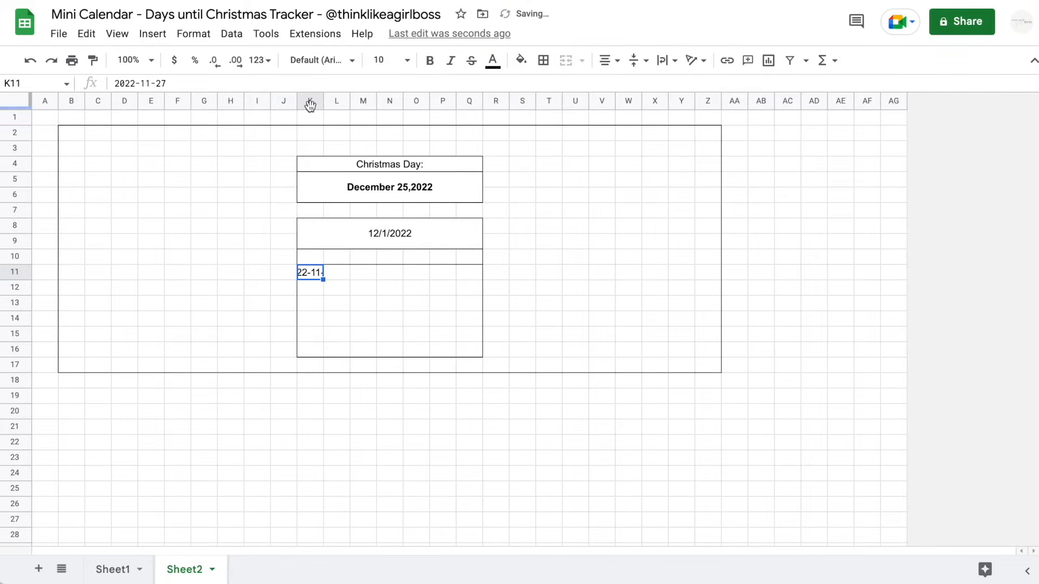
Widen columns K through Q equally so that the full date in K11 fits.
left_click_drag(310, 103, 460, 103)
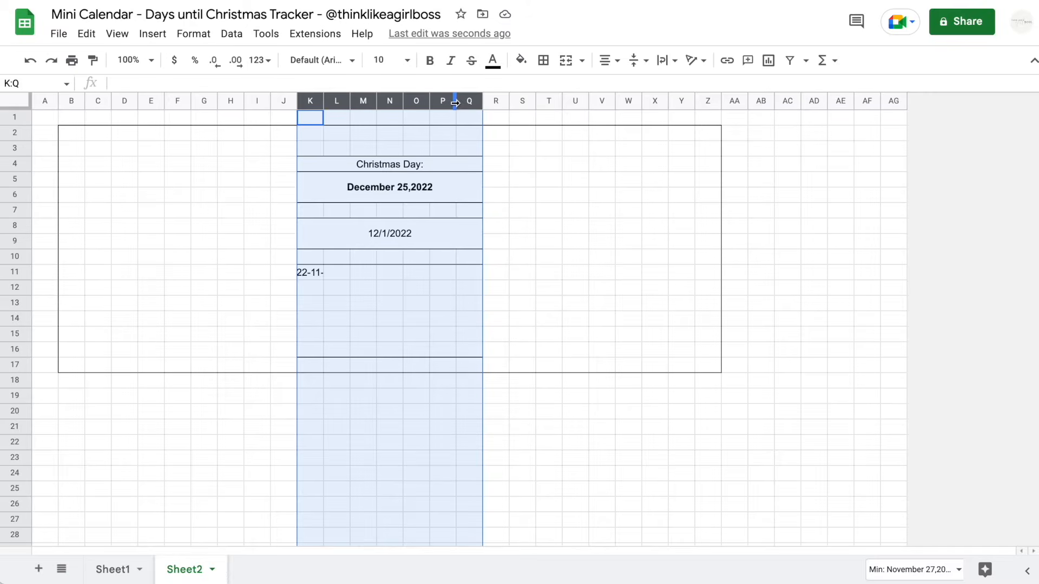
left_click_drag(455, 103, 543, 102)
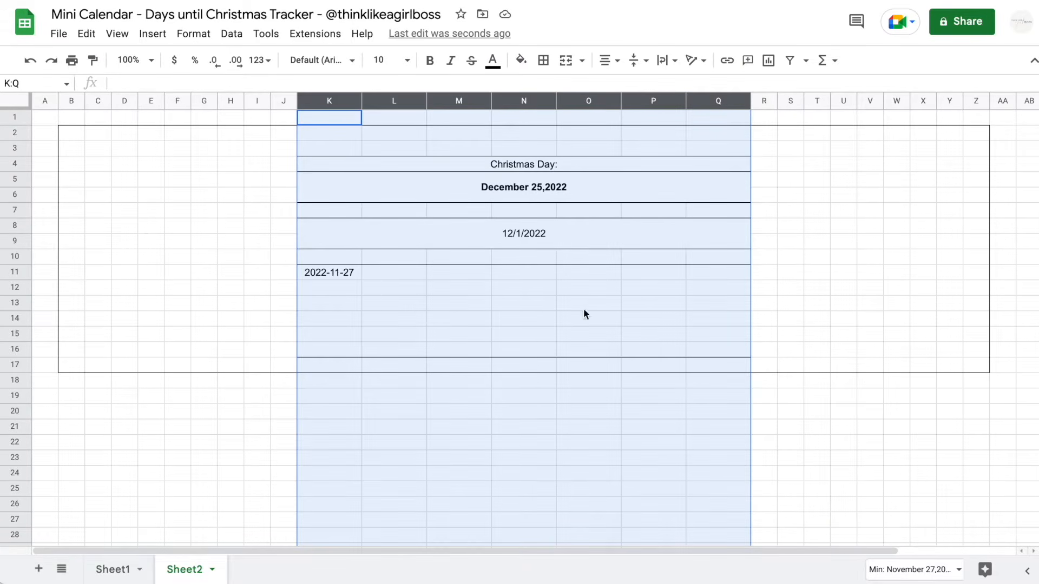
left_click(335, 273)
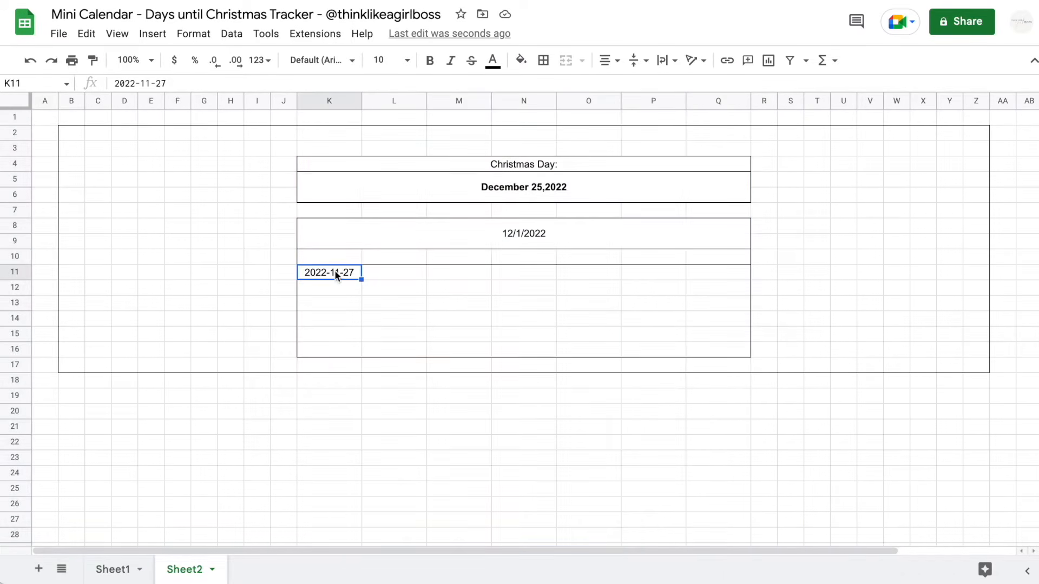
left_click(364, 275)
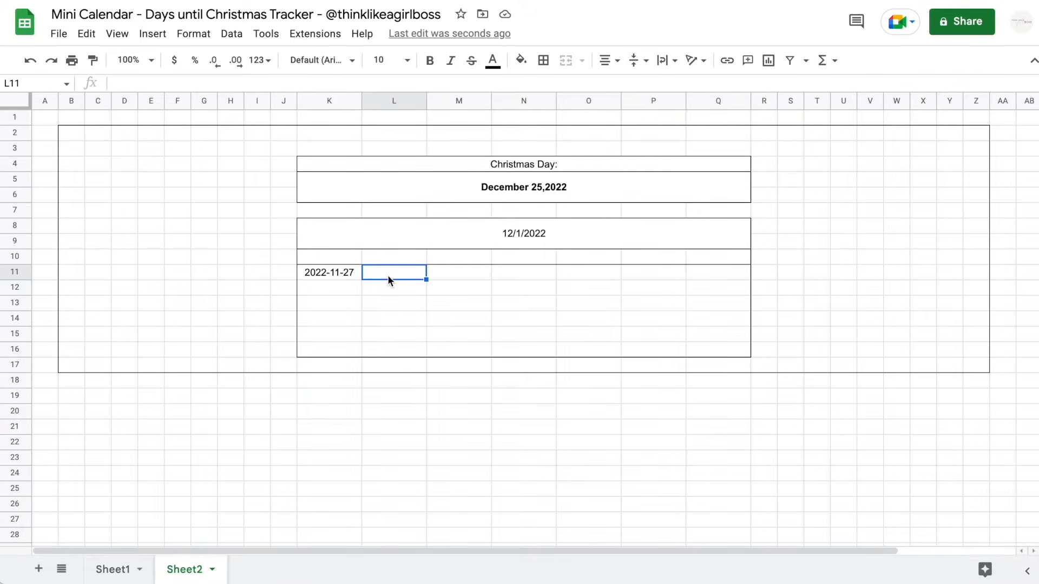
Enter =K11+1 in L11 and fill the formula across to Q11 to complete the first calendar week.
type("=")
left_click(340, 274)
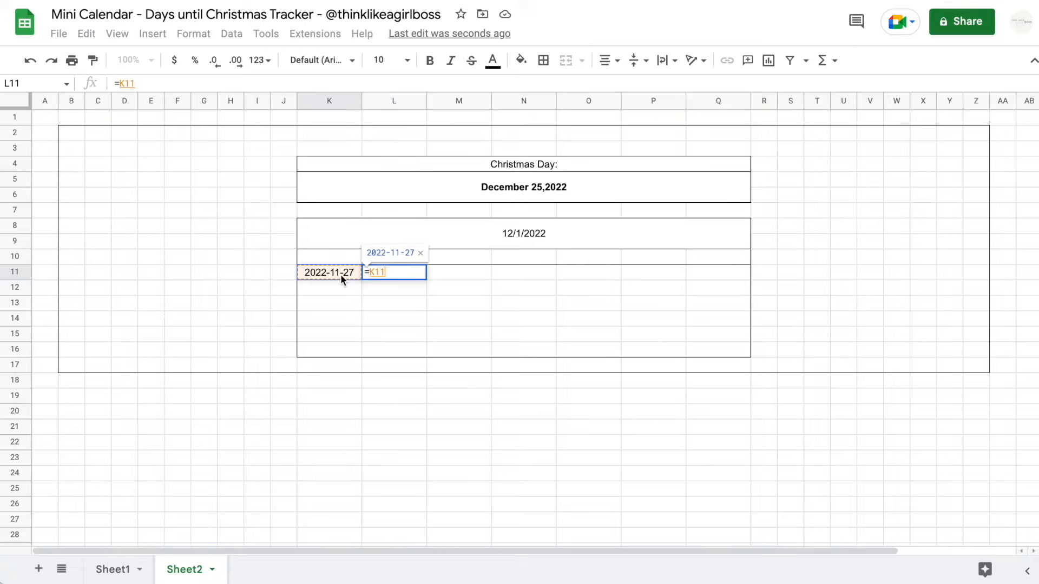
type("+1")
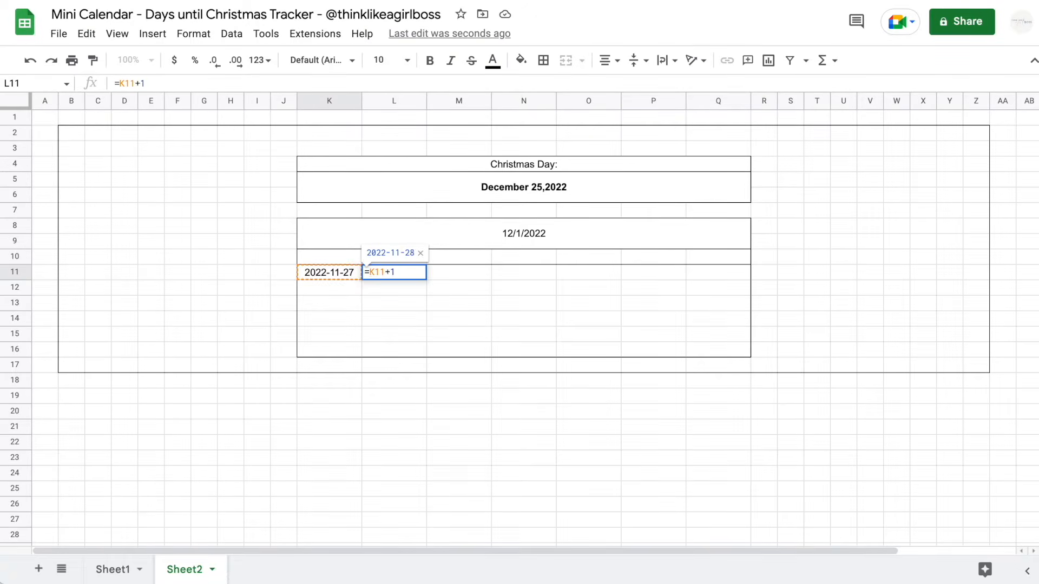
key("Return")
left_click(409, 274)
left_click_drag(426, 280, 709, 278)
left_click(789, 273)
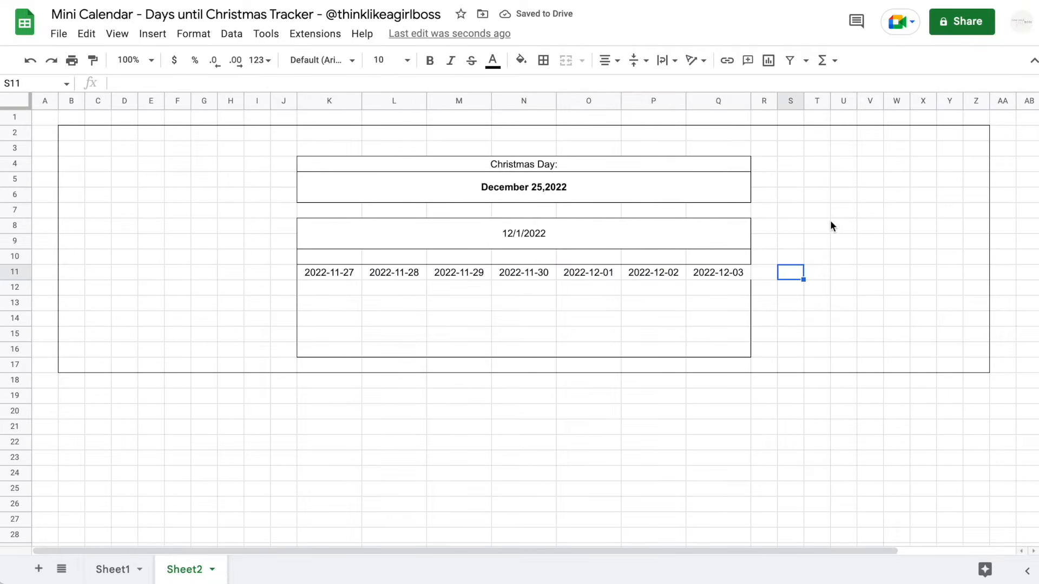
Try the formula =K11+7 in K12 for the second week's Sunday, and clear the cell again.
left_click(341, 292)
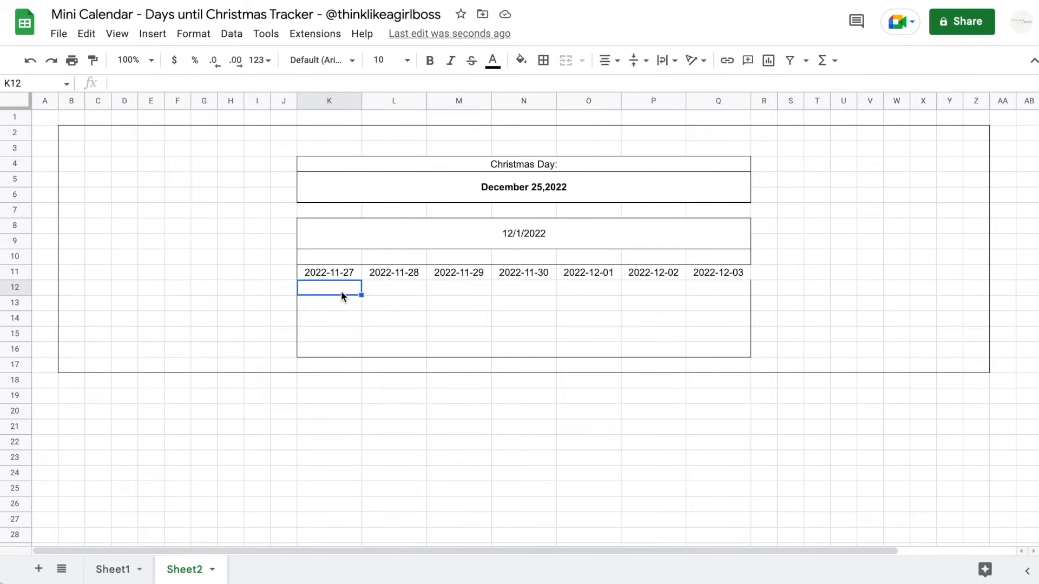
type("=")
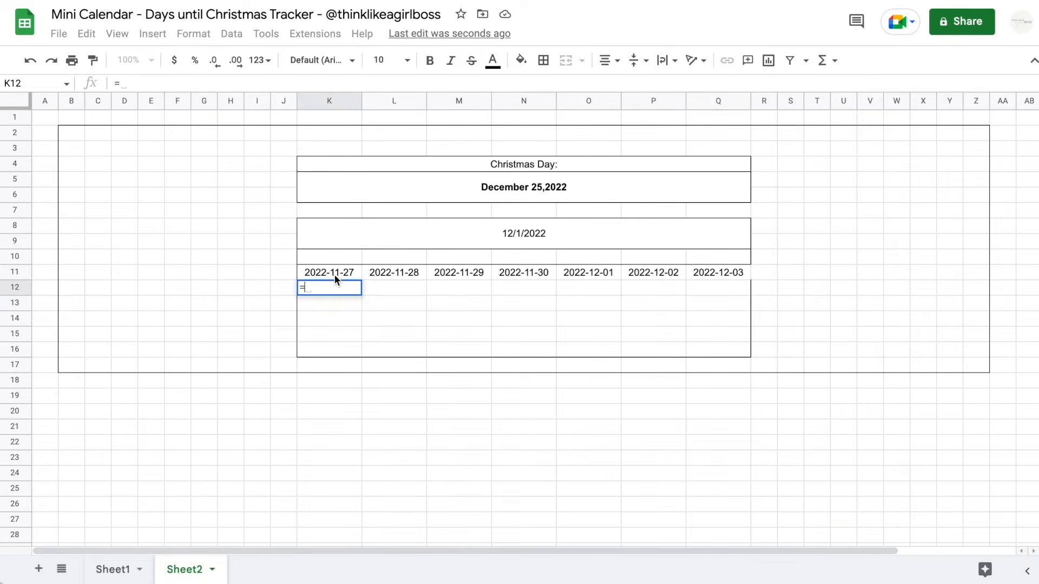
left_click(334, 274)
type("+7")
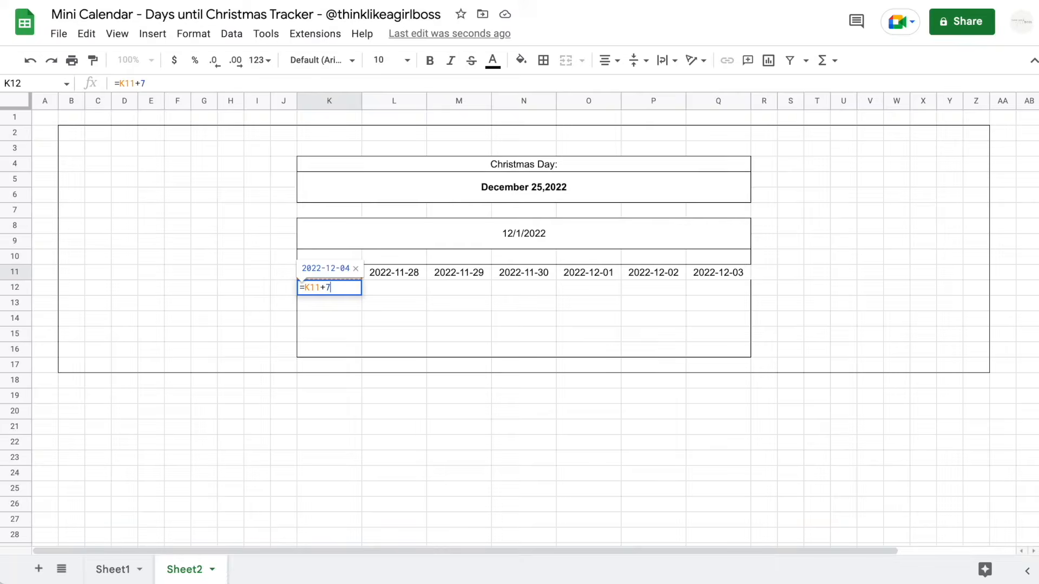
key("Return")
key("Up")
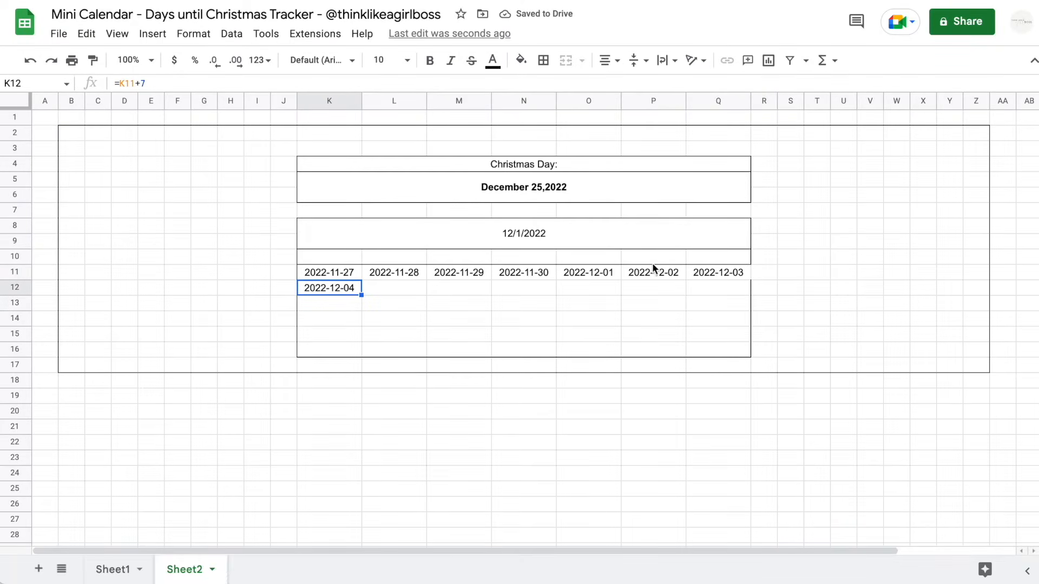
key("Delete")
Enter =Q11+1 in K12 so the second week continues from the first week's Saturday.
type("=")
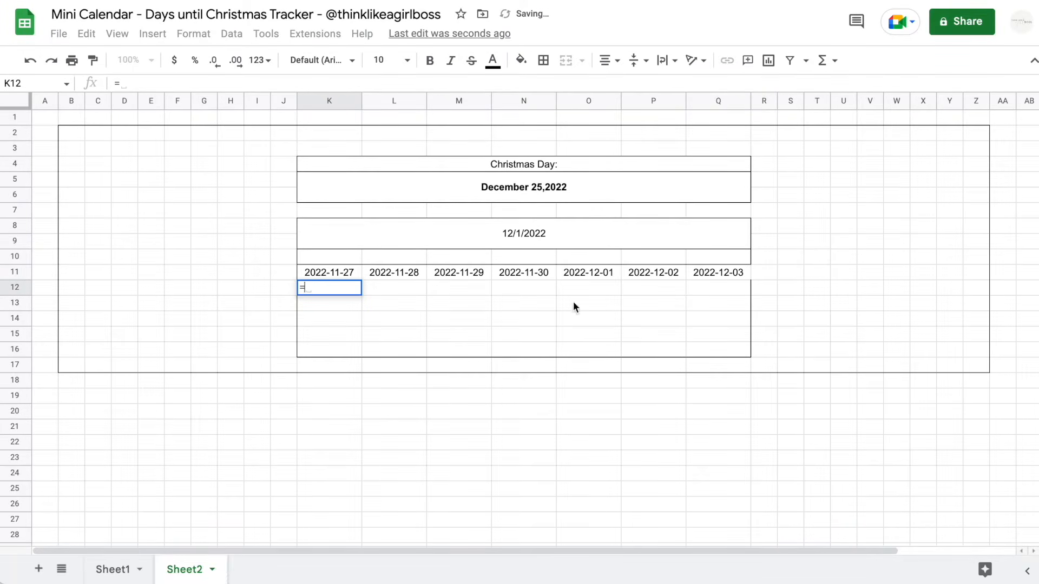
left_click(706, 279)
type("+7")
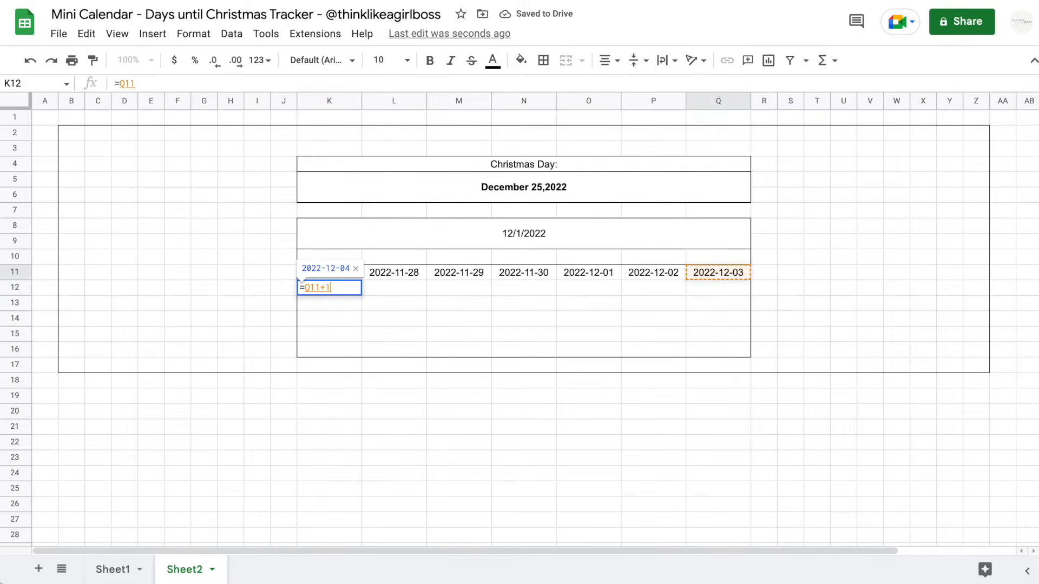
key("Return")
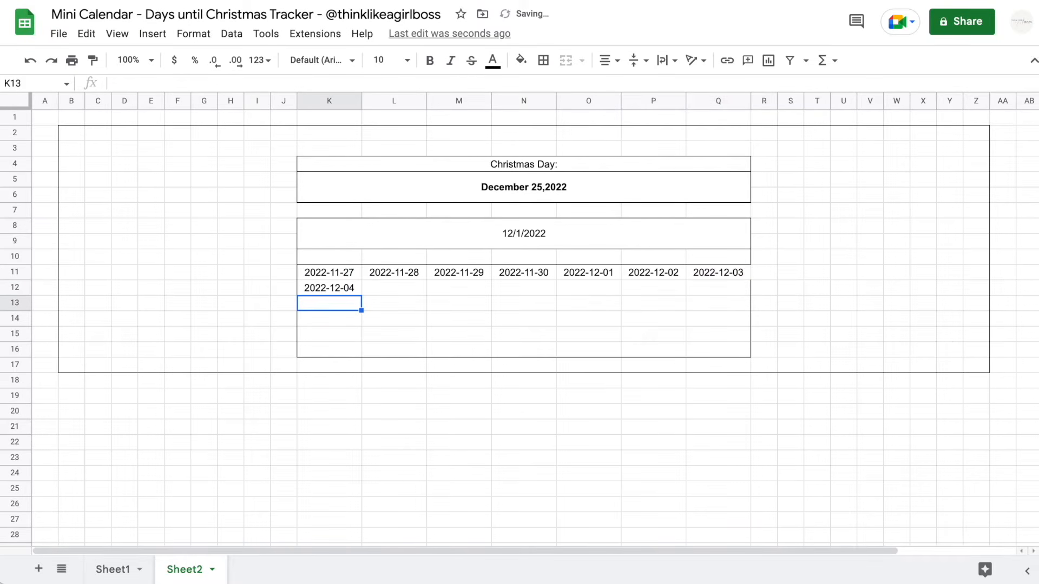
Enter =K12+1 in L12 and fill the formula across to Q12 to complete the second week.
left_click(381, 290)
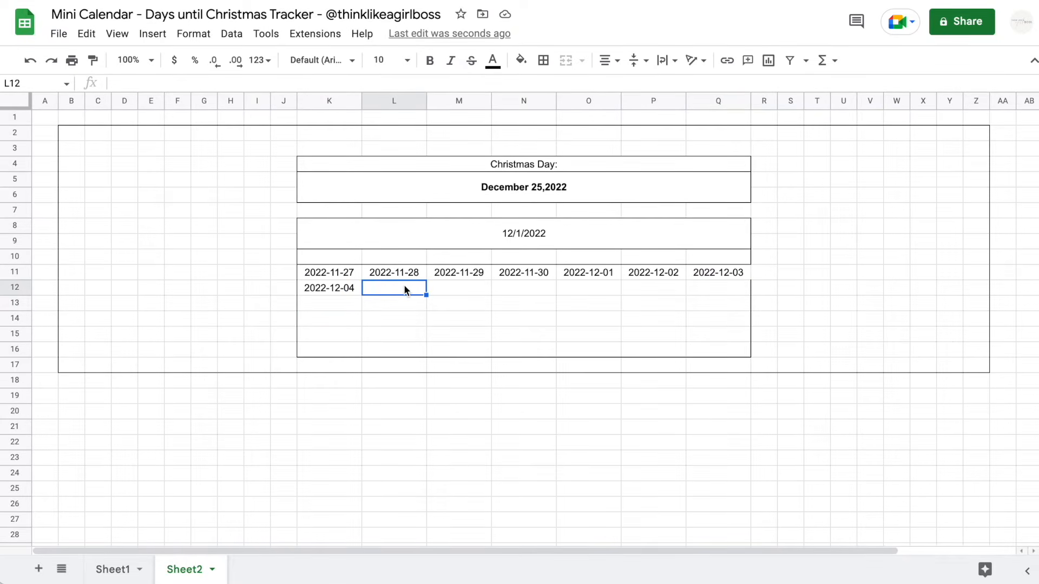
type("=")
key("Tab")
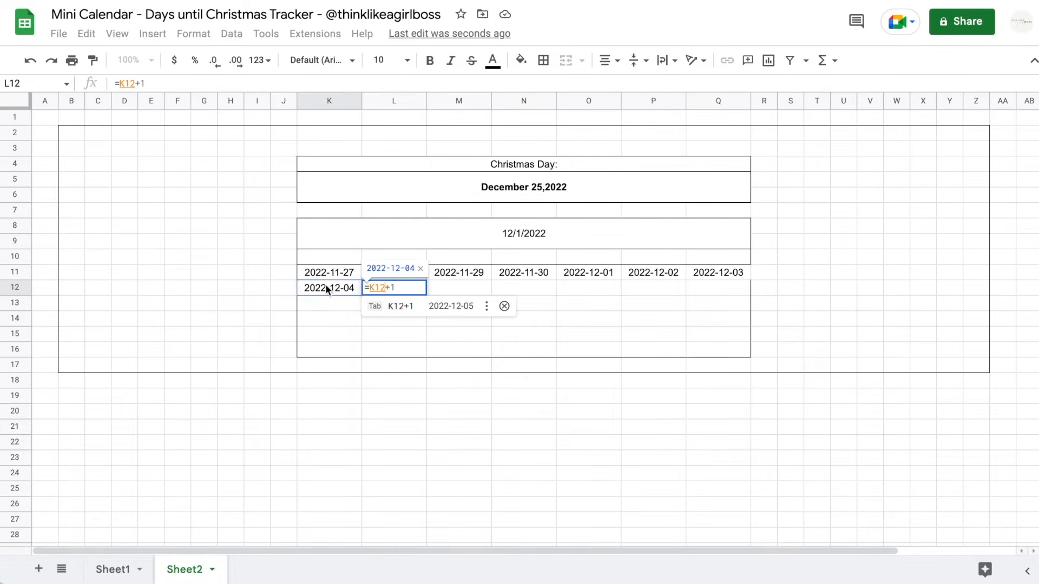
key("Return")
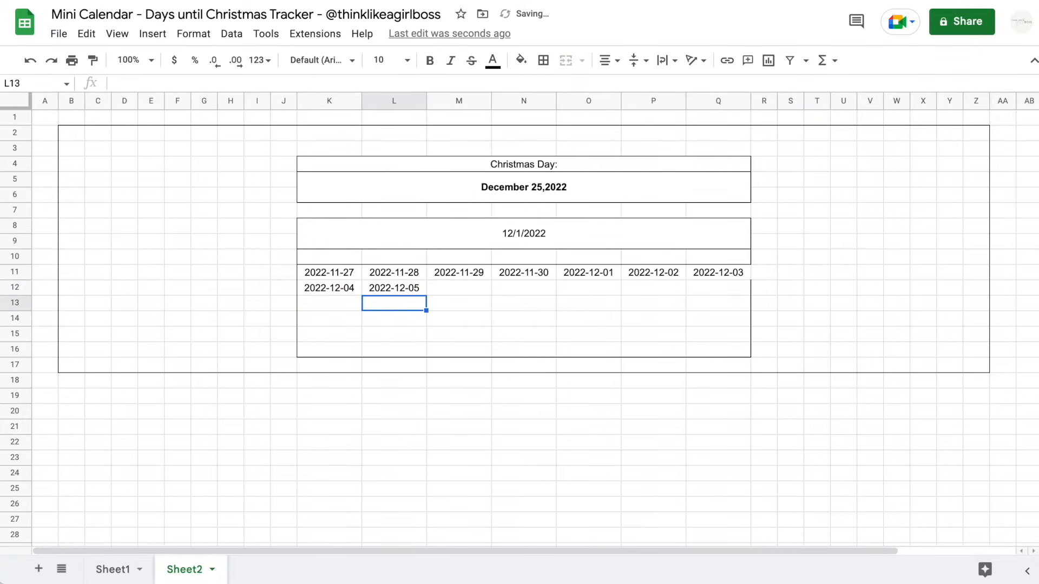
left_click(400, 288)
left_click_drag(426, 295, 703, 303)
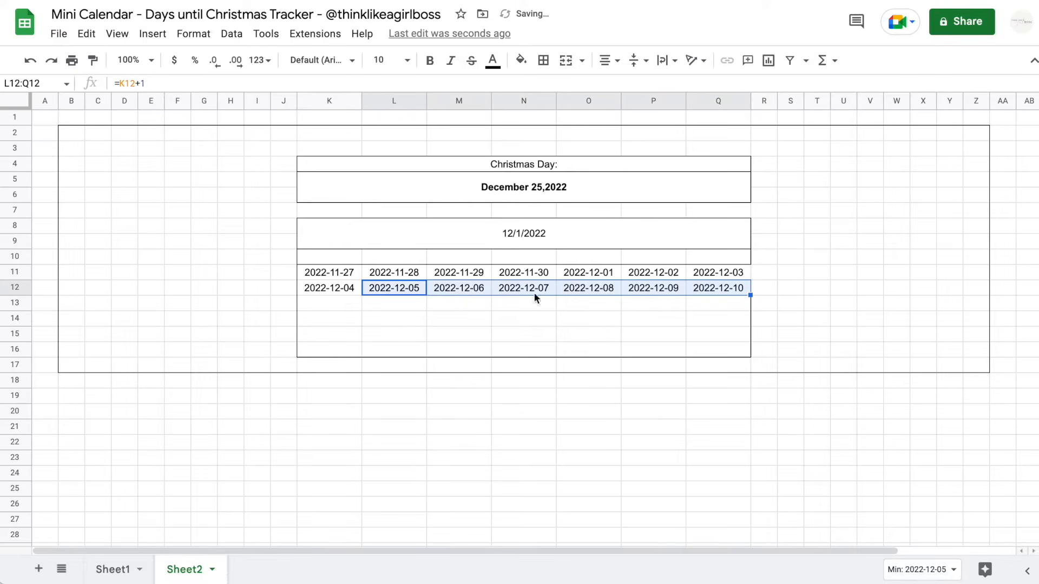
Fill the second week's formulas in K12:Q12 down through row 16 to complete the date grid.
left_click_drag(332, 288, 710, 284)
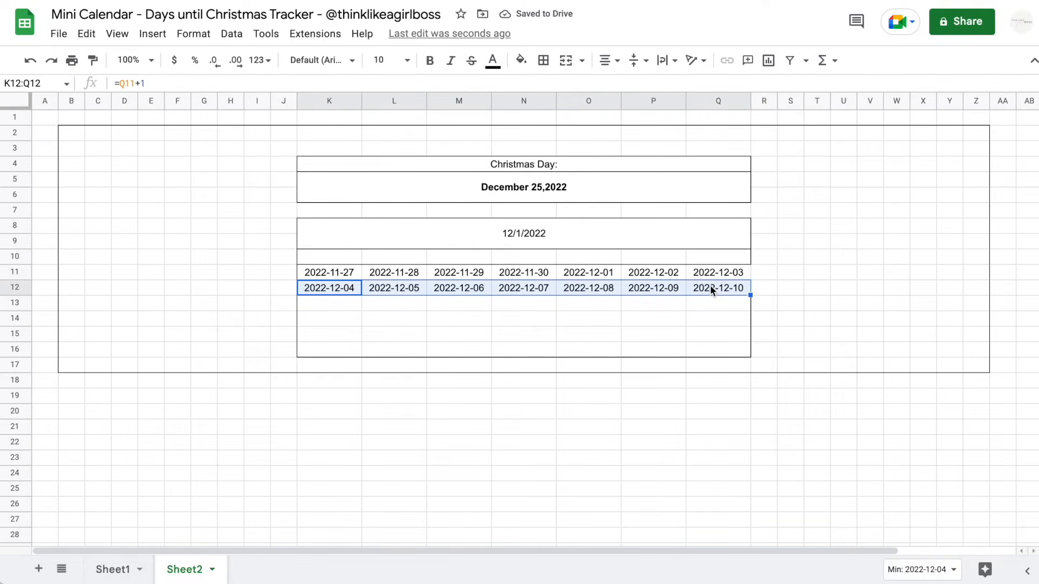
left_click(411, 323)
left_click_drag(340, 291, 750, 349)
left_click(795, 321)
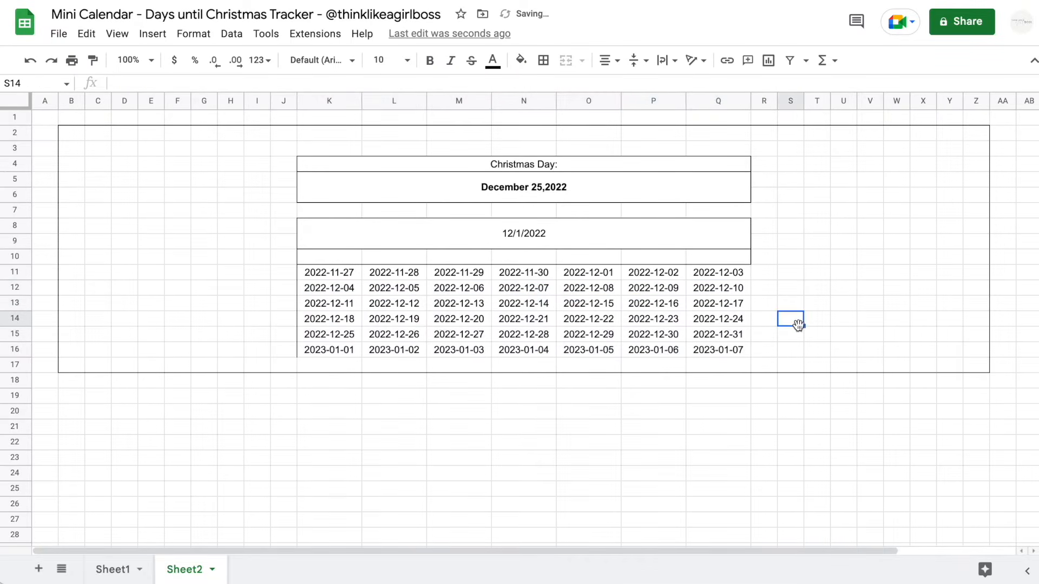
left_click(328, 272)
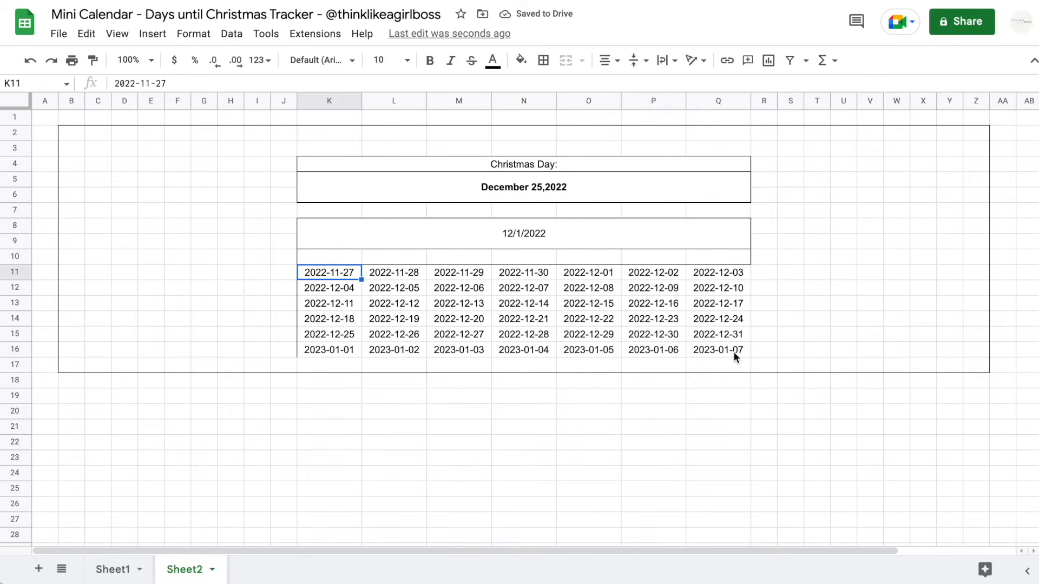
left_click(734, 352)
double_click(329, 272)
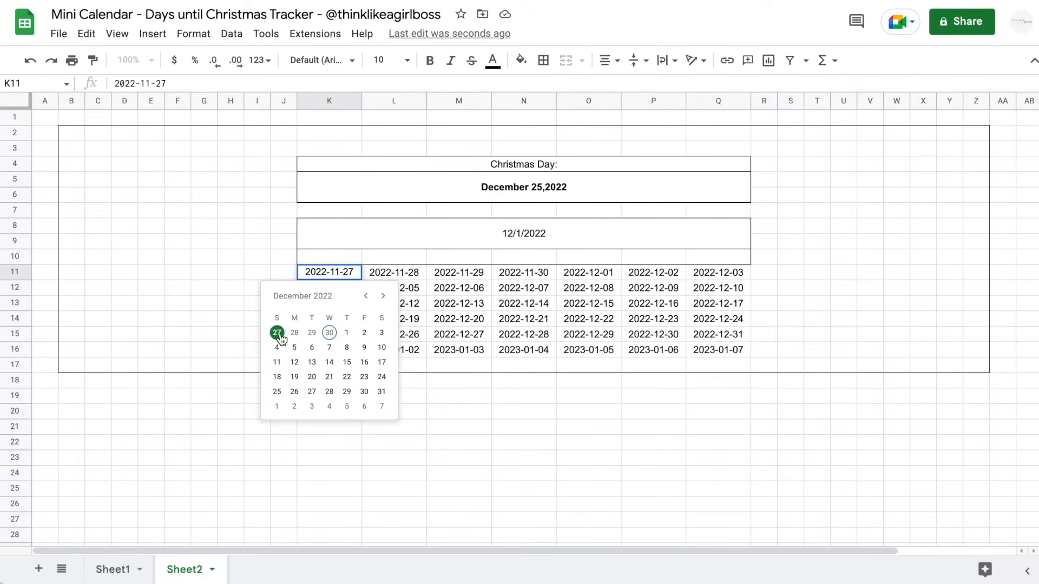
left_click(459, 396)
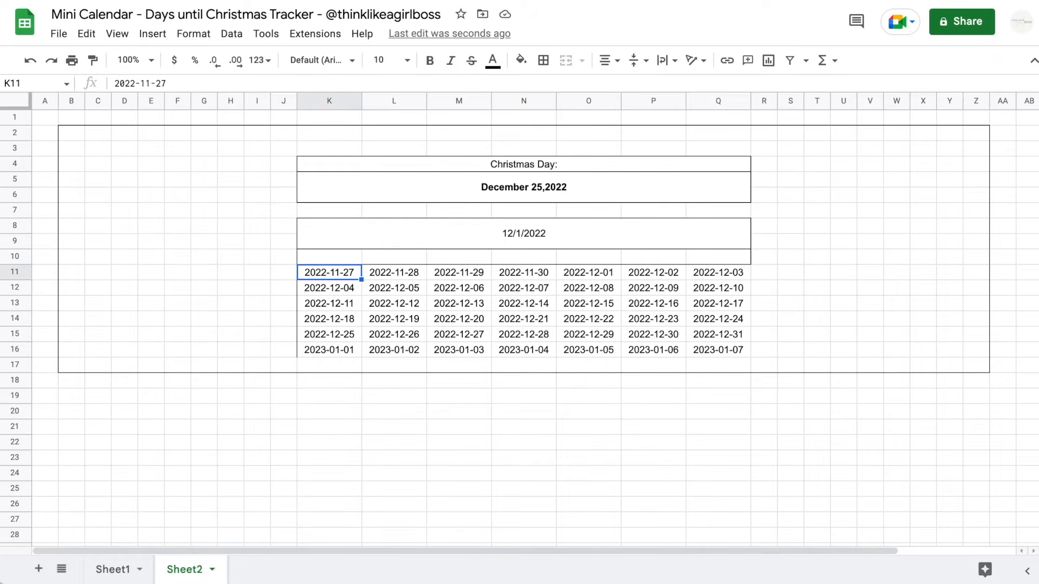
Try the manual weekday initials S, M, T and W in K10:N10, and clear them again.
left_click(329, 257)
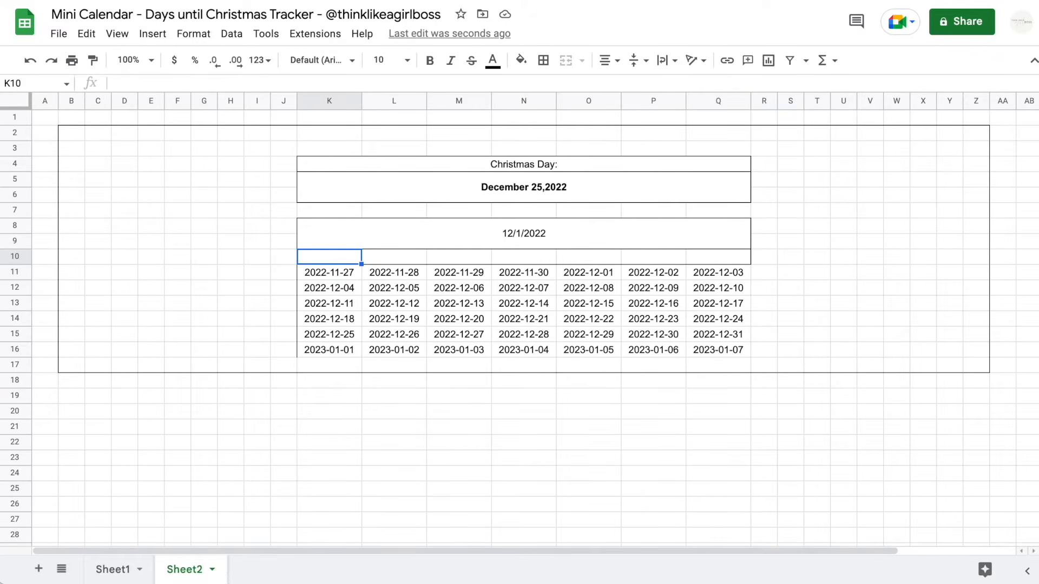
type("S")
key("Tab")
type("M")
key("Tab")
type("T")
key("Tab")
type("W")
key("Tab")
key("Left")
key("Left")
key("Left")
key("Left")
key("shift+Right")
key("shift+Right")
key("shift+Right")
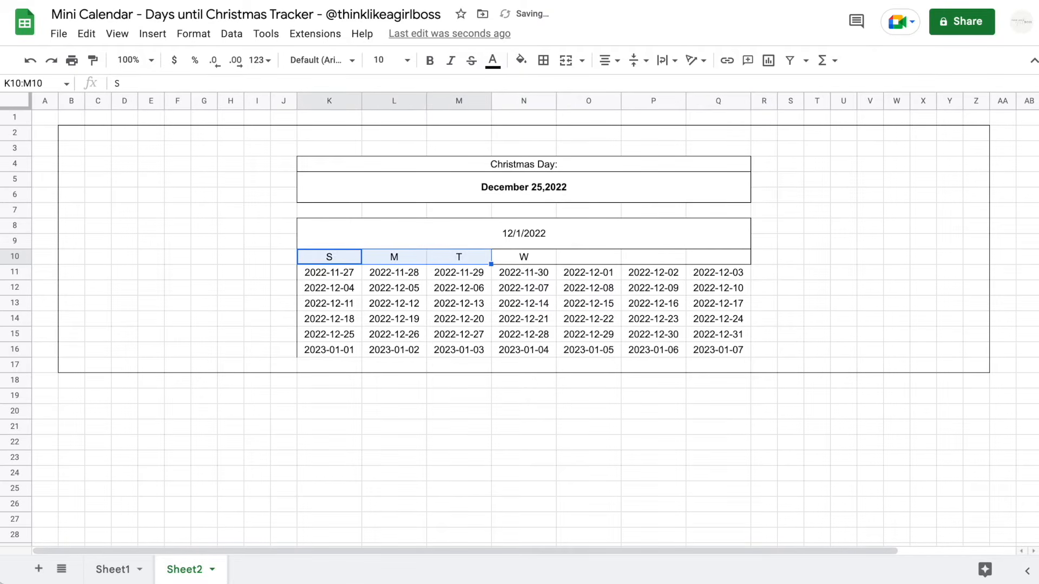
key("Delete")
Enter =K11 in K10 and fill the formula across to Q10 so the weekday row references the dates below.
left_click(332, 258)
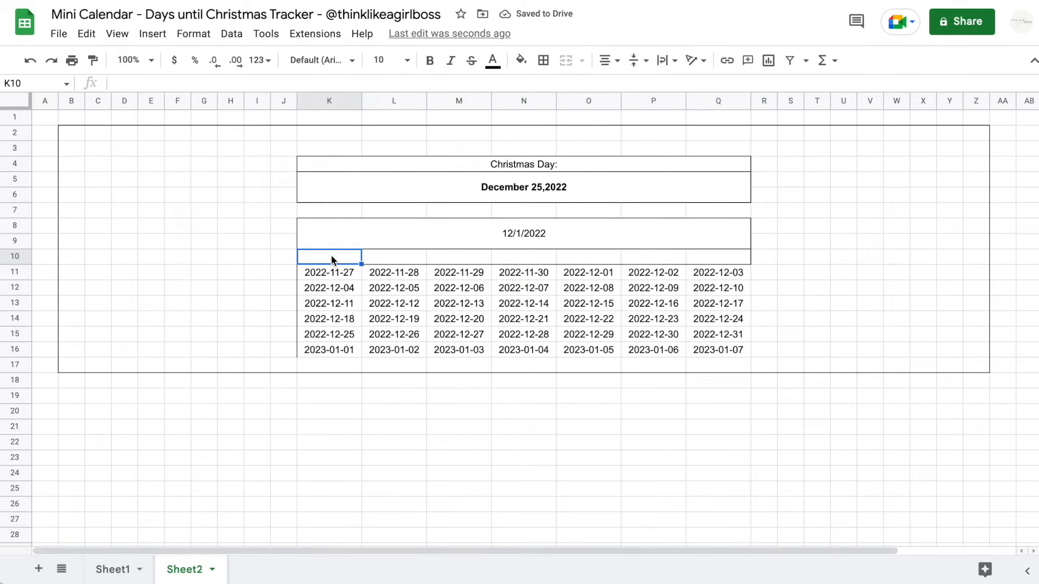
type("=")
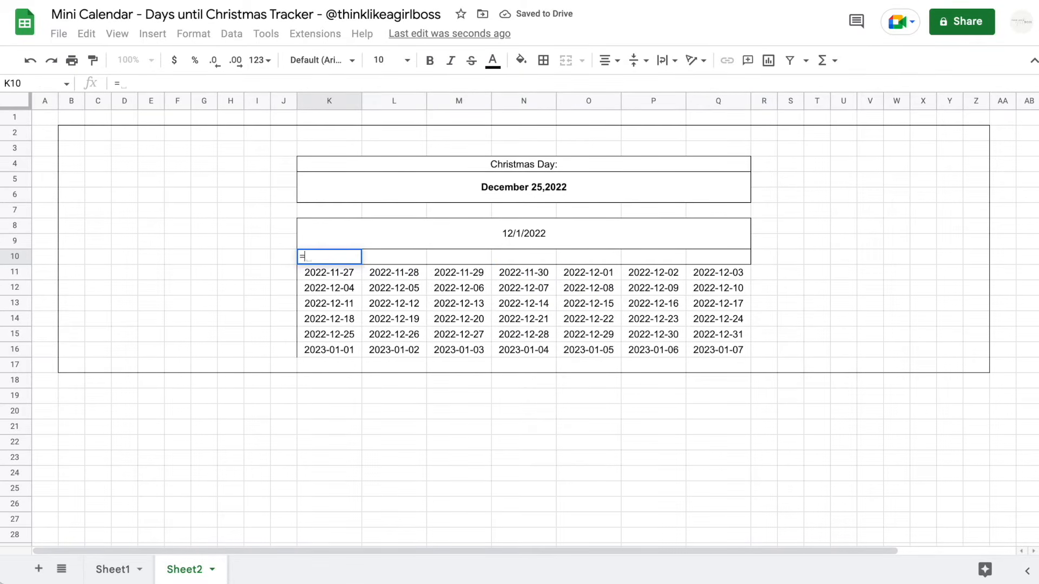
left_click(329, 276)
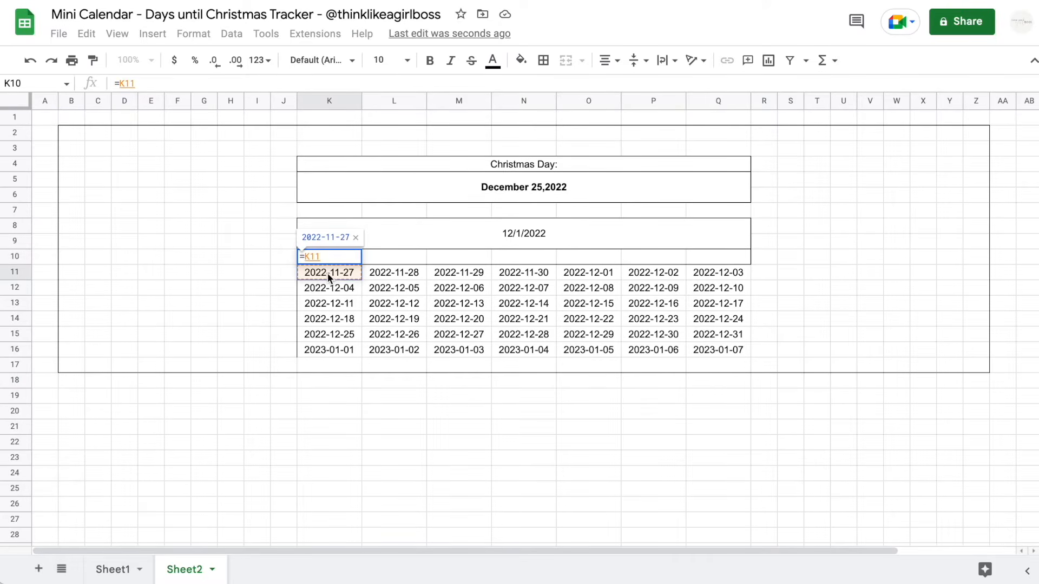
key("Return")
left_click(344, 257)
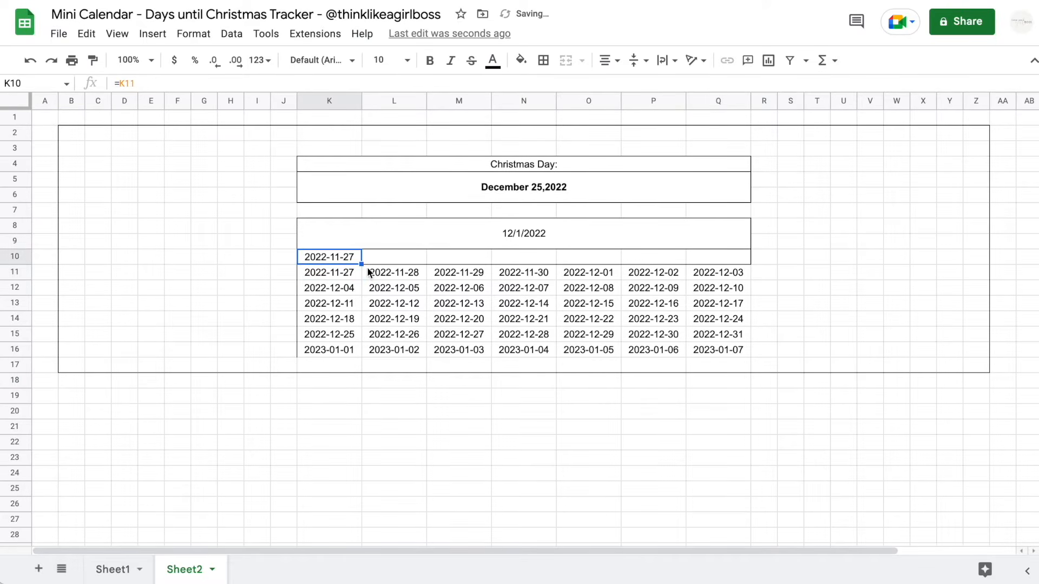
left_click_drag(361, 264, 711, 262)
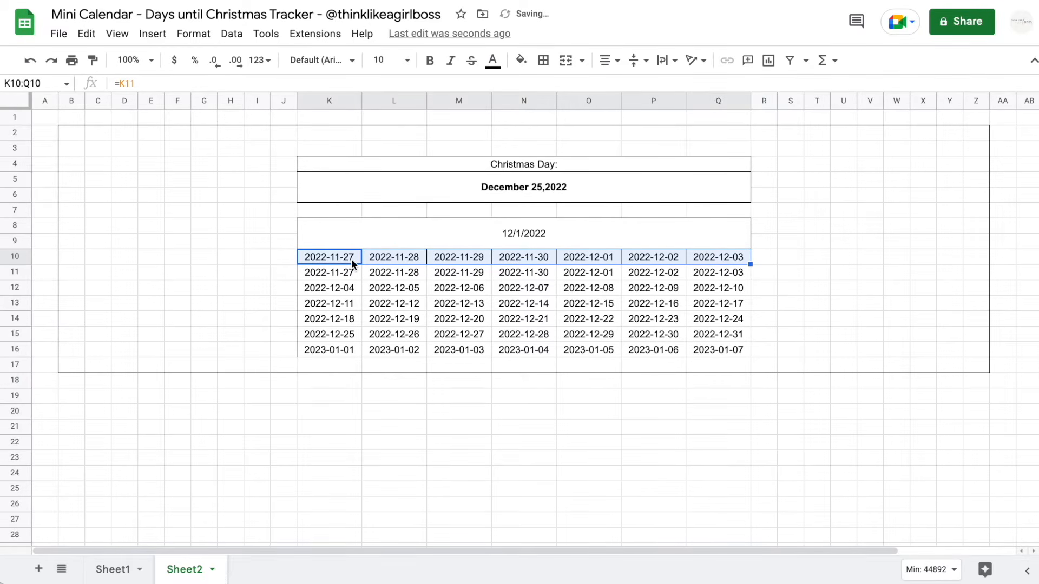
Apply a custom date format to K10:Q10 that shows only the day as an abbreviation (Tue), without month or year.
left_click(339, 272)
left_click_drag(339, 260, 717, 262)
left_click(194, 34)
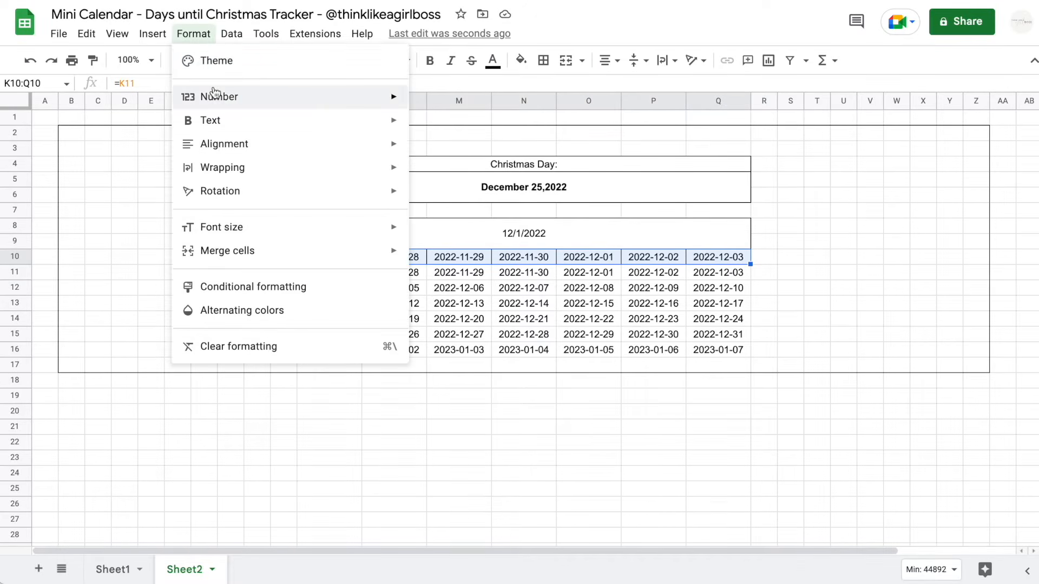
mouse_move(219, 96)
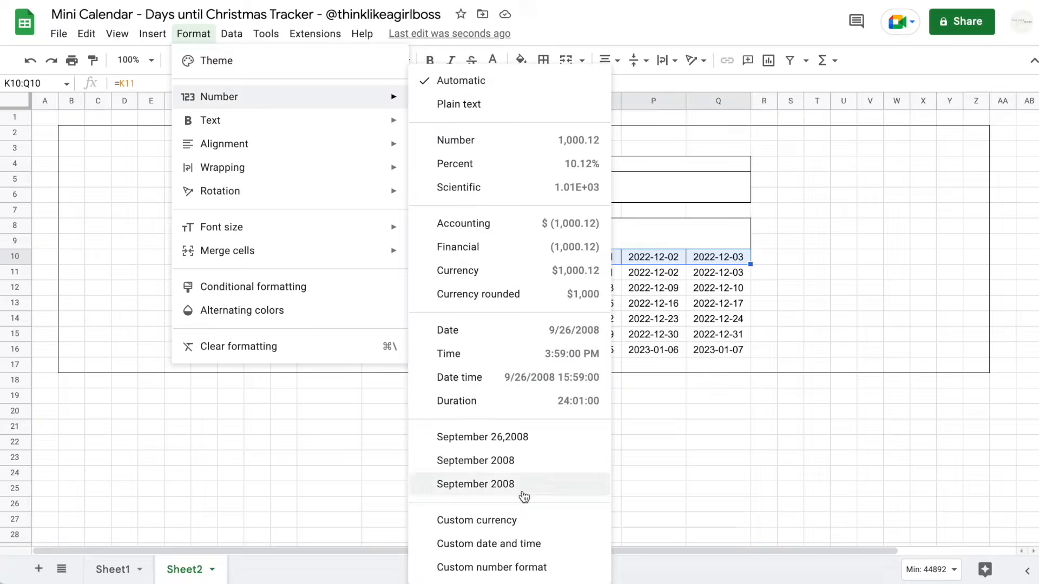
left_click(507, 539)
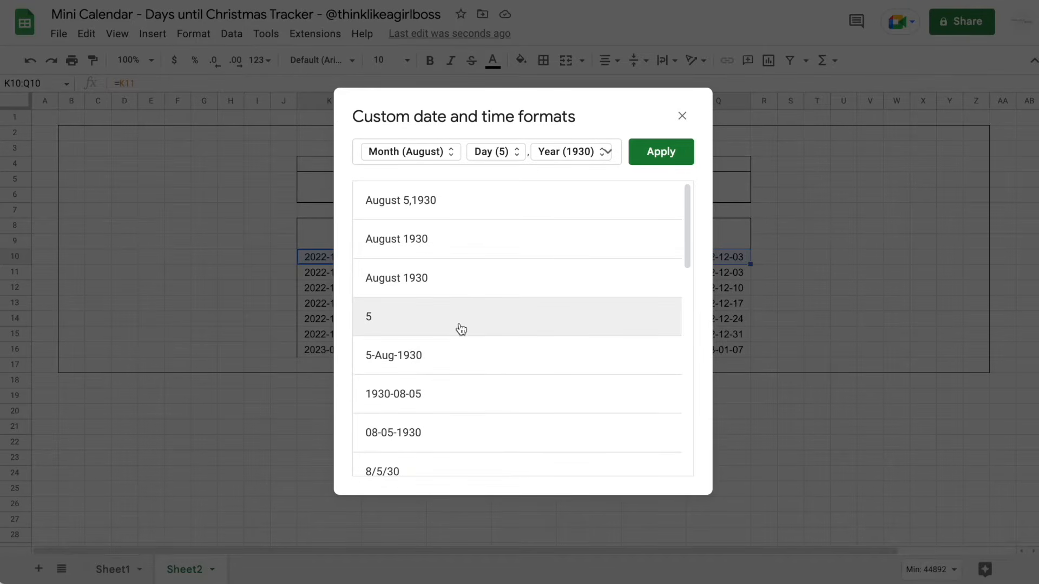
left_click(464, 154)
key("BackSpace")
key("BackSpace")
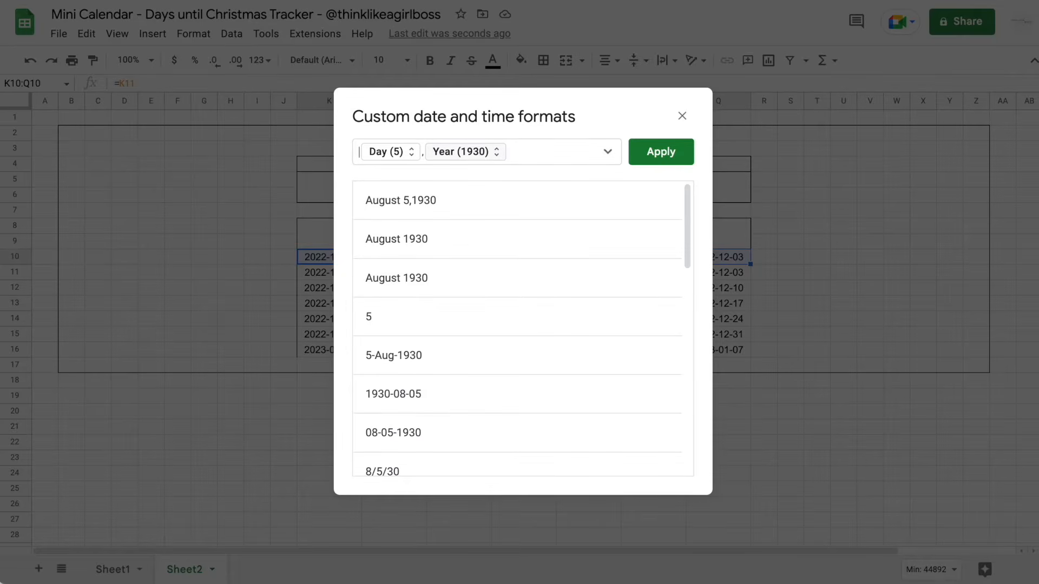
left_click(541, 153)
key("BackSpace")
key("BackSpace")
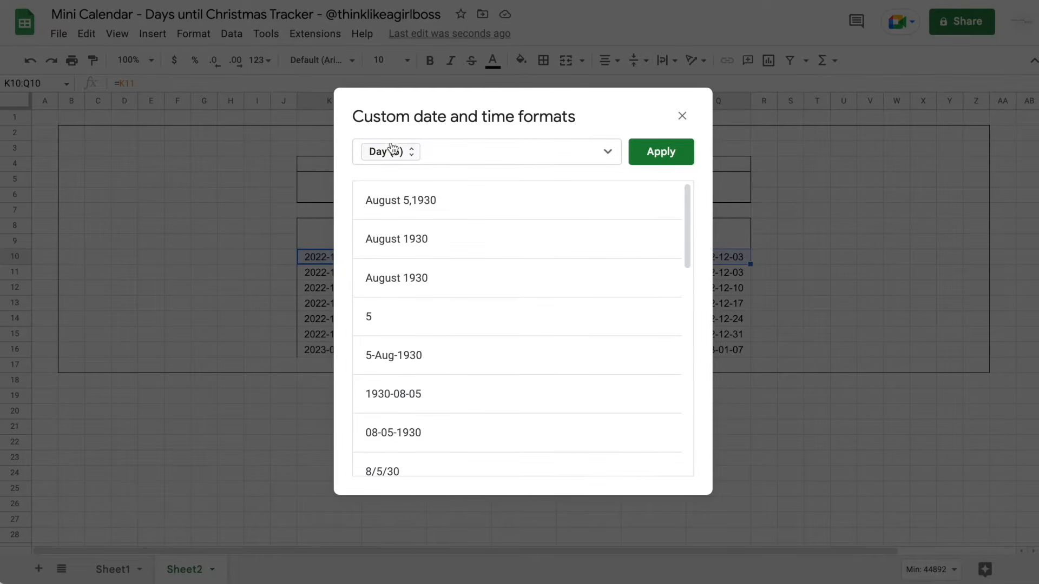
left_click(415, 156)
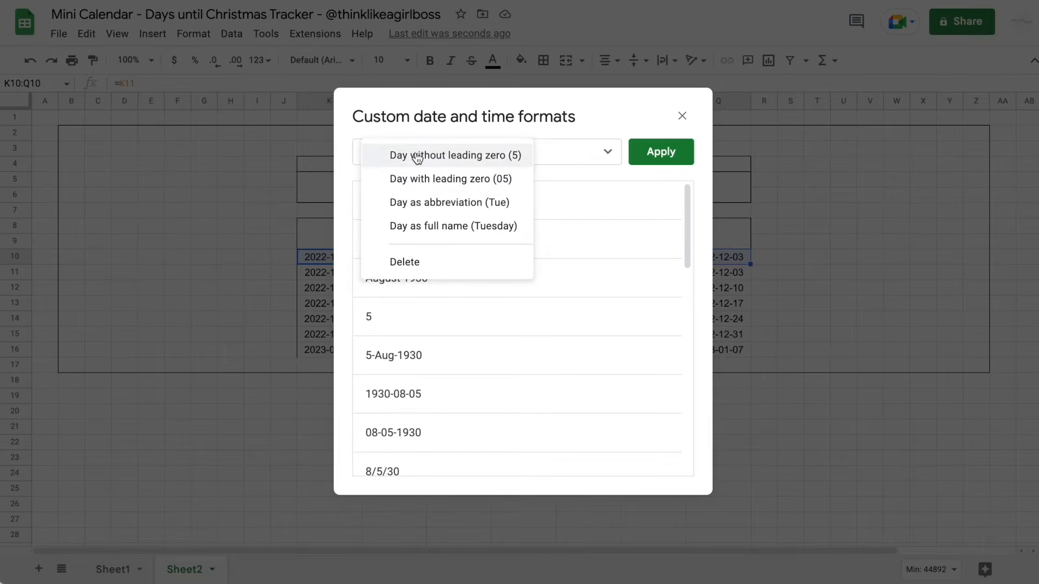
left_click(417, 207)
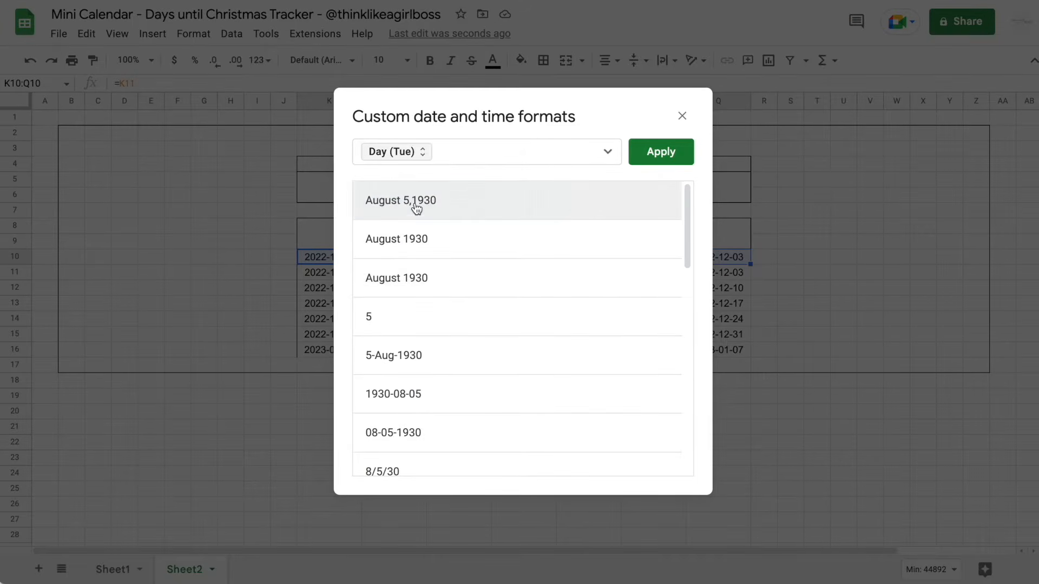
left_click(651, 157)
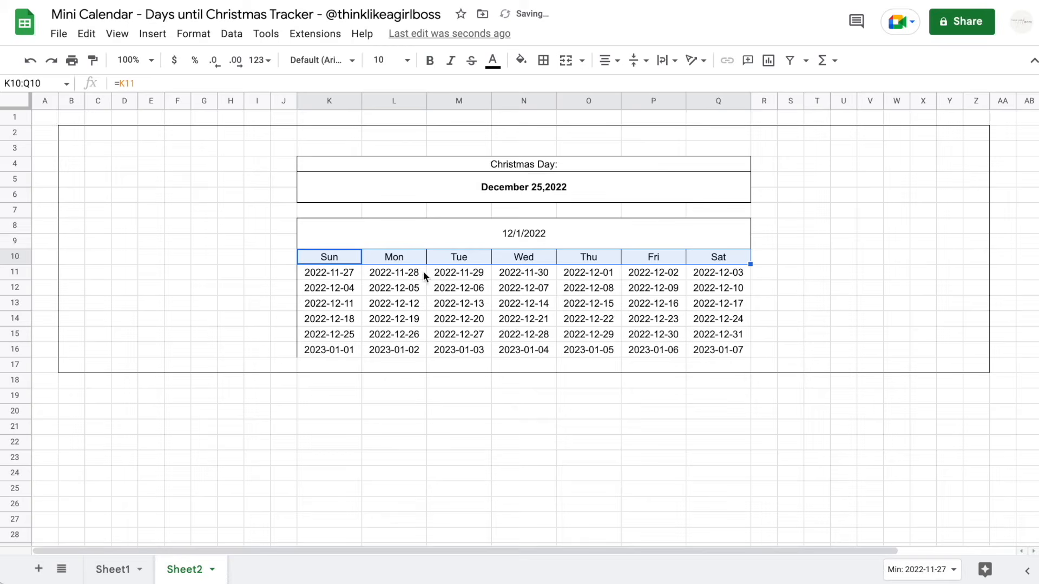
left_click(342, 277)
left_click(360, 260)
left_click(413, 262)
left_click(178, 225)
left_click(335, 260)
left_click(390, 256)
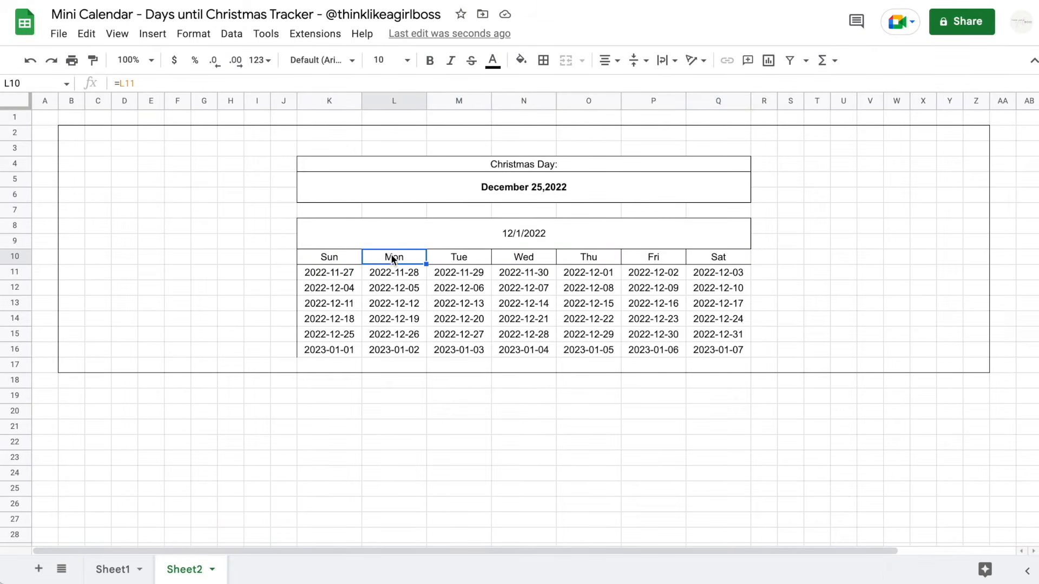
Try the France locale in the spreadsheet settings, check it on the weekday row, and return to the original locale.
left_click(59, 34)
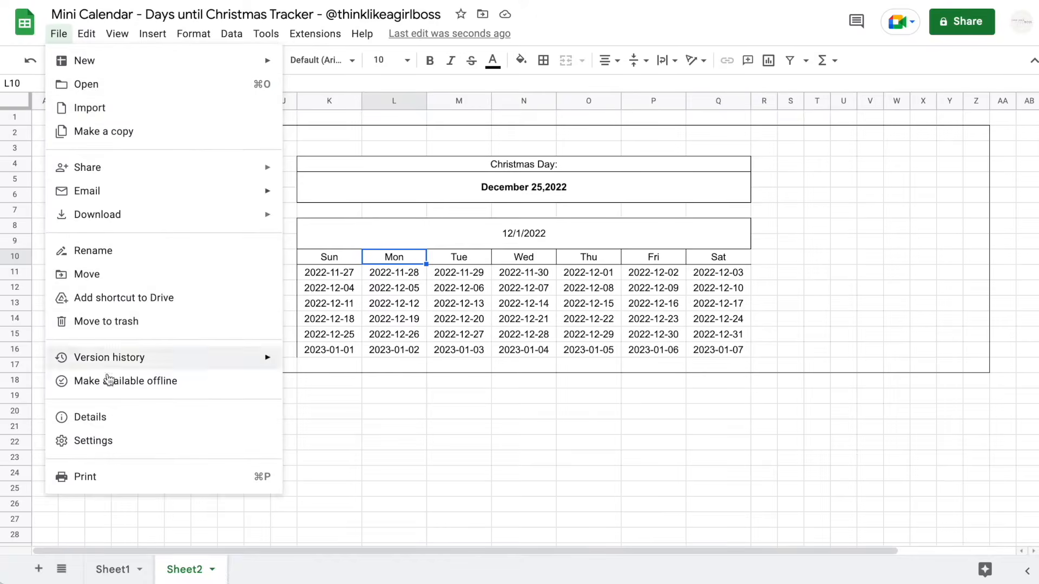
left_click(101, 438)
left_click(335, 260)
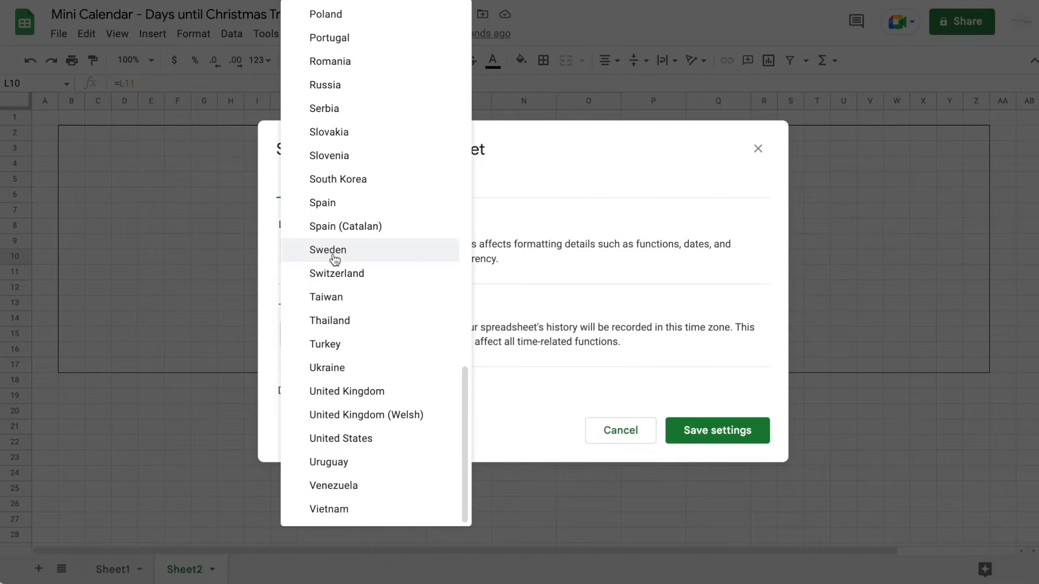
scroll(335, 261, "up", 10)
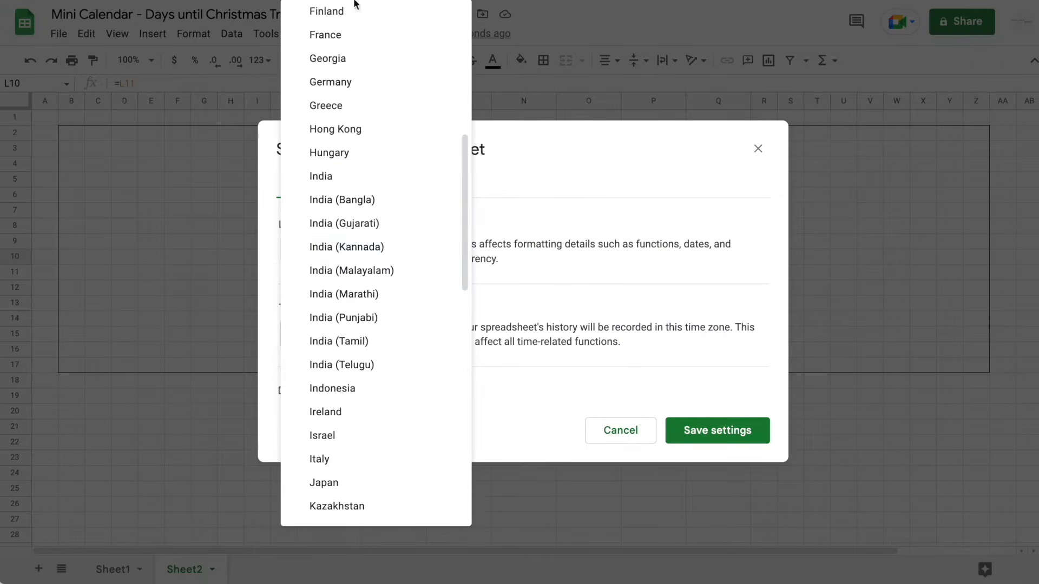
left_click(330, 35)
left_click(692, 433)
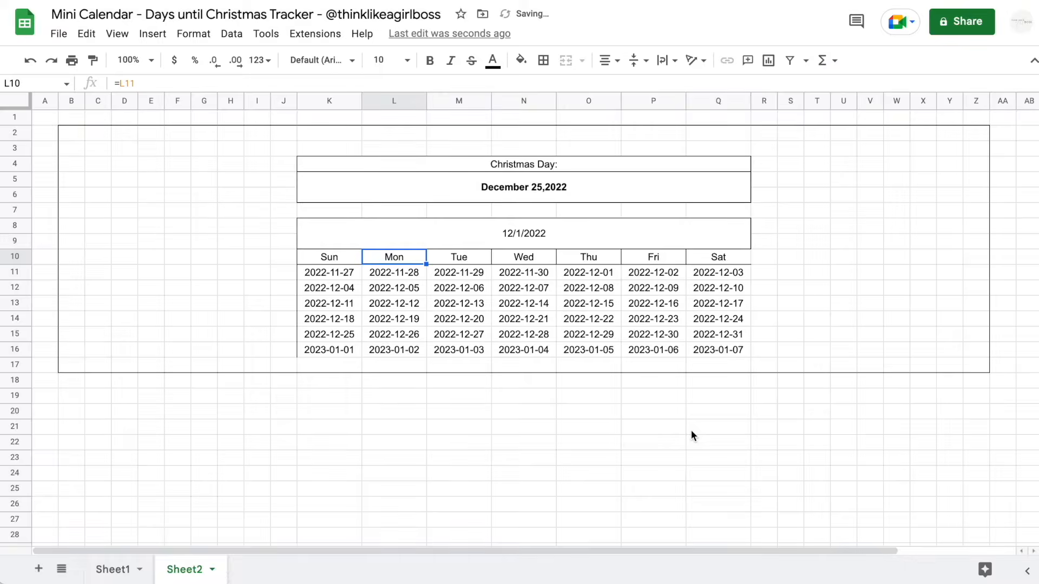
left_click(342, 254)
left_click(406, 255)
left_click(457, 256)
left_click(516, 262)
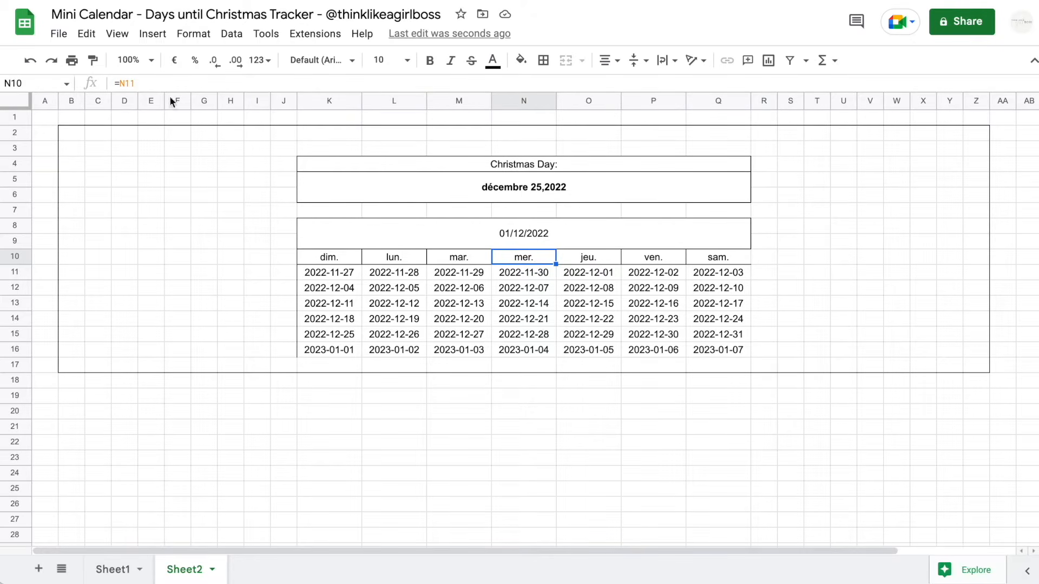
left_click(58, 34)
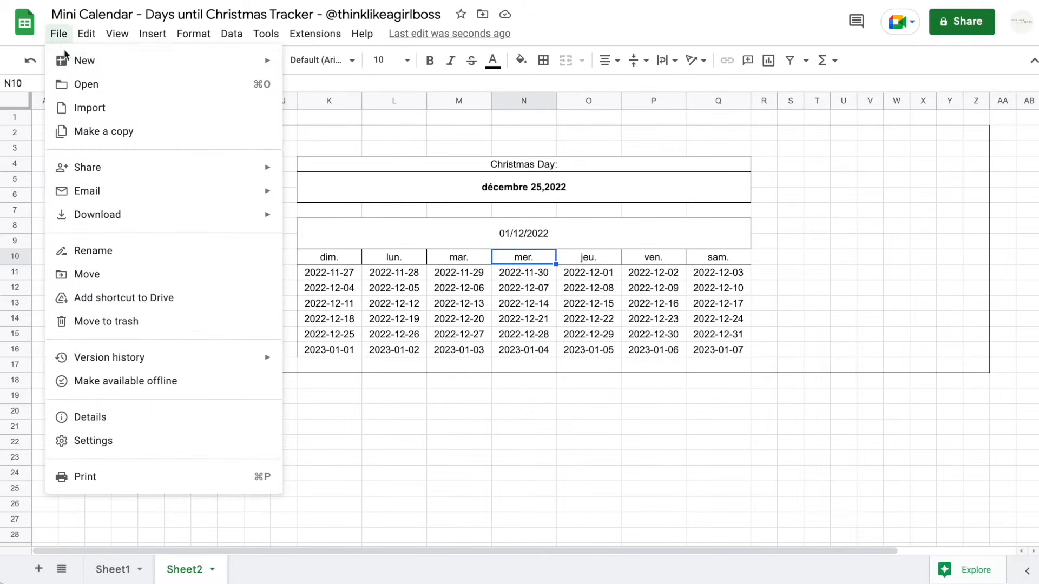
left_click(115, 451)
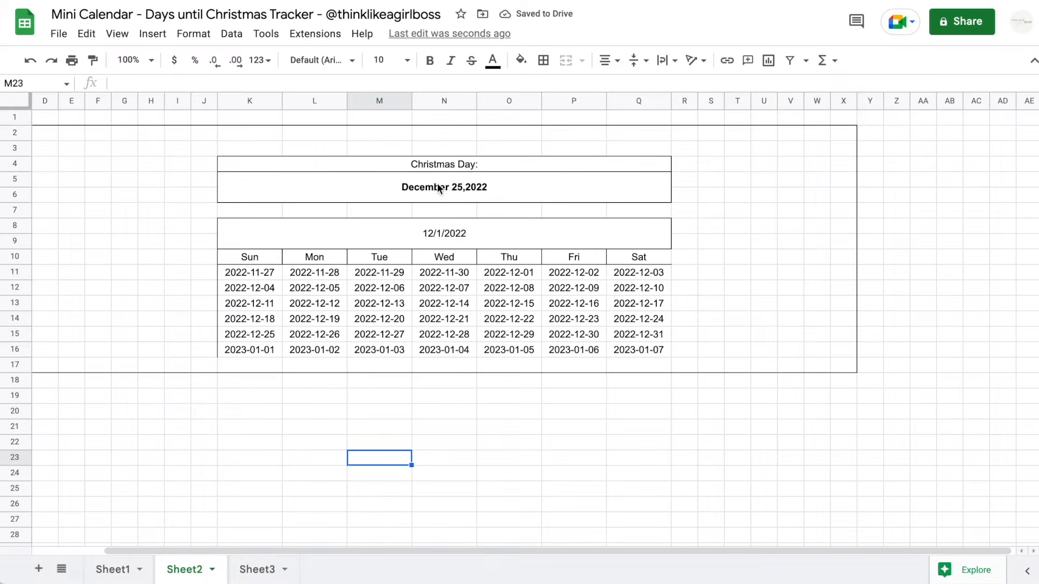
Try December 25, 2023 as the Christmas Day date in K5:Q6.
left_click(252, 268)
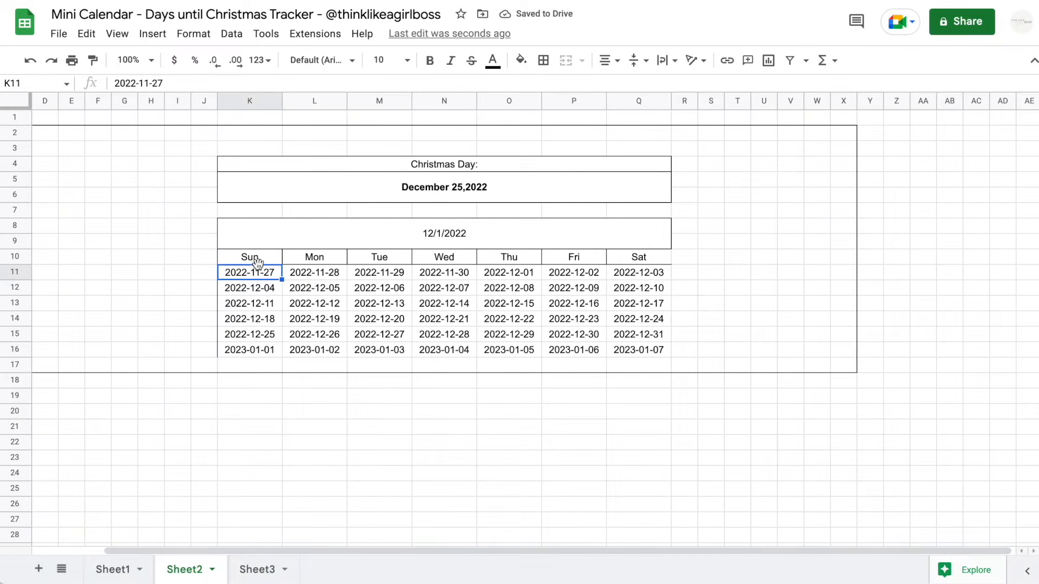
double_click(408, 195)
left_click(499, 219)
left_click(498, 219)
left_click(498, 219)
left_click(498, 218)
left_click(498, 219)
left_click(498, 219)
left_click(409, 314)
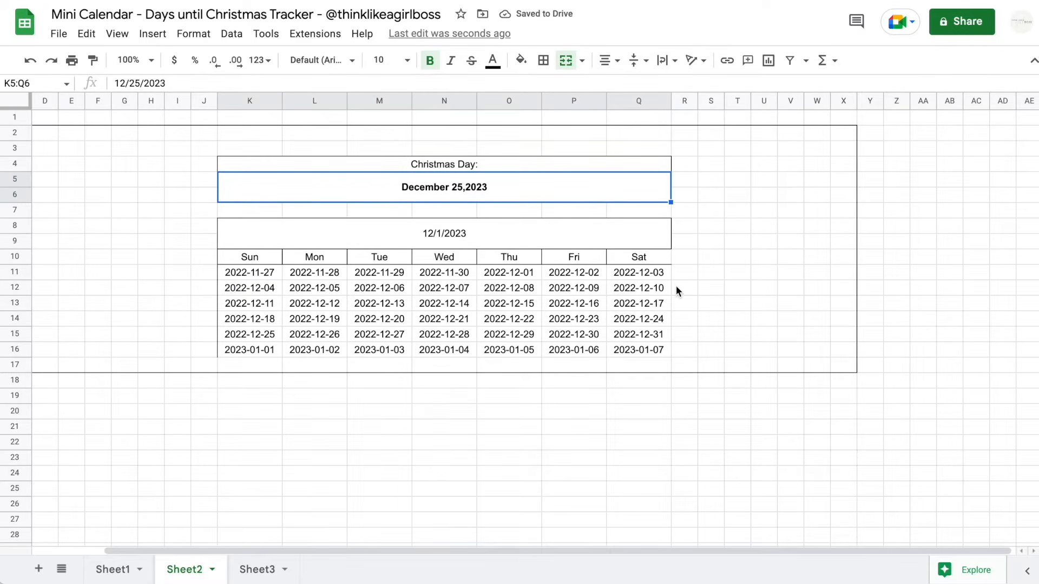
Compare the hard-coded start date in K11 and the date grid with the Christmas Day date, month header and weekday row.
left_click(268, 275)
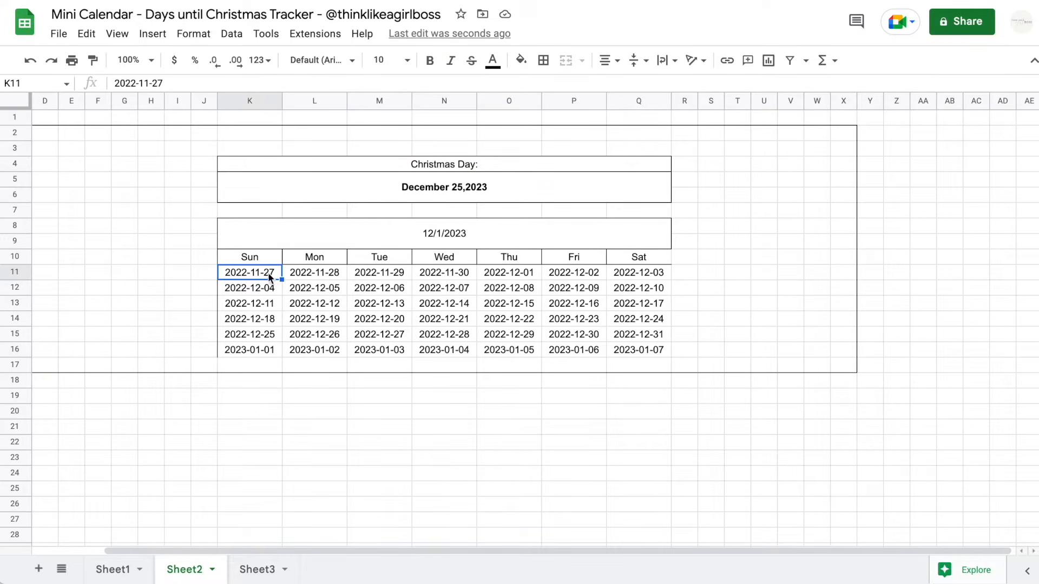
left_click(267, 185)
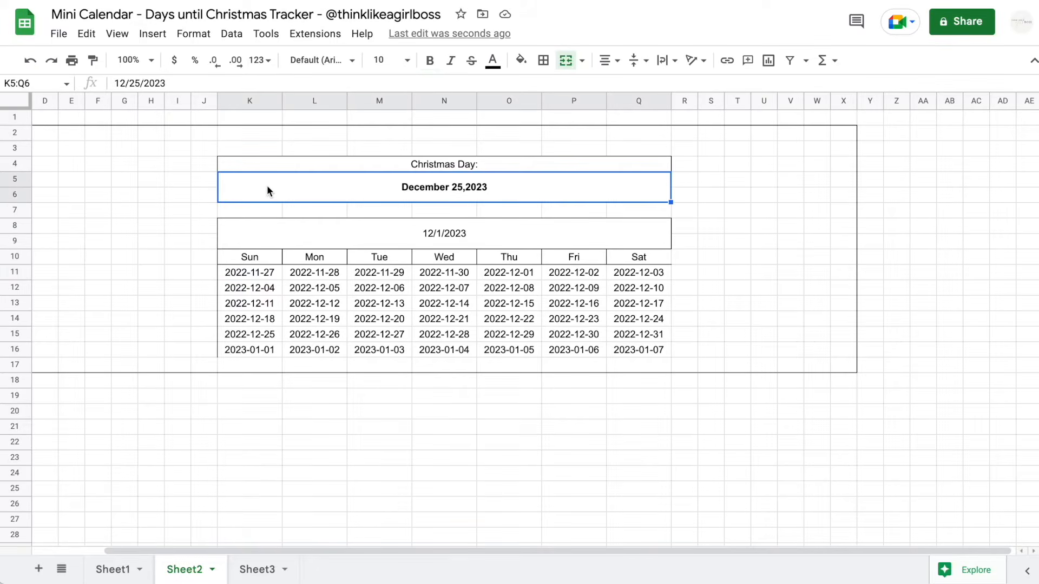
left_click(266, 273)
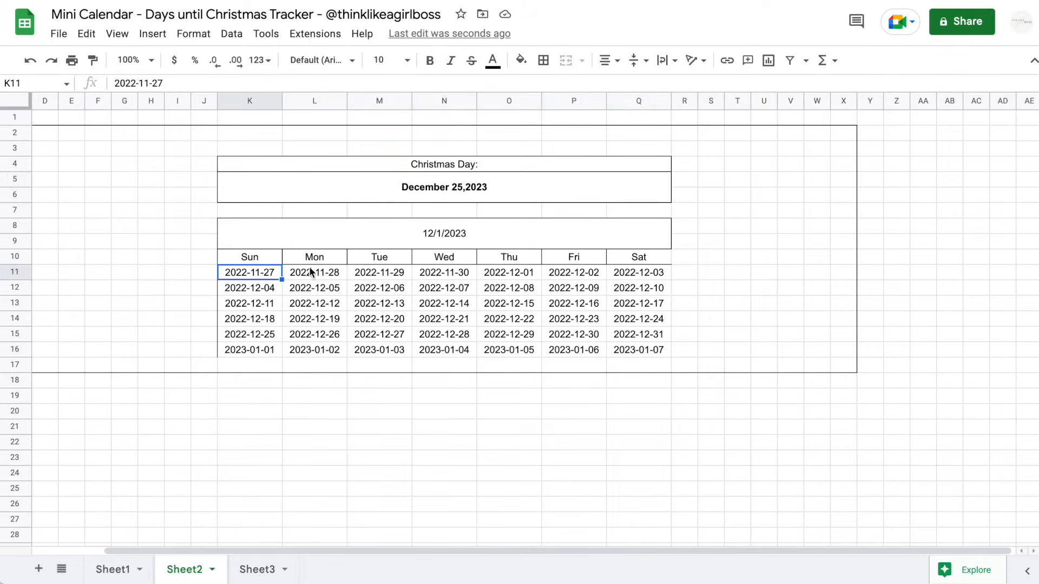
left_click_drag(297, 273, 641, 349)
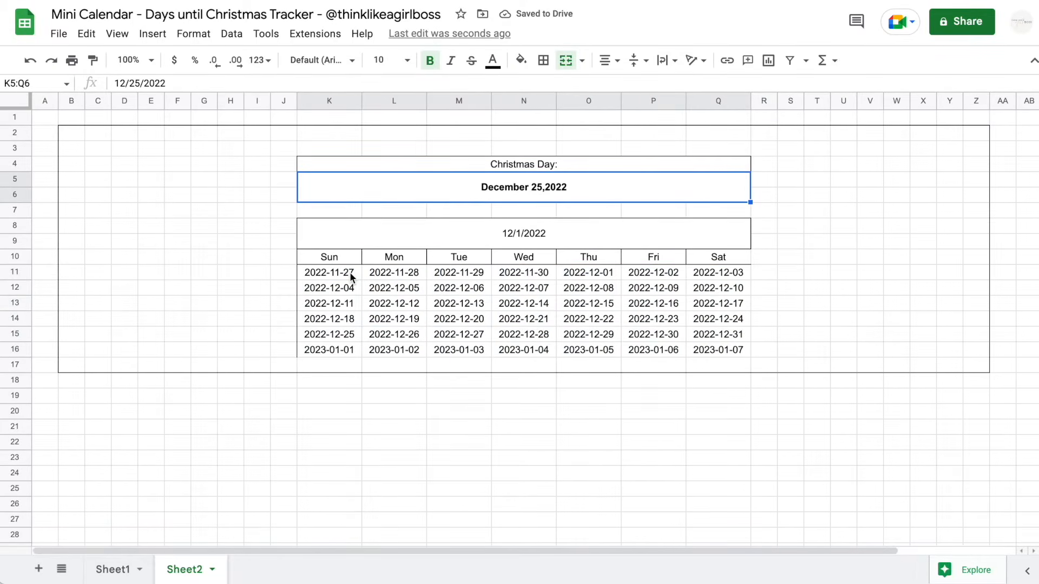
left_click(349, 271)
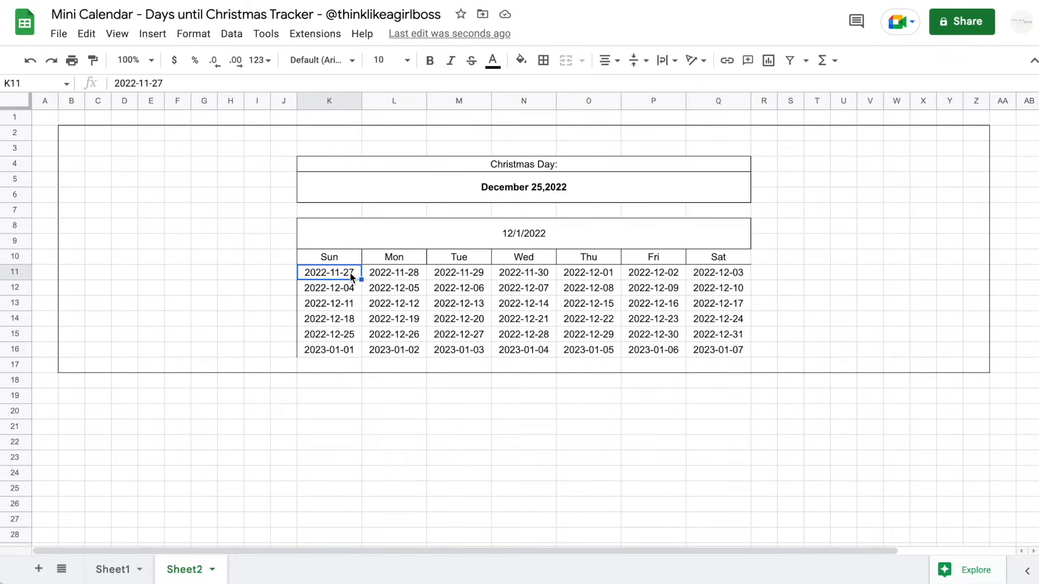
left_click(493, 234)
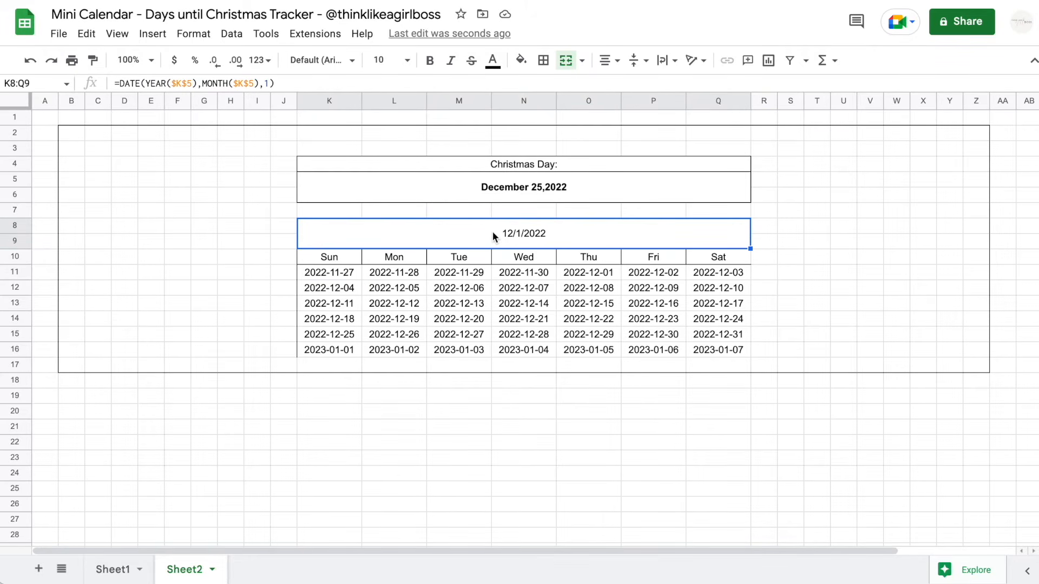
left_click_drag(329, 256, 701, 255)
Widen column T and enter =WEEKDAY(K8) in T8 to get the weekday number of the month's first day.
left_click_drag(829, 101, 908, 104)
left_click(835, 149)
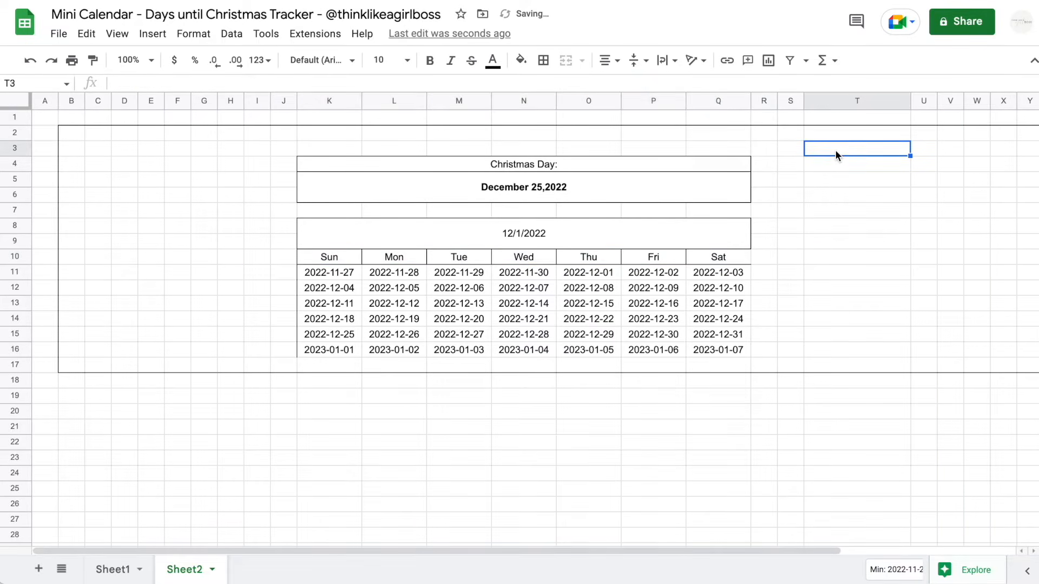
left_click(828, 226)
type("=WEE")
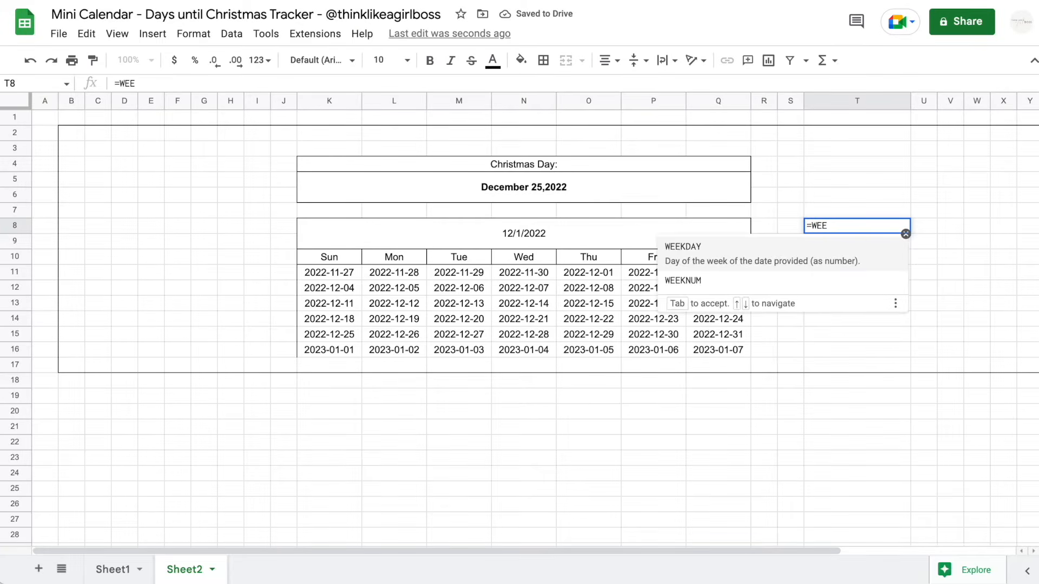
key("Tab")
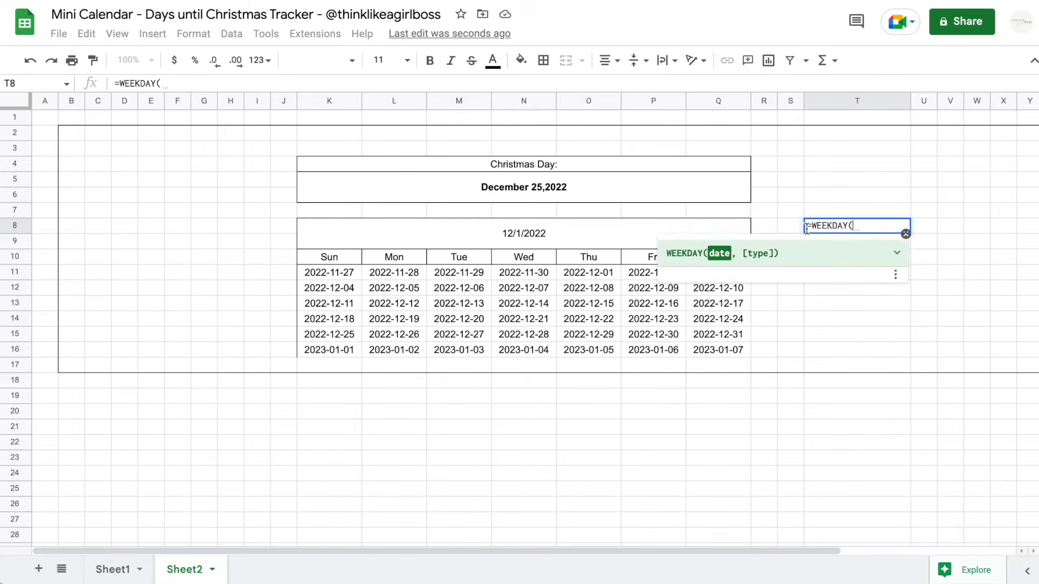
left_click(525, 229)
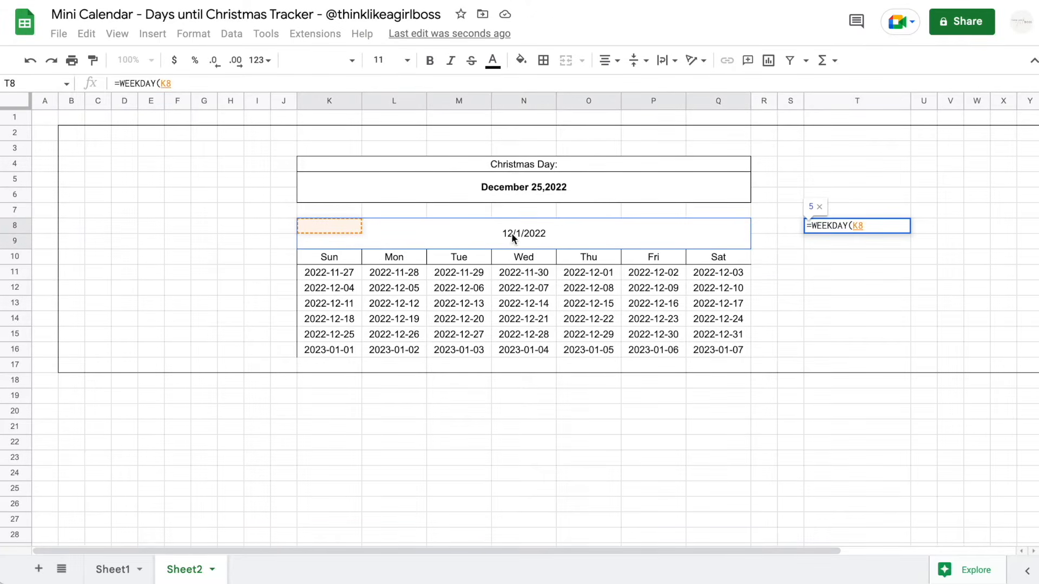
type(")")
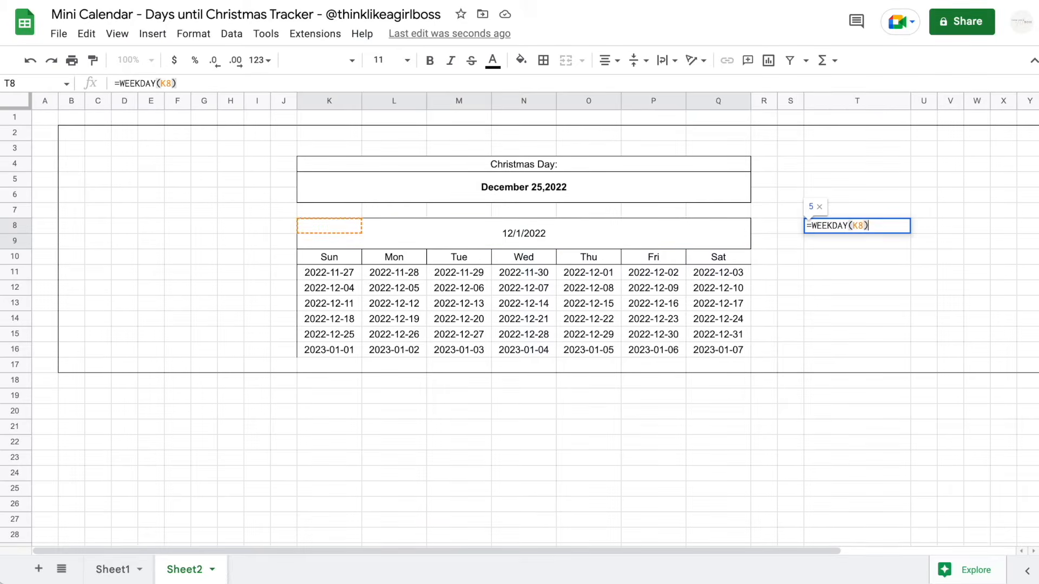
key("Return")
key("Up")
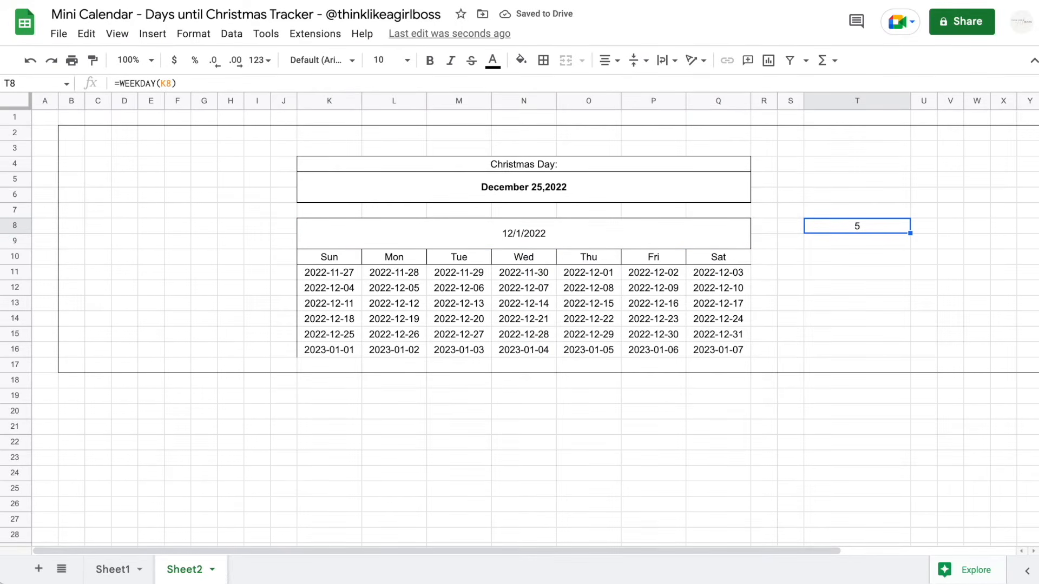
Number the weekdays from 1 to 7 down S10:S16, starting with 1 in S10 and 2 in S11.
left_click(329, 257)
left_click(394, 257)
left_click(459, 257)
left_click(524, 257)
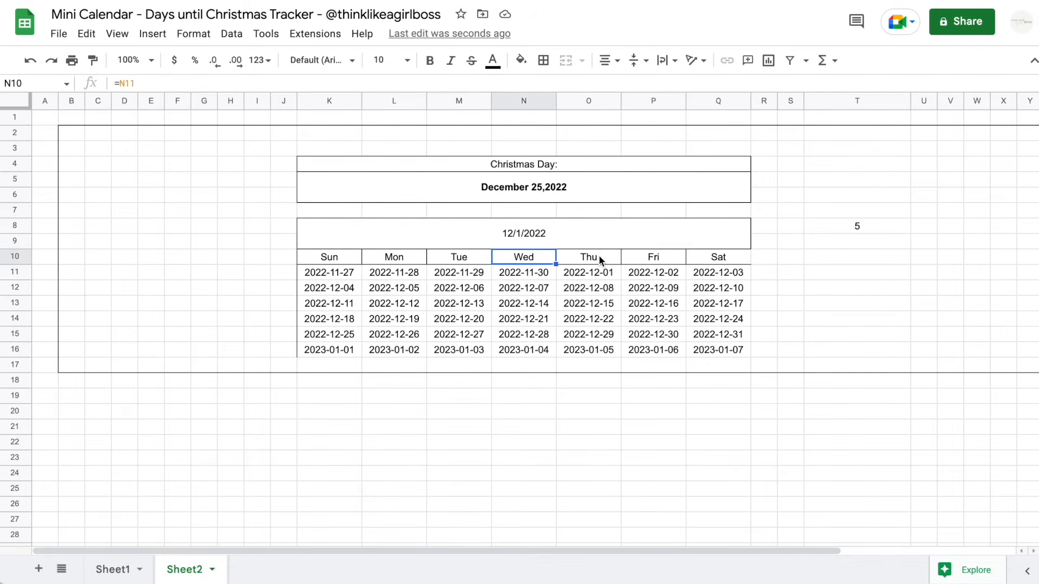
left_click(345, 255)
scroll(790, 274, "right", 3)
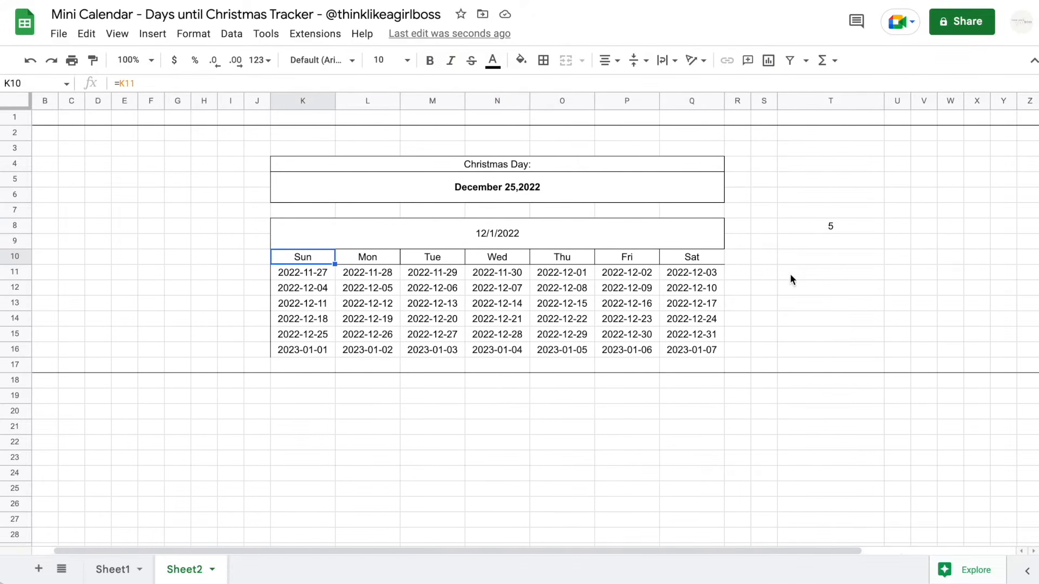
left_click(715, 256)
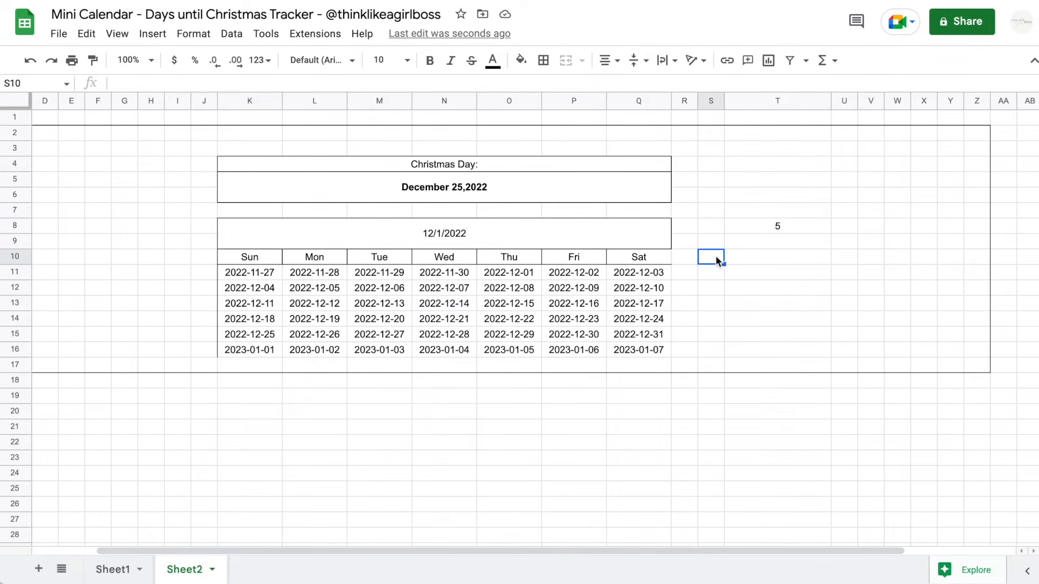
type("1")
key("Return")
type("2")
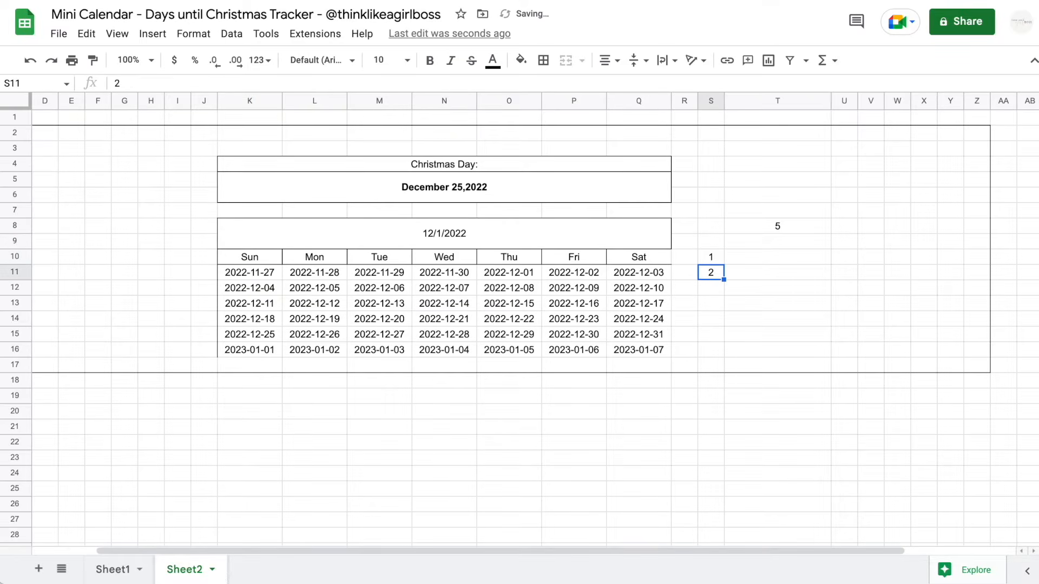
left_click_drag(711, 256, 722, 349)
Enter Sunday in T10 and fill the weekday names down to Saturday in T16.
left_click(739, 260)
type("Sunday")
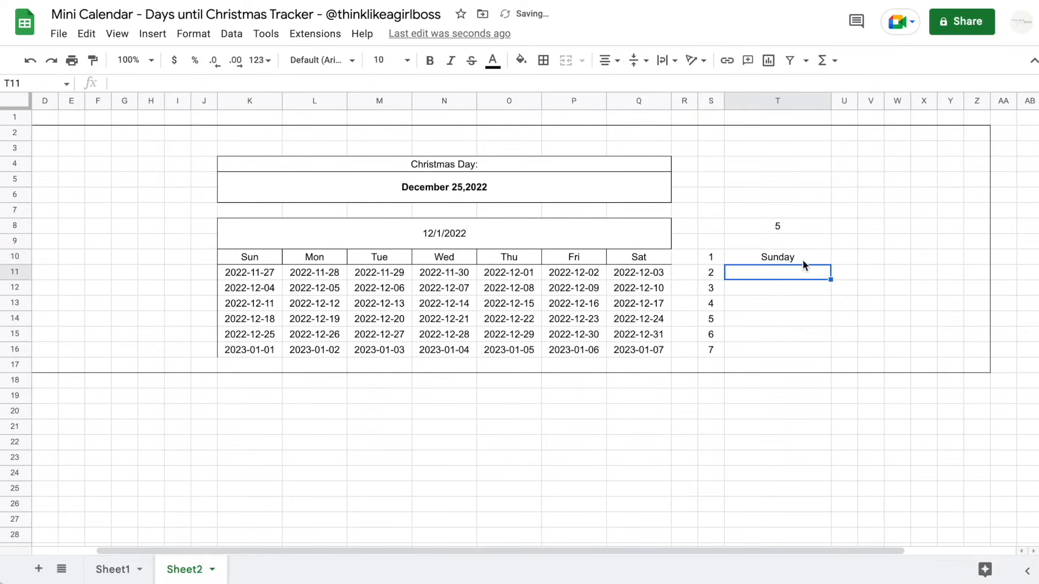
left_click(800, 258)
left_click_drag(831, 264, 821, 349)
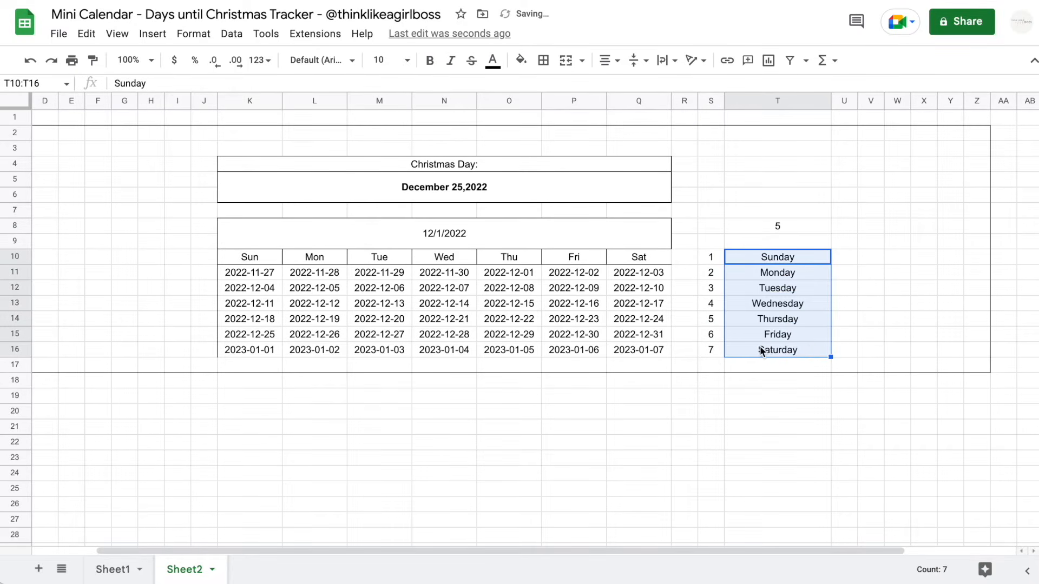
Check the WEEKDAY formula in T8 and fill the matching Thursday row S14:T14 with orange.
left_click(760, 227)
left_click(188, 82)
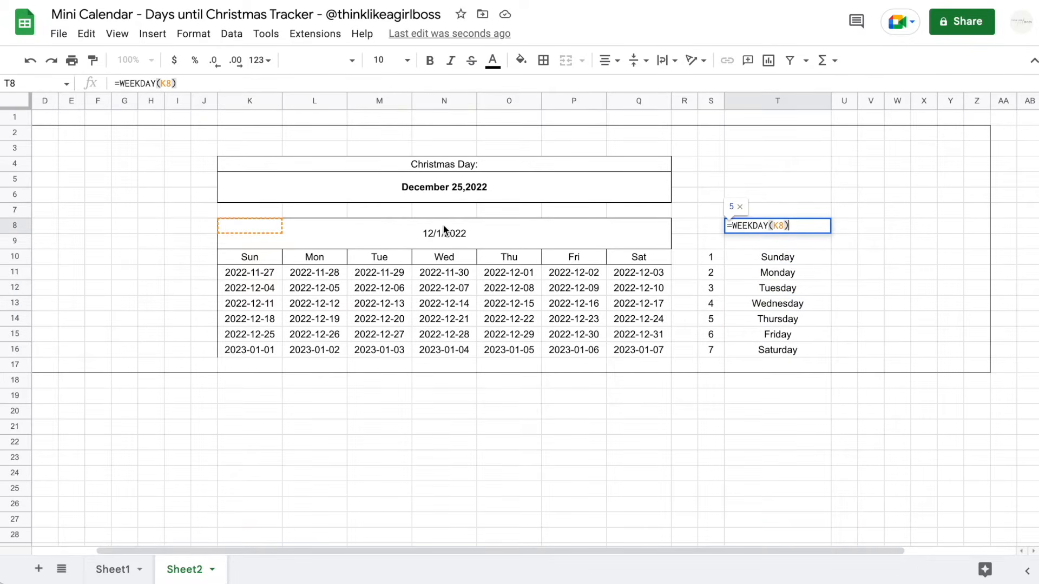
key("Return")
key("Up")
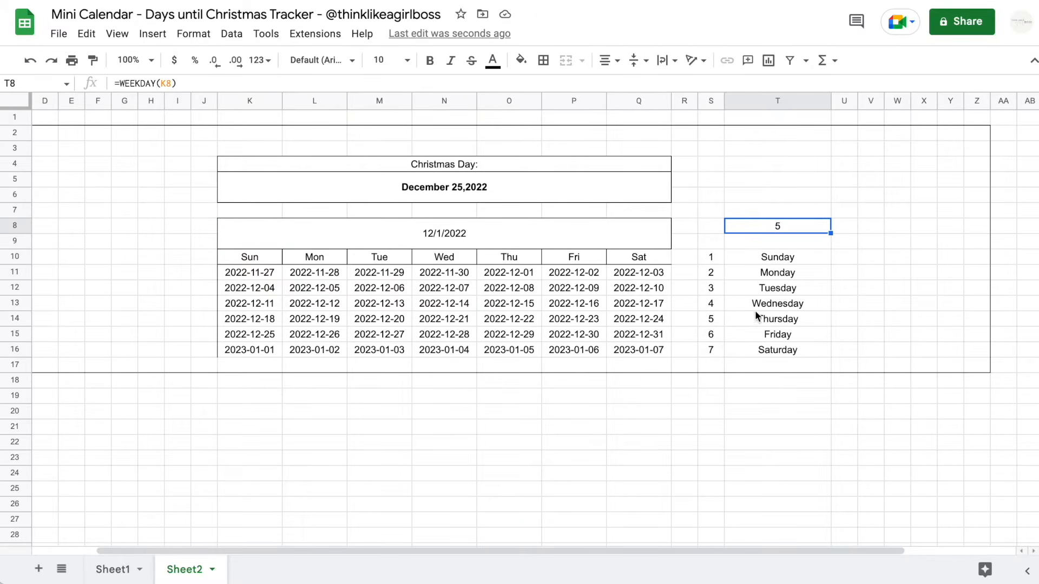
left_click(721, 321)
left_click_drag(721, 321, 765, 319)
left_click(521, 60)
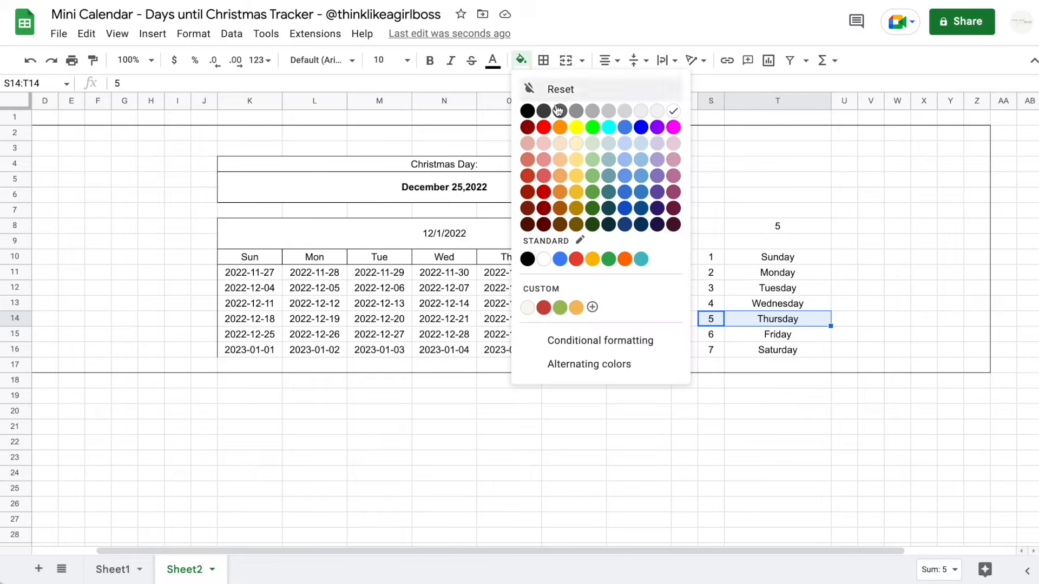
left_click(561, 128)
Fill the December 1 date cell O11 with orange.
left_click(514, 275)
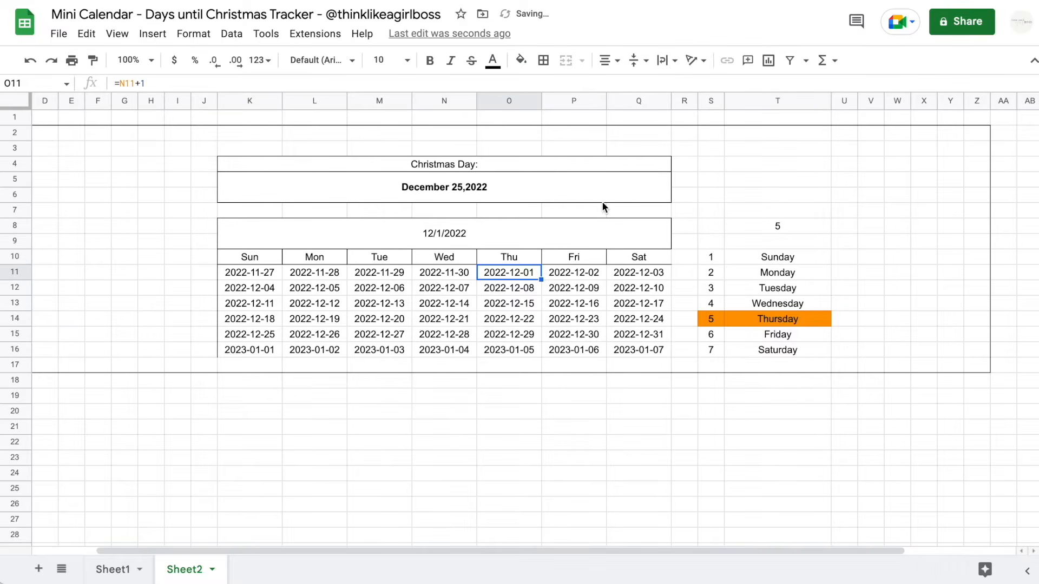
left_click(521, 60)
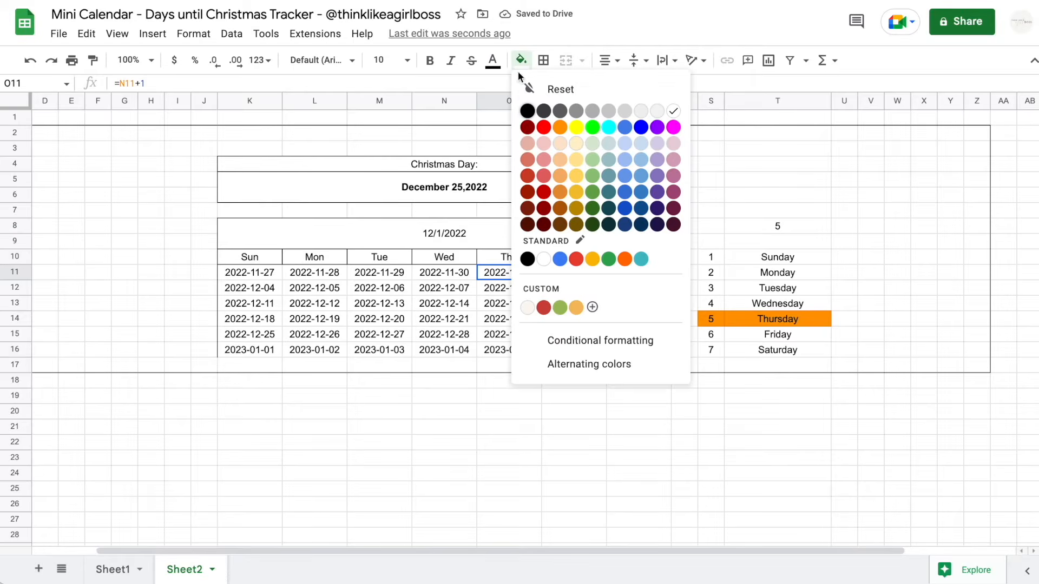
left_click(560, 128)
left_click(736, 171)
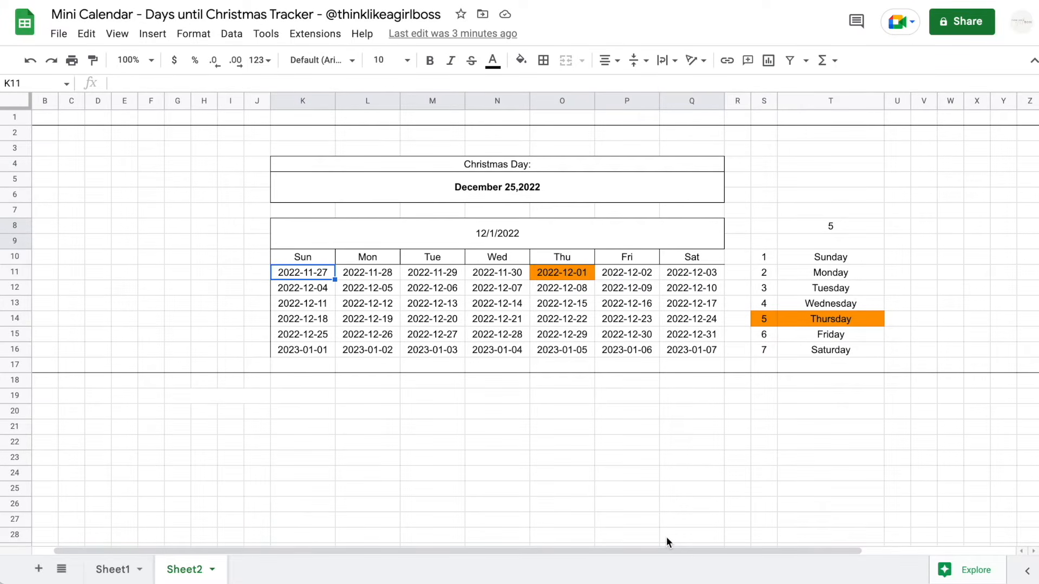
Review the month header formula in K8 and the WEEKDAY result cell T8.
left_click(482, 242)
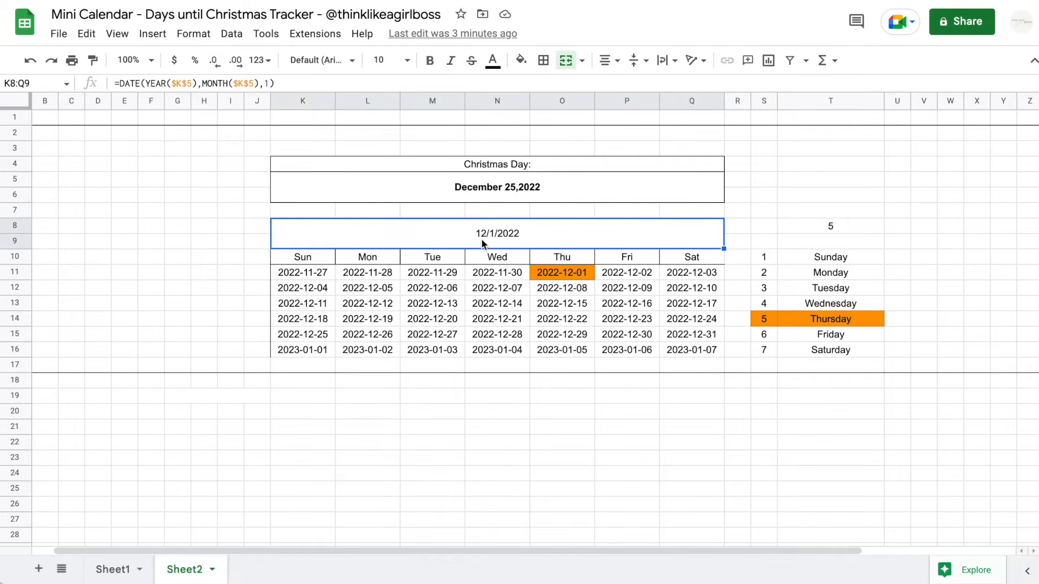
left_click(794, 226)
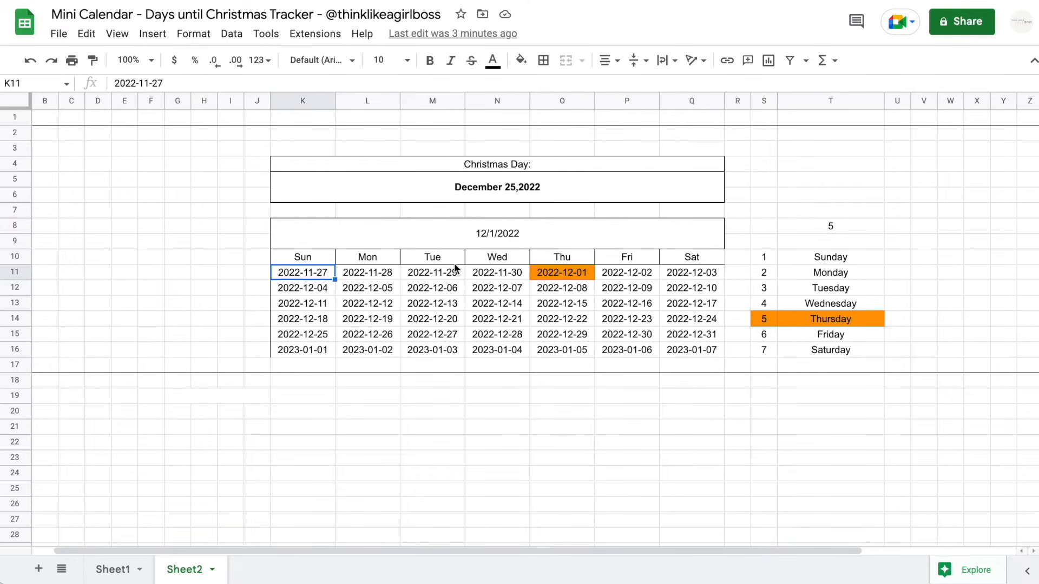
Check the month header formula in K8 and trace the row 11 dates back from Thursday and Friday to the first Sunday cell K11.
left_click(500, 233)
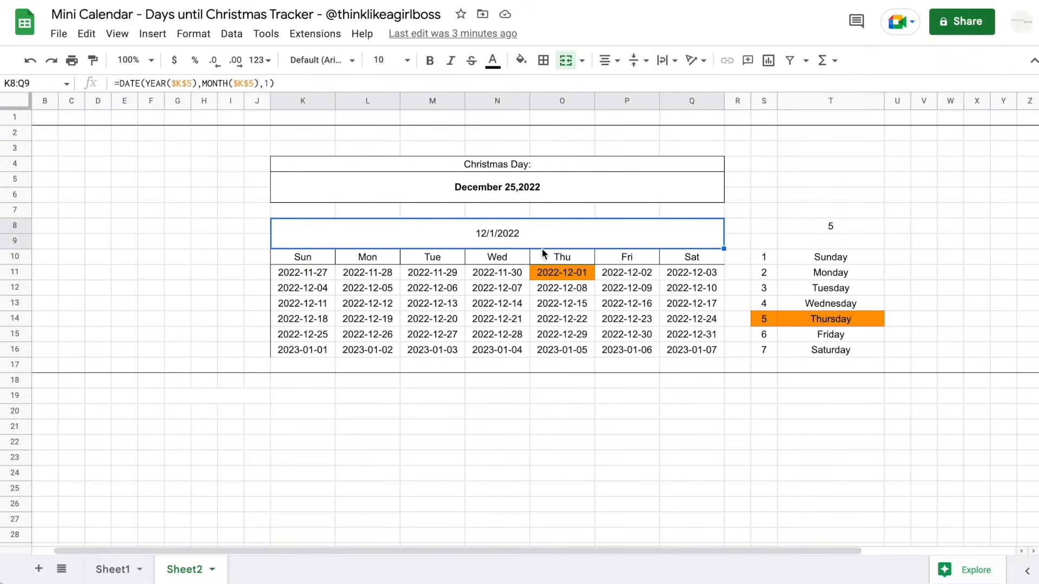
left_click(560, 279)
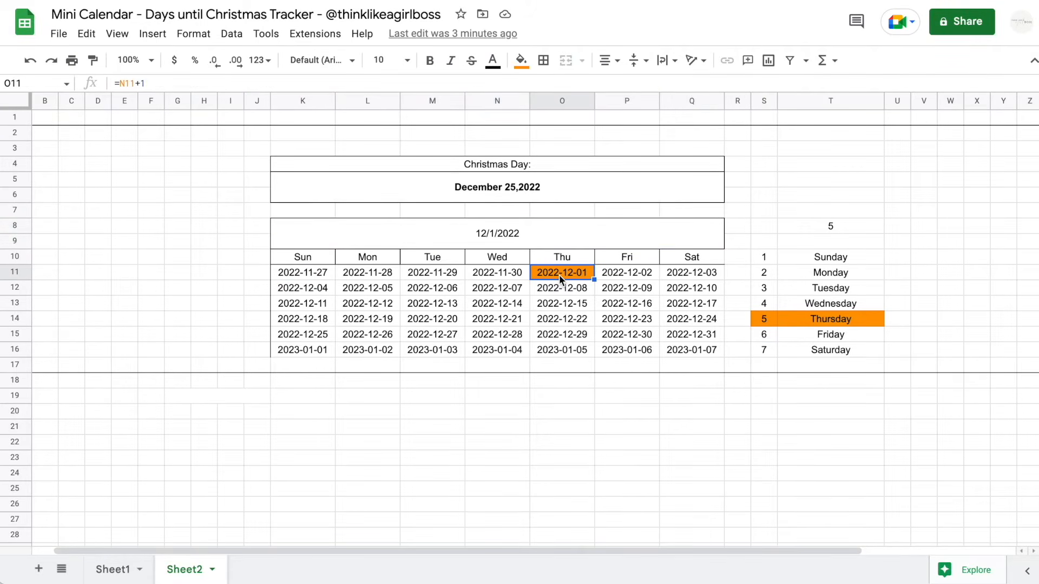
left_click(517, 278)
left_click(432, 274)
left_click(382, 270)
left_click(318, 272)
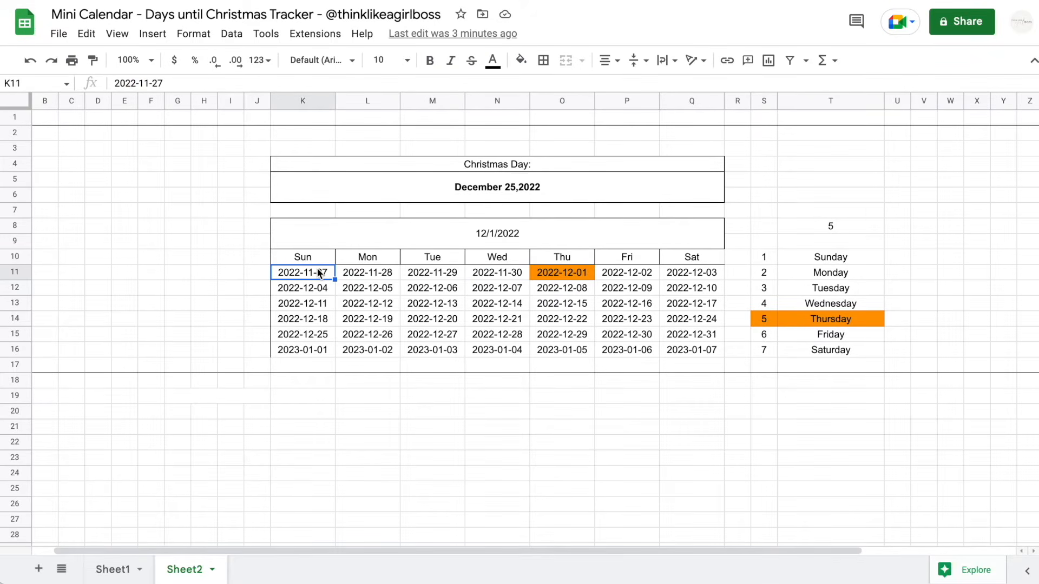
left_click(641, 278)
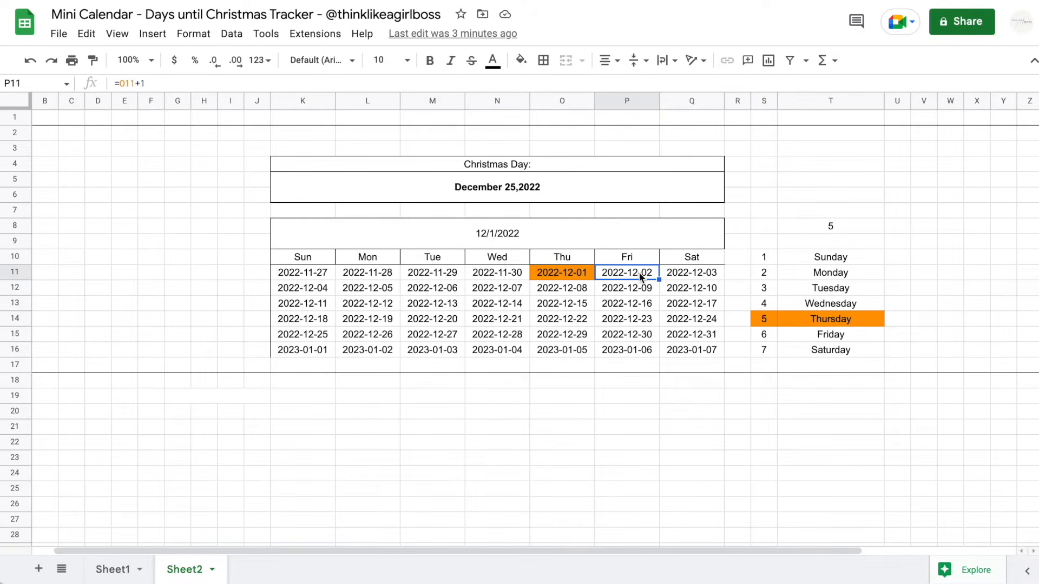
left_click(578, 273)
left_click(496, 279)
left_click(413, 275)
left_click(362, 271)
left_click(320, 270)
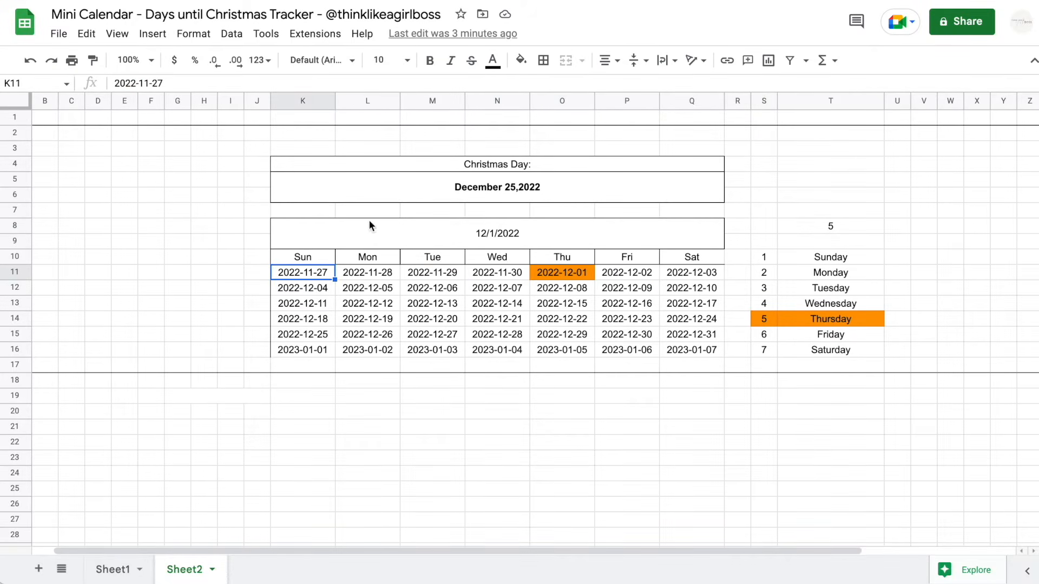
Trace row 11 back from Saturday Q11 to K11, and compare the WEEKDAY formula in T8 with the days before December 1.
left_click(673, 275)
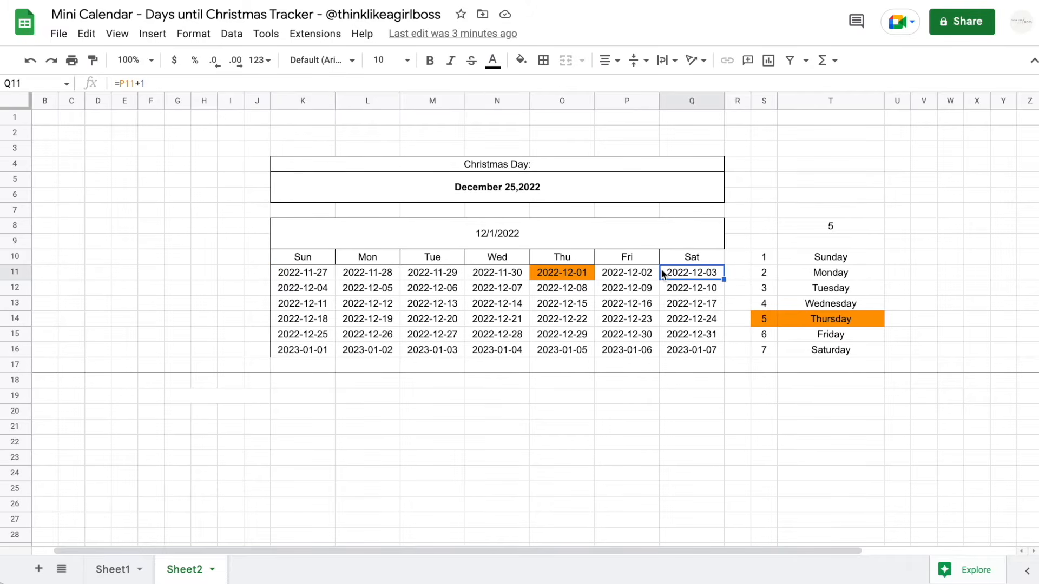
left_click(641, 272)
left_click(564, 271)
left_click(497, 273)
left_click(424, 276)
left_click(346, 274)
left_click(313, 271)
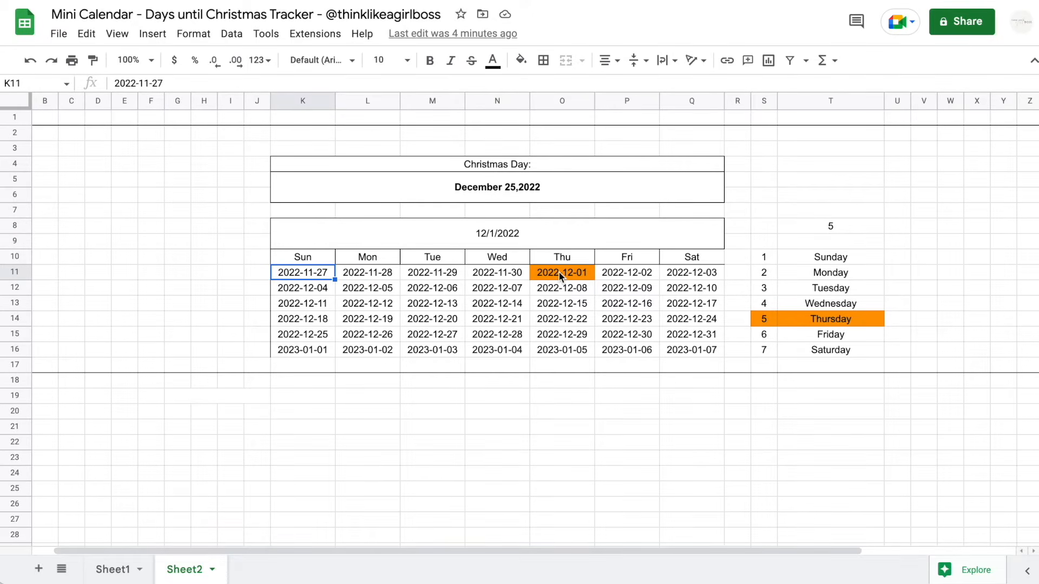
left_click(779, 228)
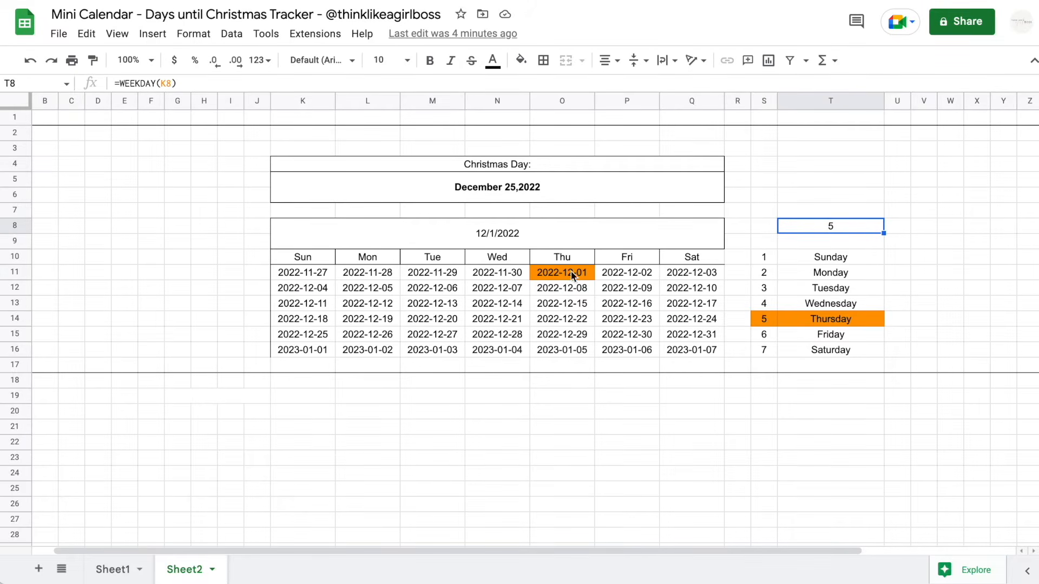
left_click(515, 271)
left_click(458, 276)
left_click(387, 273)
Replace the fixed date in K11 with the formula =K8-(WEEKDAY(K8)-1), reviewing the bracketed WEEKDAY part before confirming.
left_click(305, 278)
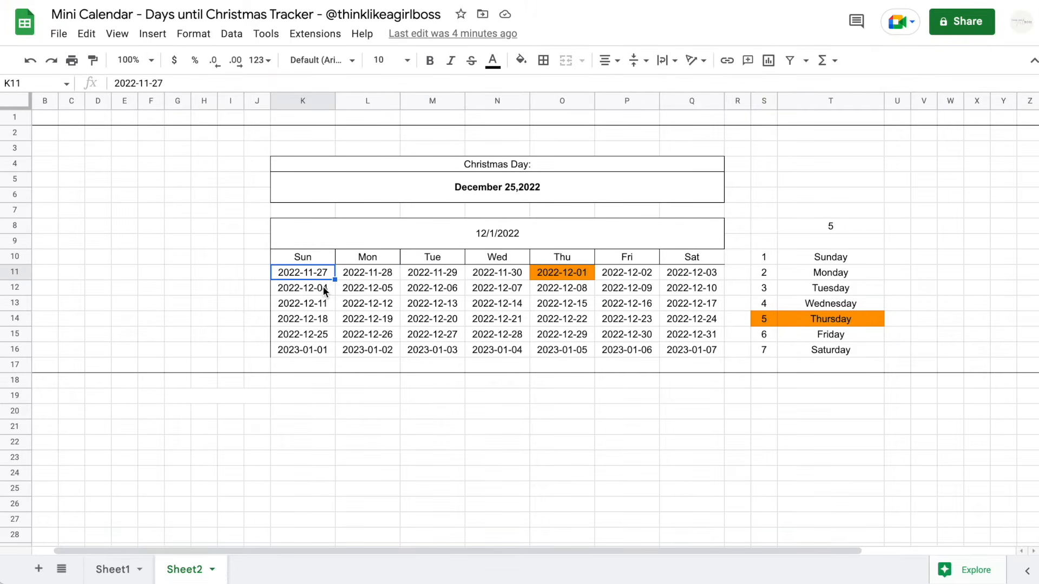
type("=")
left_click(407, 232)
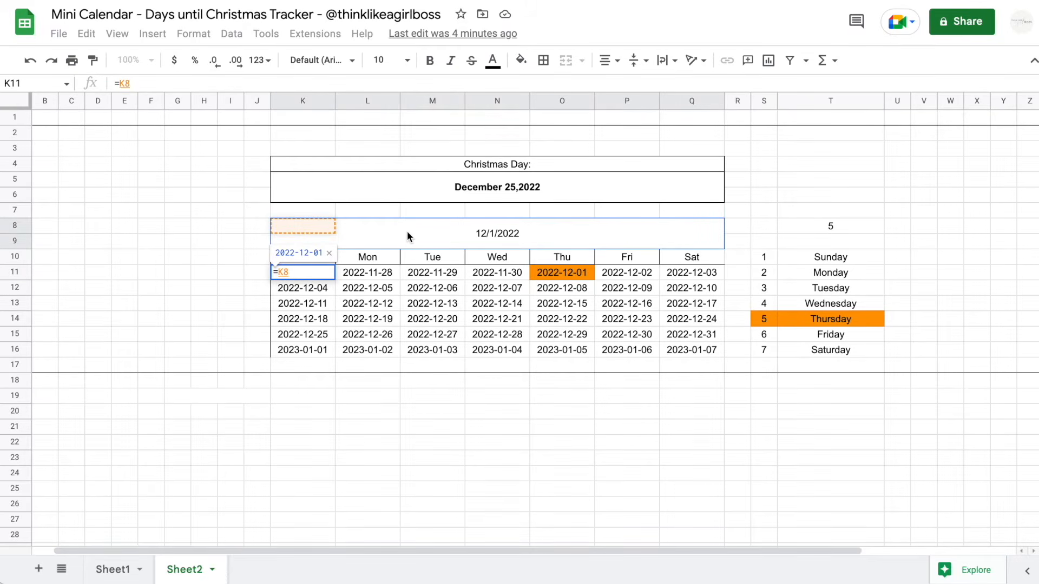
type("-(")
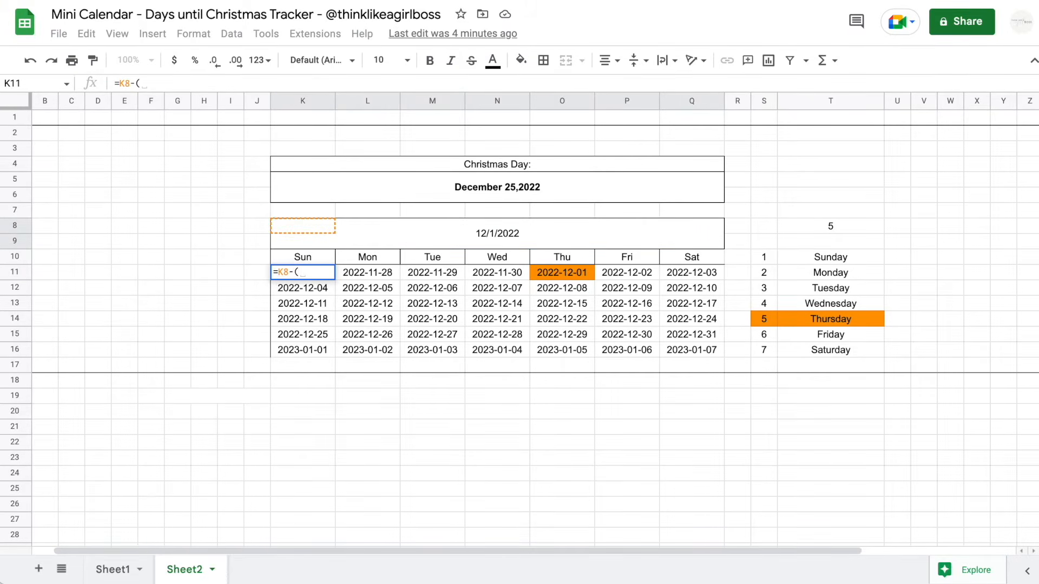
type("WEEKDAY(")
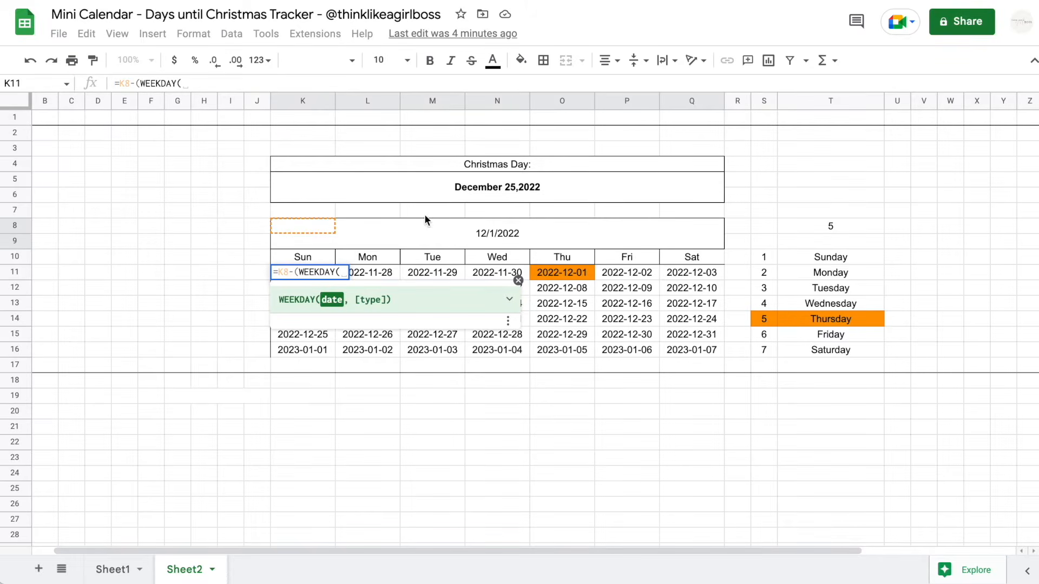
left_click(493, 230)
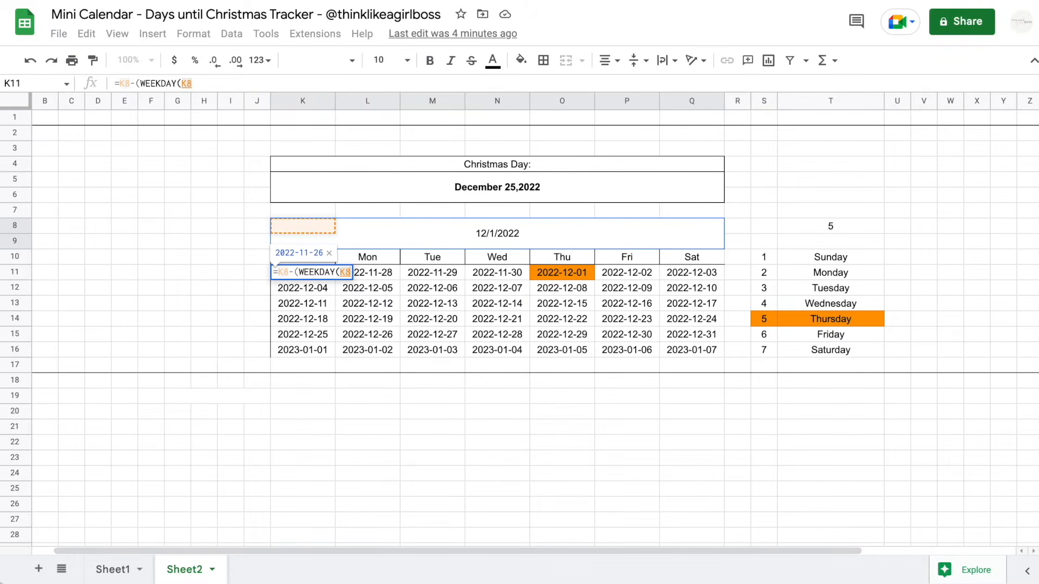
type(")-")
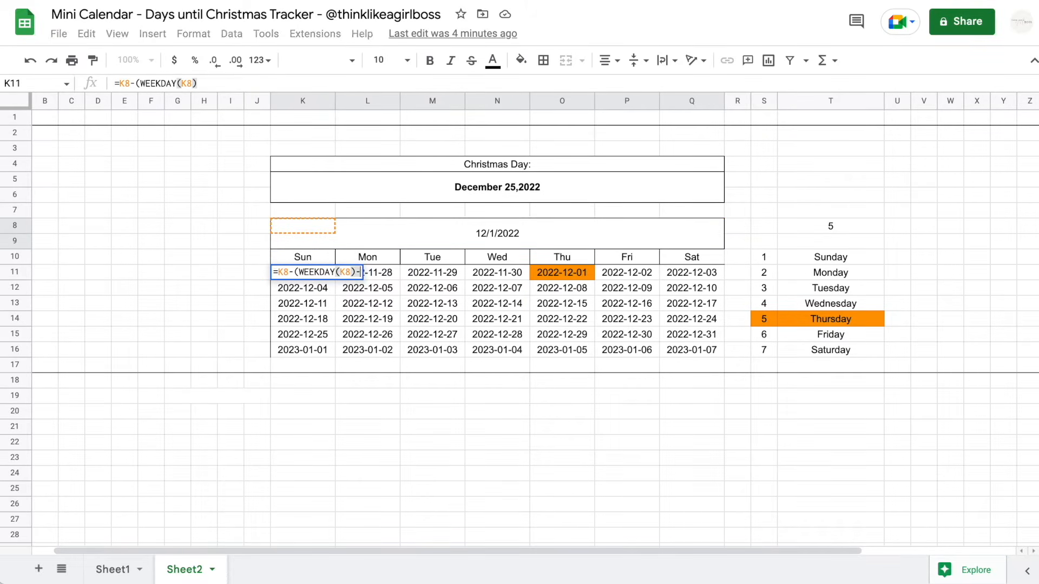
type("1)")
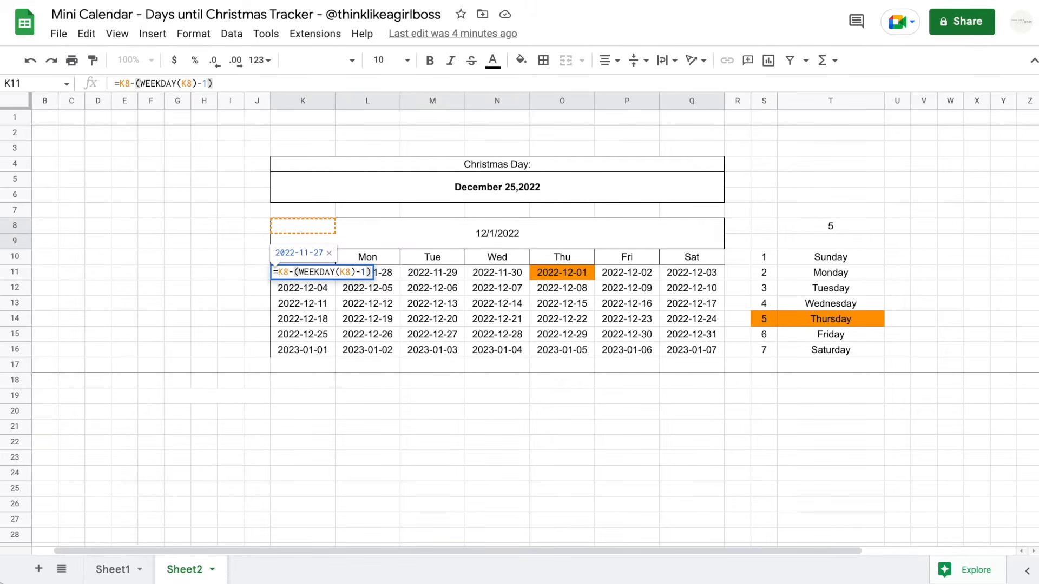
left_click(145, 83)
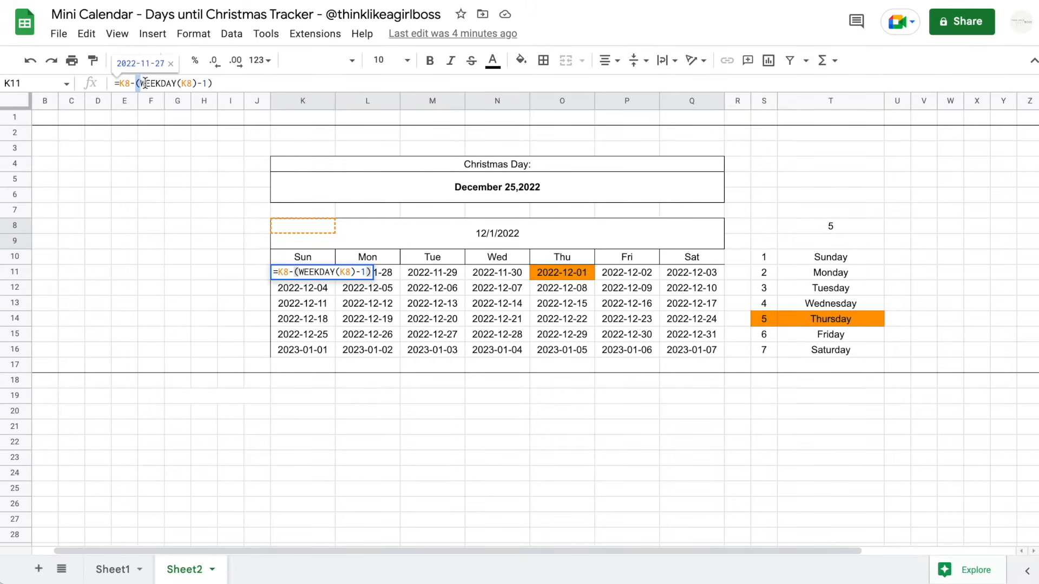
left_click_drag(136, 82, 222, 83)
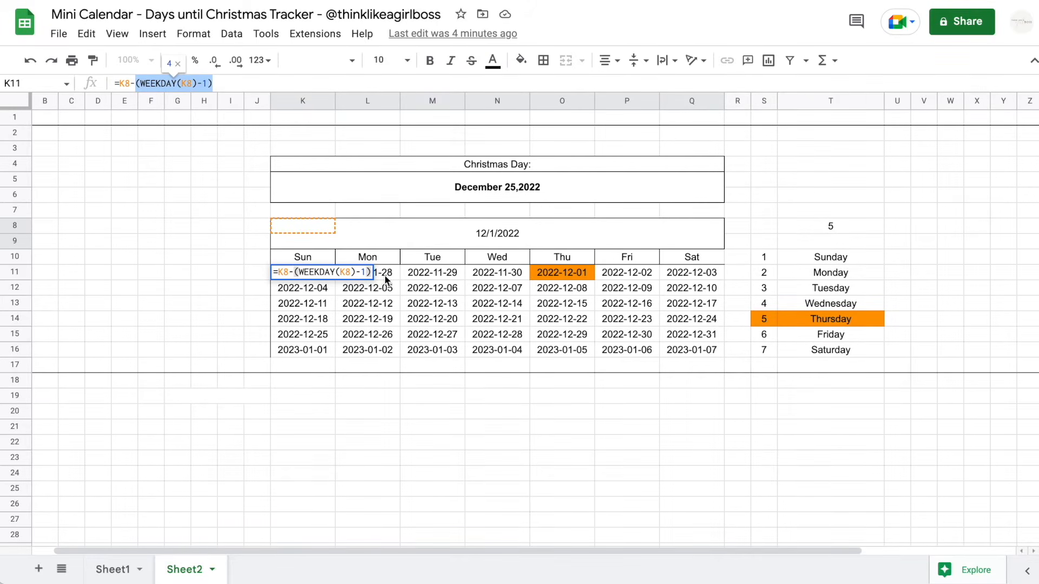
key("Return")
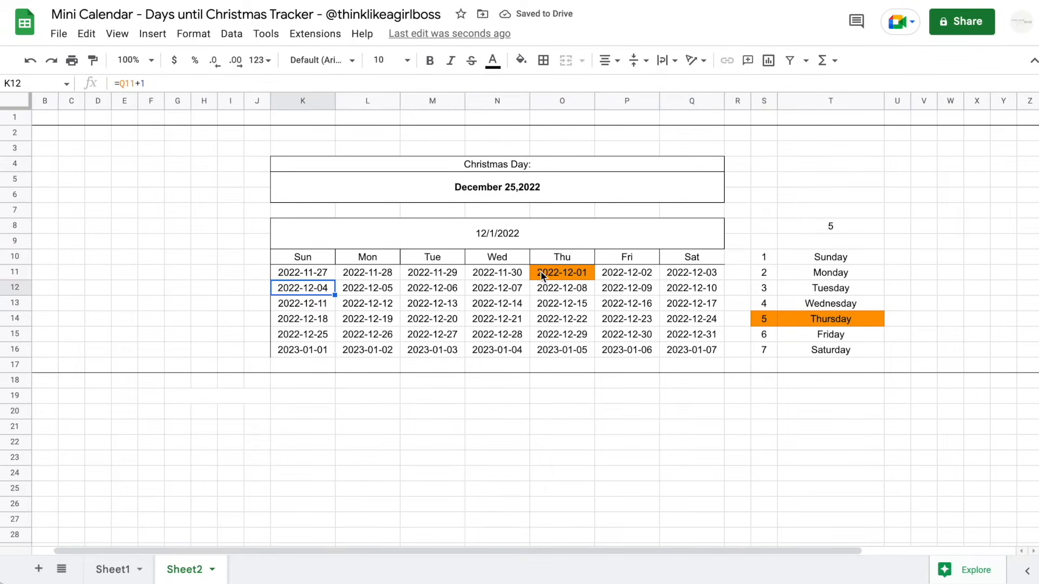
Remove the orange fill from the date cell O11 and the Thursday helper row S14:T14.
left_click(560, 272)
left_click(521, 60)
left_click(541, 87)
left_click_drag(761, 322, 828, 319)
left_click(521, 60)
left_click(539, 87)
Test the calendar by changing the Christmas Day date in K5 to January 18, 2023 and to February 8, 2023.
double_click(480, 183)
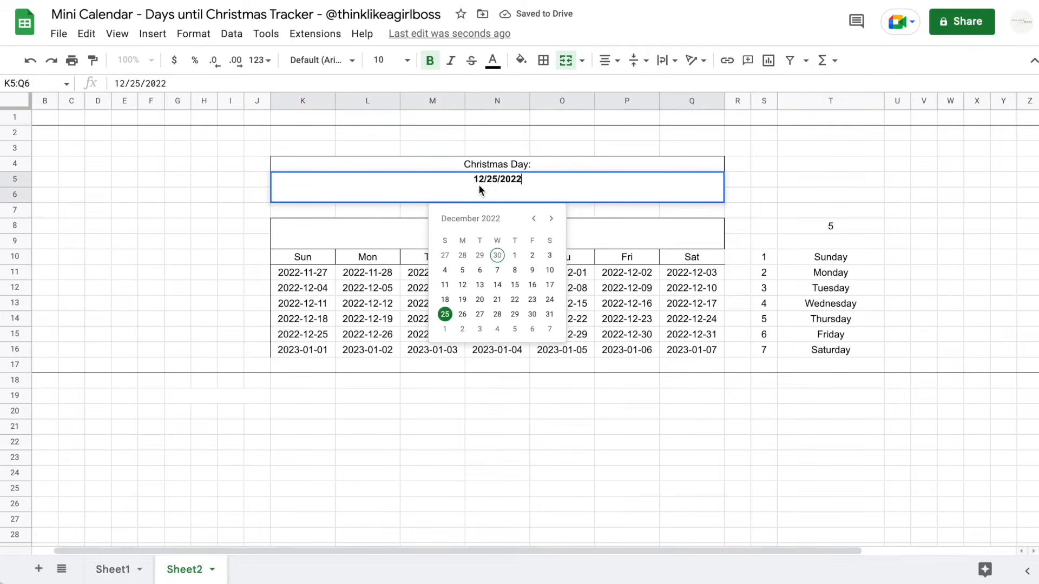
left_click(550, 219)
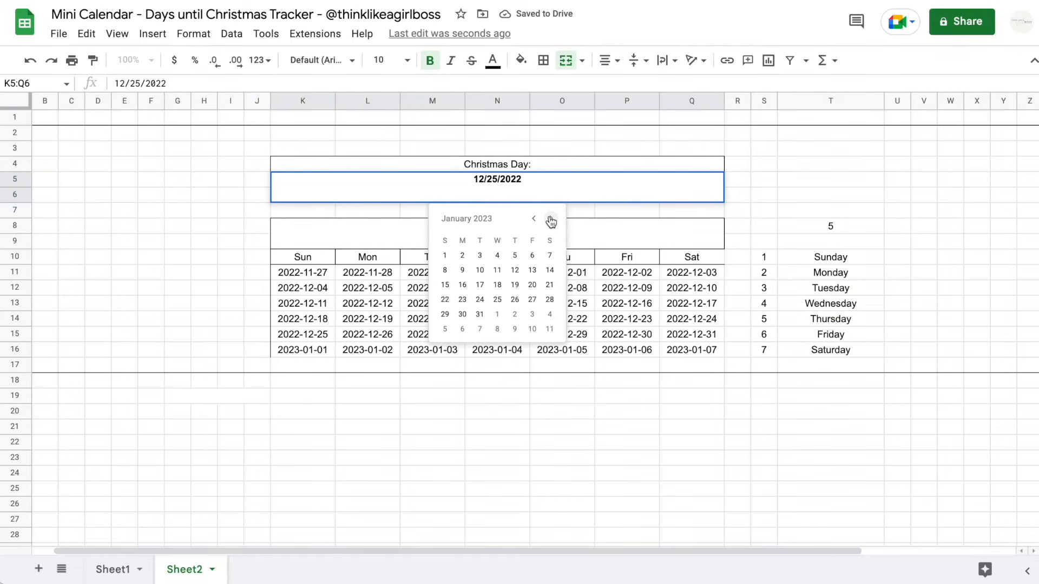
left_click(497, 285)
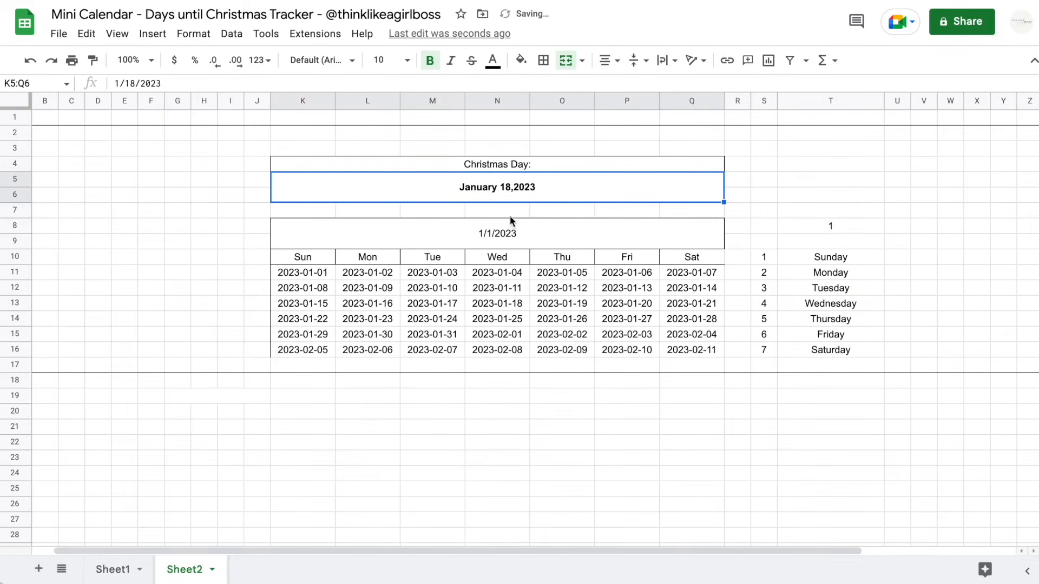
double_click(510, 186)
left_click(550, 219)
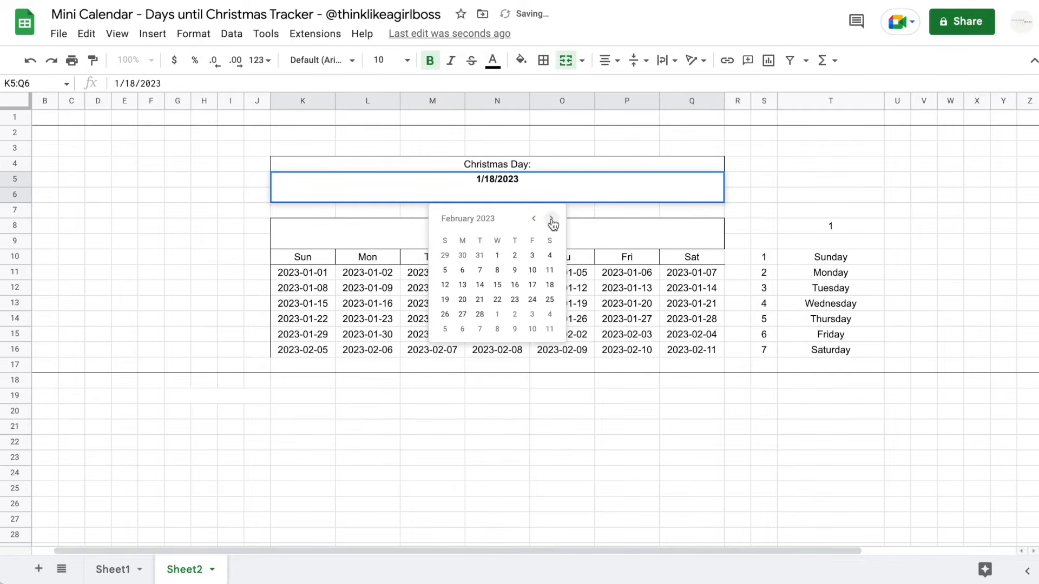
left_click(498, 272)
Set the Christmas Day date in K5 to December 25, 2023 and check the weekday columns from Sunday to Saturday.
double_click(528, 196)
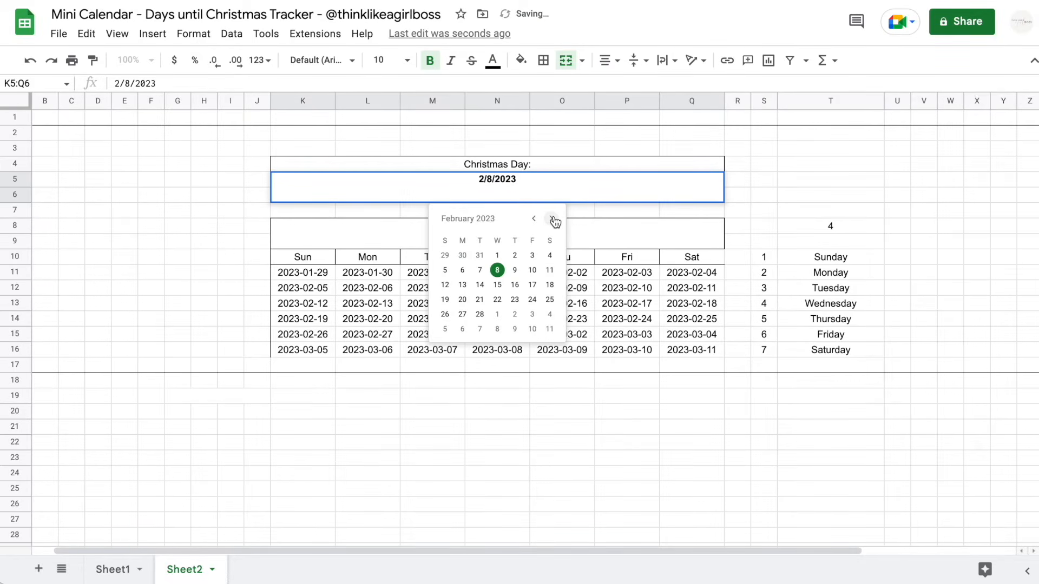
left_click(552, 219)
left_click(552, 219)
left_click(552, 219)
left_click(552, 219)
left_click(552, 219)
left_click(551, 219)
left_click(552, 219)
left_click(552, 219)
left_click(552, 219)
left_click(552, 219)
left_click(462, 314)
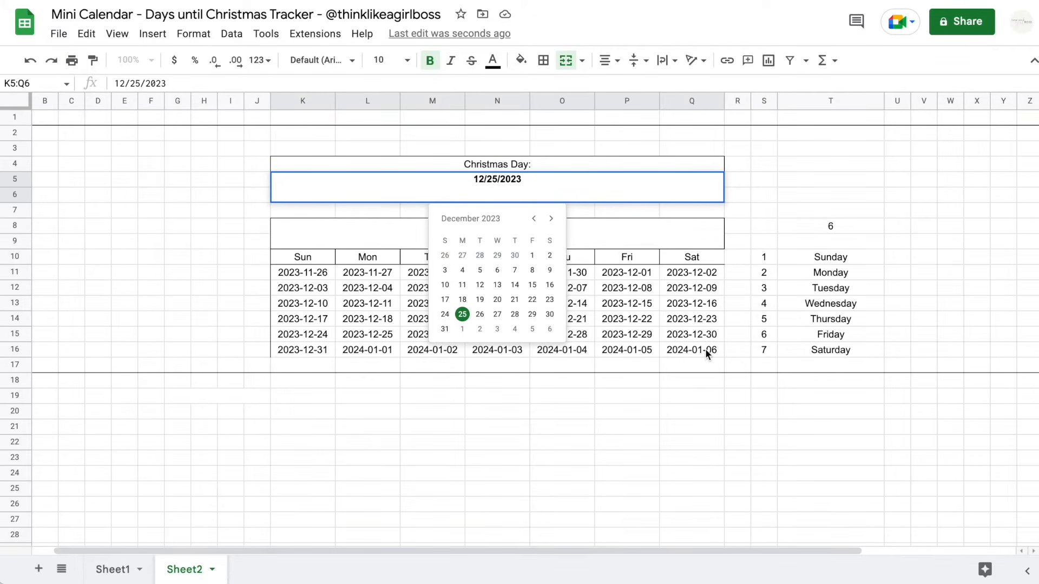
left_click(641, 213)
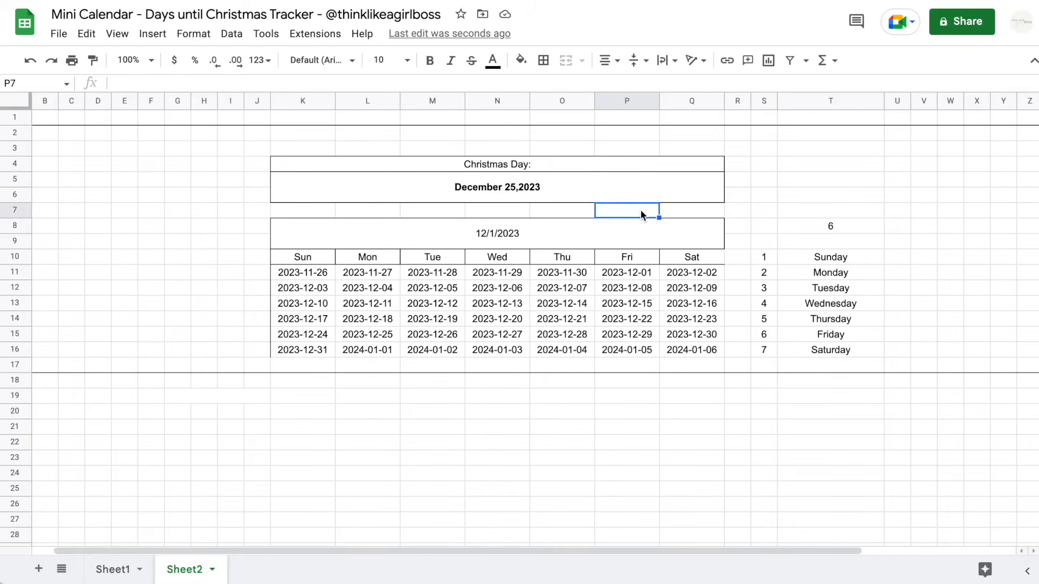
left_click(692, 256)
left_click(288, 262)
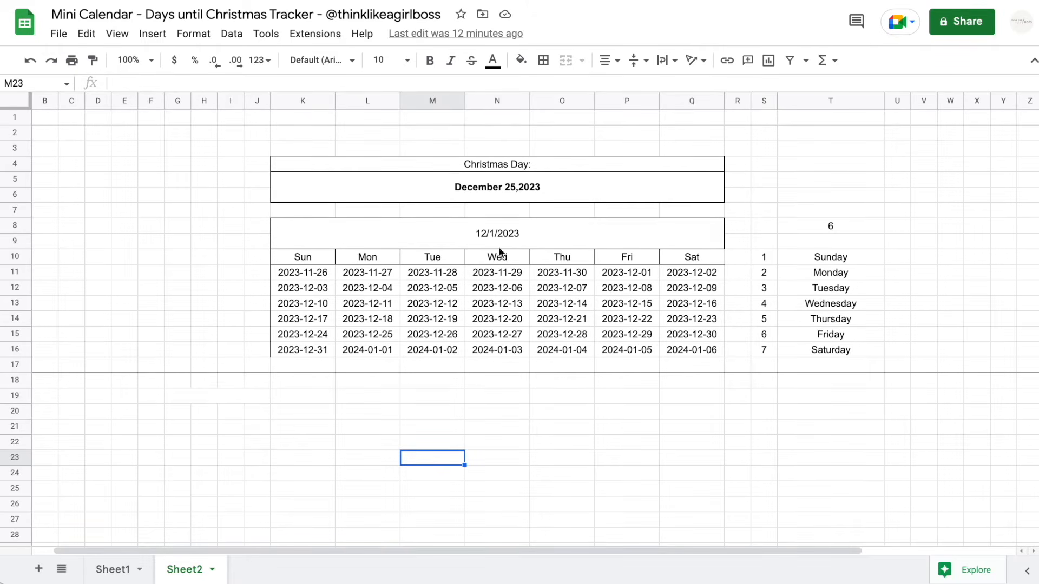
Format the month header K8 with the custom month-and-year date format (August 1930), matching Sheet1, and make it bold.
left_click(488, 232)
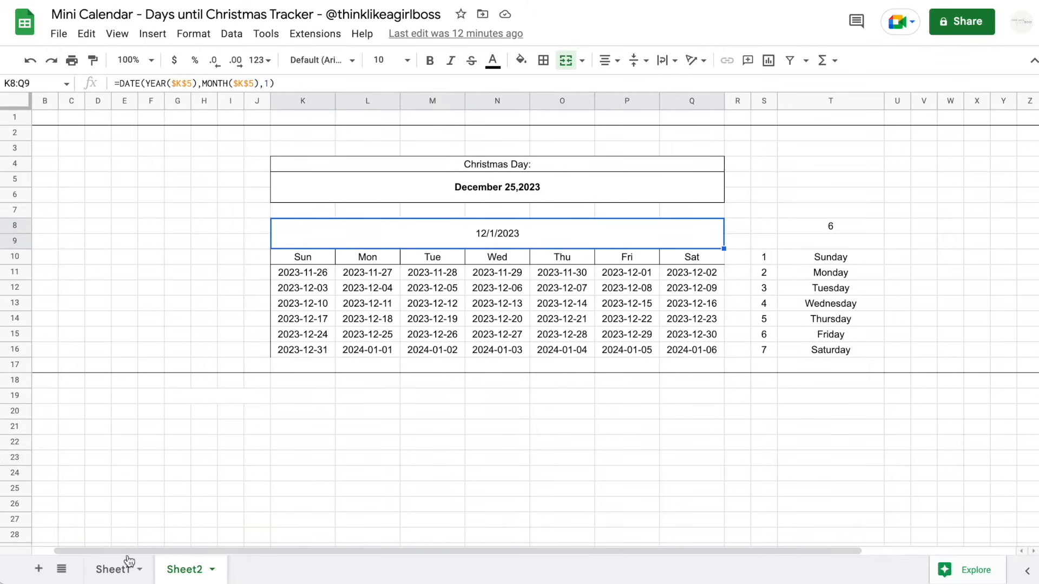
left_click(116, 568)
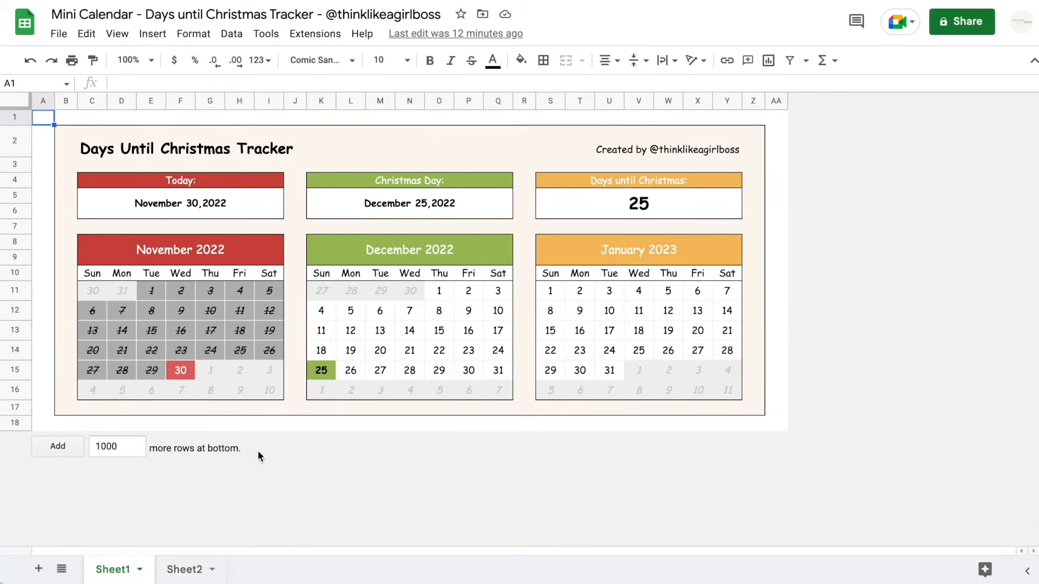
left_click(186, 568)
left_click(193, 34)
mouse_move(219, 98)
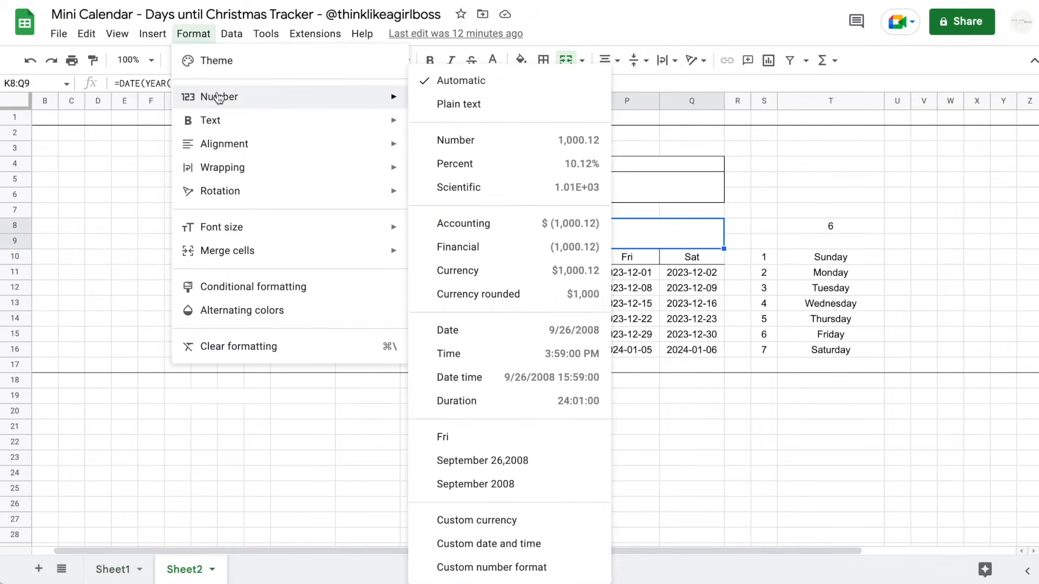
left_click(468, 544)
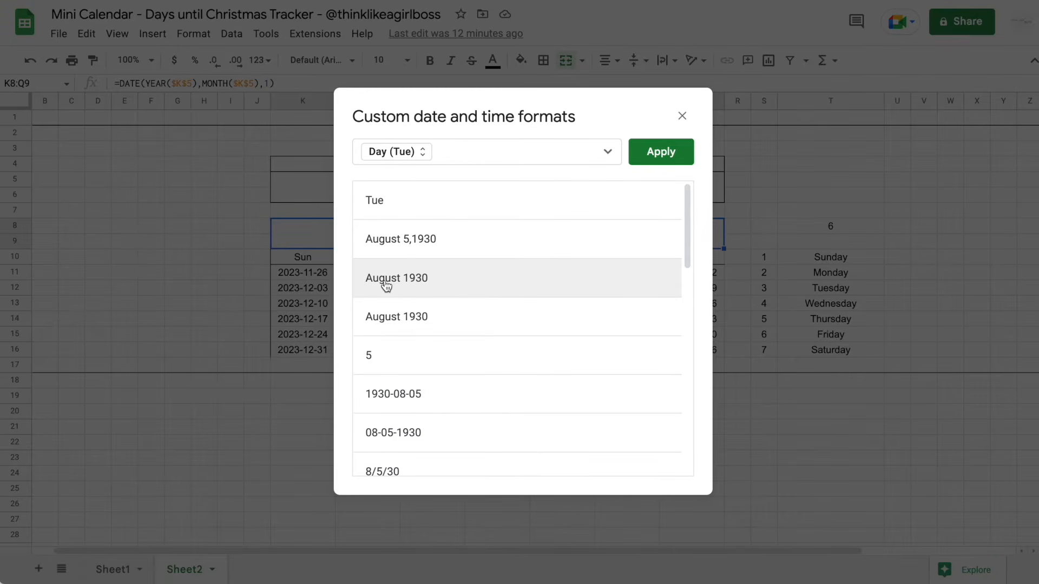
left_click(437, 282)
left_click(663, 155)
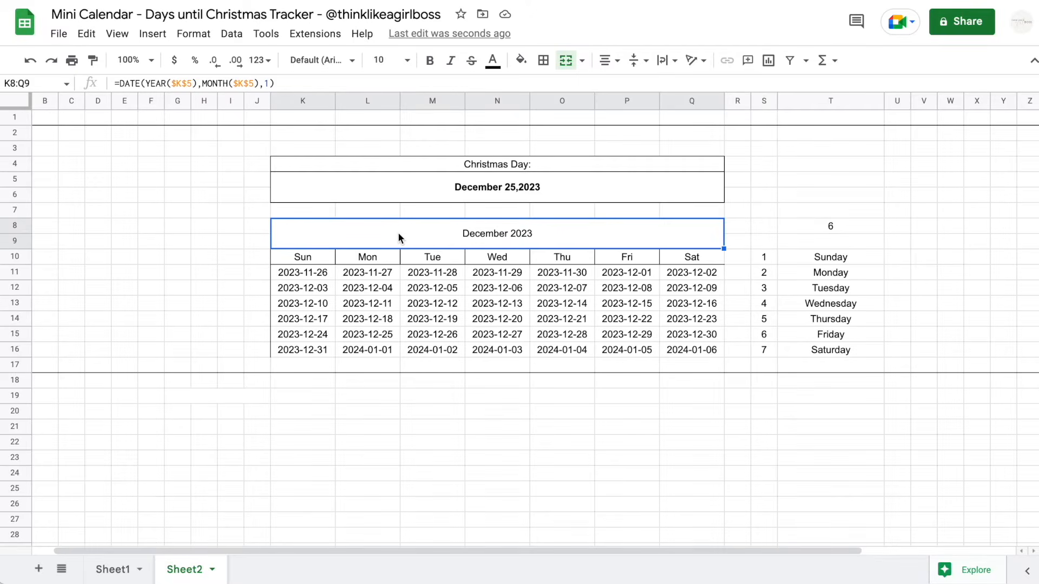
key("ctrl+b")
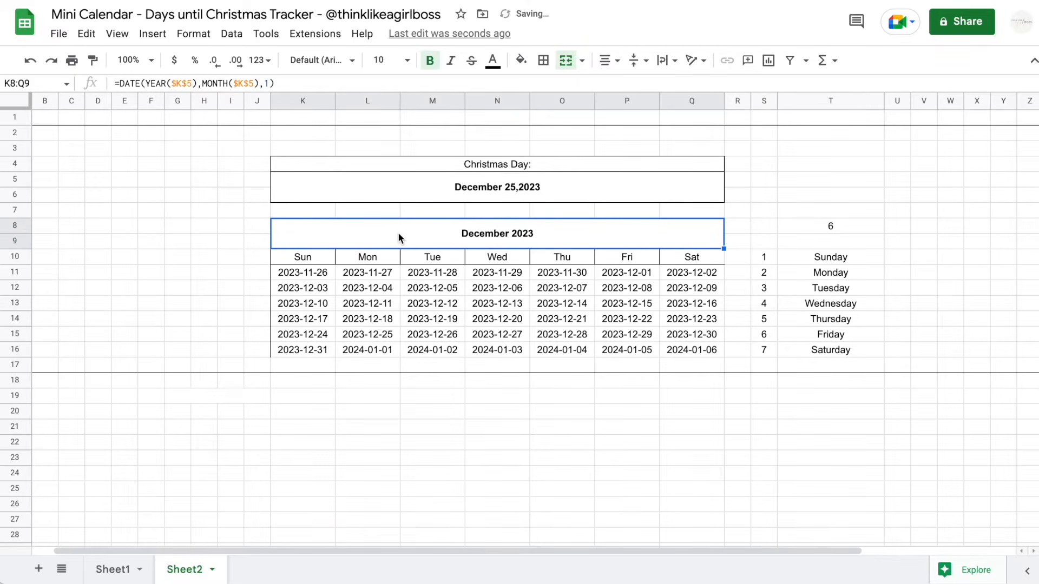
Clear the weekday helper data from columns S:T and narrow them to match the neighbouring columns.
left_click(806, 100)
left_click(810, 172)
left_click_drag(805, 100, 764, 100)
key("Delete")
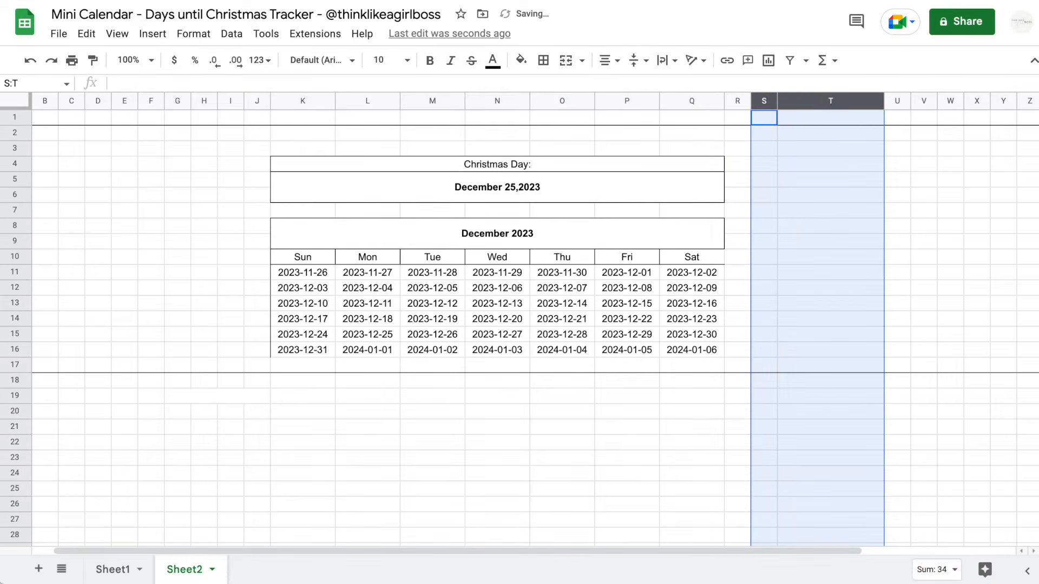
left_click_drag(883, 103, 809, 103)
left_click(858, 259)
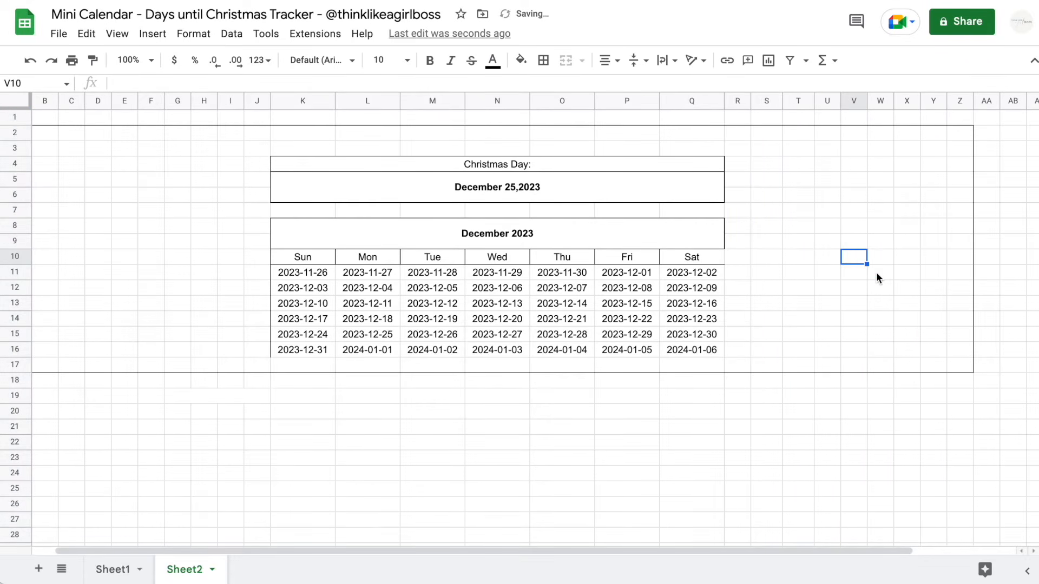
left_click(525, 447)
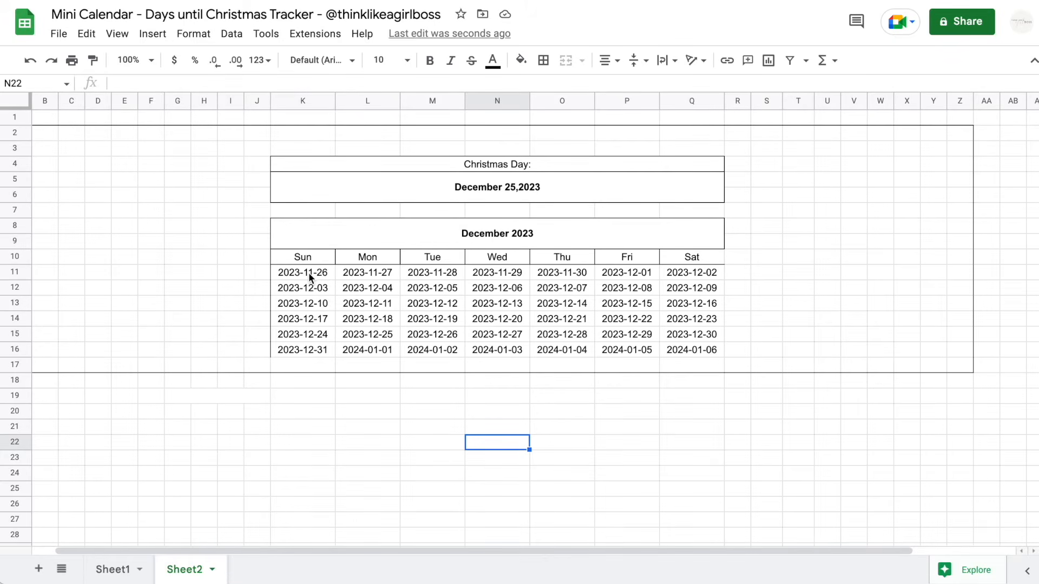
Start a conditional formatting rule for the date grid K11:Q16 with a custom formula as its condition.
left_click_drag(308, 272, 565, 274)
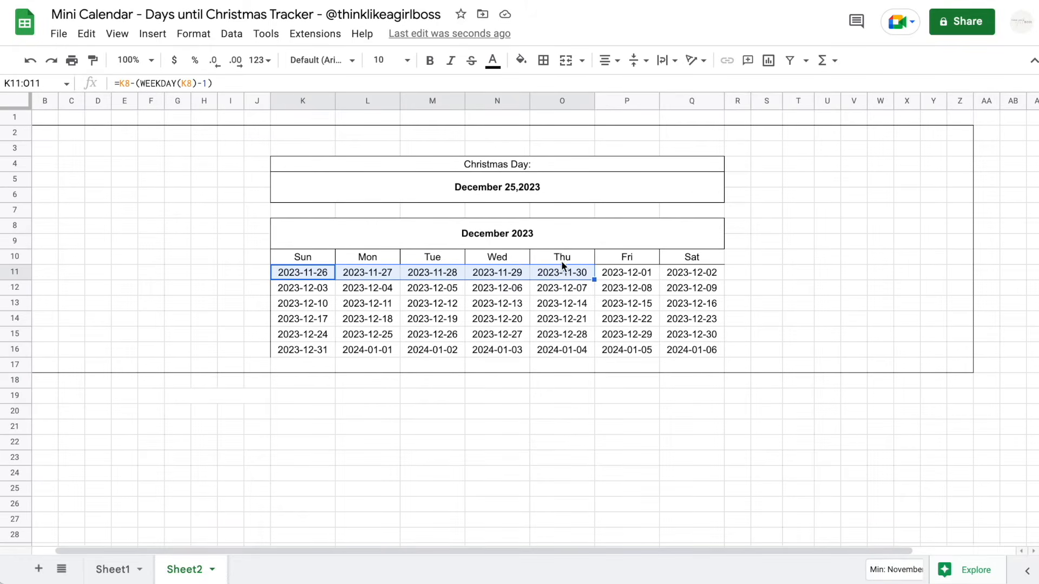
left_click(307, 276)
left_click_drag(404, 274, 697, 350)
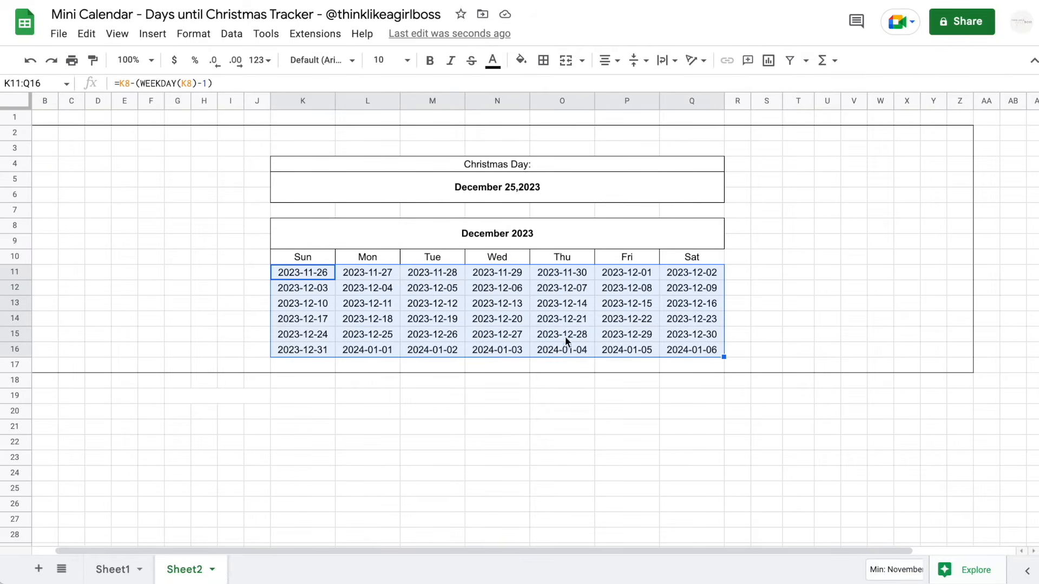
left_click(192, 38)
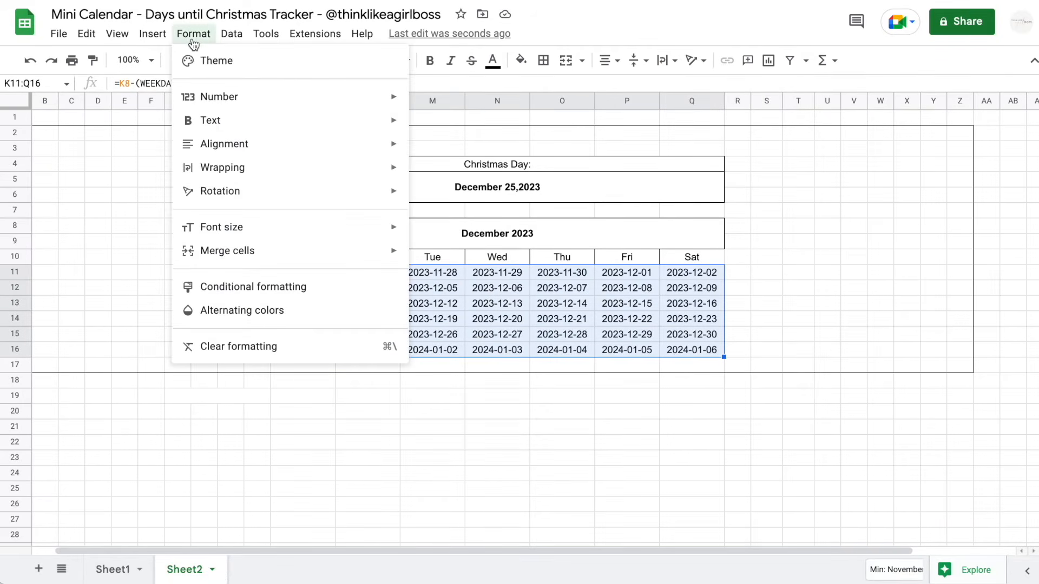
left_click(238, 289)
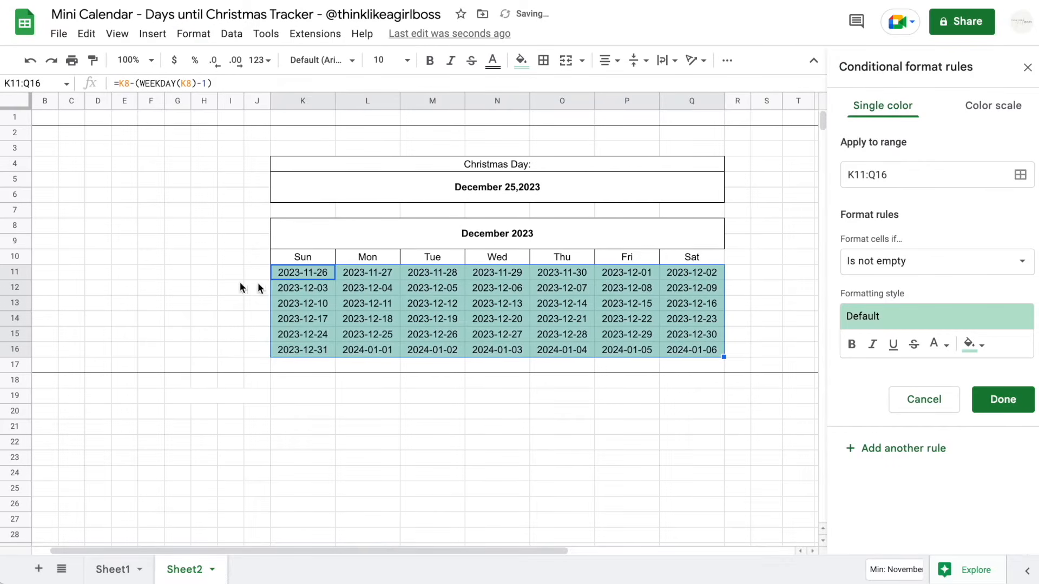
left_click(909, 264)
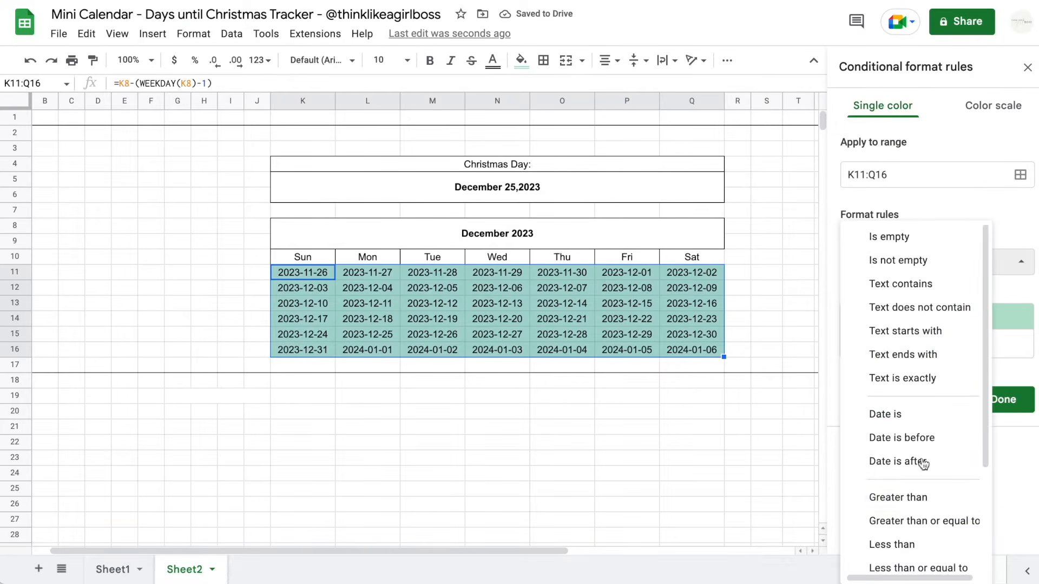
scroll(855, 487, "down", 3)
left_click(914, 559)
Set the rule's custom formula to =MONTH(K11)<>MONTH($K$8) to target dates outside the header month.
left_click(859, 300)
type("=")
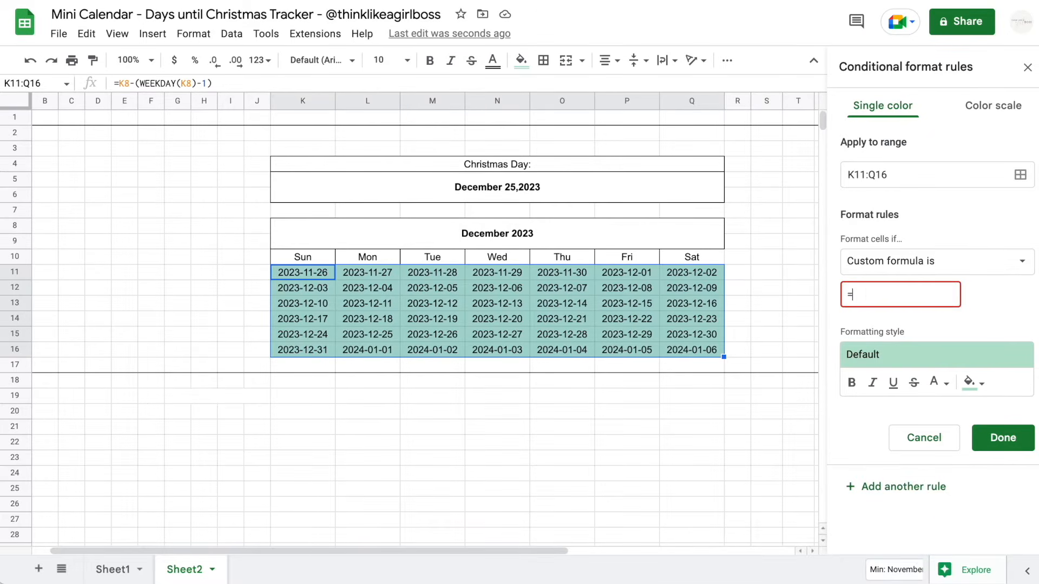
type("MONTH(K11")
type("<>MONTH(")
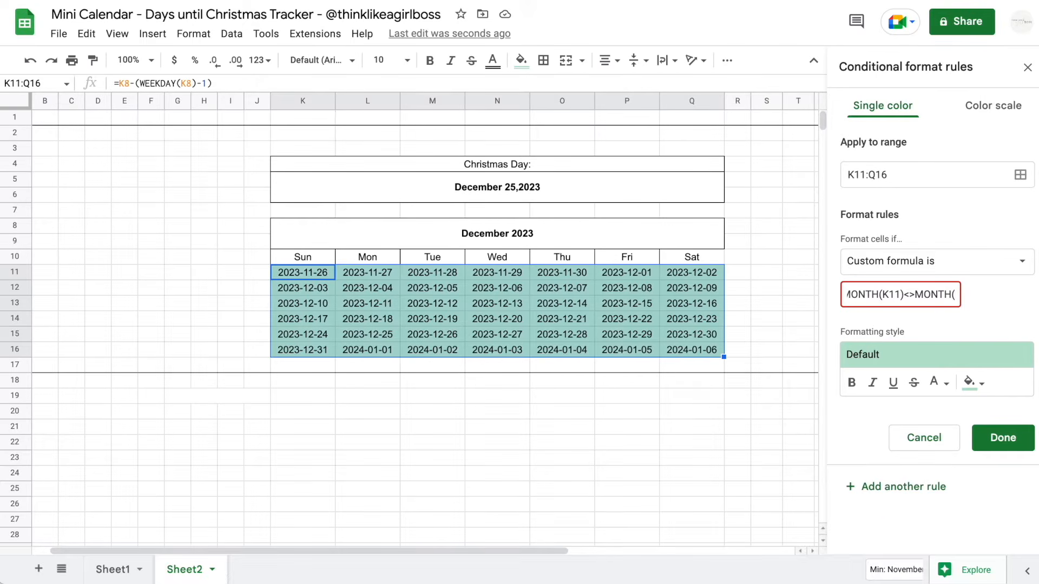
type("$")
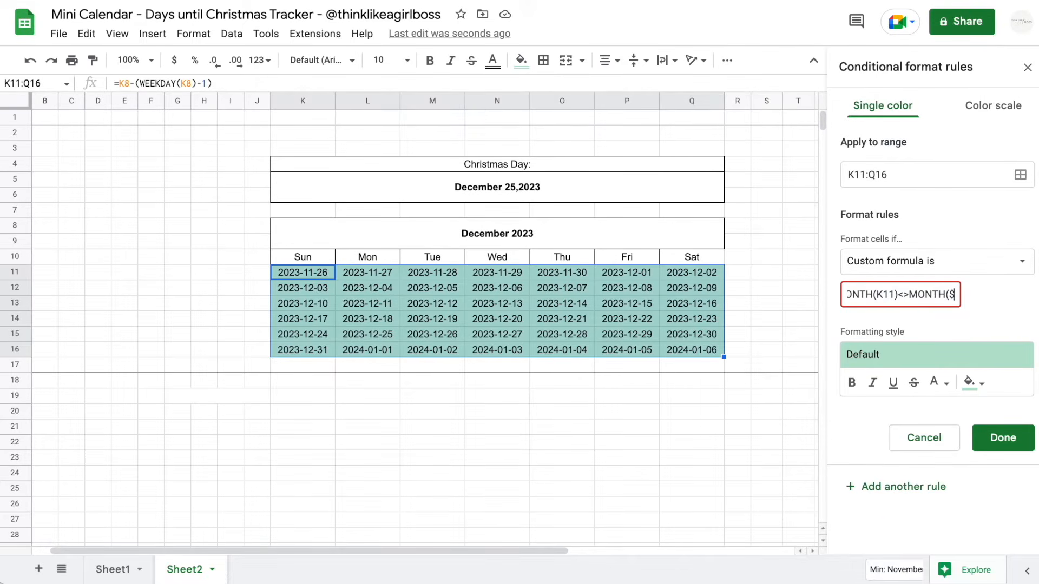
type("K$8)")
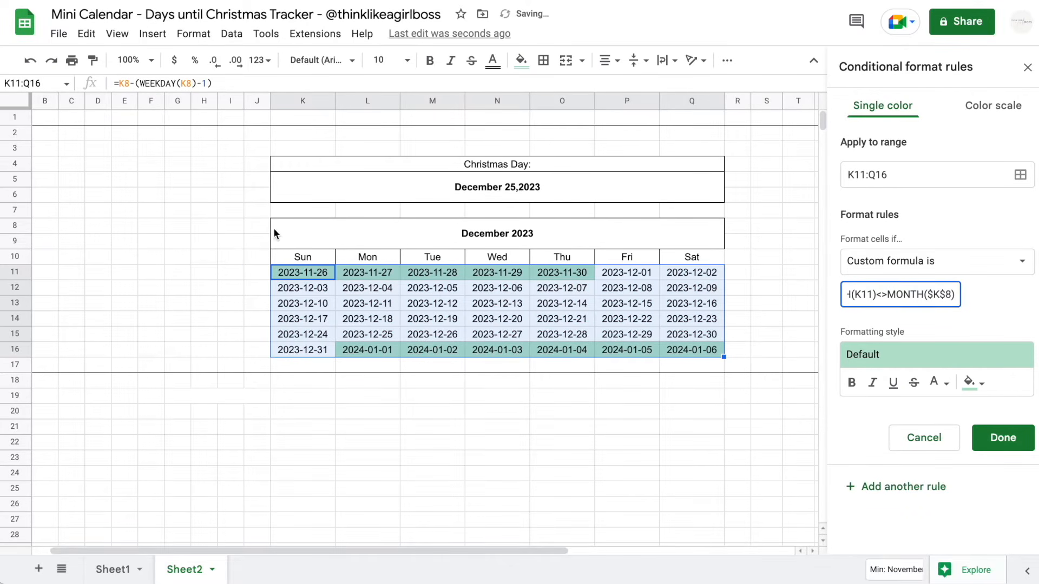
left_click(910, 295)
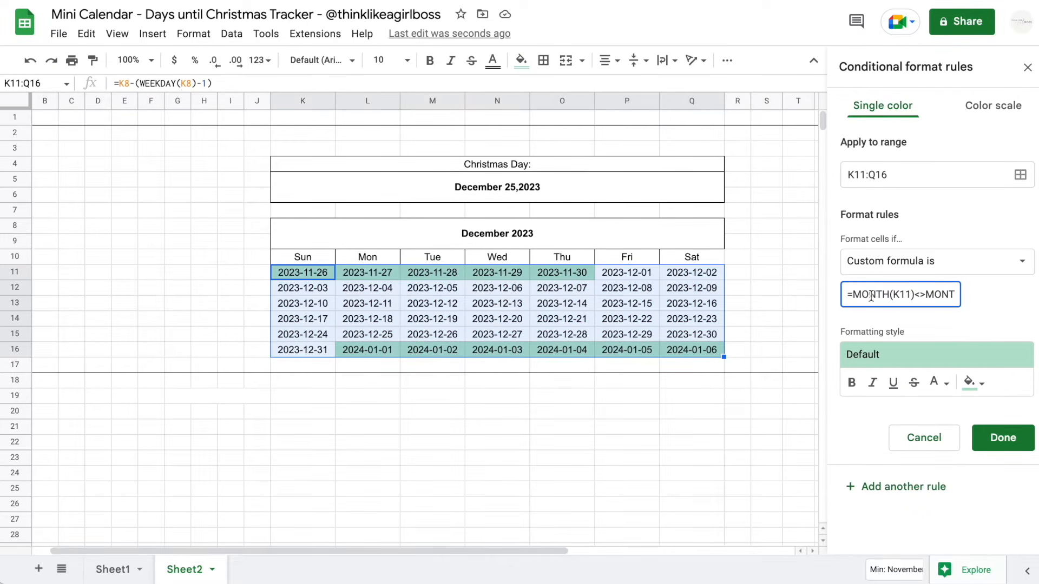
scroll(912, 295, "right", 1)
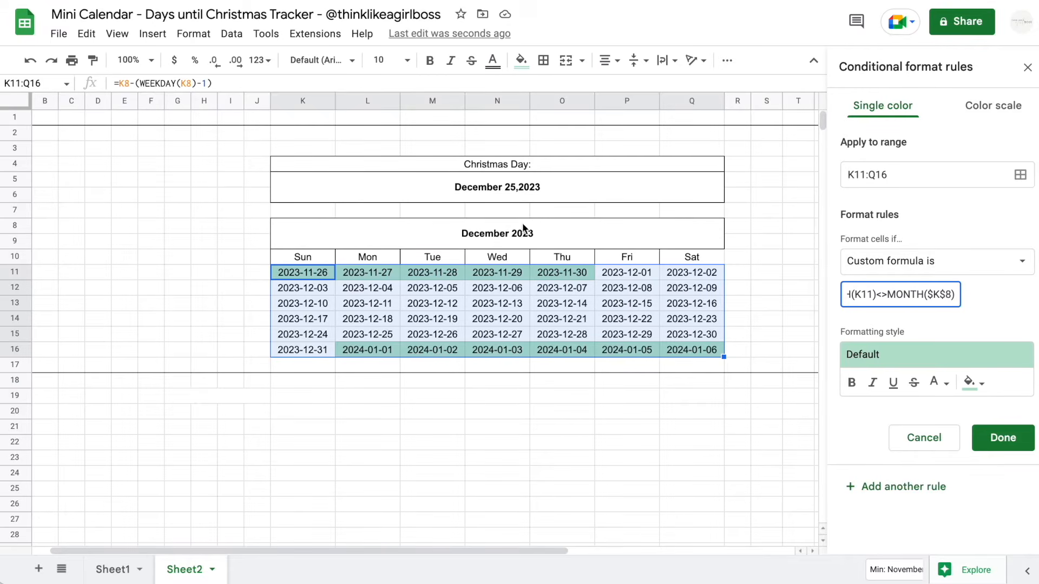
Style the out-of-month rule with a light grey fill and grey text, and save it.
left_click(978, 384)
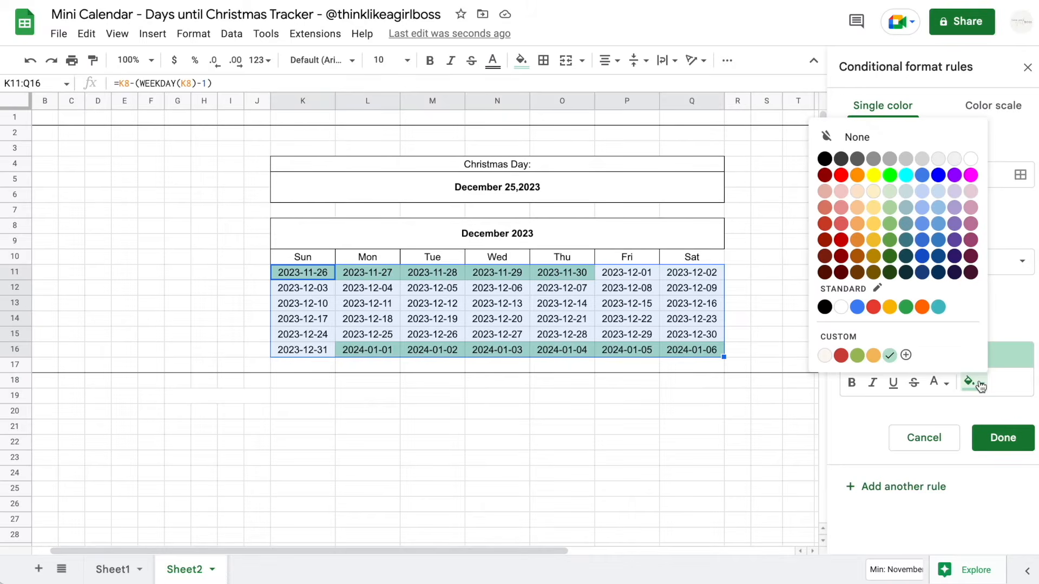
left_click(956, 158)
left_click(939, 379)
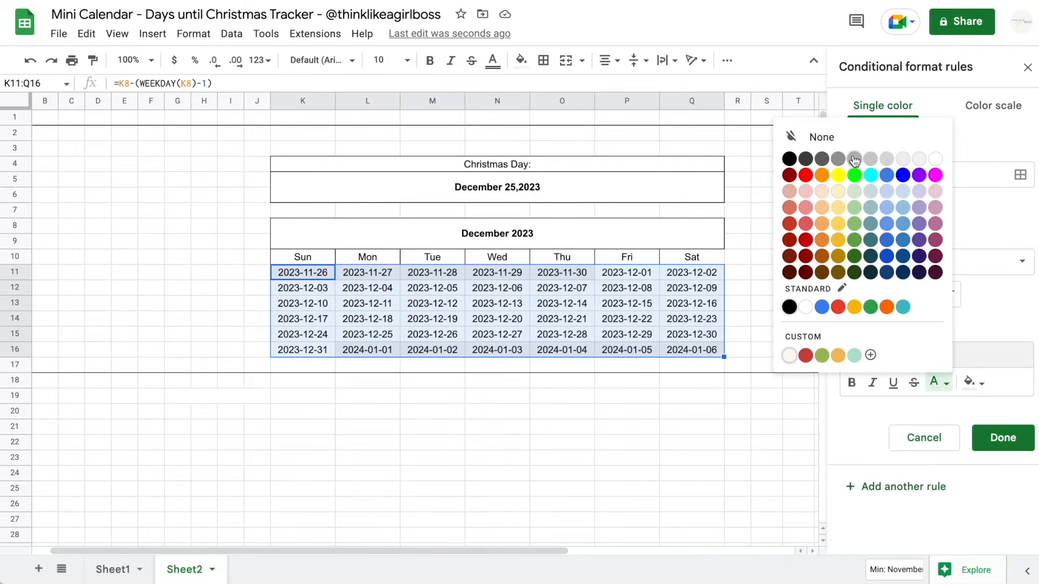
left_click(871, 159)
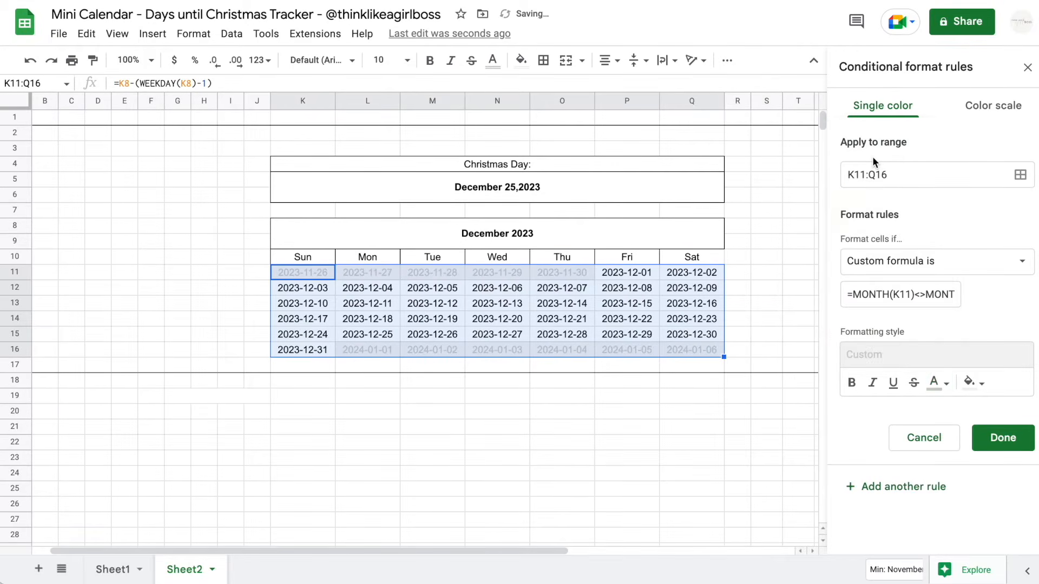
left_click(999, 440)
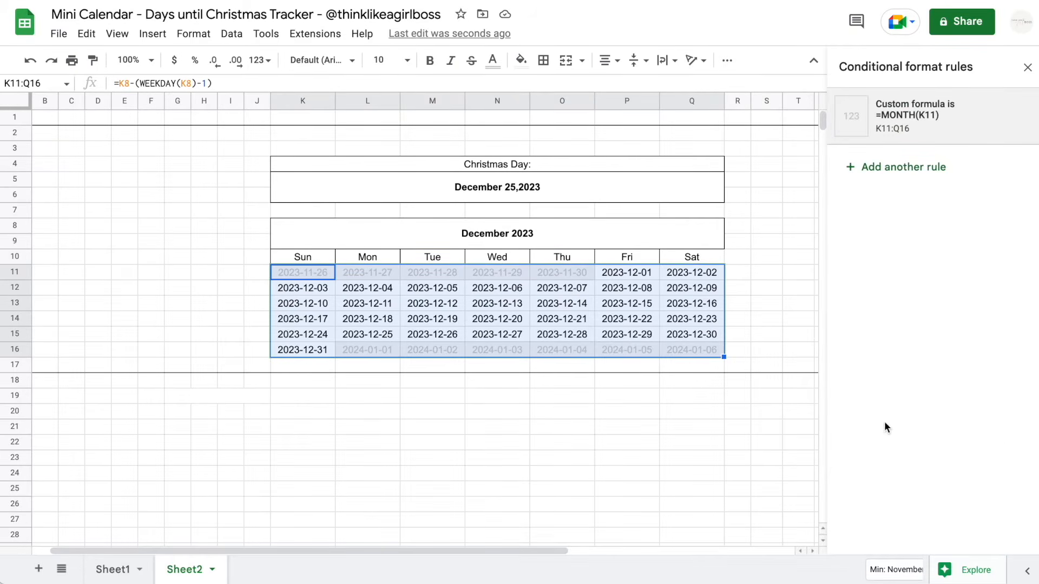
left_click(645, 433)
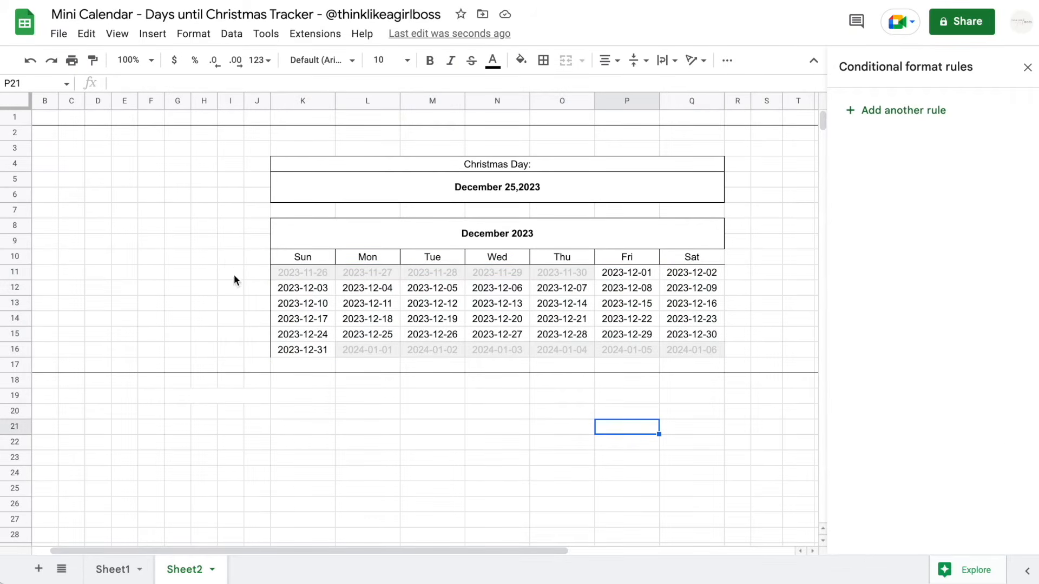
Set the Christmas Day date in K5 to December 25, 2022.
left_click(498, 242)
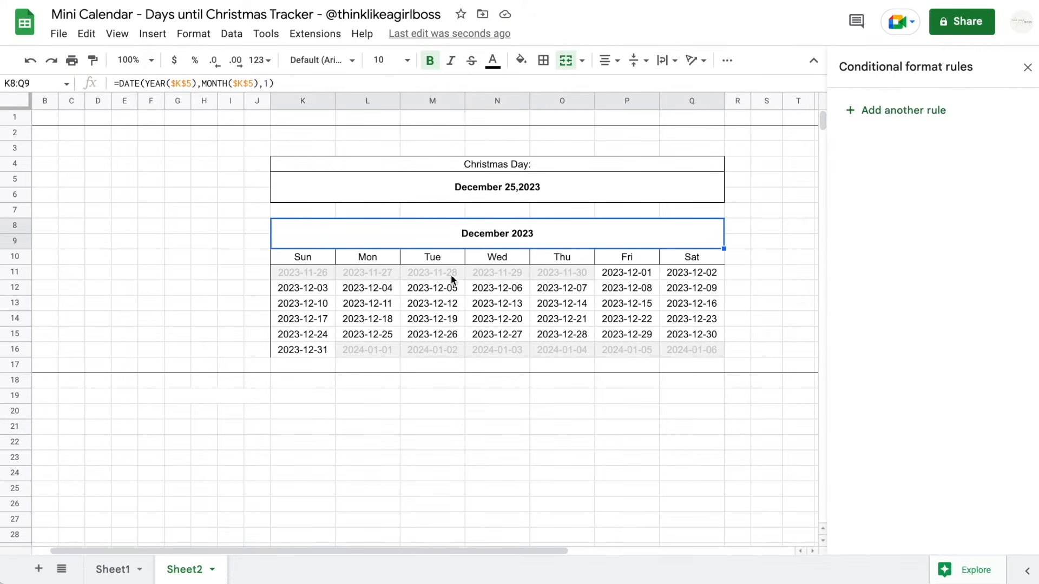
double_click(482, 189)
left_click(532, 220)
left_click(531, 219)
left_click(531, 220)
left_click(531, 220)
left_click(532, 219)
left_click(532, 219)
left_click(532, 219)
left_click(532, 219)
left_click(531, 220)
left_click(532, 219)
left_click(532, 220)
left_click(532, 220)
left_click(532, 219)
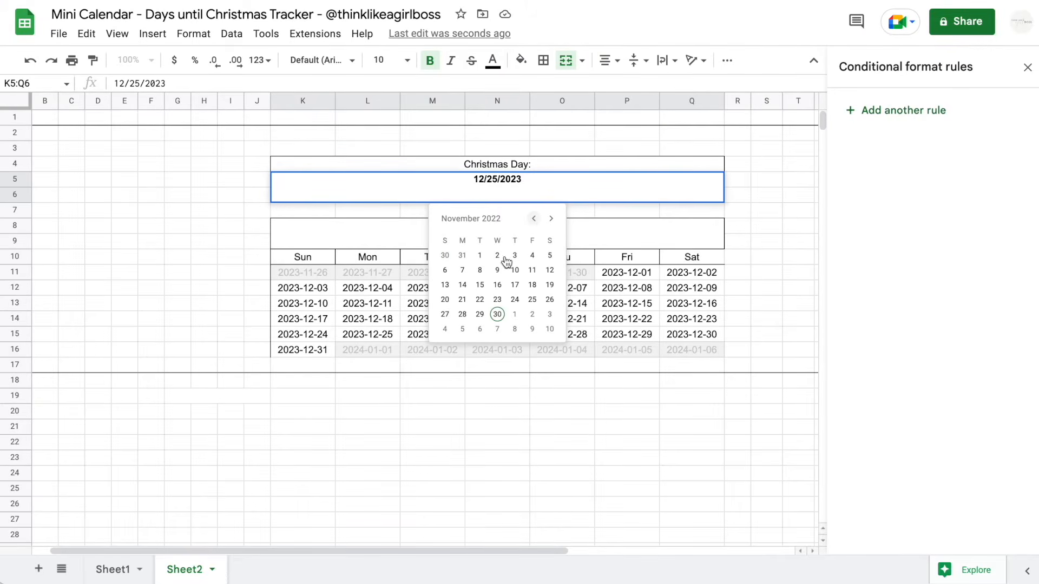
left_click(497, 315)
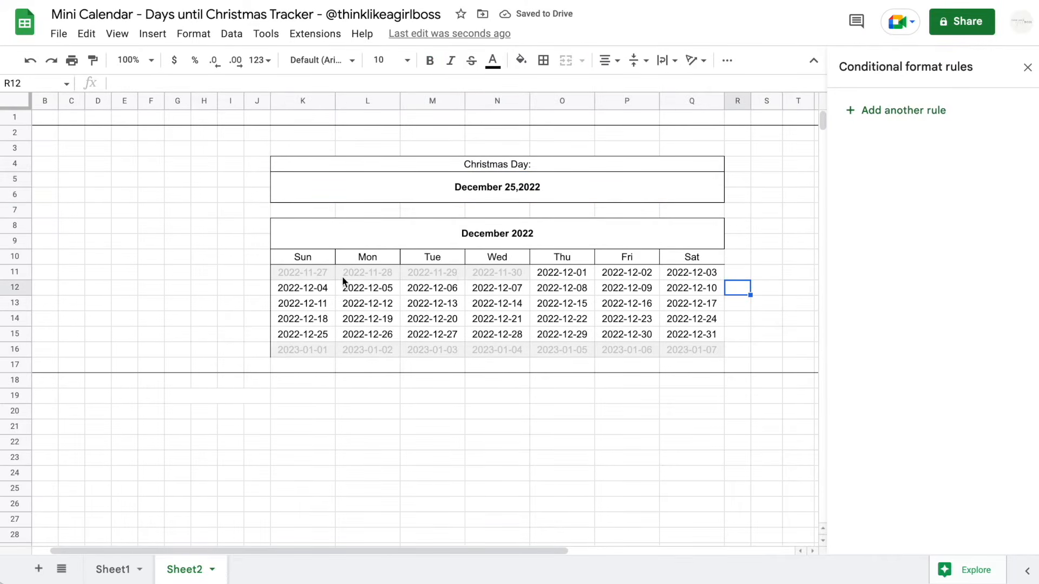
Add a second conditional formatting rule to K11:Q16 with the custom formula =K11=$K$5.
left_click_drag(326, 270, 693, 349)
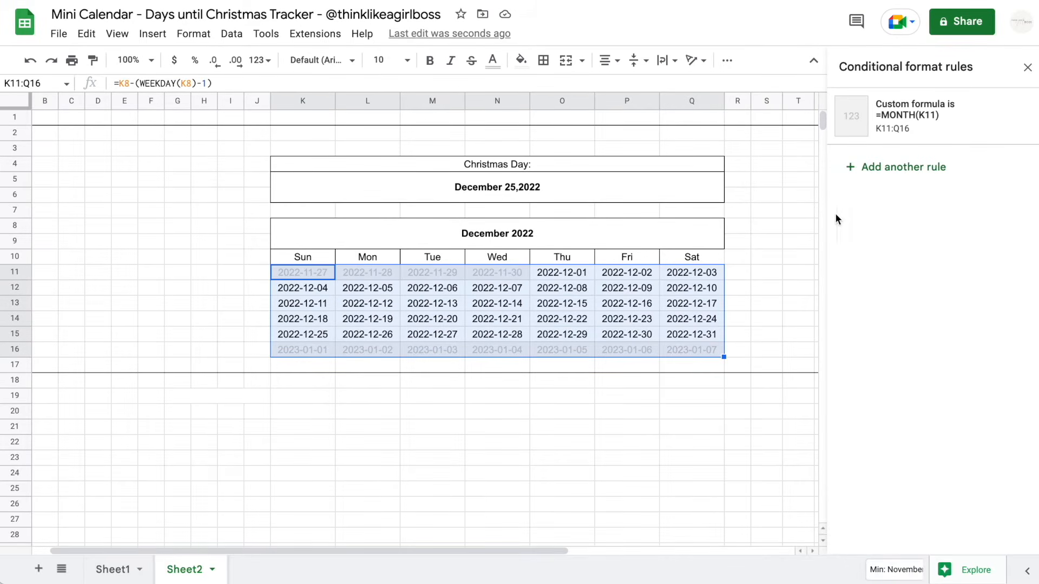
left_click(205, 36)
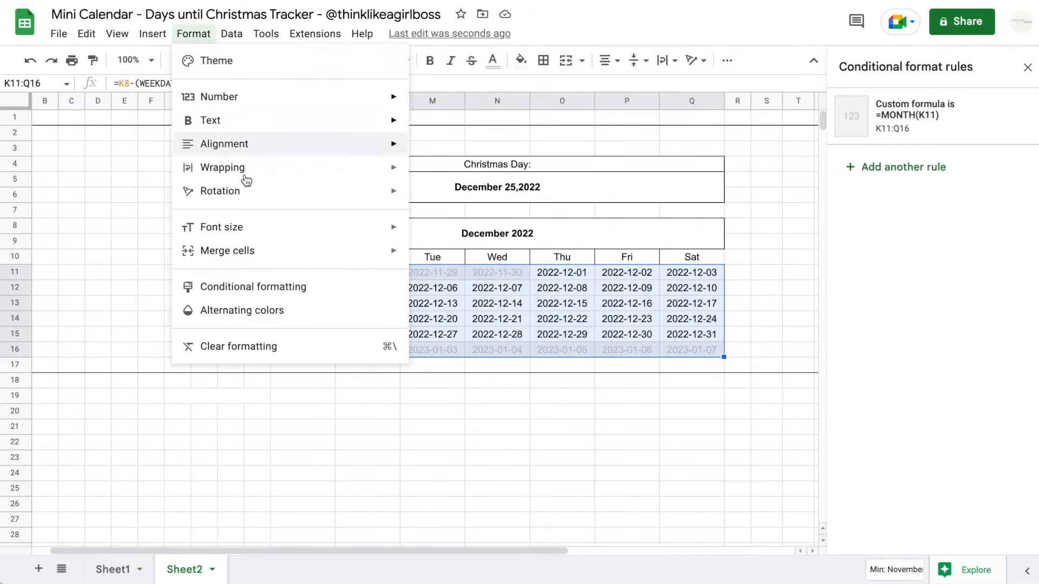
left_click(252, 292)
left_click(918, 168)
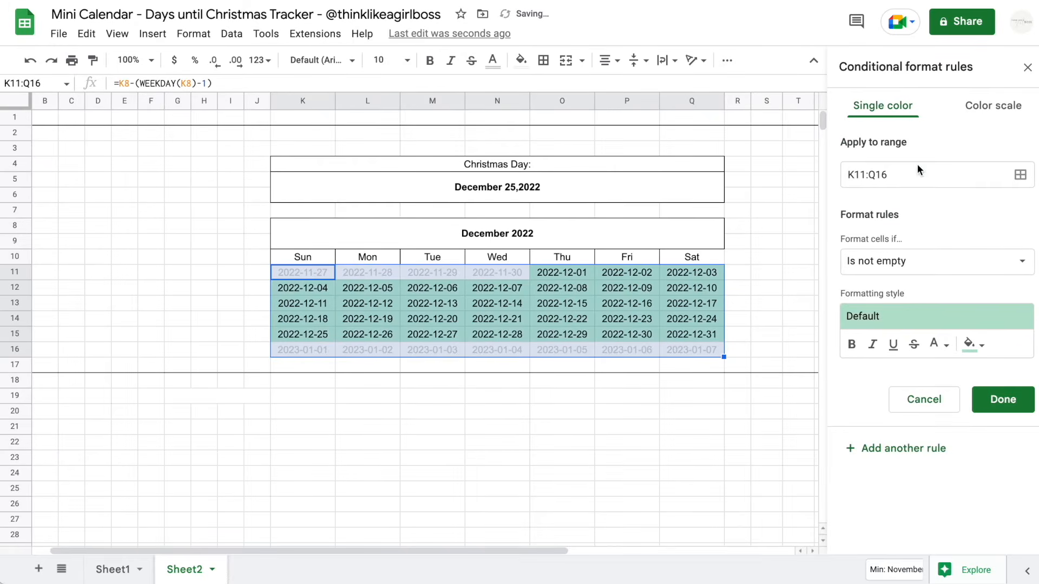
left_click(902, 262)
scroll(930, 428, "down", 3)
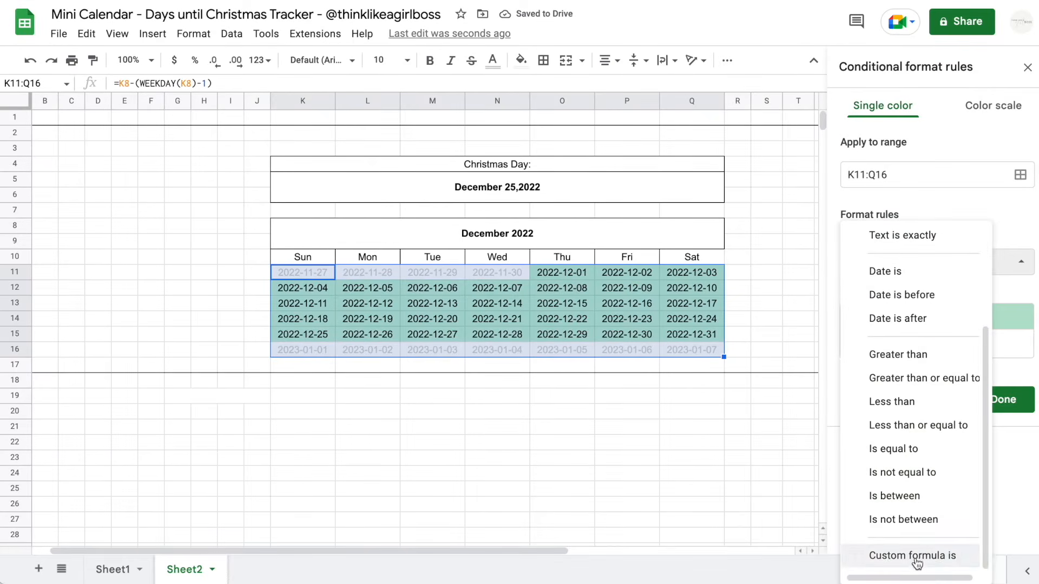
left_click(917, 565)
left_click(871, 294)
type("=")
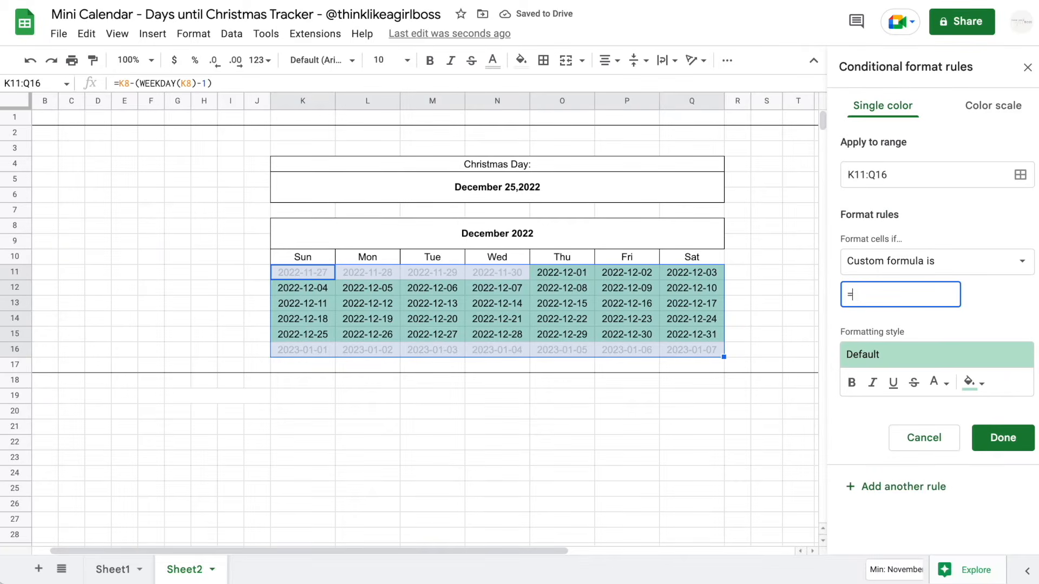
type("K11=$K$5")
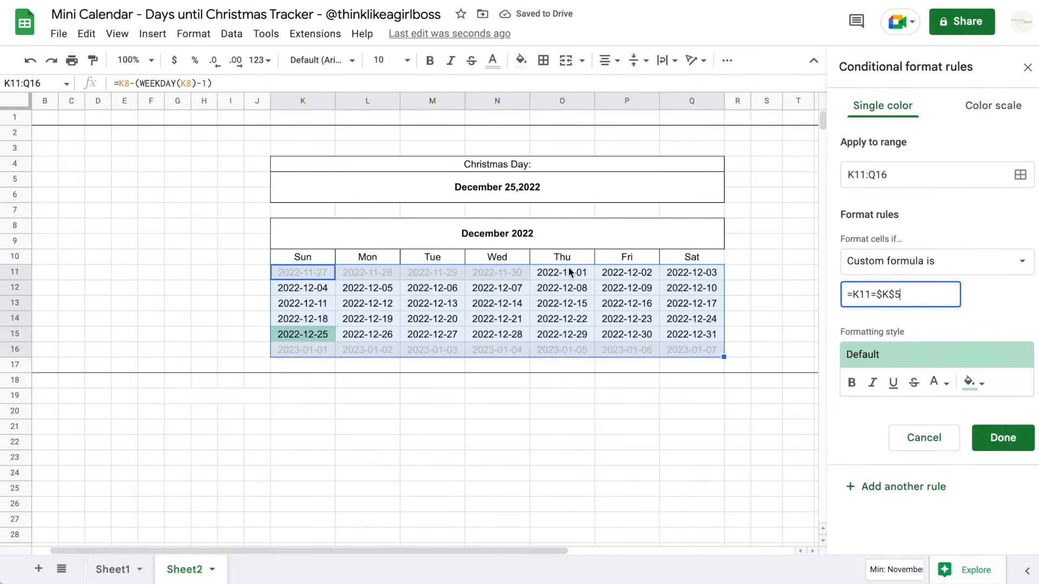
Style the Christmas Day rule with the custom green fill and bold text, and save it.
left_click(977, 384)
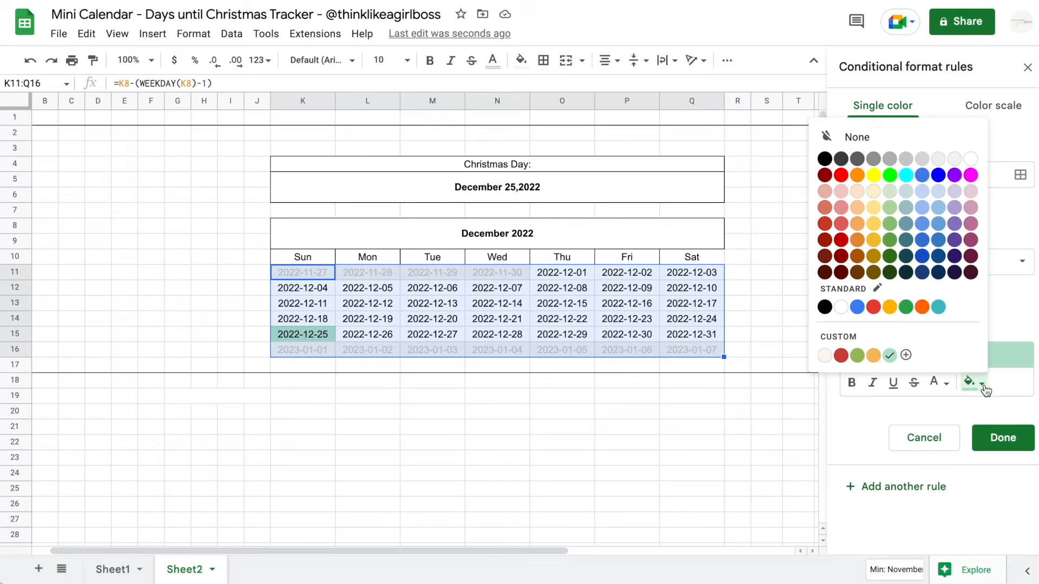
left_click(858, 356)
left_click(852, 383)
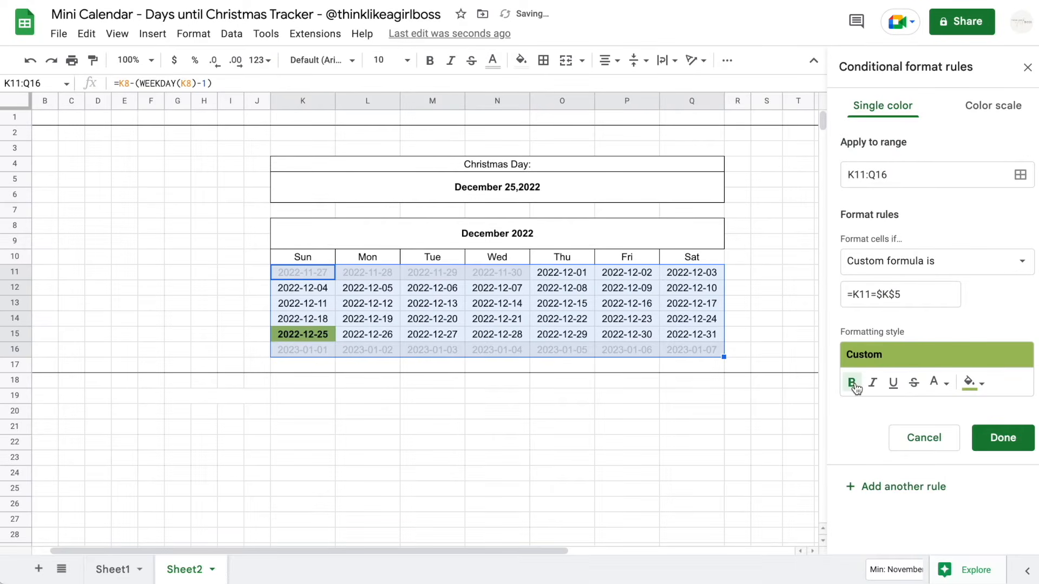
left_click(1019, 447)
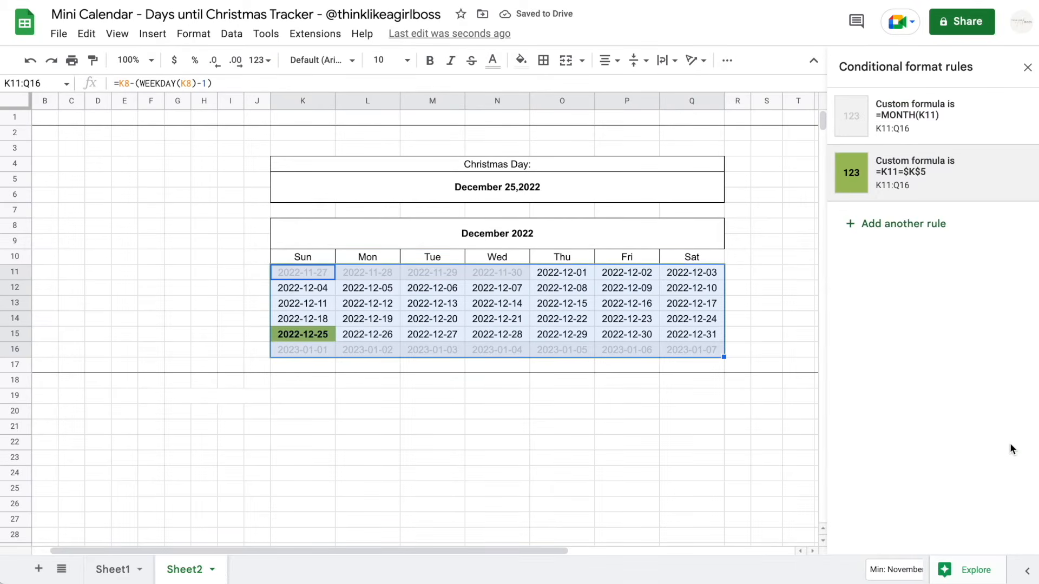
Add a conditional formatting rule to K11:Q16 that uses the custom formula =K11=TODAY().
left_click(895, 224)
left_click(893, 263)
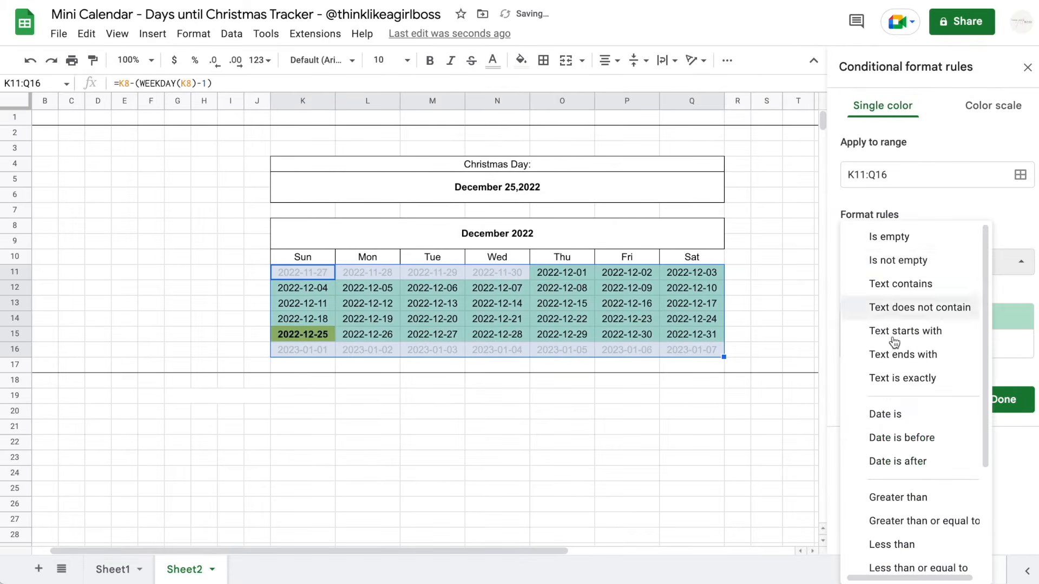
scroll(895, 461, "down", 3)
scroll(898, 303, "up", 3)
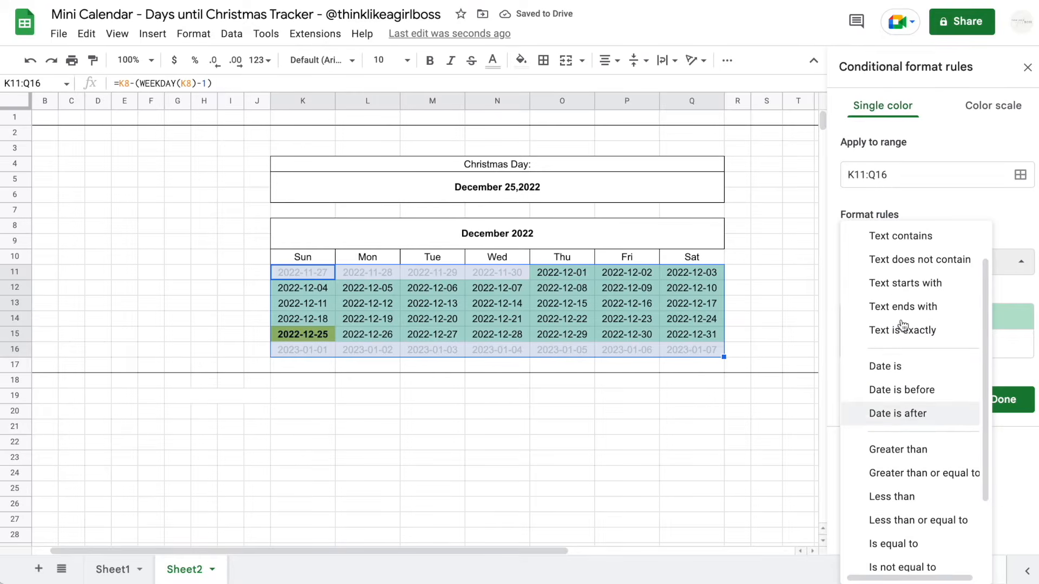
left_click(901, 367)
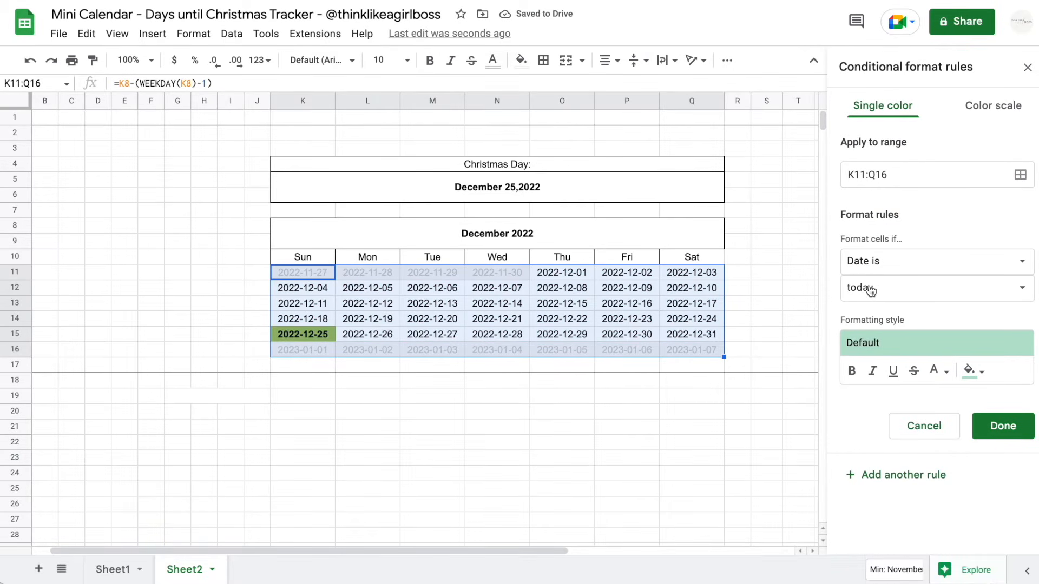
left_click(889, 261)
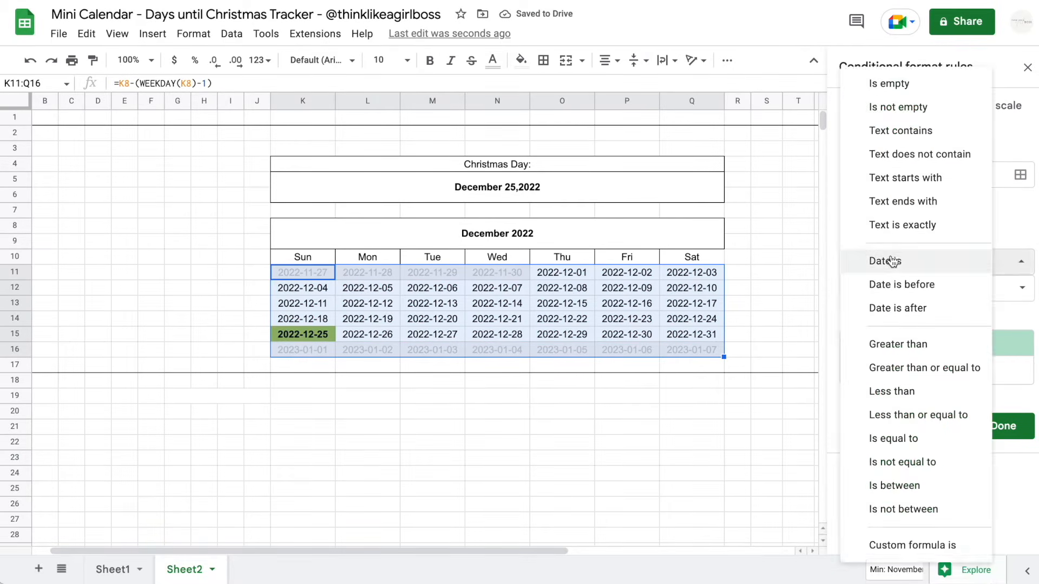
left_click(923, 543)
left_click(871, 297)
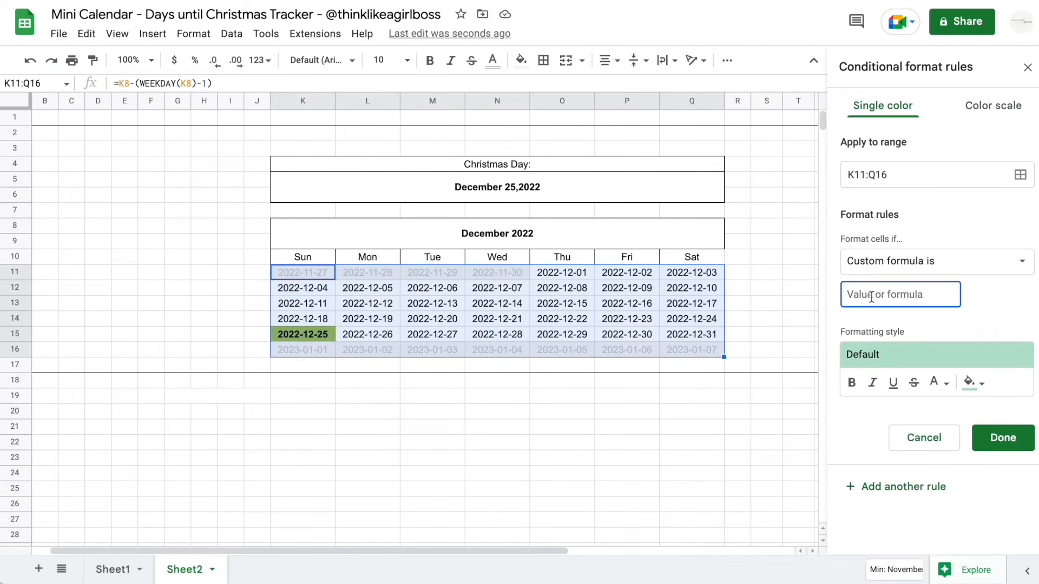
type("=K11=TODAY()")
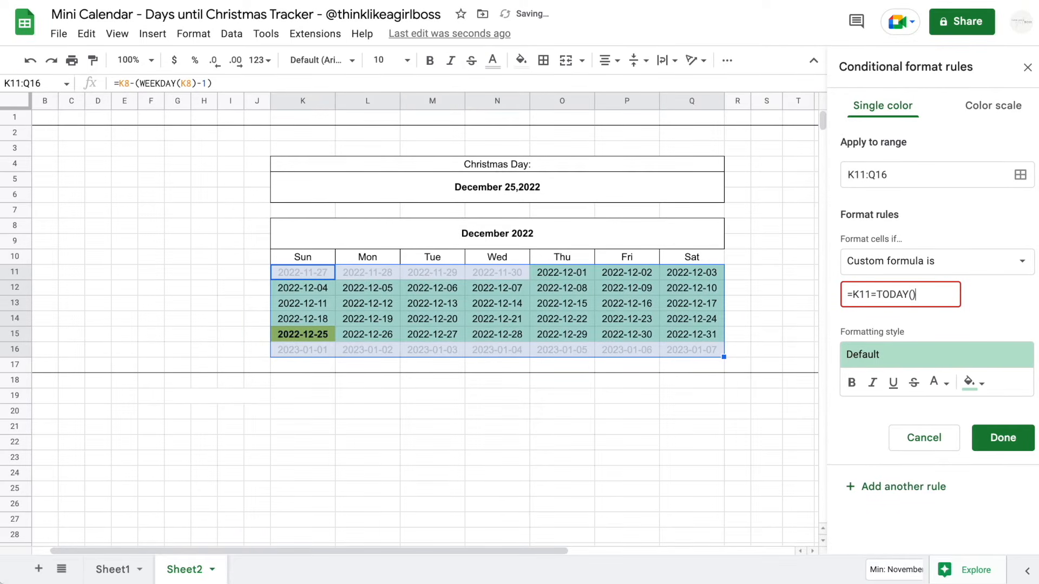
Give the =K11=TODAY() rule a custom red fill with white text and move it to first place in the rule order.
left_click(972, 382)
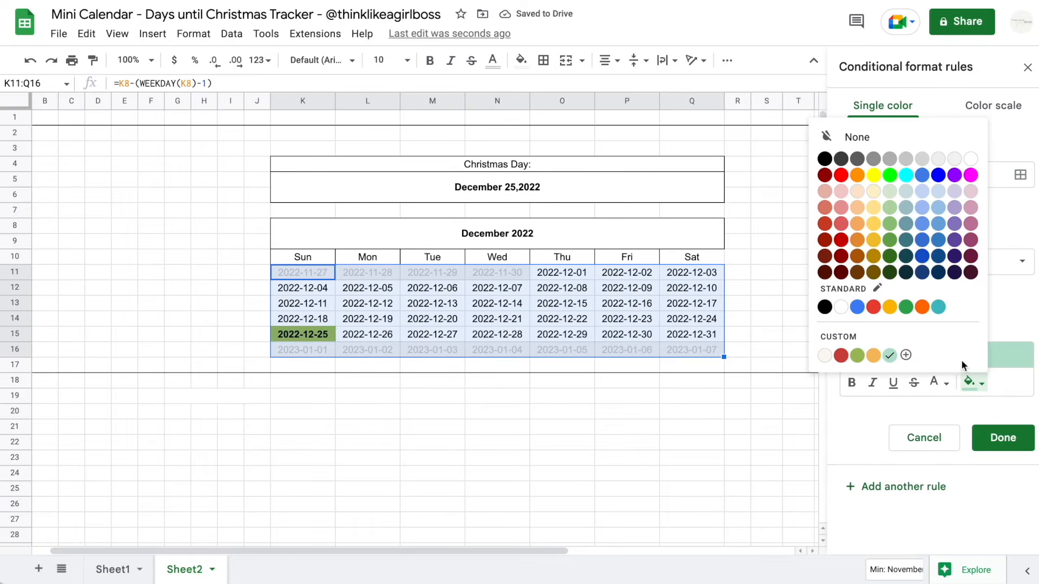
left_click(840, 356)
left_click(938, 382)
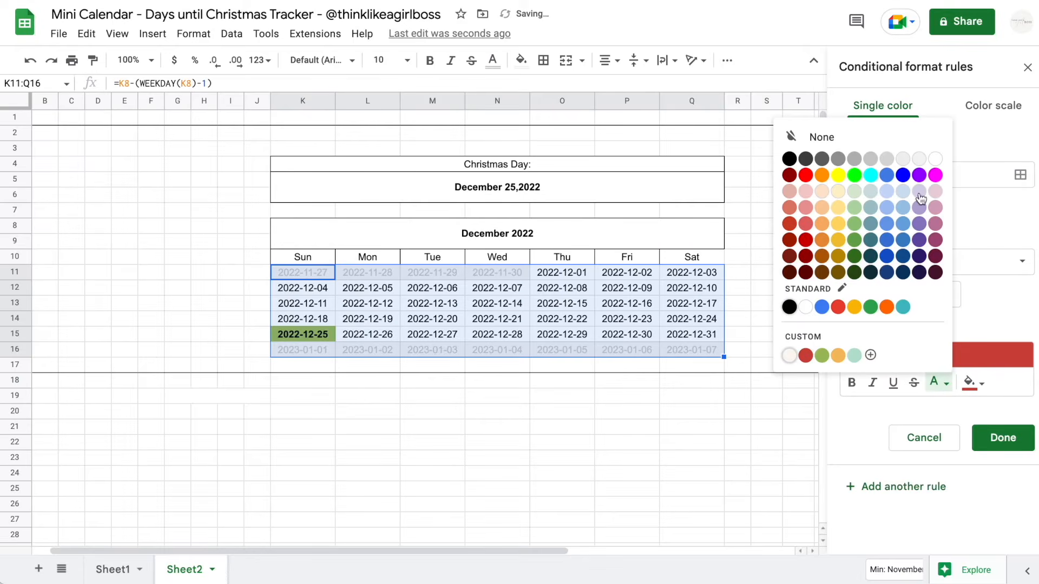
left_click(935, 158)
left_click(1003, 437)
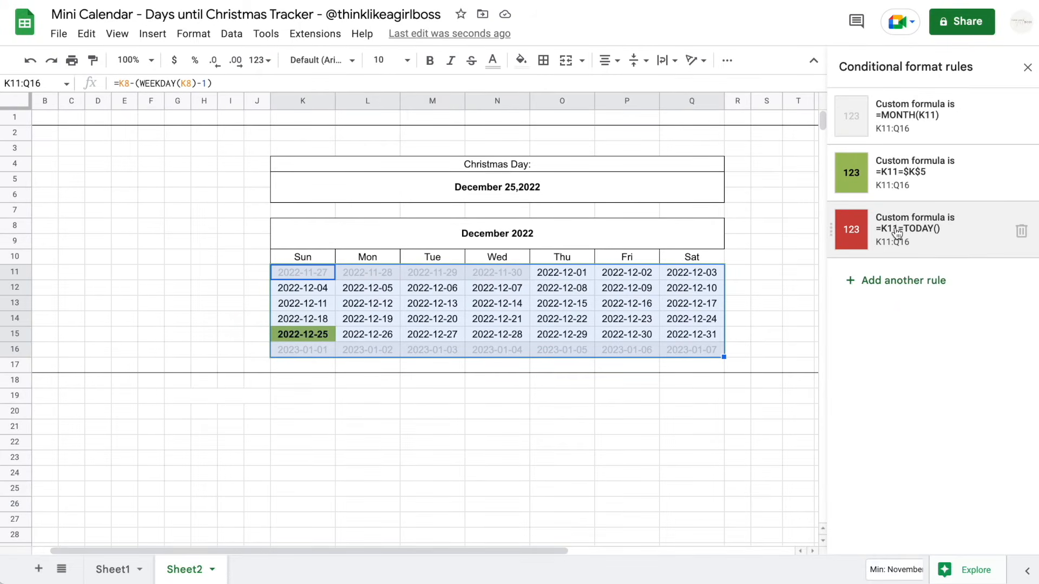
left_click_drag(844, 238, 840, 120)
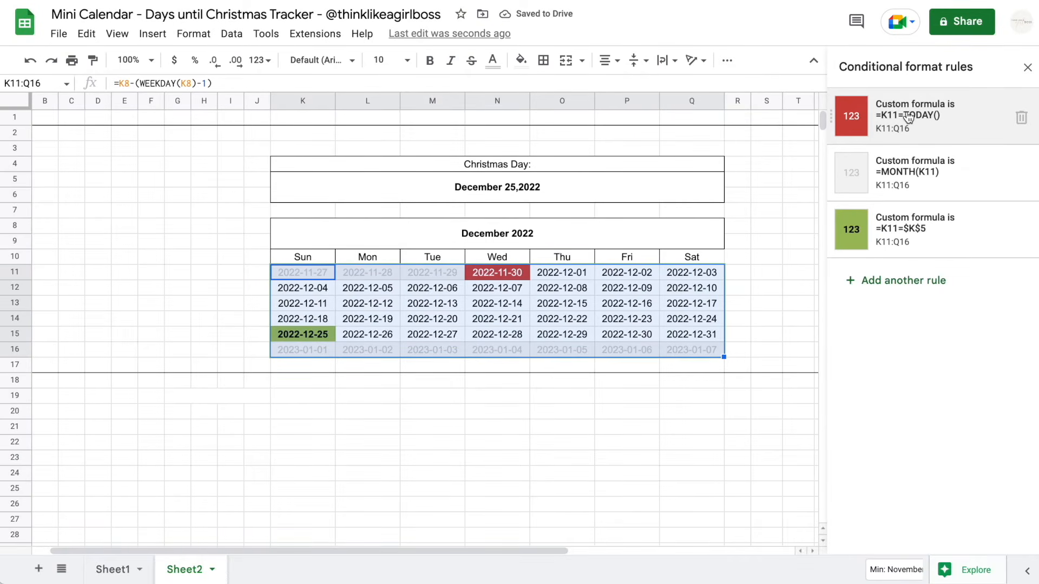
left_click(1027, 67)
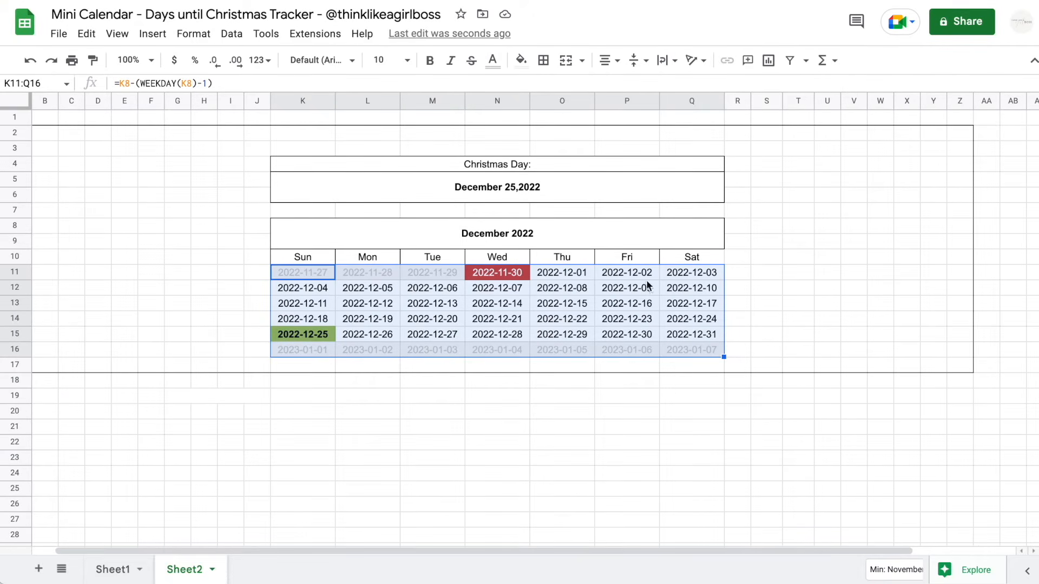
Apply a custom date format to the calendar dates in K11:Q16 that shows only the day without a leading zero.
left_click(125, 287)
left_click_drag(291, 272, 690, 349)
left_click(194, 34)
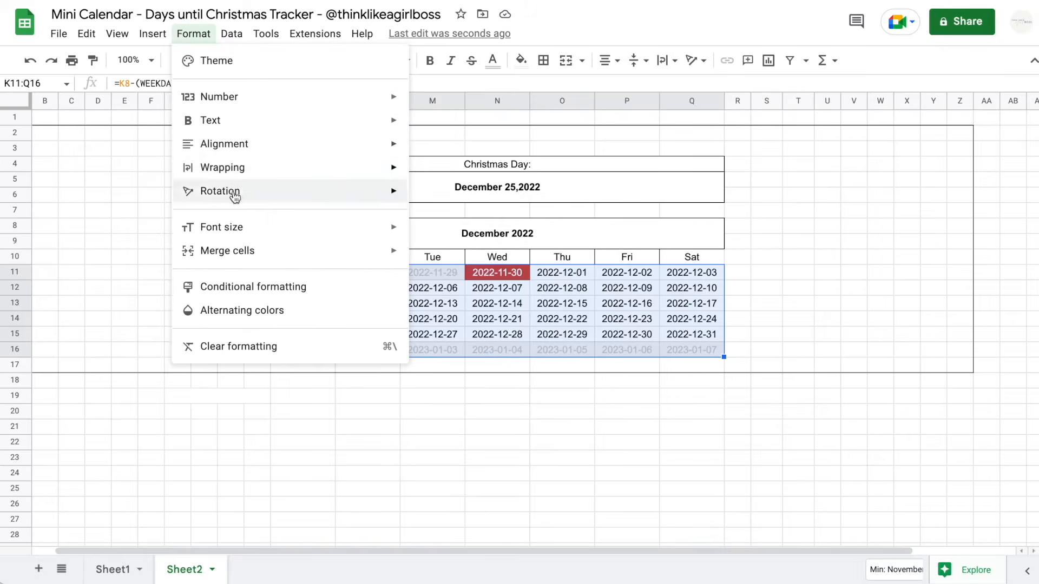
mouse_move(219, 96)
left_click(512, 545)
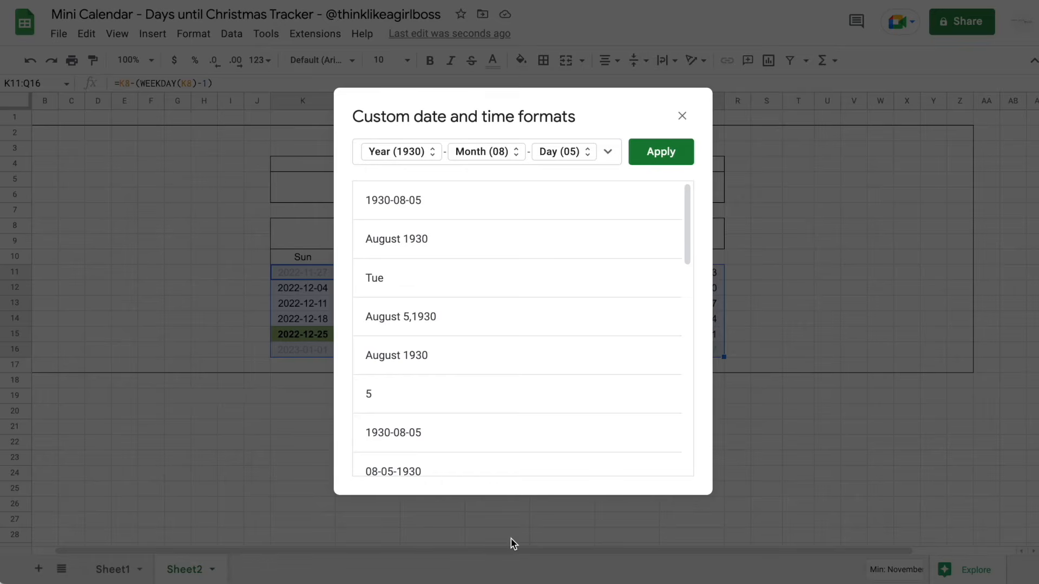
left_click(404, 403)
left_click(608, 152)
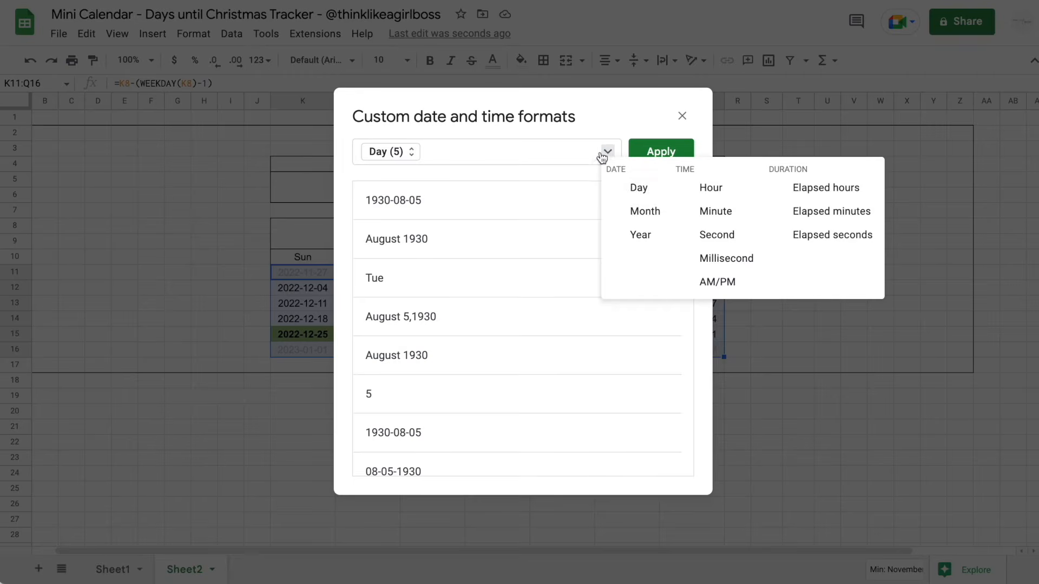
left_click(540, 151)
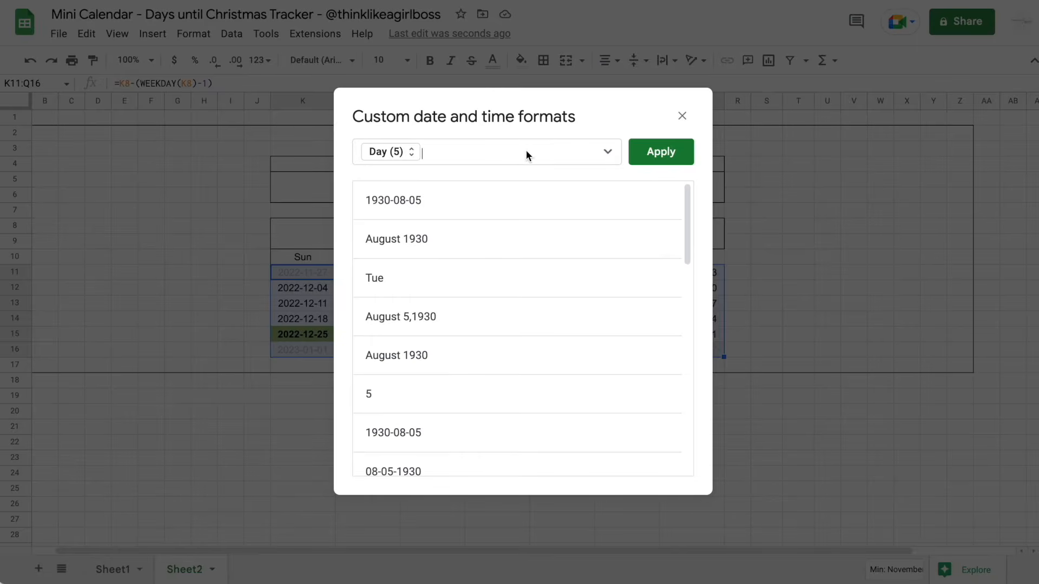
left_click(661, 157)
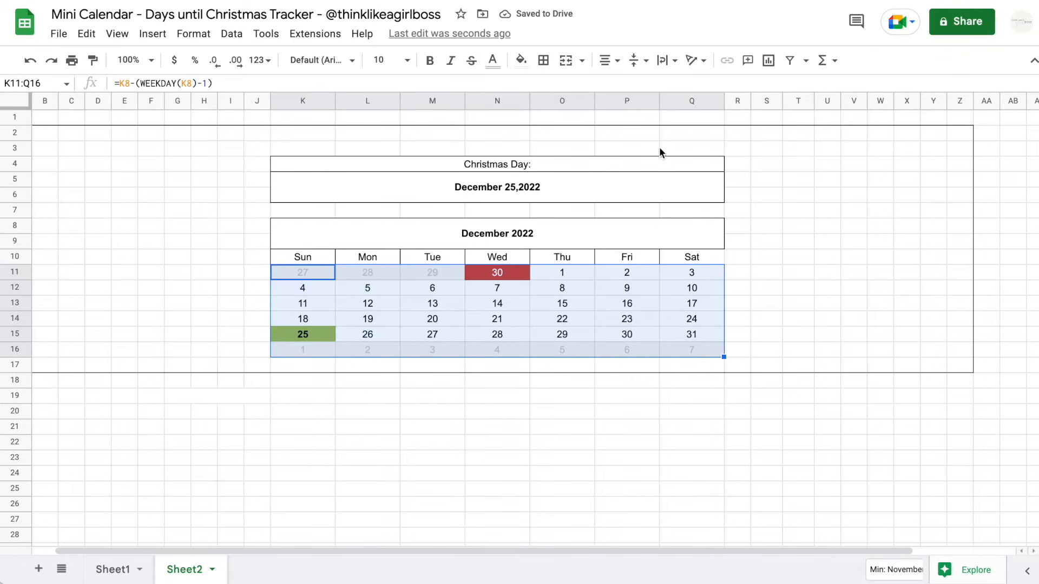
Narrow columns K through Q together to suit the short day numbers.
left_click_drag(717, 101, 303, 101)
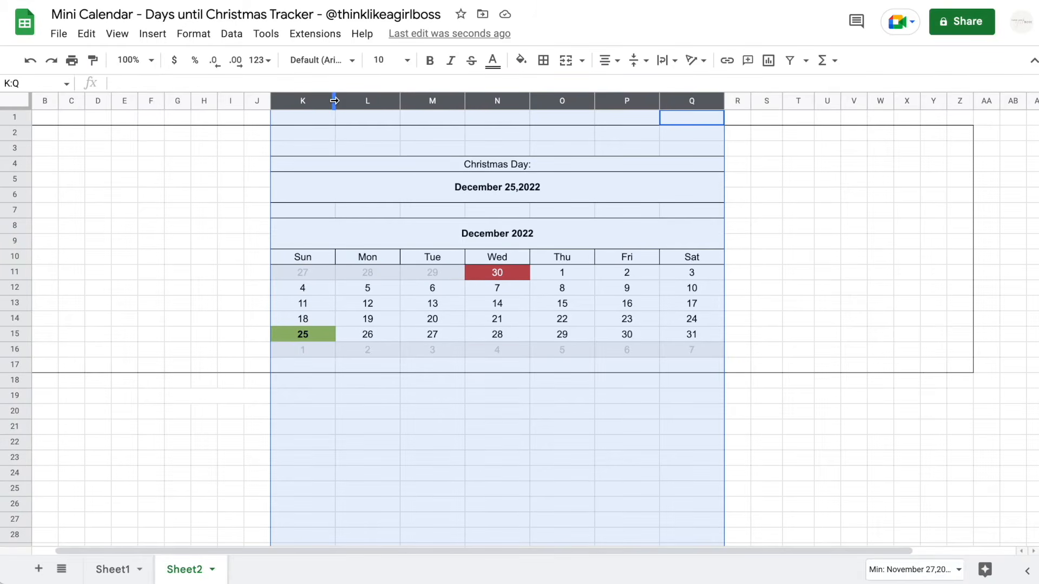
left_click_drag(334, 100, 309, 102)
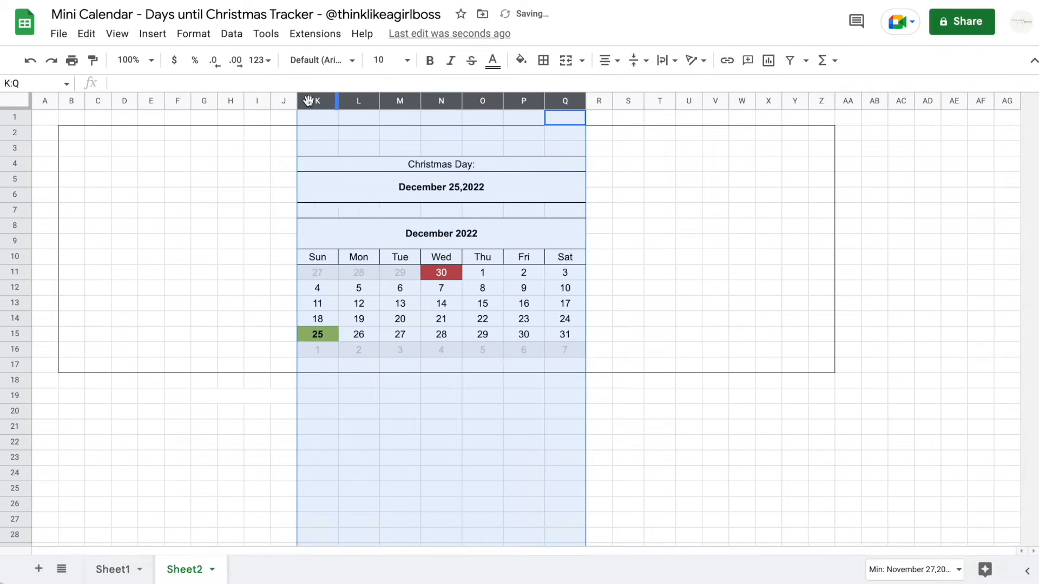
Examine the formulas behind the November and January month headings on Sheet1.
left_click(110, 568)
left_click(273, 249)
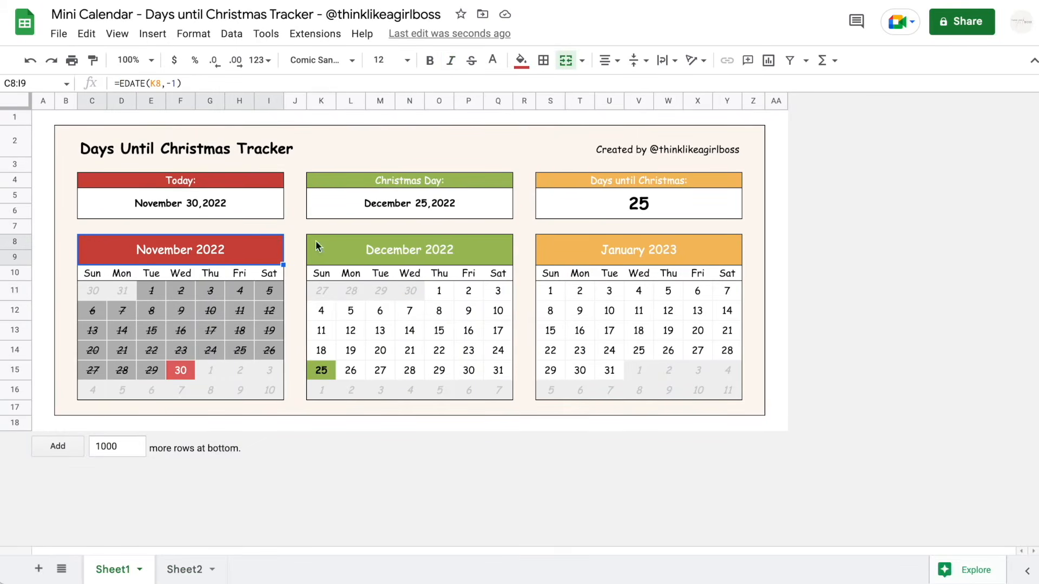
left_click(566, 246)
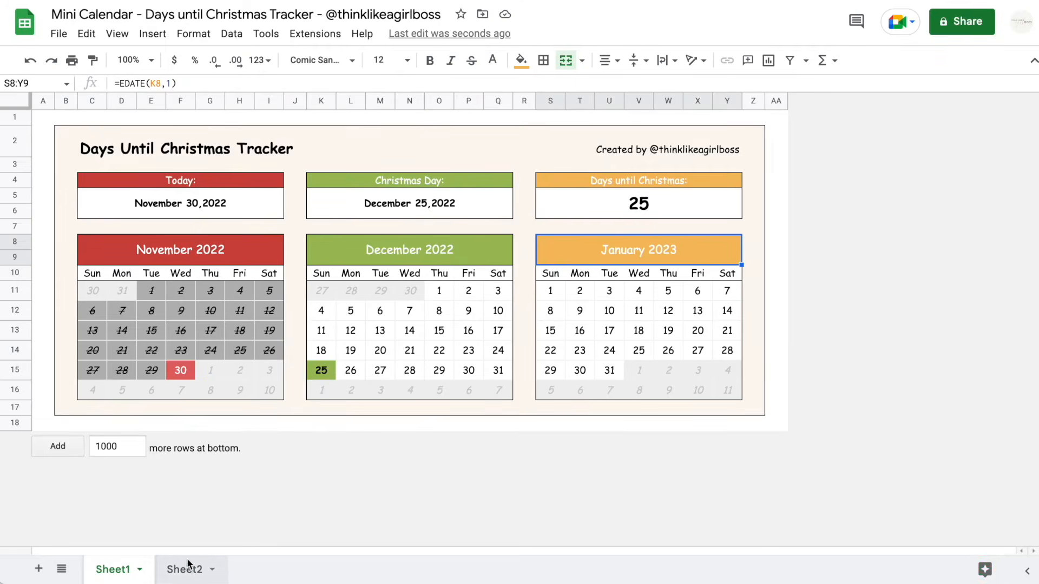
Copy the December calendar block K8:Q16 on Sheet2 and paste it at C8 and at S8.
left_click(187, 565)
left_click_drag(469, 226, 517, 351)
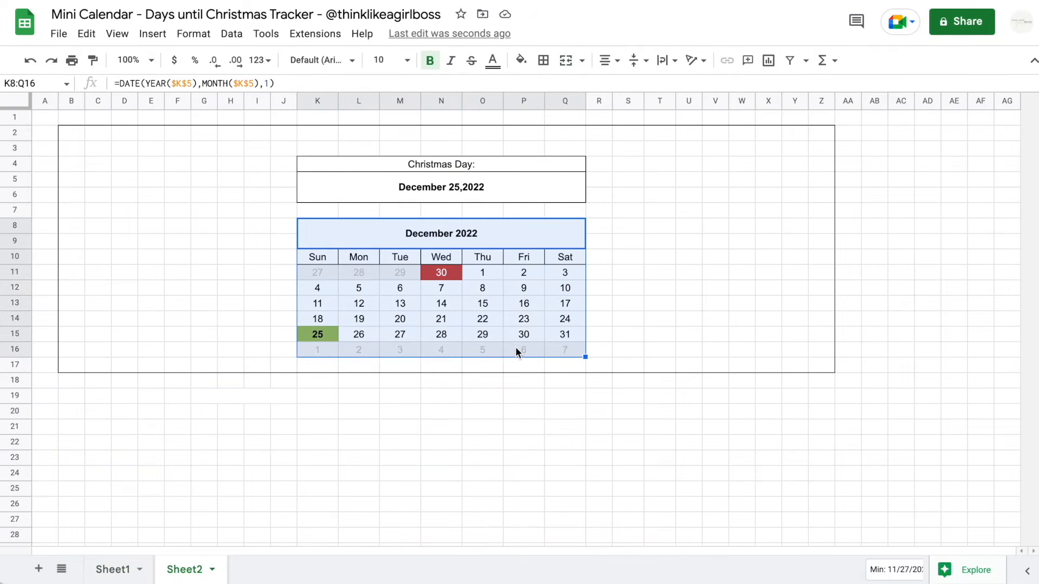
key("ctrl+c")
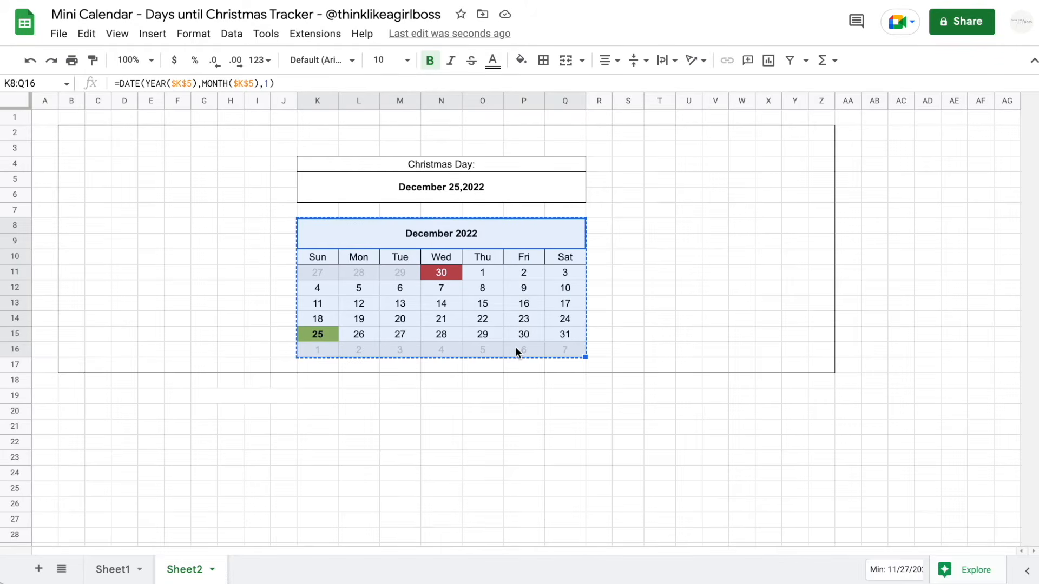
left_click(99, 228)
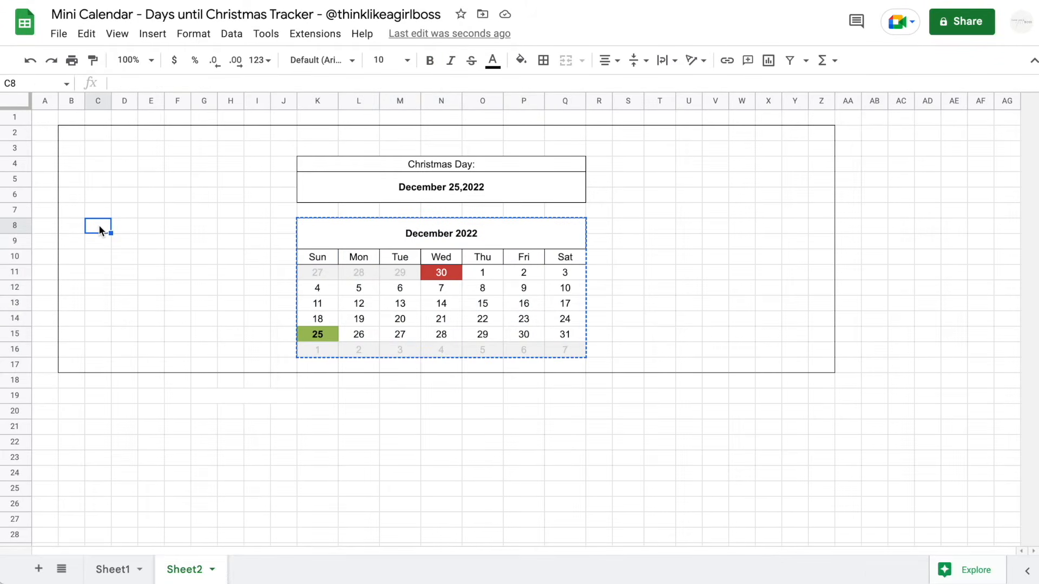
key("ctrl+v")
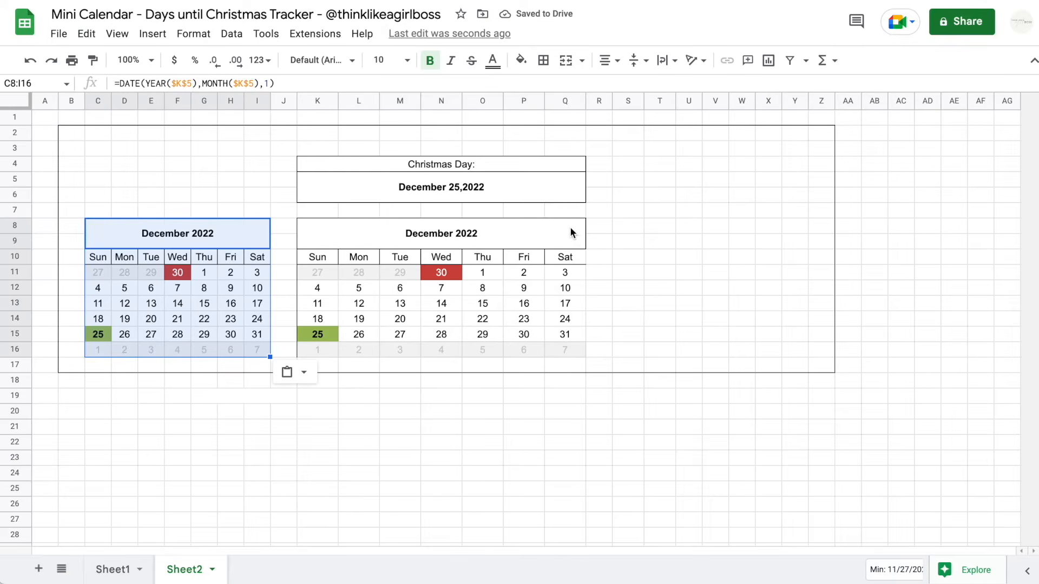
left_click(626, 230)
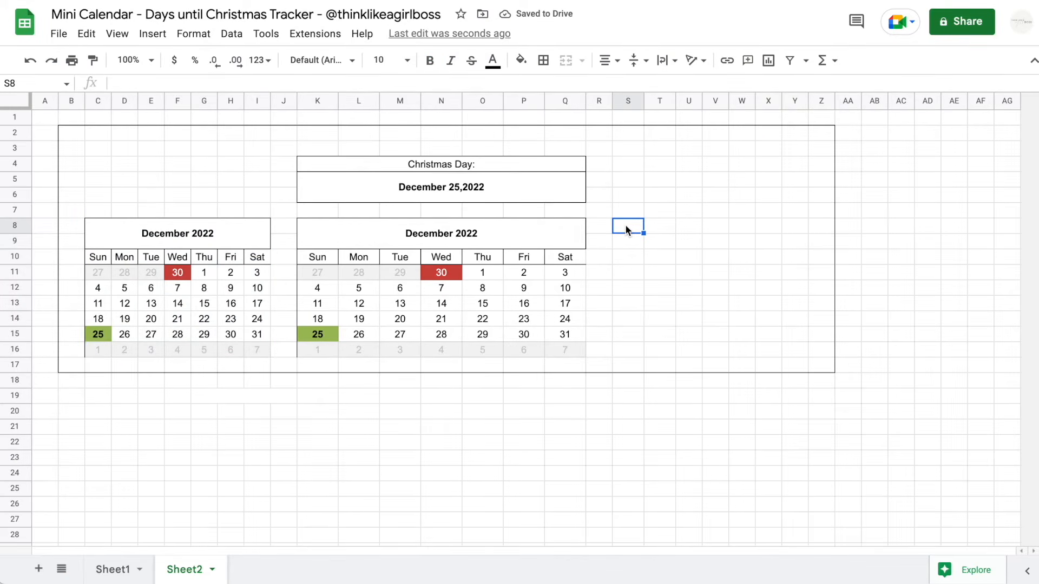
key("ctrl+v")
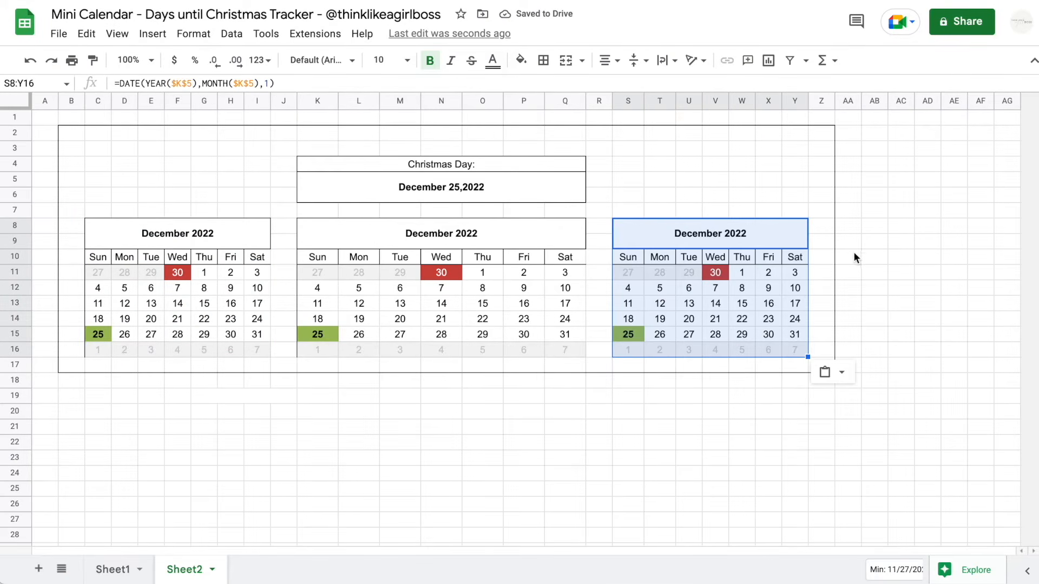
Replace the month heading in merged cell C8:I9 with the formula =EDATE(K8,-1).
left_click(232, 239)
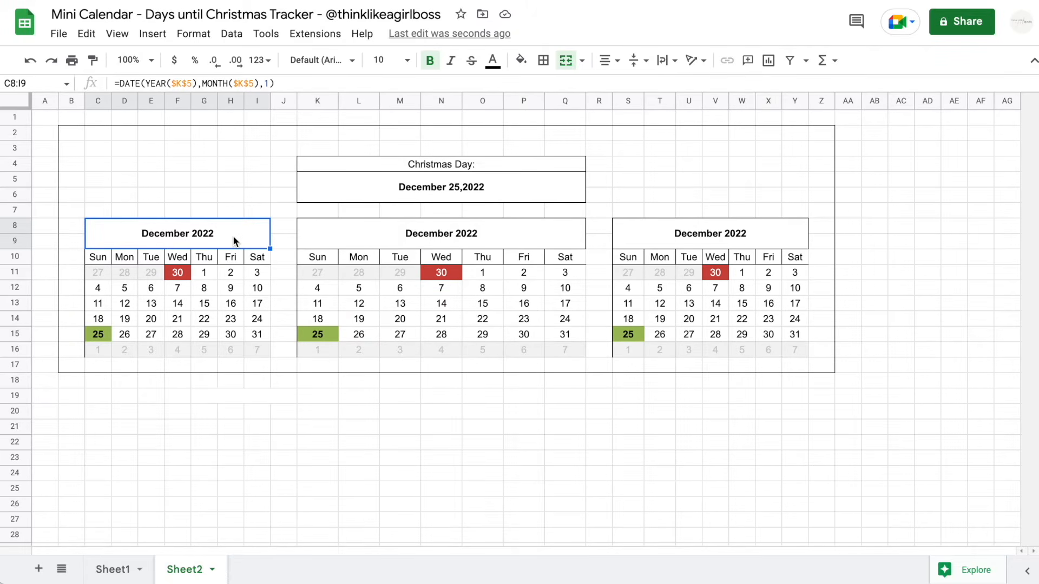
type("=EDATE(")
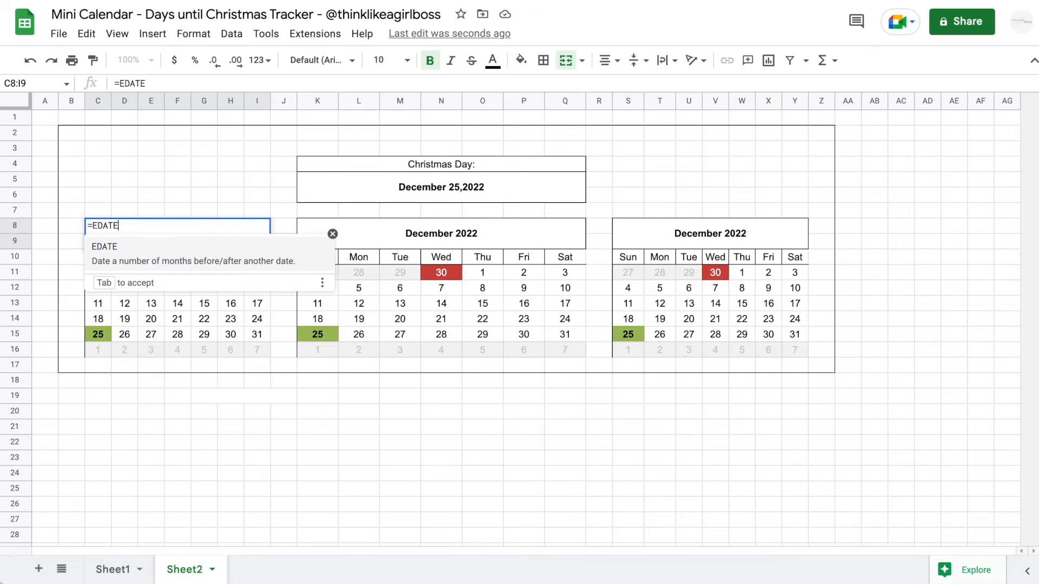
left_click(394, 238)
type(",")
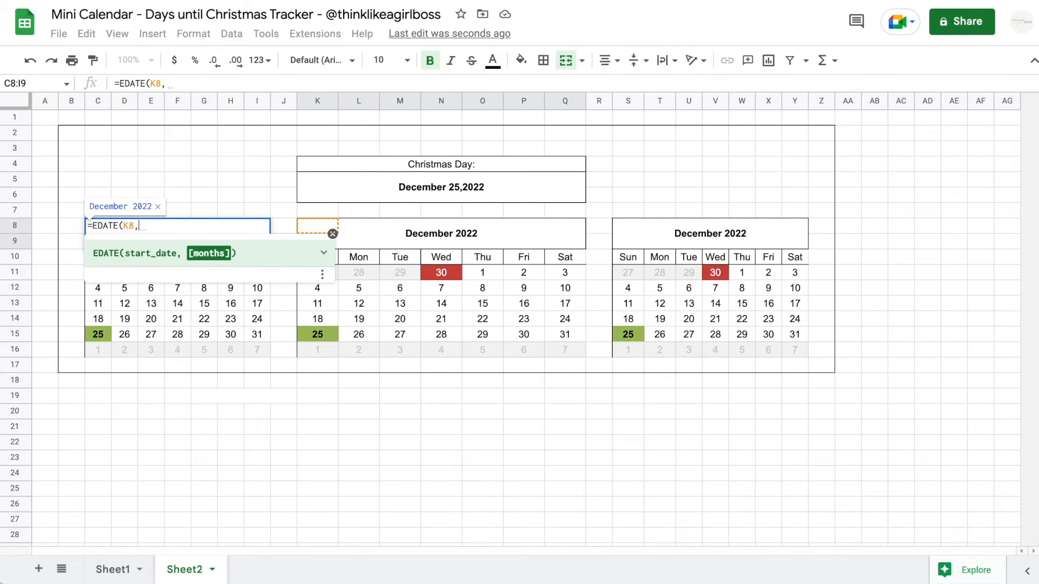
type("-1)")
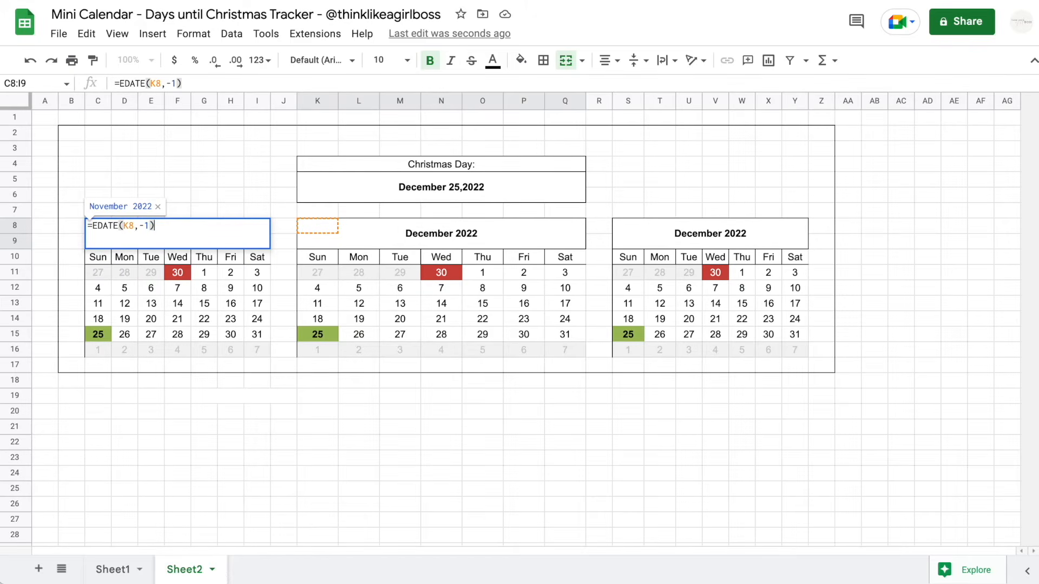
key("Return")
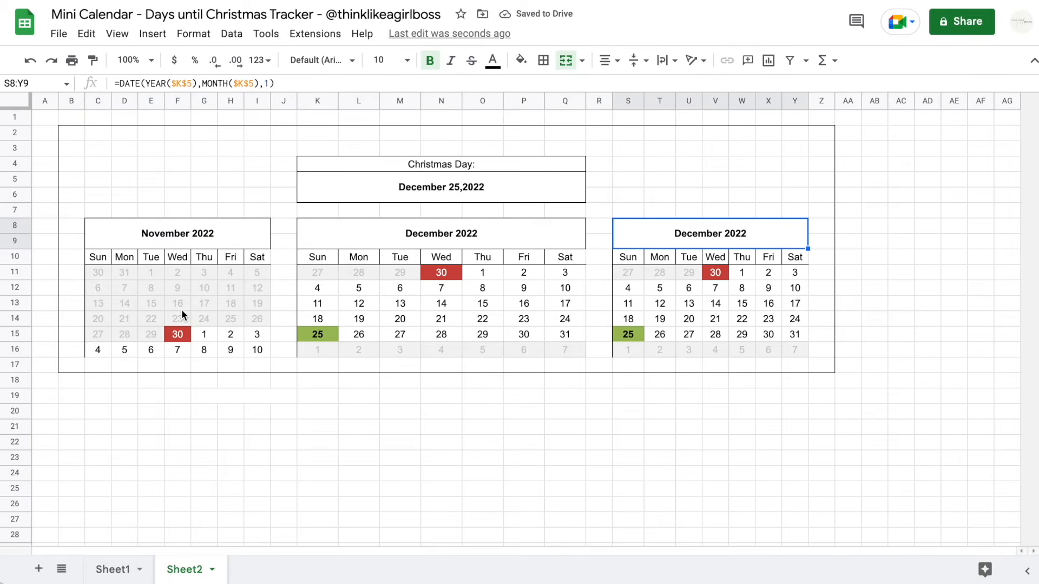
Replace the month heading in merged cell S8:Y9 with the formula =EDATE(K8,1).
type("=")
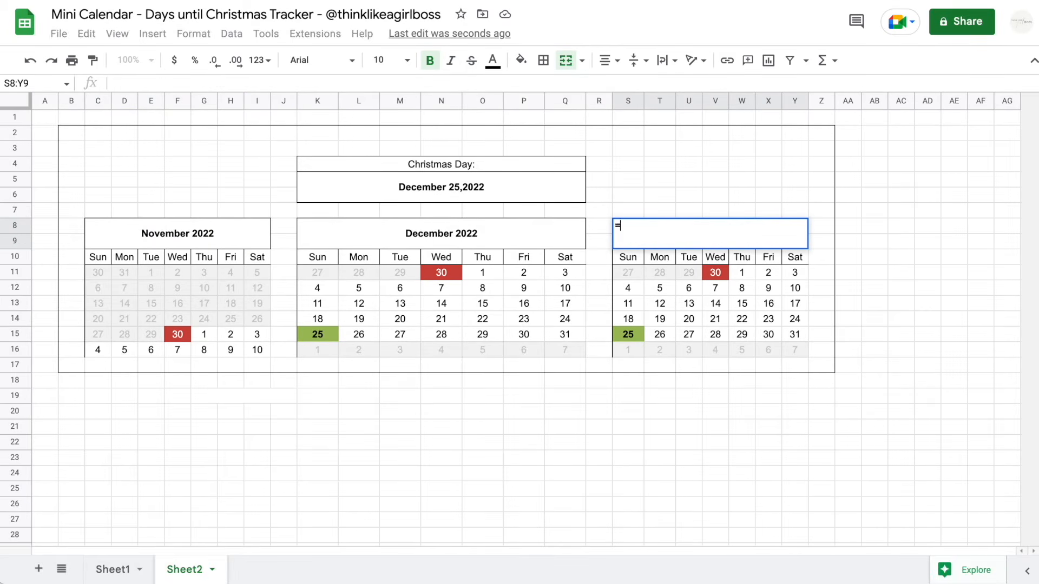
type("EDATE(")
left_click(324, 237)
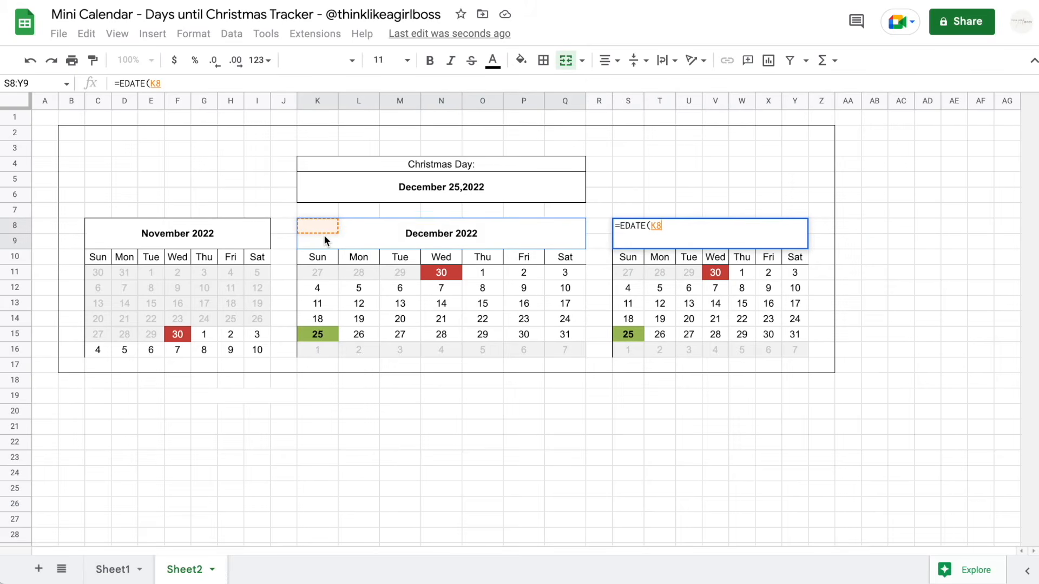
type(",1")
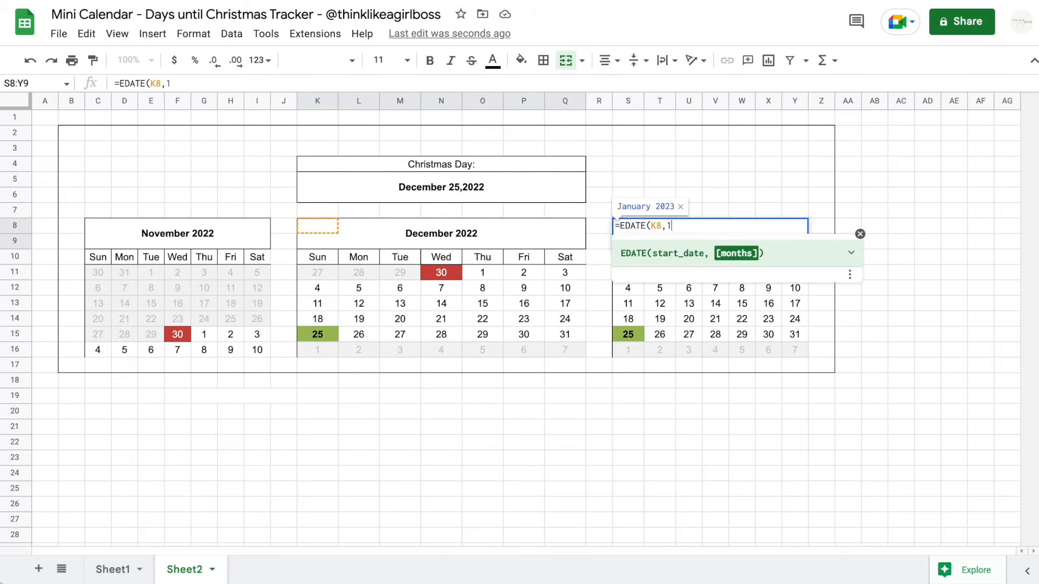
type(")")
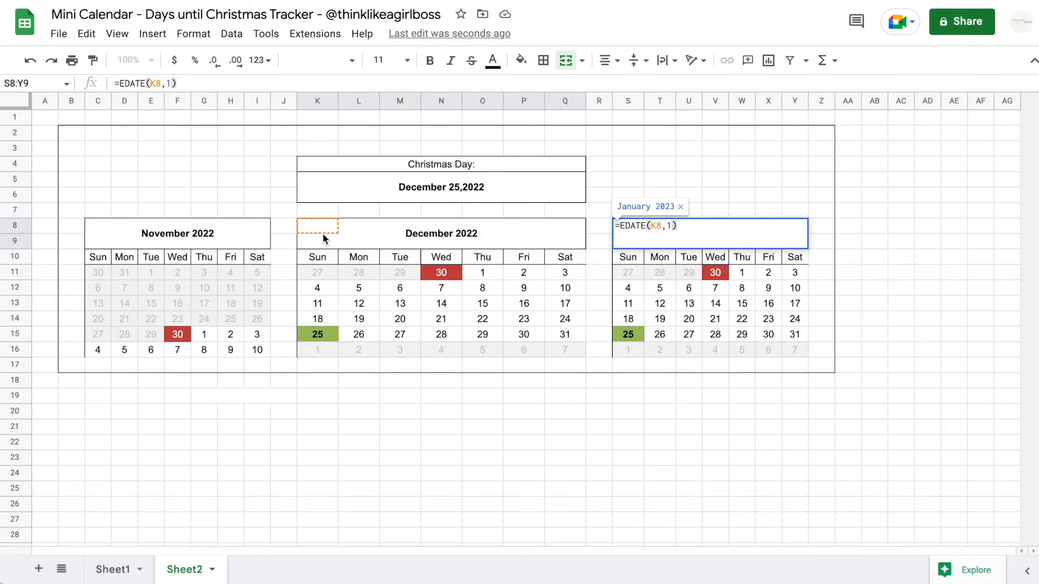
key("Return")
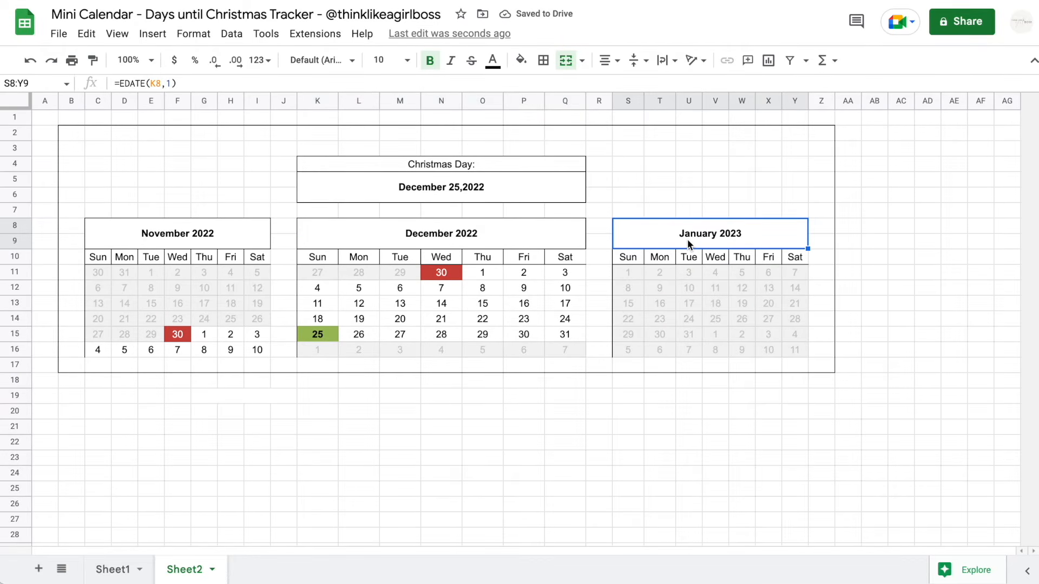
Compare the formulas behind the three month headings and the greyed-out November day cells.
left_click(551, 234)
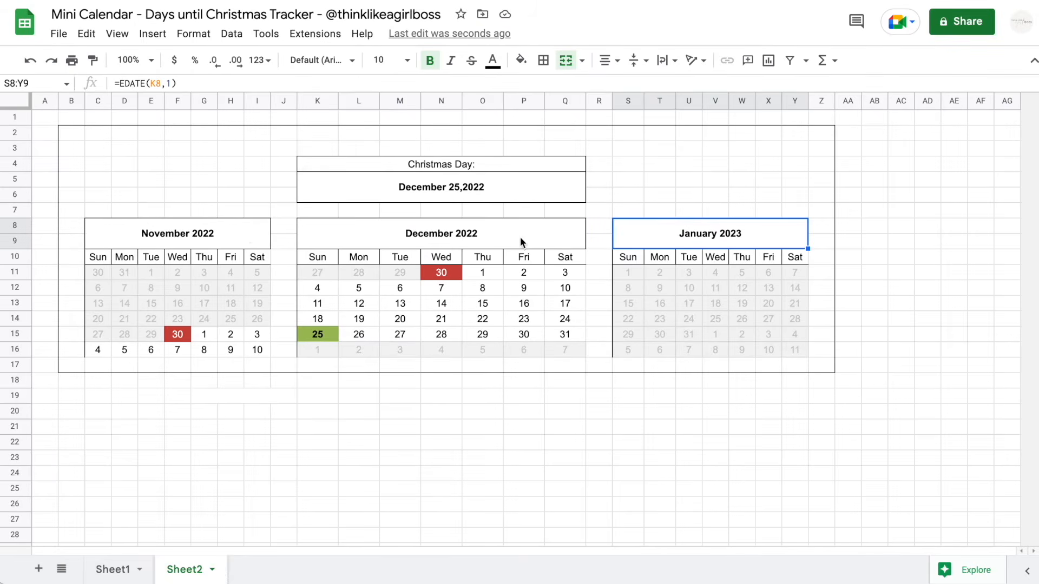
left_click(314, 243)
left_click(248, 236)
left_click(481, 234)
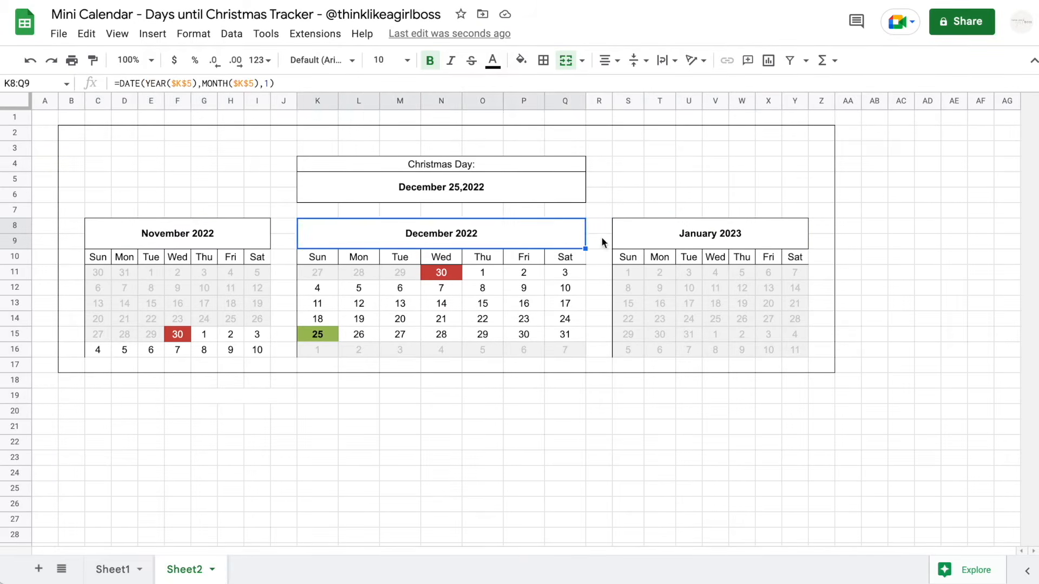
left_click(648, 239)
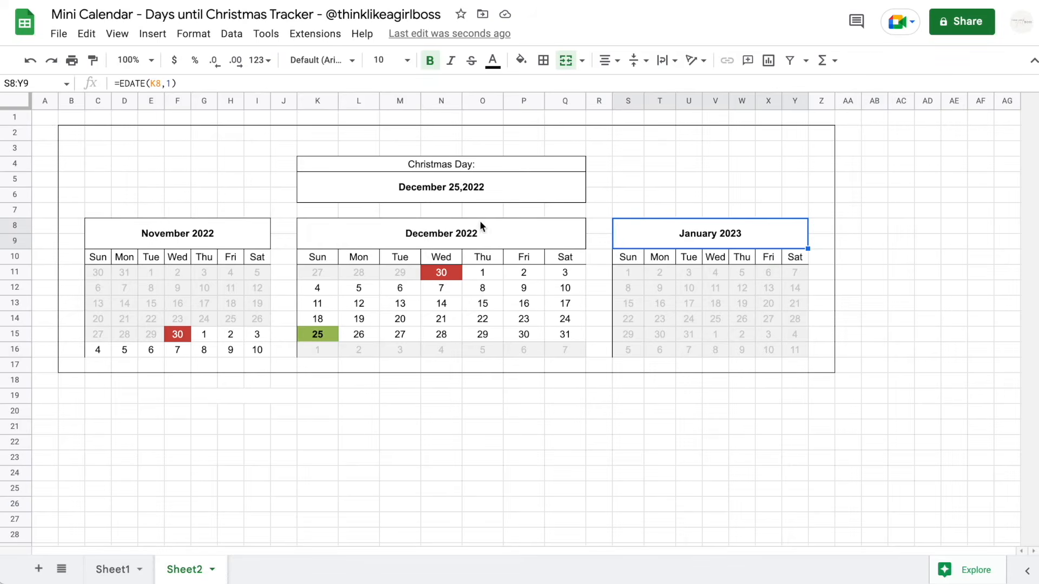
left_click(343, 232)
left_click(247, 238)
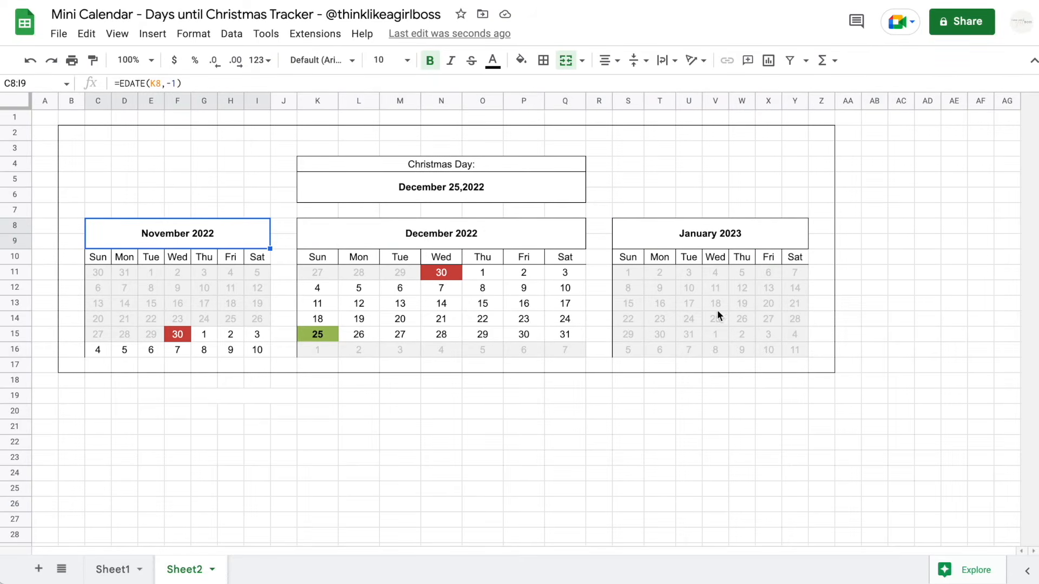
left_click(151, 288)
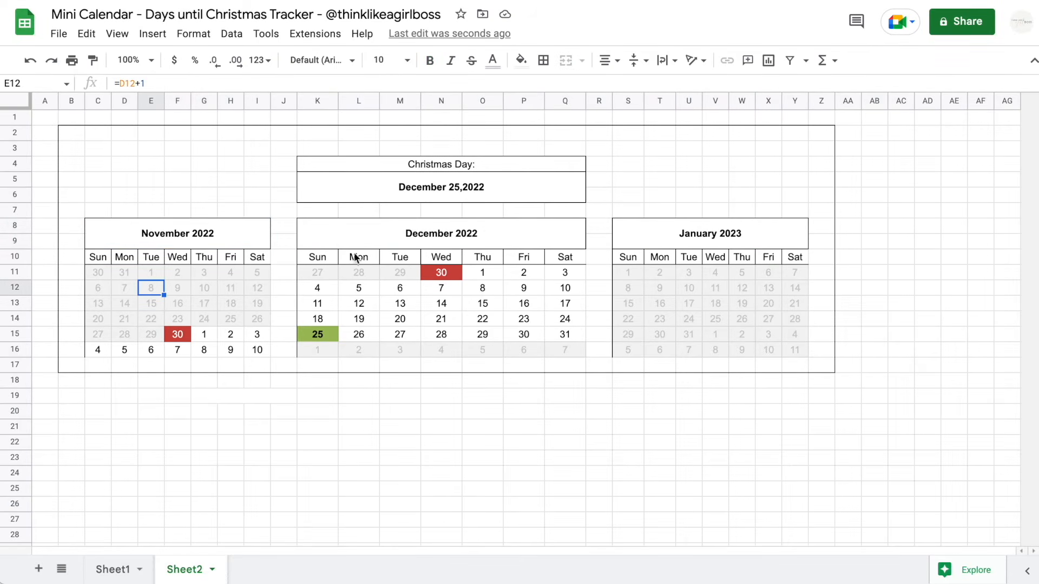
left_click(200, 295)
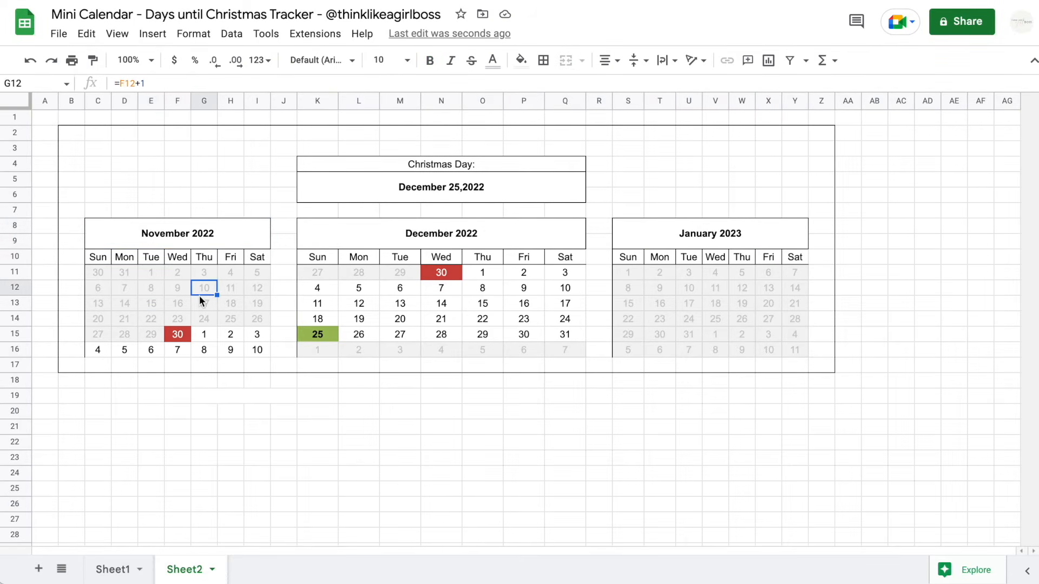
Open the grey MONTH(C11) conditional formatting rule that covers all three calendars for editing.
left_click(162, 292)
left_click(193, 33)
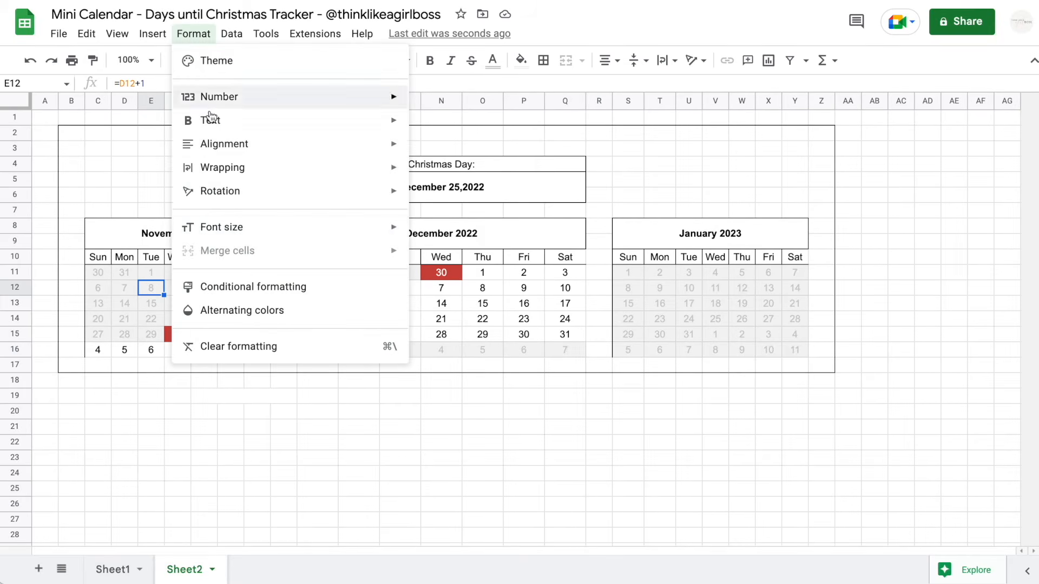
left_click(242, 287)
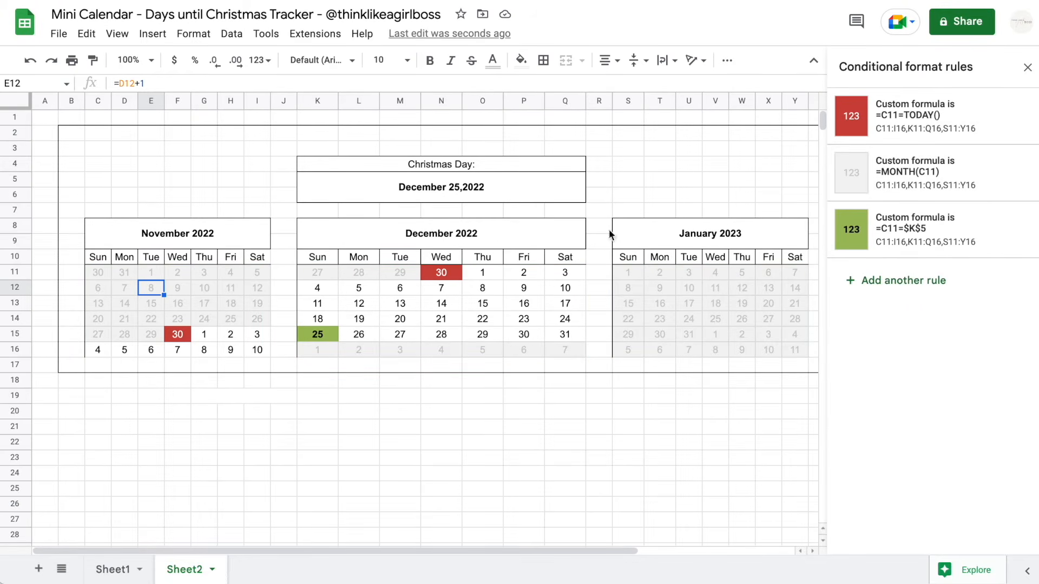
left_click(914, 175)
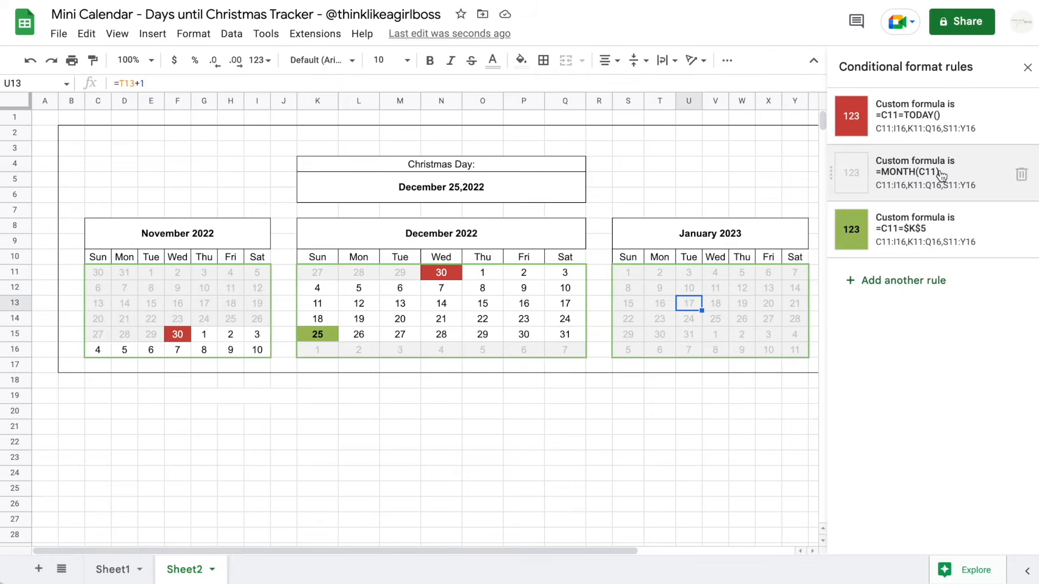
left_click(939, 180)
left_click(916, 292)
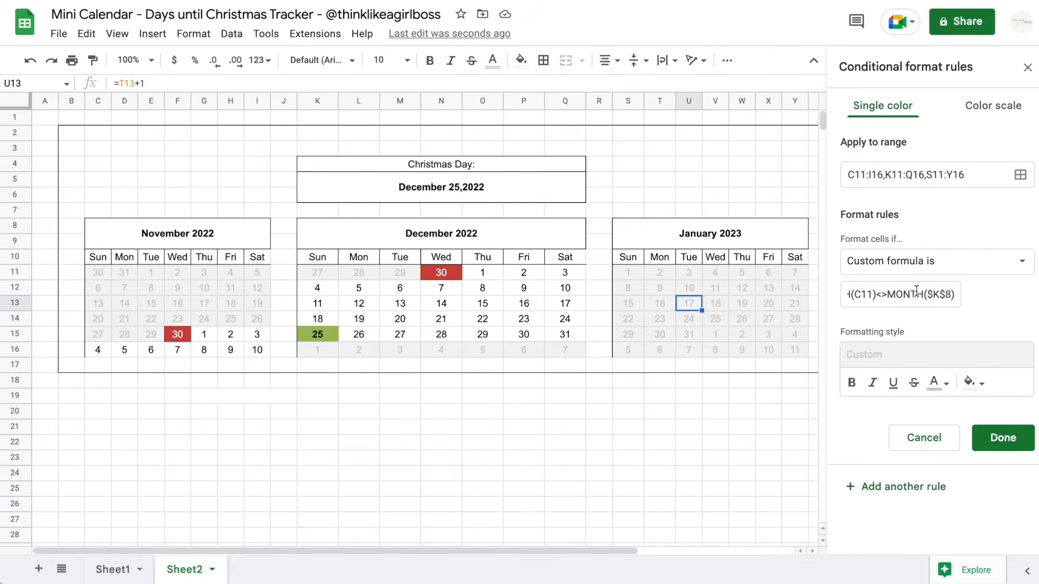
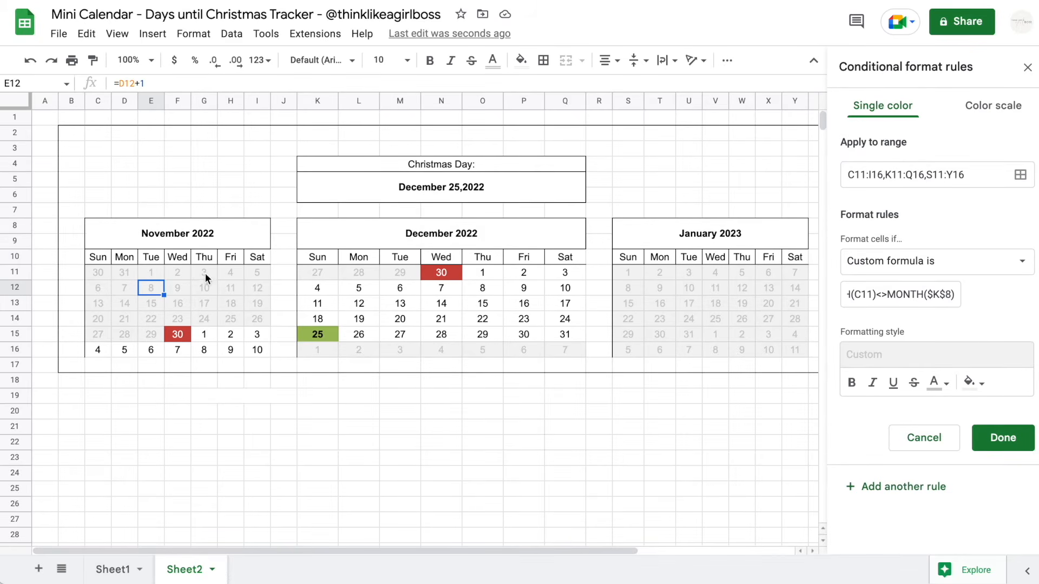
Examine the first, middle and last week rows of the December calendar to find a row lying wholly within the month.
left_click(18, 301)
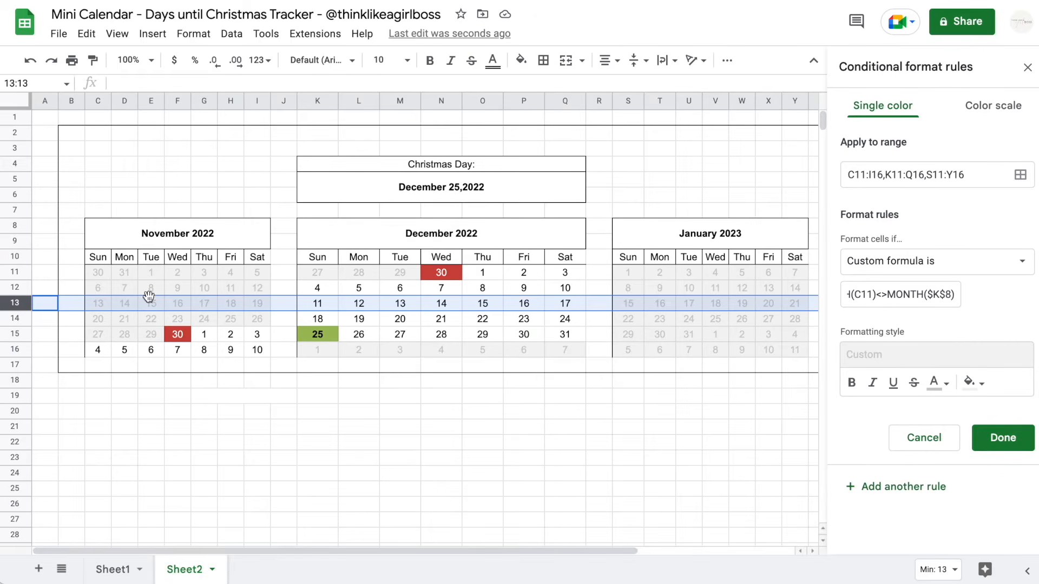
left_click_drag(103, 307, 569, 308)
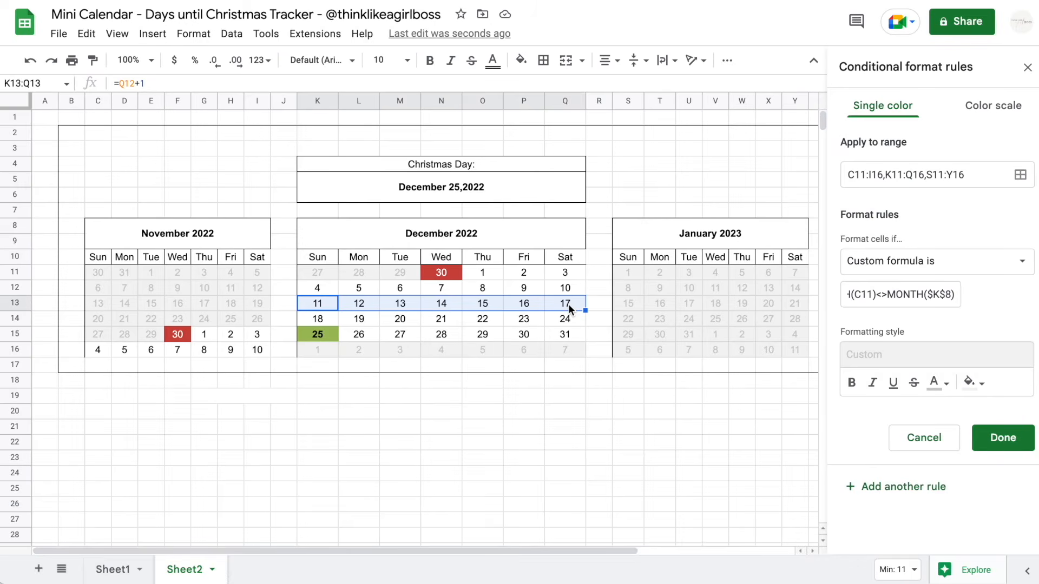
left_click_drag(323, 274, 551, 272)
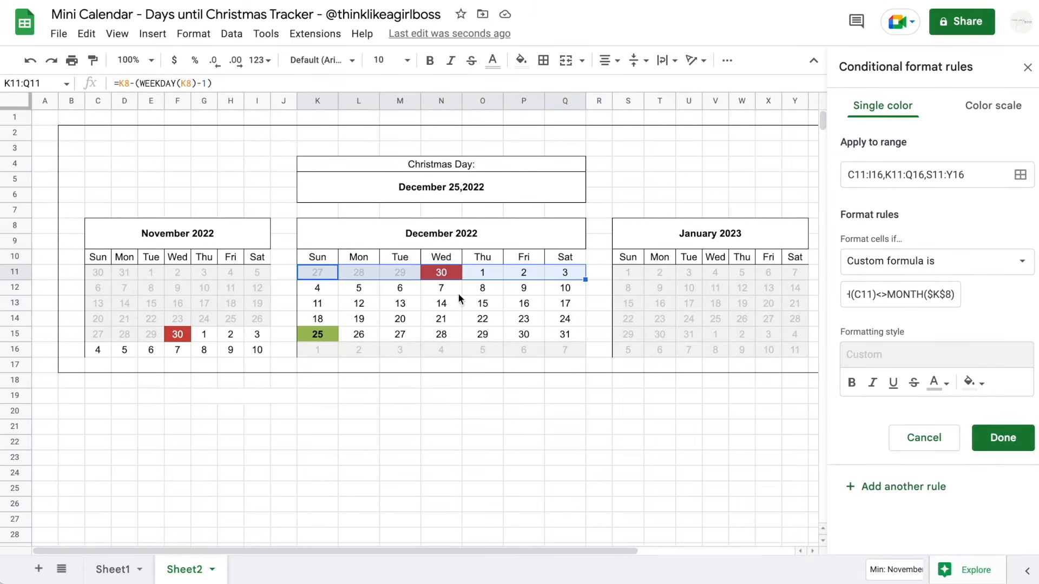
left_click_drag(331, 336, 584, 352)
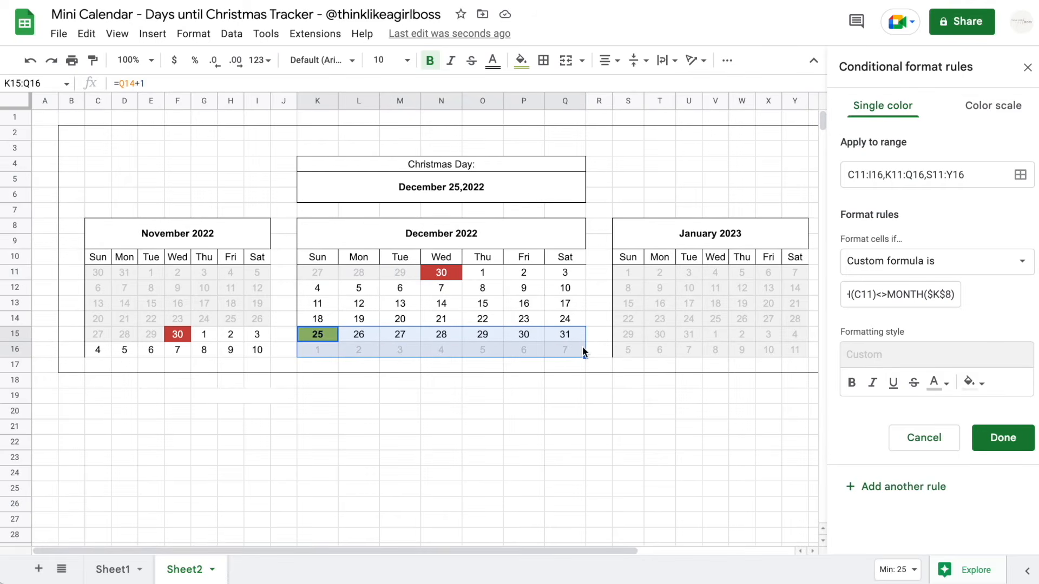
left_click_drag(324, 302, 562, 307)
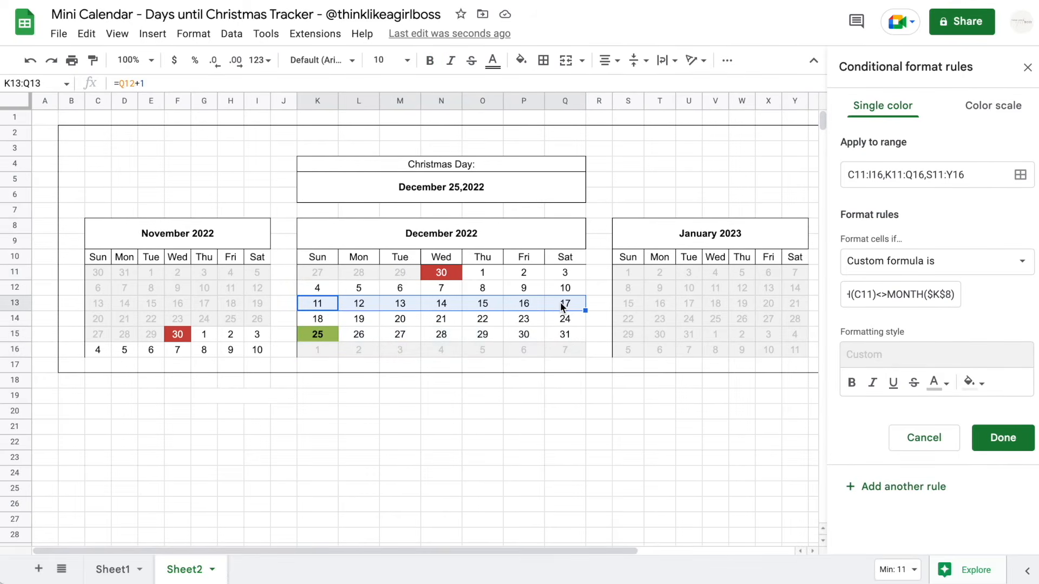
left_click_drag(321, 305, 568, 309)
left_click_drag(319, 308, 565, 306)
Change the rule's custom formula to =MONTH(C11)<>MONTH(C$13), replacing the fixed month heading reference.
scroll(897, 297, "left", 1)
scroll(896, 297, "right", 2)
scroll(897, 297, "left", 2)
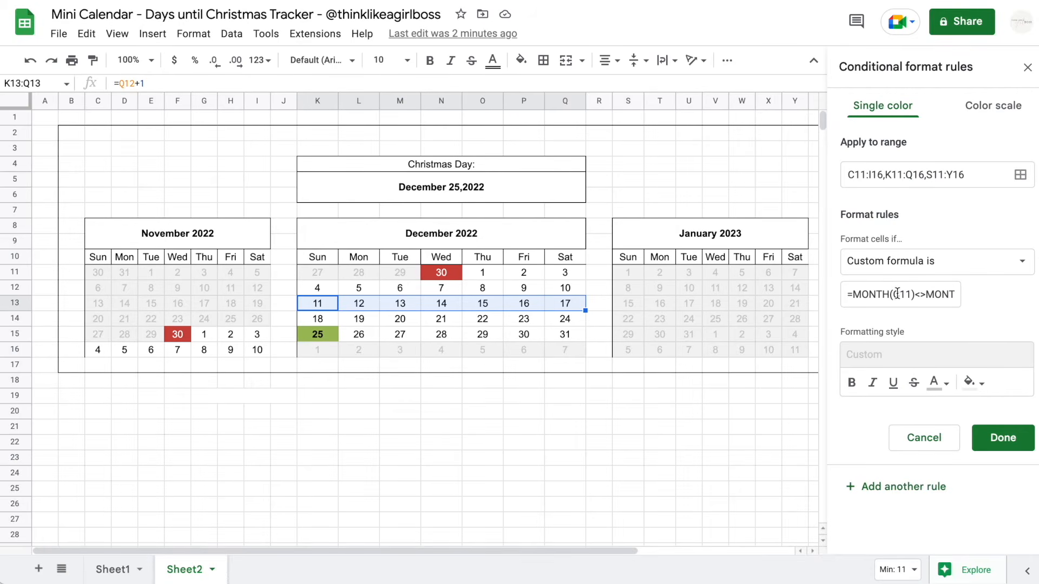
scroll(909, 294, "right", 2)
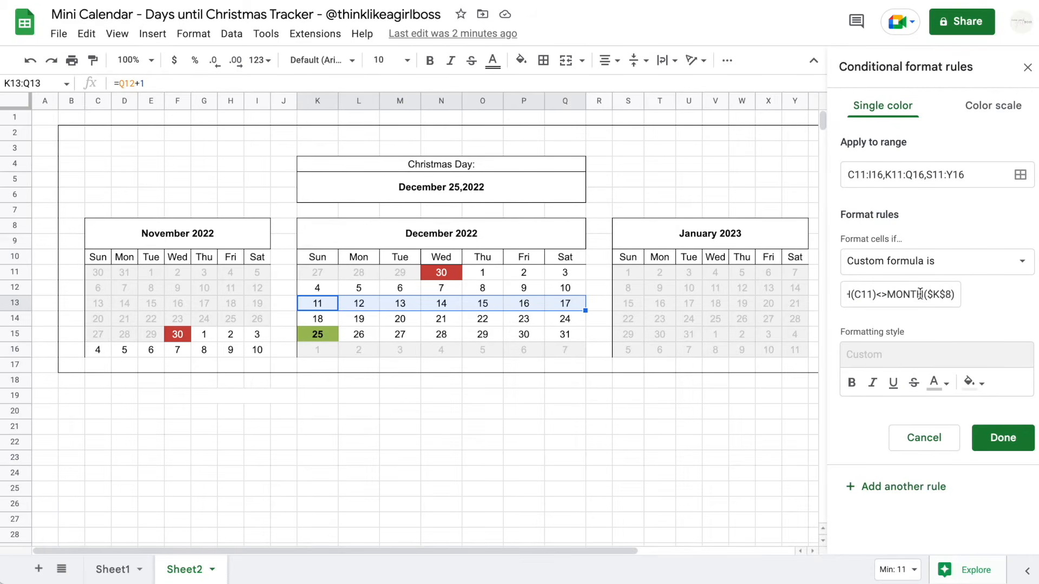
left_click_drag(925, 294, 951, 293)
key("BackSpace")
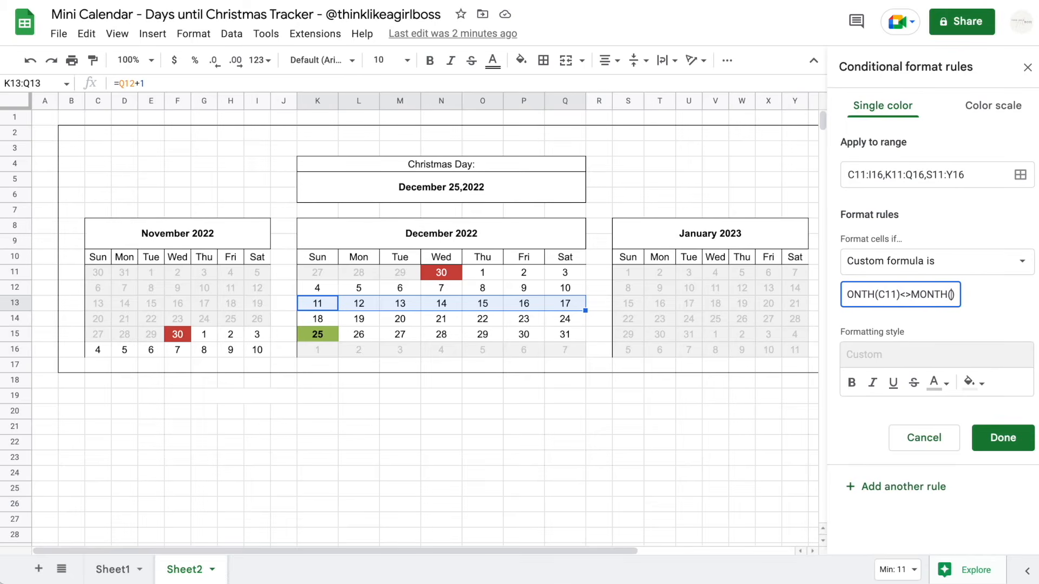
type("C$13")
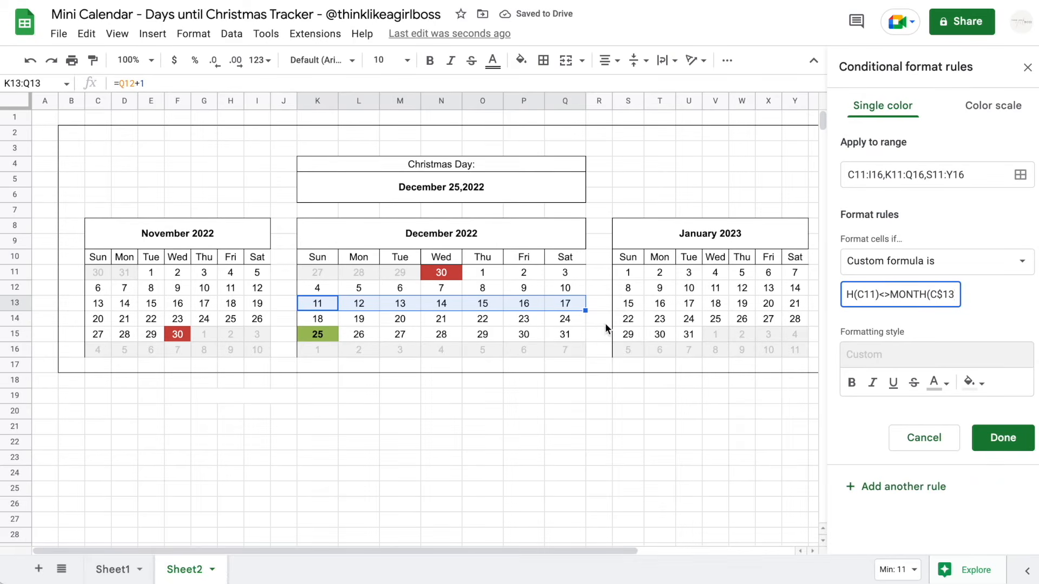
left_click(928, 294)
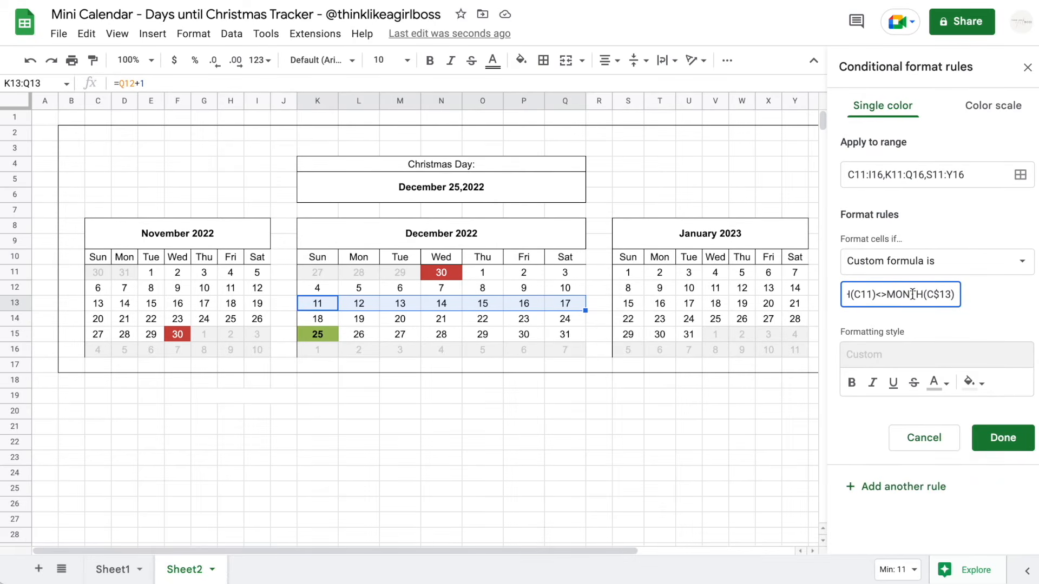
Compare November cells C11 and D11 with the row 13 cells in the same columns.
left_click(103, 275)
left_click(100, 303)
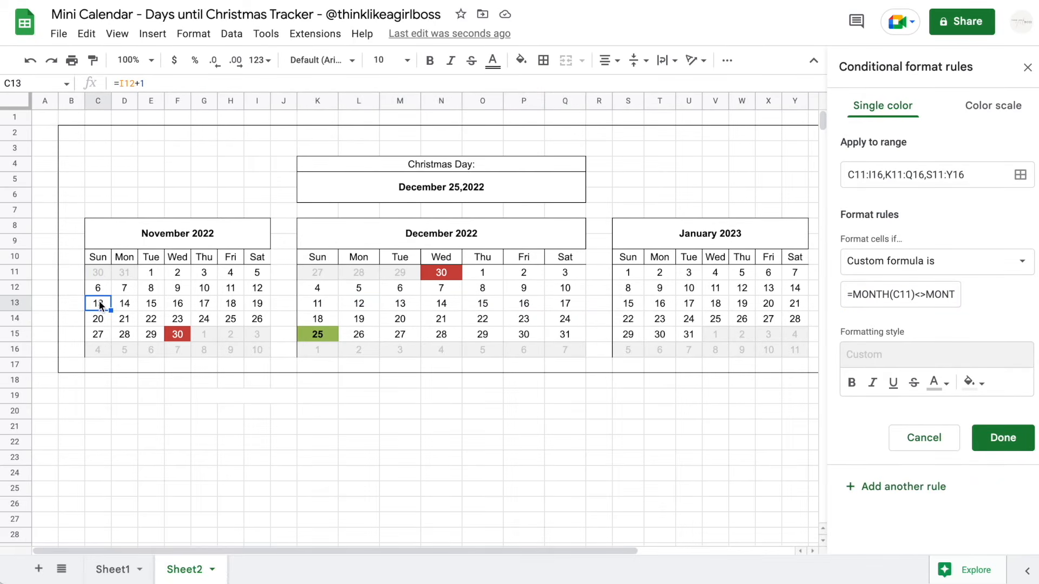
left_click(128, 271)
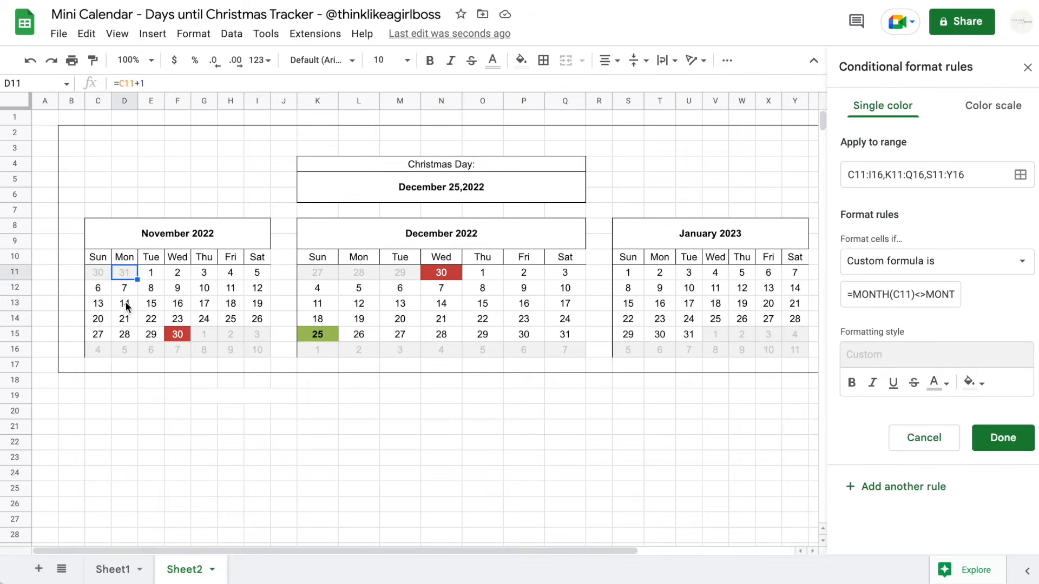
left_click(126, 302)
left_click(99, 273)
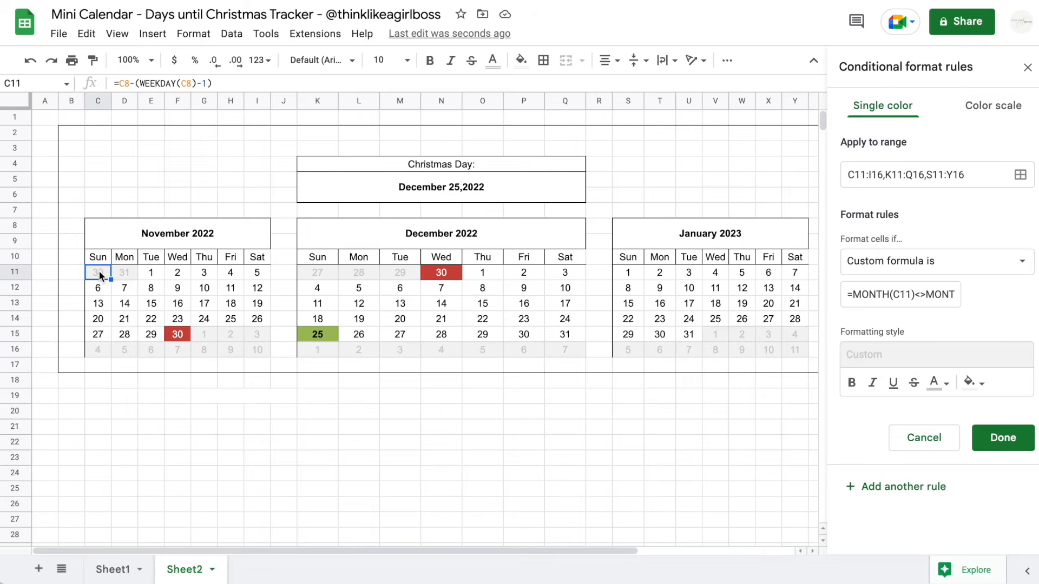
left_click(99, 307)
Review the custom formula's C11 and C$13 references against the November dates and save the conditional formatting rule.
left_click(899, 294)
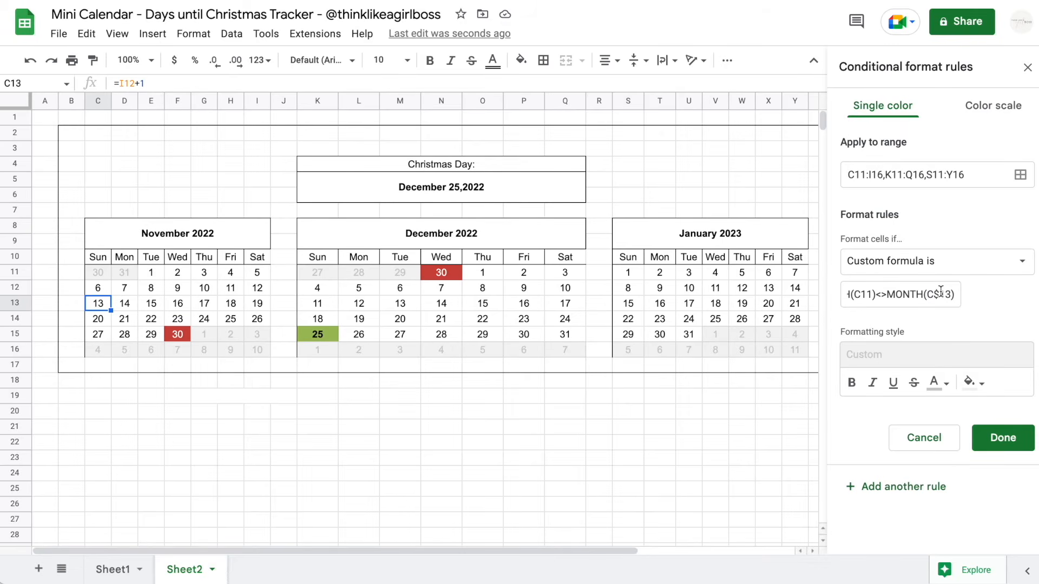
scroll(892, 296, "left", 1)
scroll(892, 297, "right", 1)
scroll(892, 297, "right", 1)
scroll(893, 297, "left", 2)
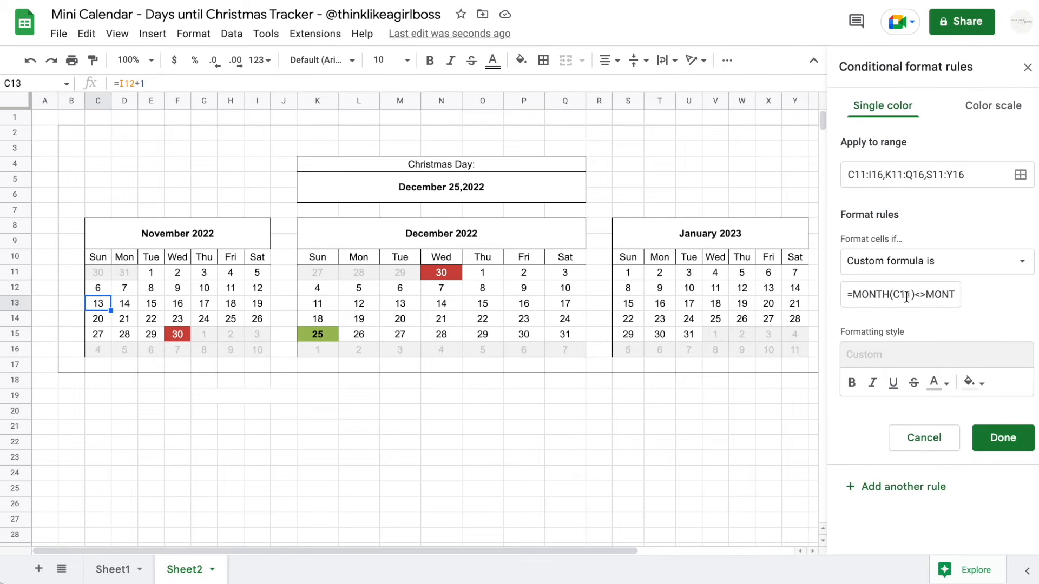
mouse_move(911, 297)
left_mouse_down()
mouse_move(894, 296)
mouse_move(949, 296)
mouse_move(927, 297)
left_mouse_up()
scroll(895, 296, "right", 1)
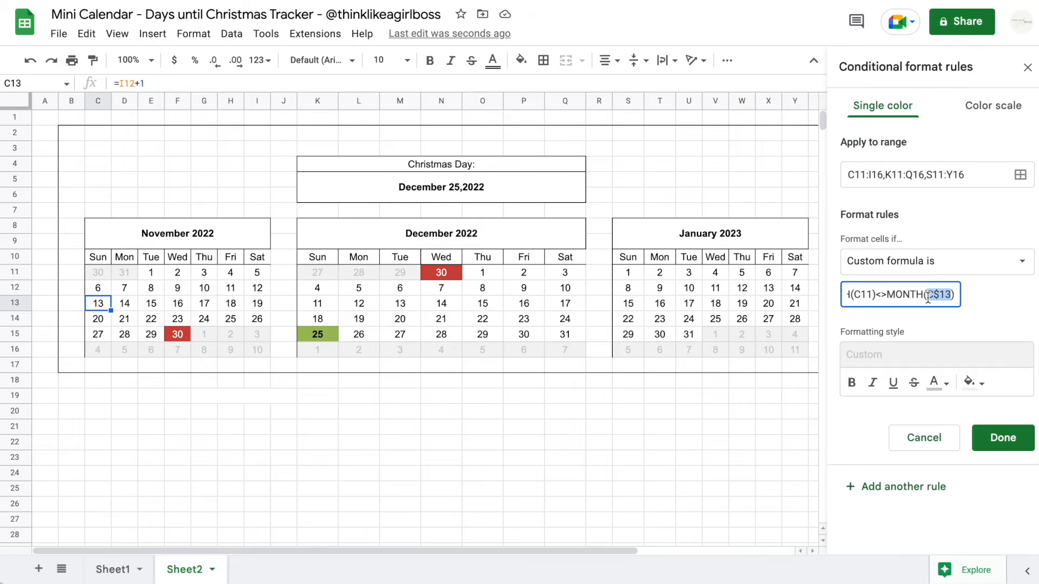
scroll(927, 297, "left", 1)
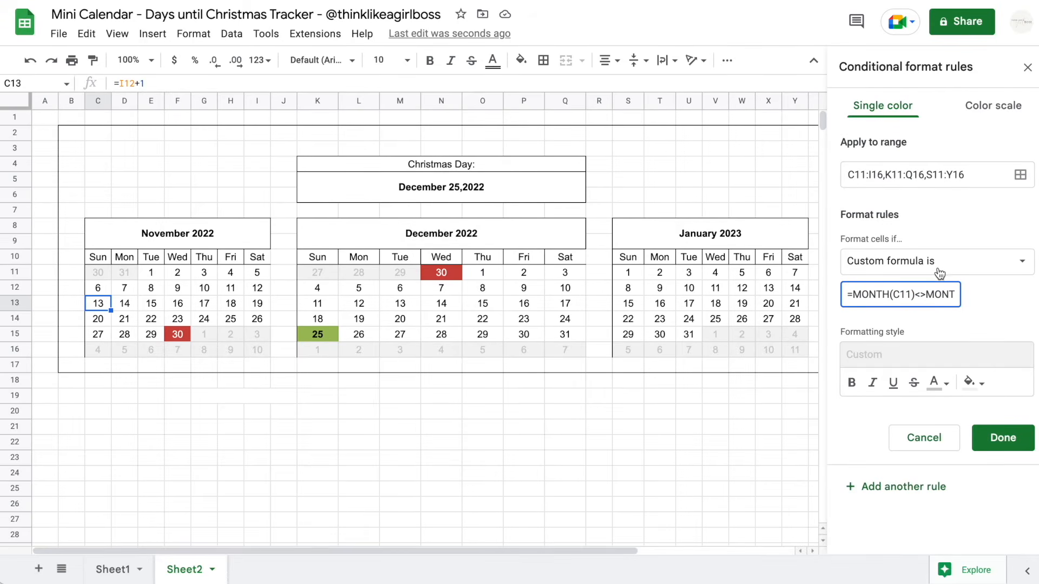
left_click(118, 274)
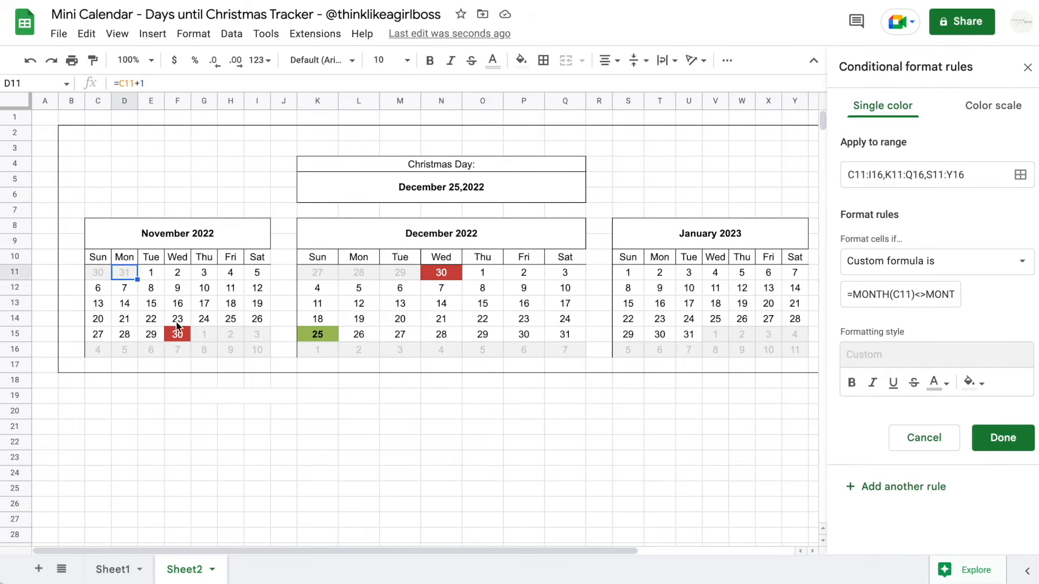
left_click(1002, 437)
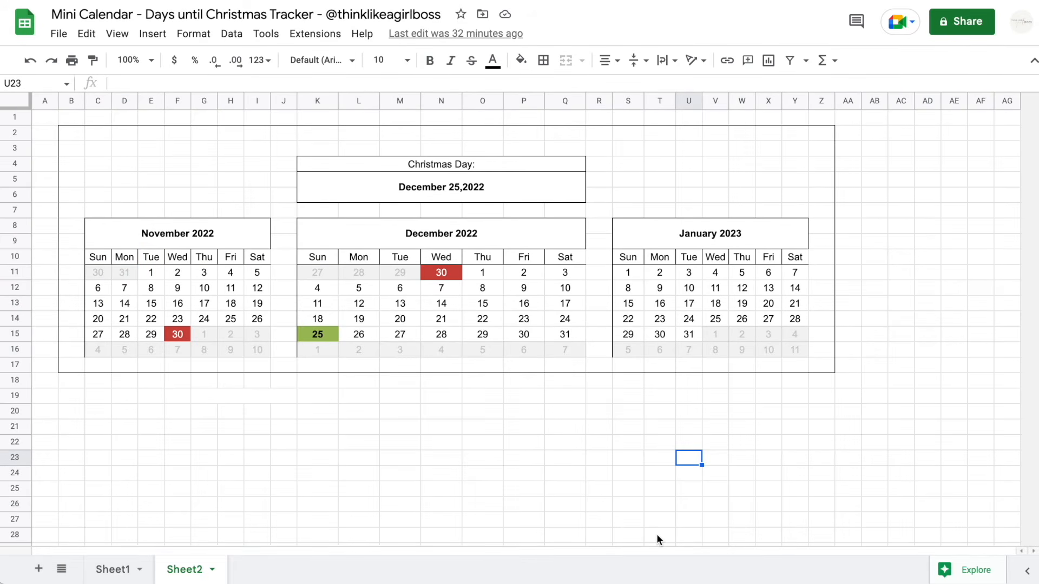
Merge cells C4:I4 above the November calendar on Sheet2 and enter the label "Today:".
left_click(100, 570)
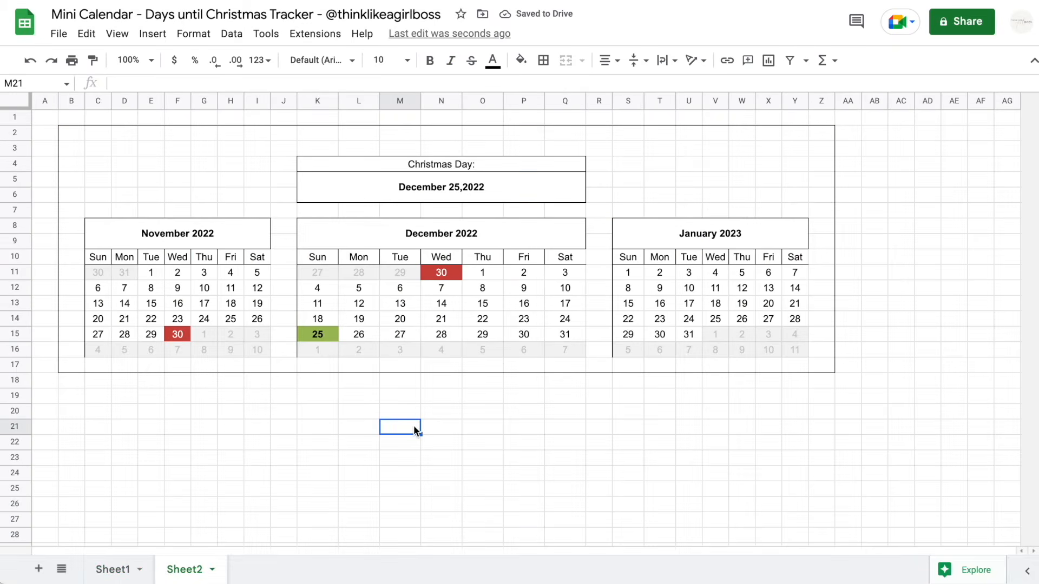
left_click_drag(99, 166, 259, 168)
left_click_drag(91, 162, 253, 161)
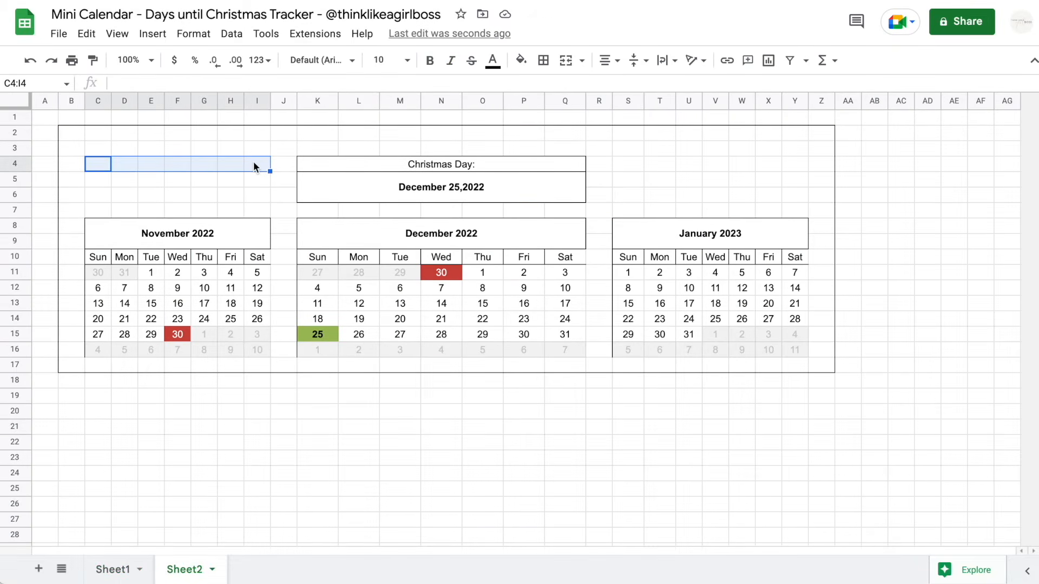
left_click(565, 60)
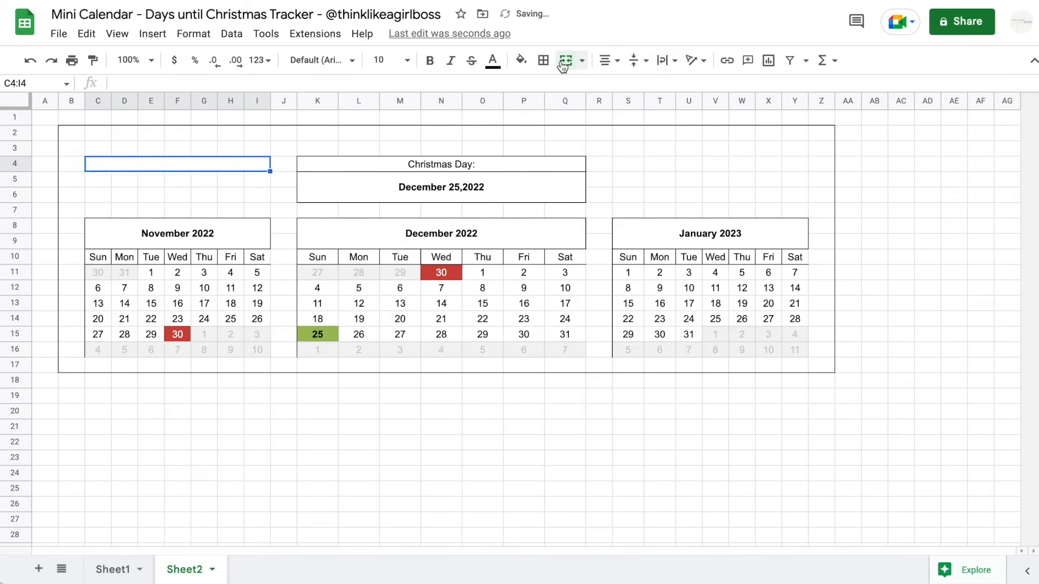
type("Today:")
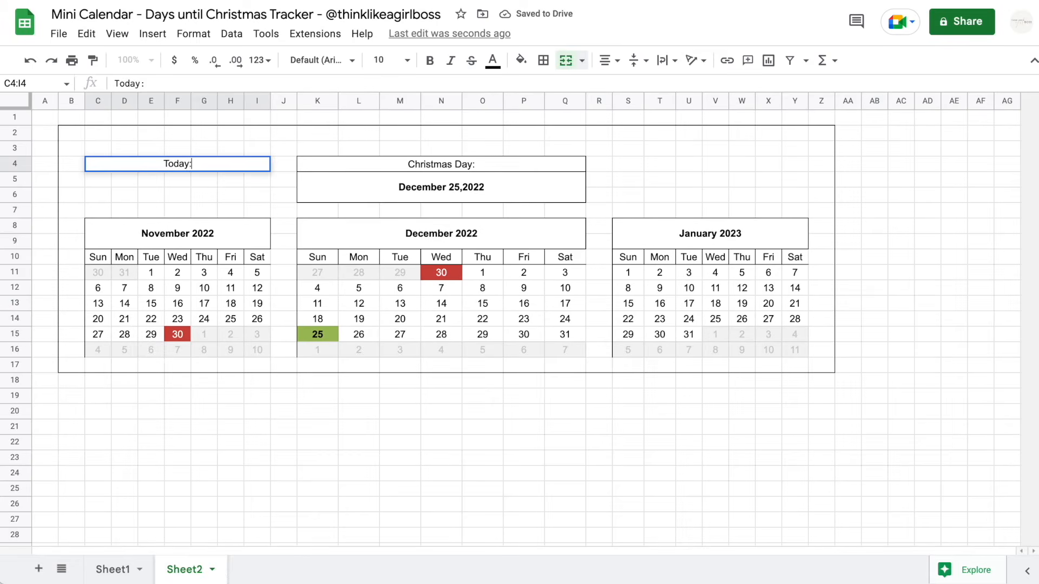
Merge cells C5:I6 below the Today label and enter the formula =today().
left_click_drag(98, 179, 250, 197)
left_click(565, 60)
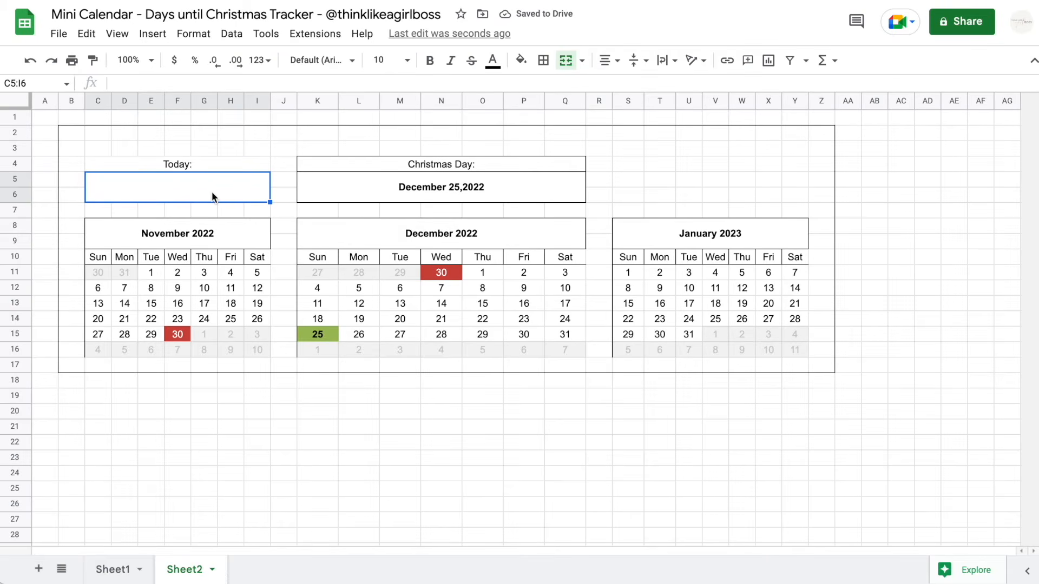
type("=today()")
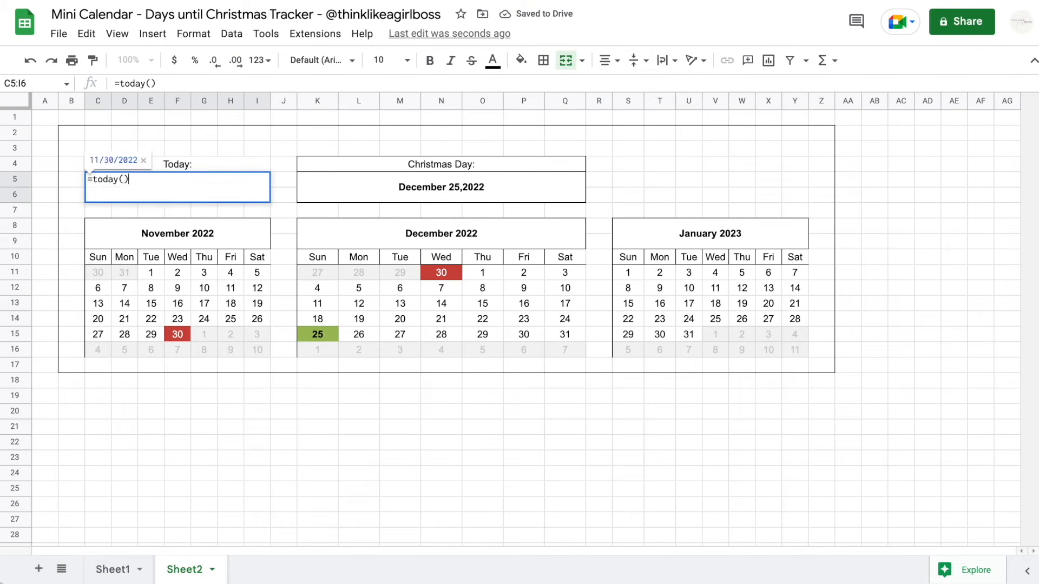
left_click(379, 189)
left_click(231, 190)
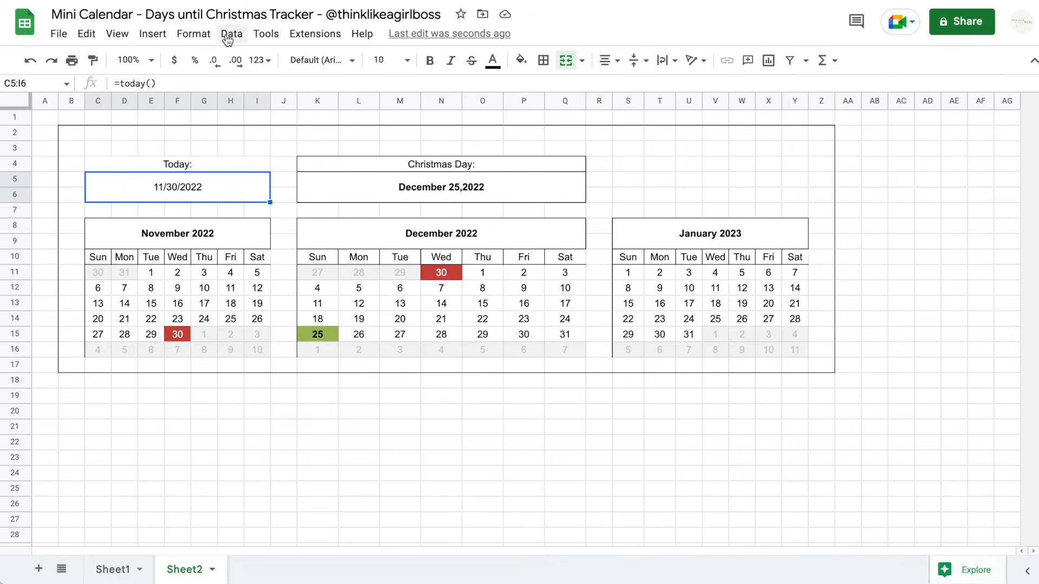
left_click(193, 35)
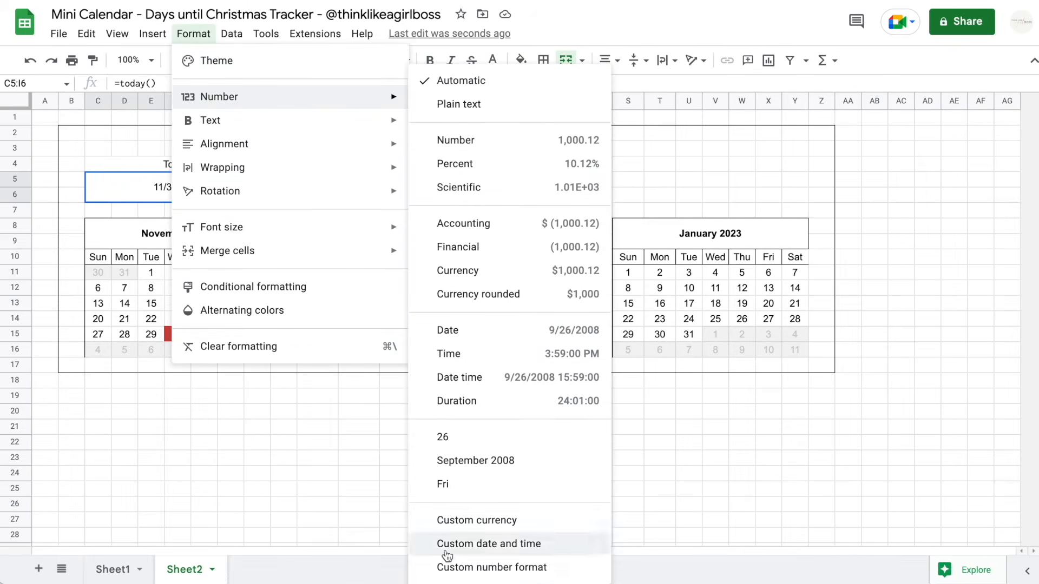
left_click(214, 434)
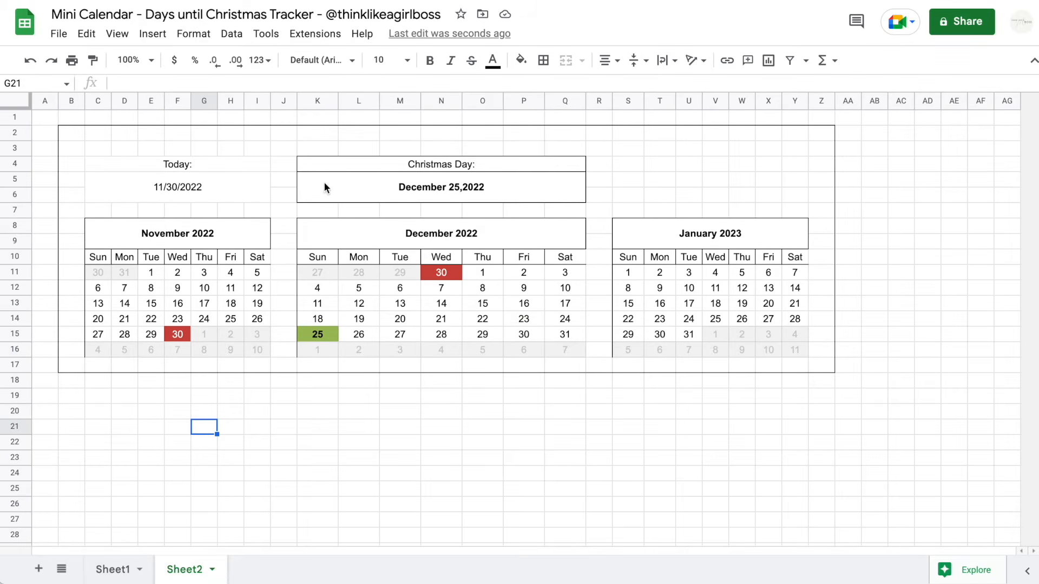
left_click(355, 183)
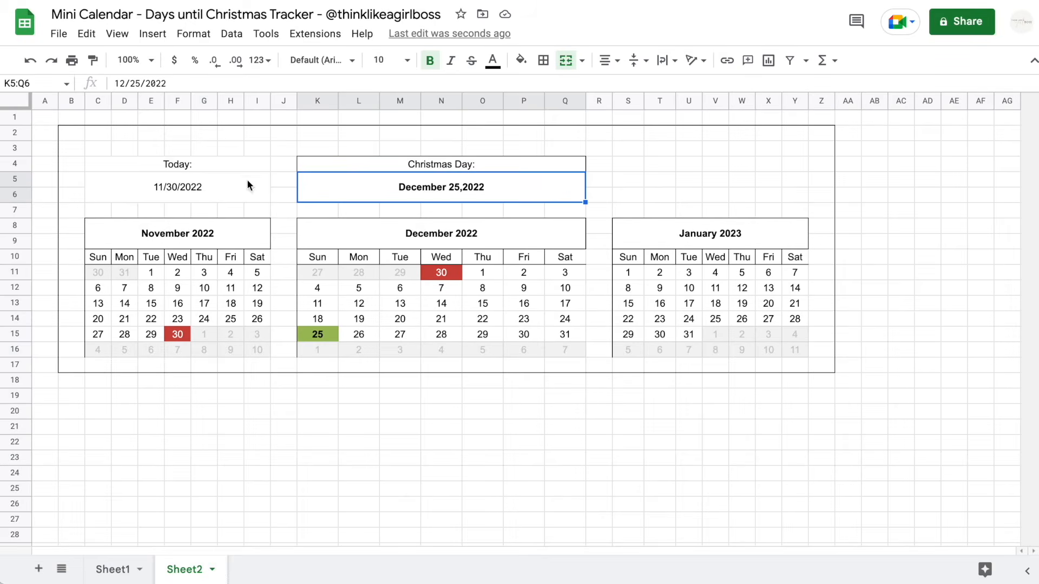
left_click(196, 181)
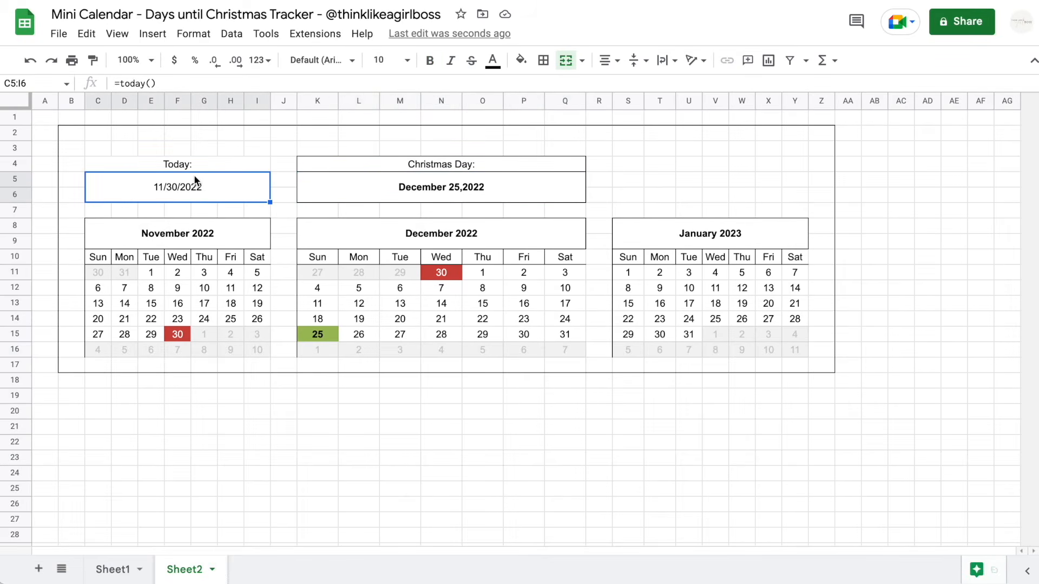
Try copying the Christmas date's formatting onto December calendar cell M12, and undo it.
left_click(342, 188)
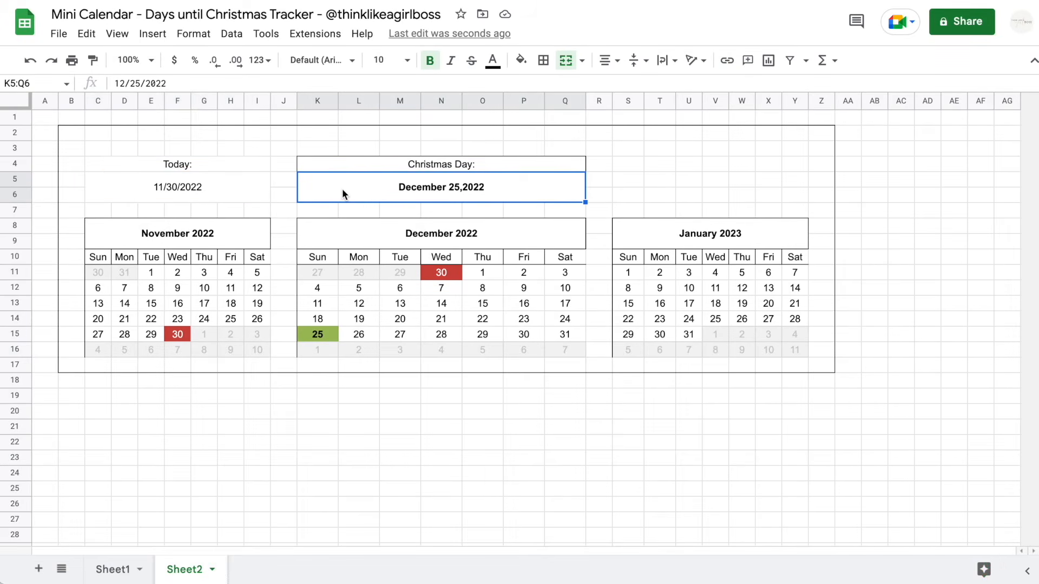
left_click(95, 63)
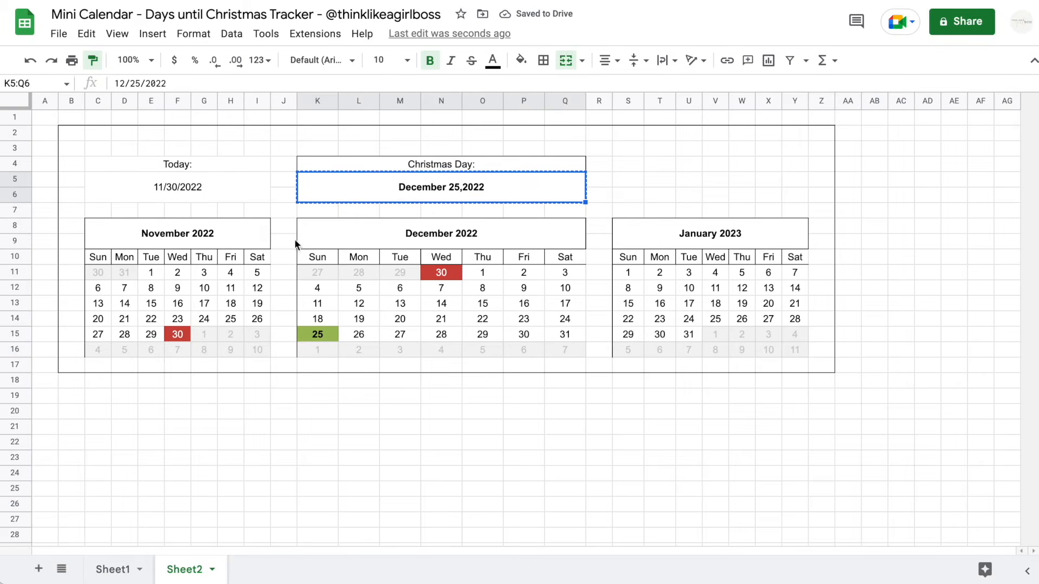
left_click(393, 287)
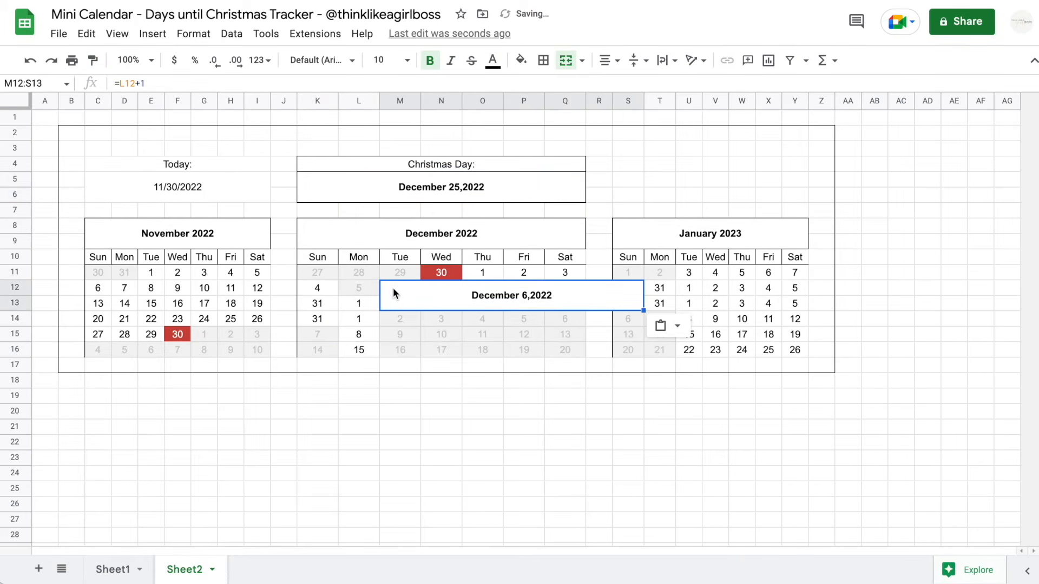
key("ctrl+z")
Copy the formatting of the Christmas date in K5:Q6 onto the Today date in C5:I6.
left_click(347, 199)
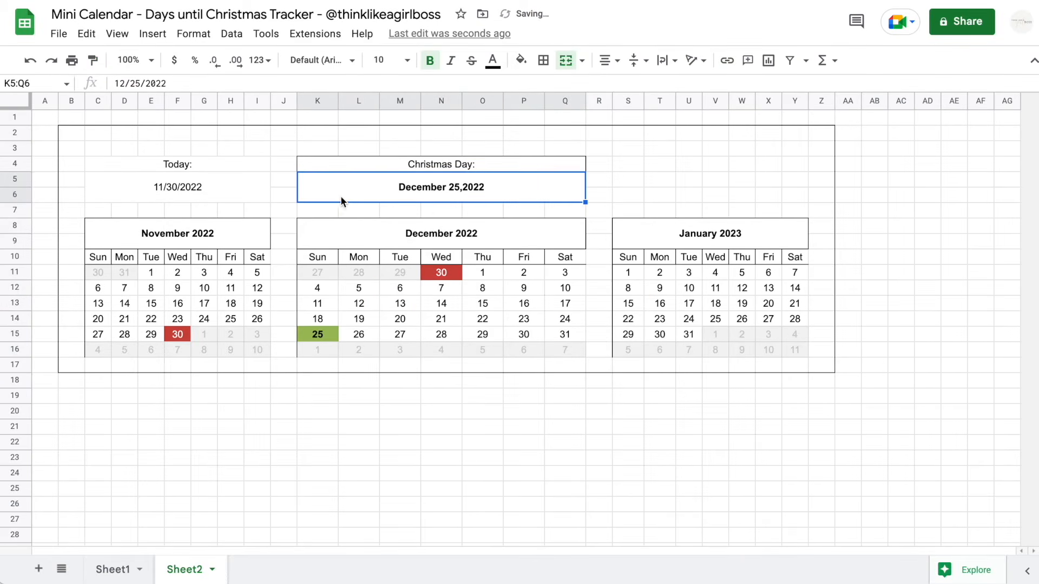
left_click(93, 60)
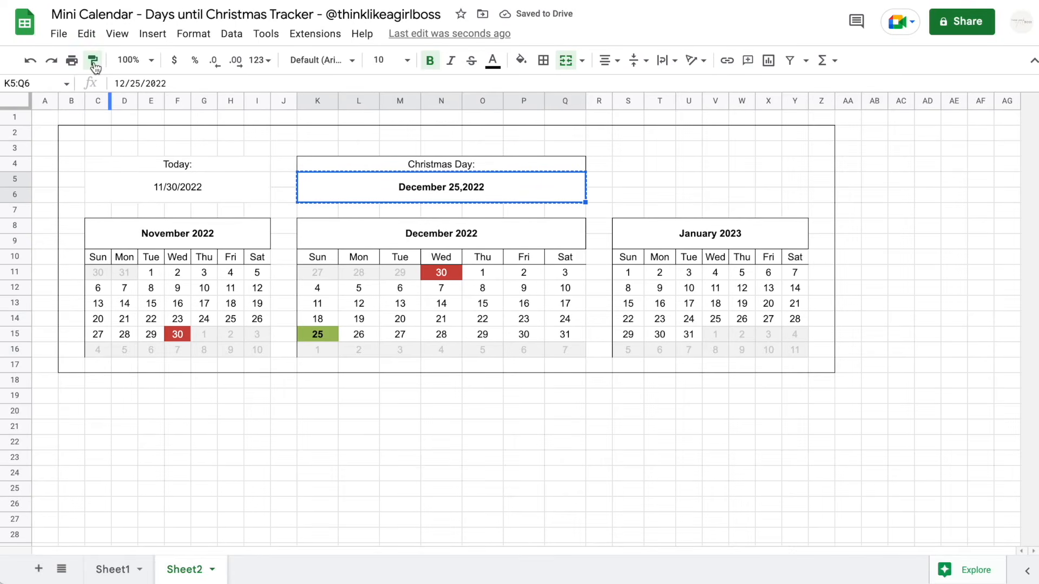
left_click(109, 194)
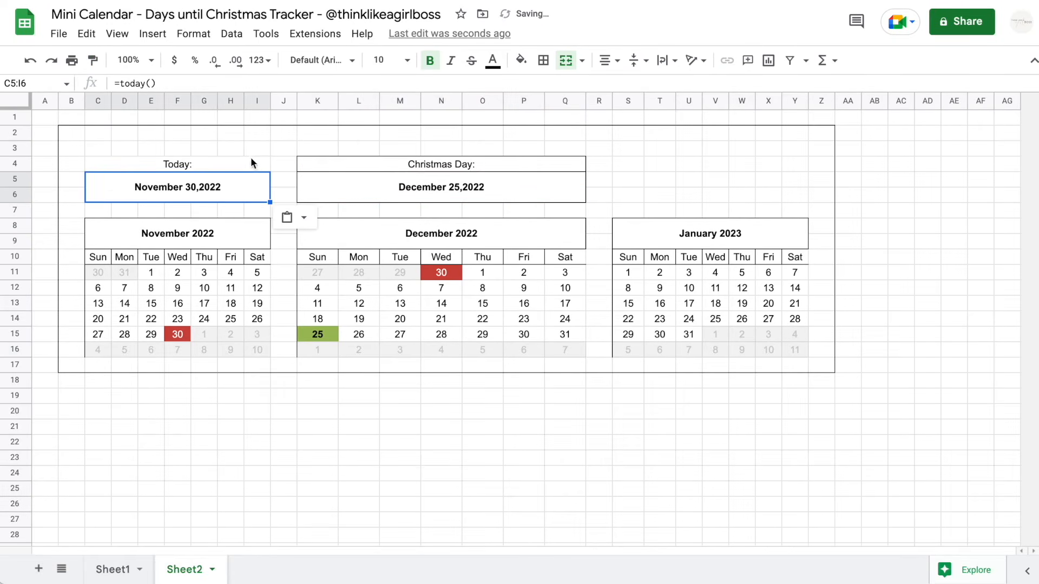
left_click(286, 144)
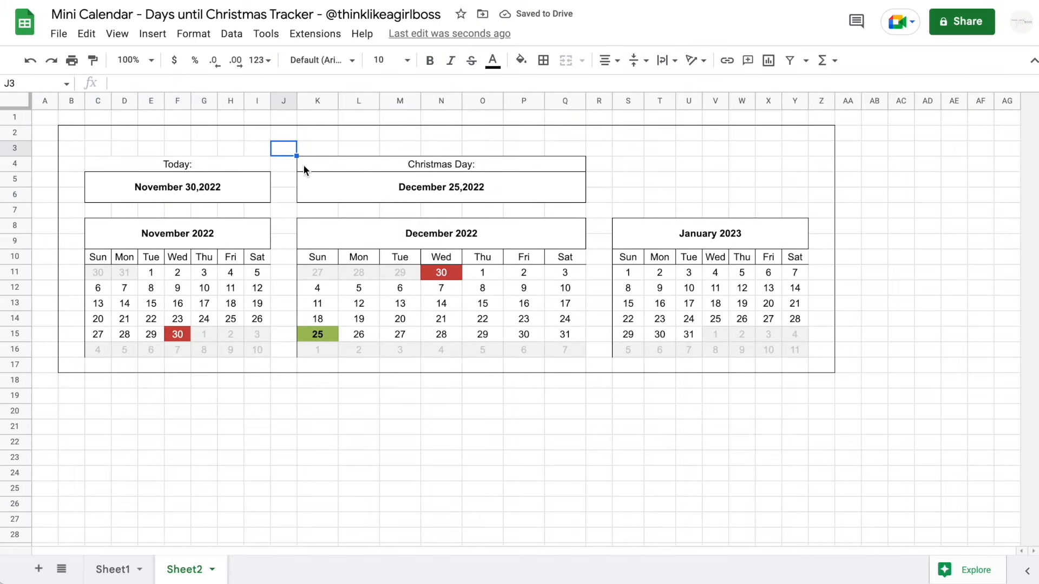
Copy the formatting of the whole Christmas Day block K4:Q6 onto the Today block starting at C4.
left_click_drag(313, 165, 313, 185)
left_click(95, 61)
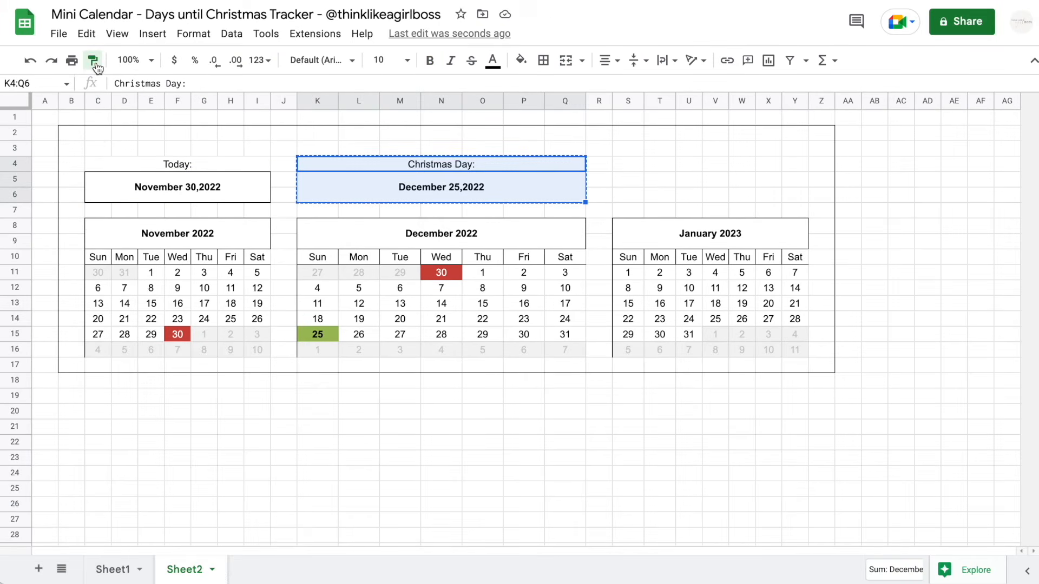
left_click(96, 164)
left_click(145, 132)
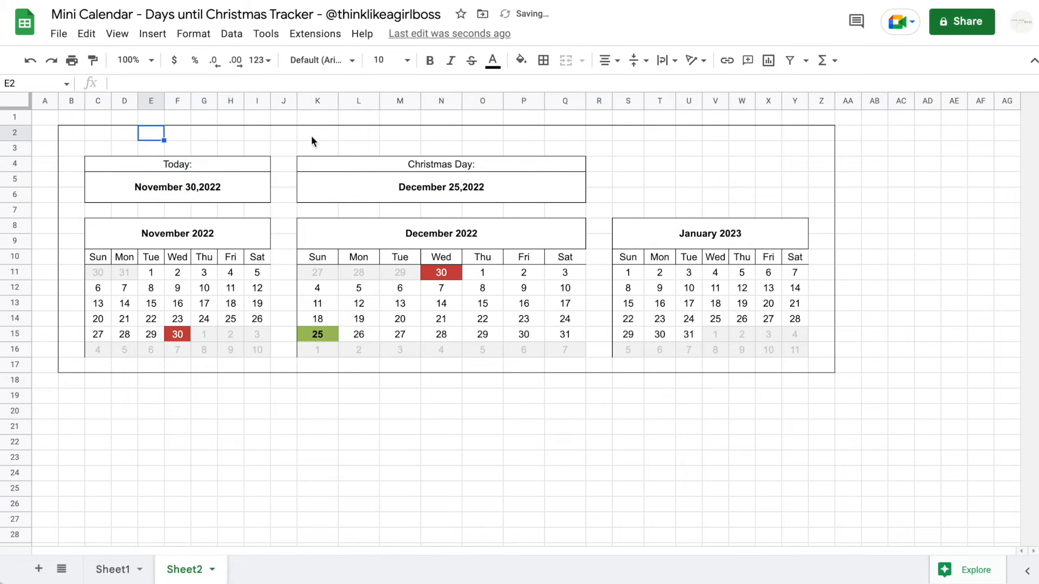
left_click(359, 170)
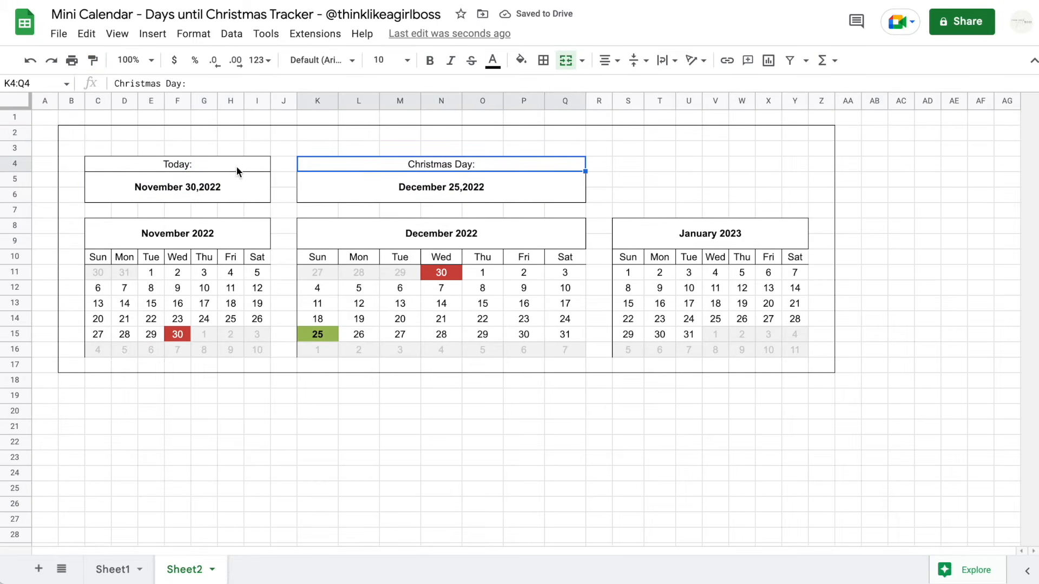
left_click(236, 165)
left_click(336, 174)
left_click(248, 184)
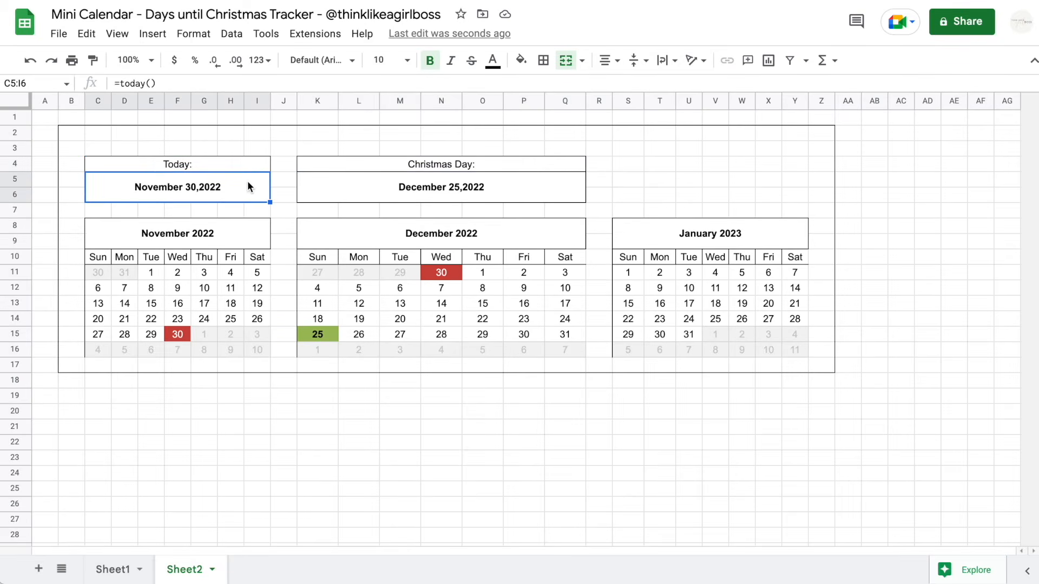
left_click(225, 428)
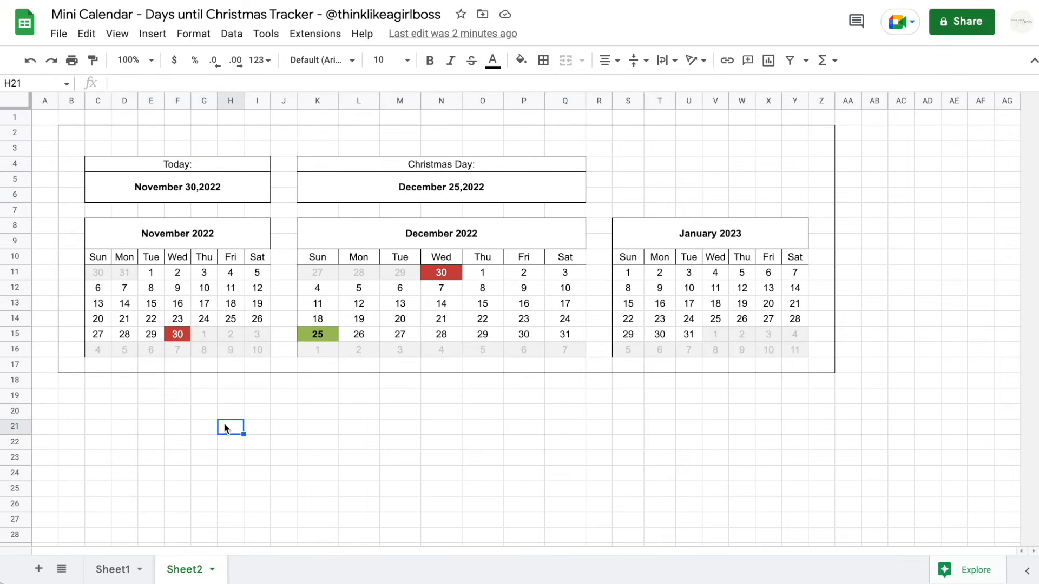
Add data validation to C5:I6 requiring a valid date, rejecting invalid input and showing the help text "Enter a valid date".
left_click(206, 187)
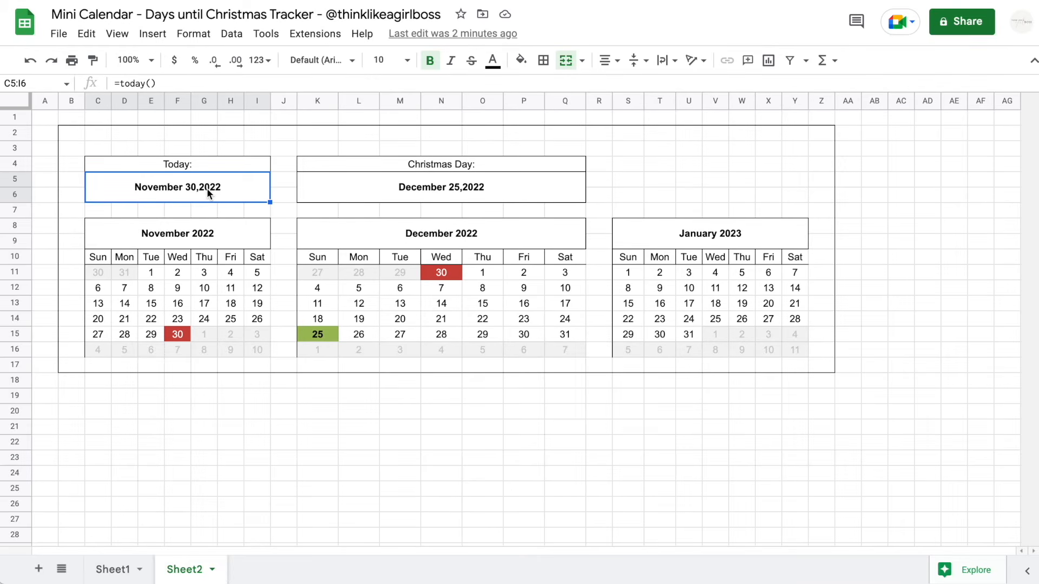
left_click(236, 42)
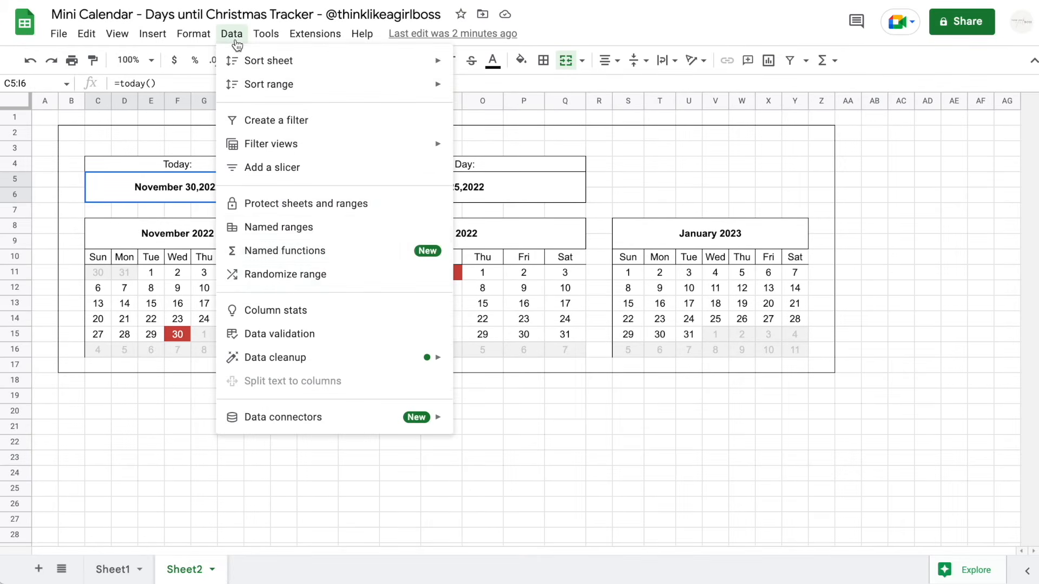
left_click(254, 332)
left_click(446, 262)
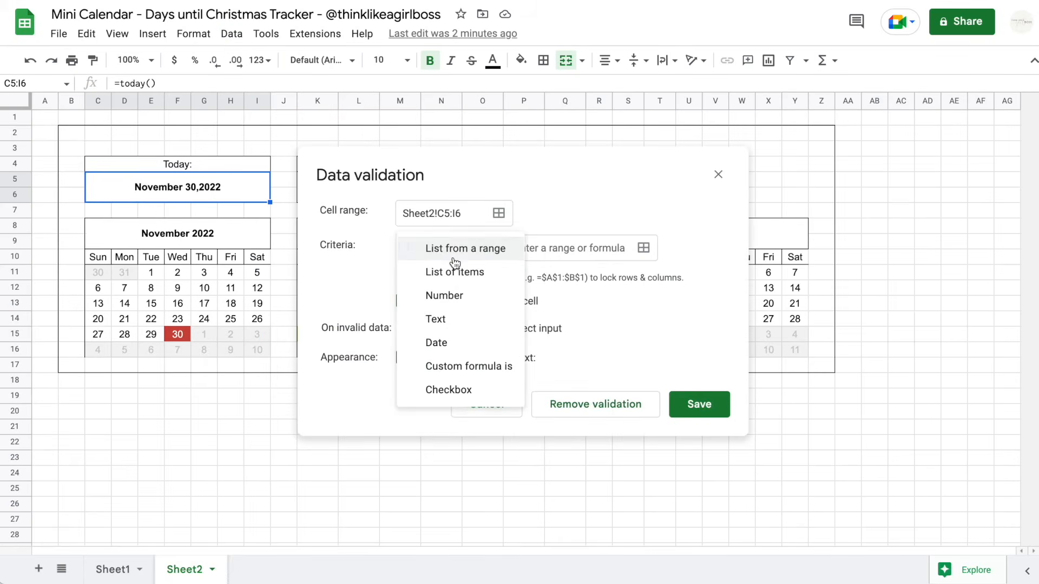
left_click(449, 340)
left_click(497, 281)
left_click(441, 315)
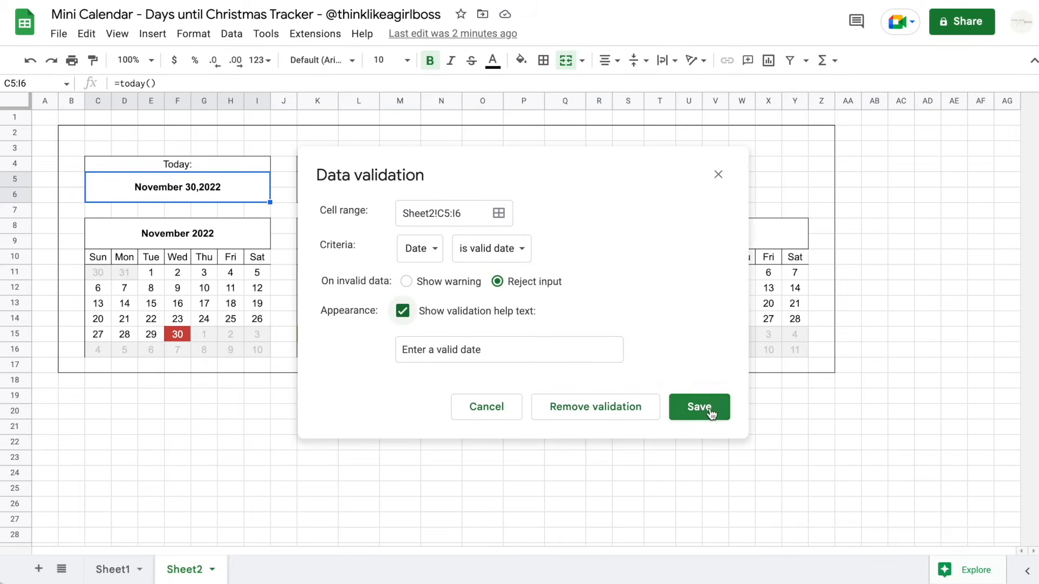
left_click(710, 414)
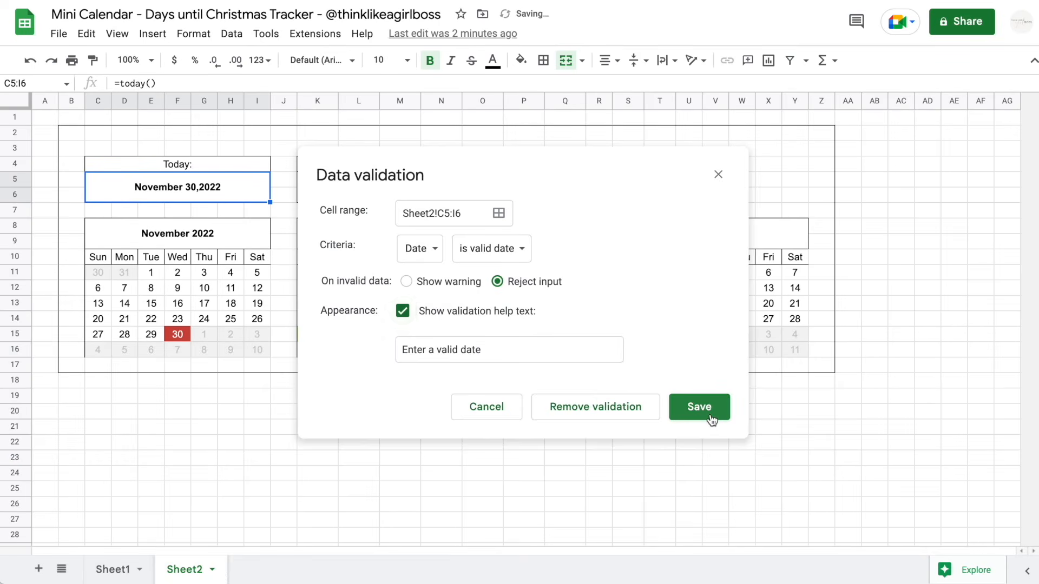
Pick November 30, 2022 from the Today cell's pop-up calendar and make the date bold.
double_click(203, 186)
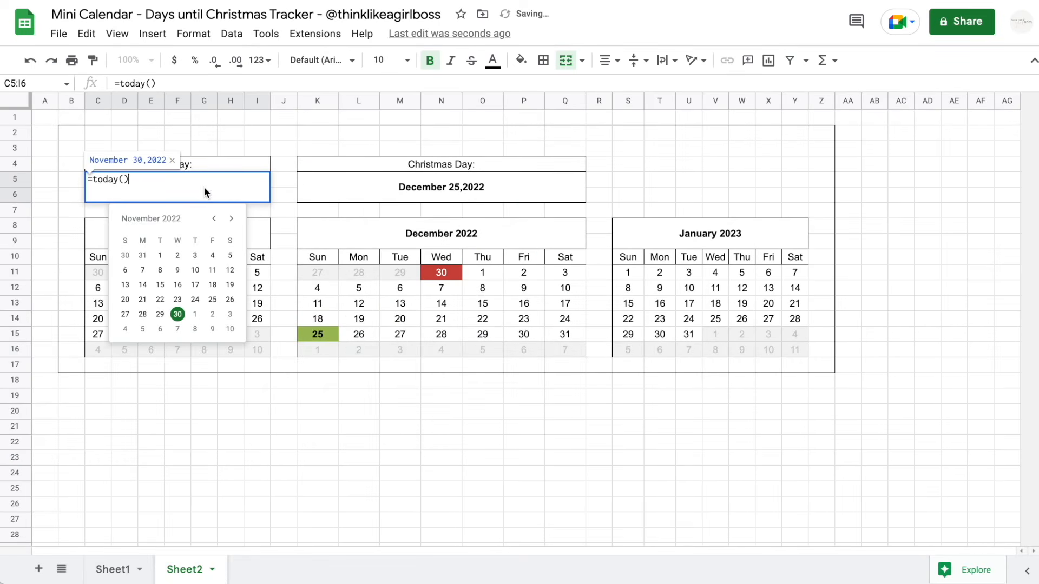
left_click(177, 314)
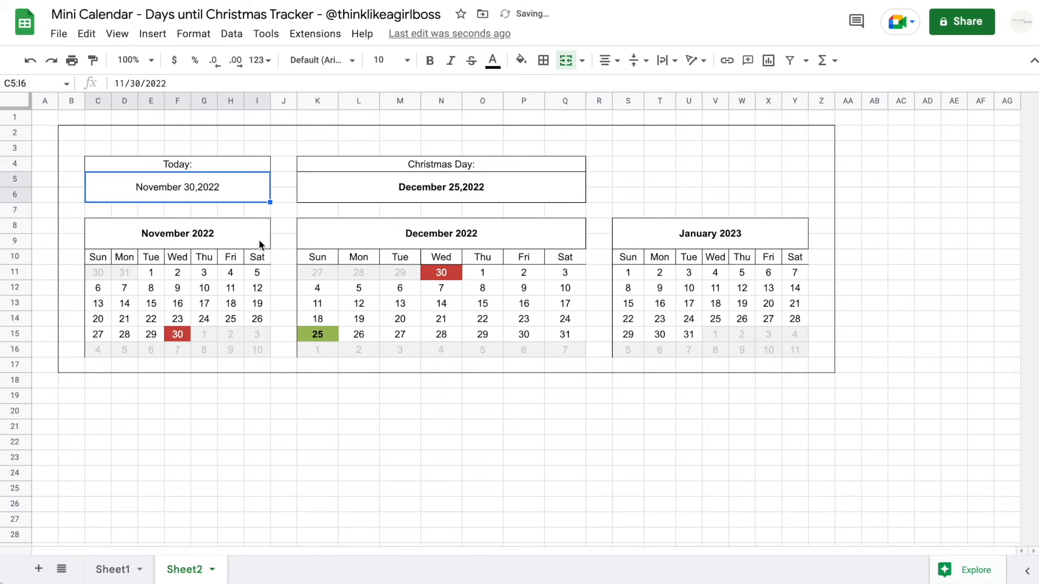
left_click(378, 191)
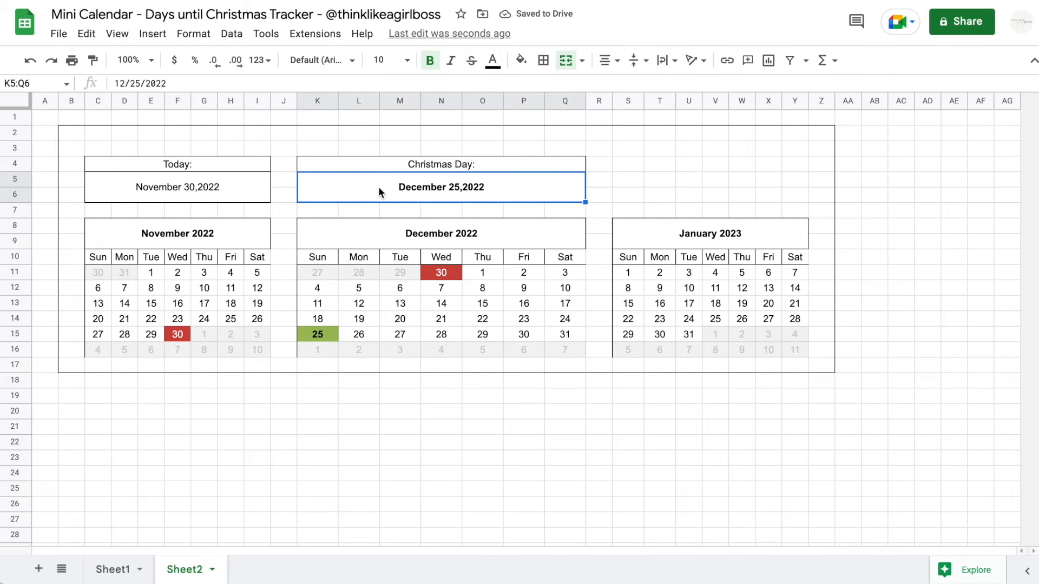
left_click(216, 195)
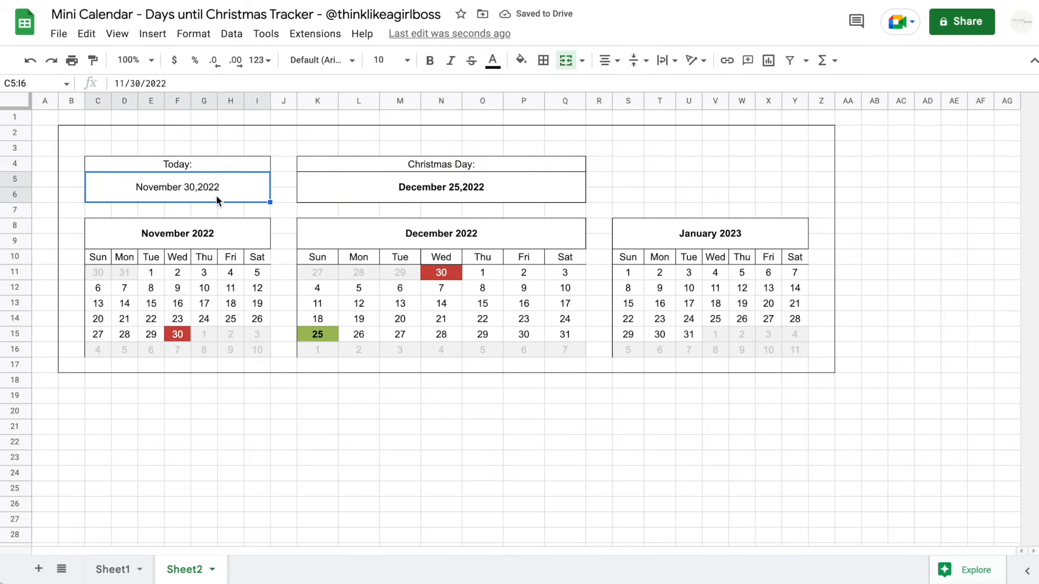
key("ctrl+b")
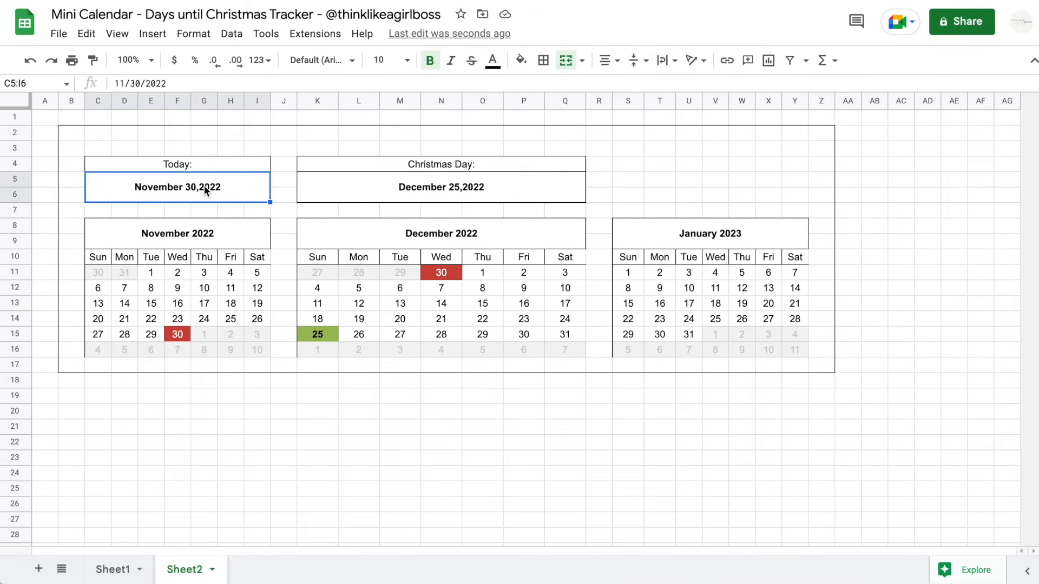
Replace the fixed date in the Today cell C5:I6 with the formula =today().
type("=today")
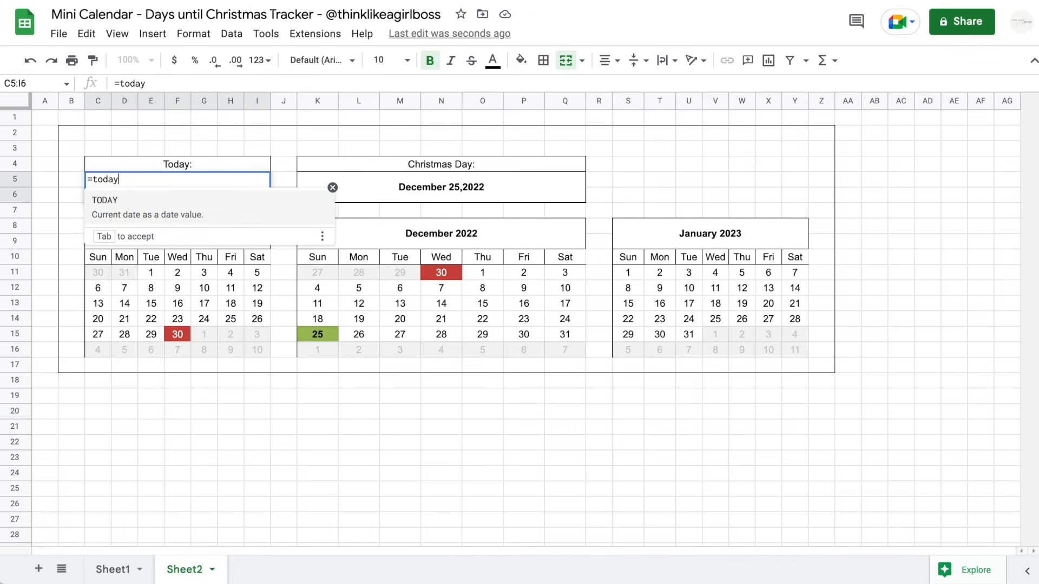
type("()")
key("Return")
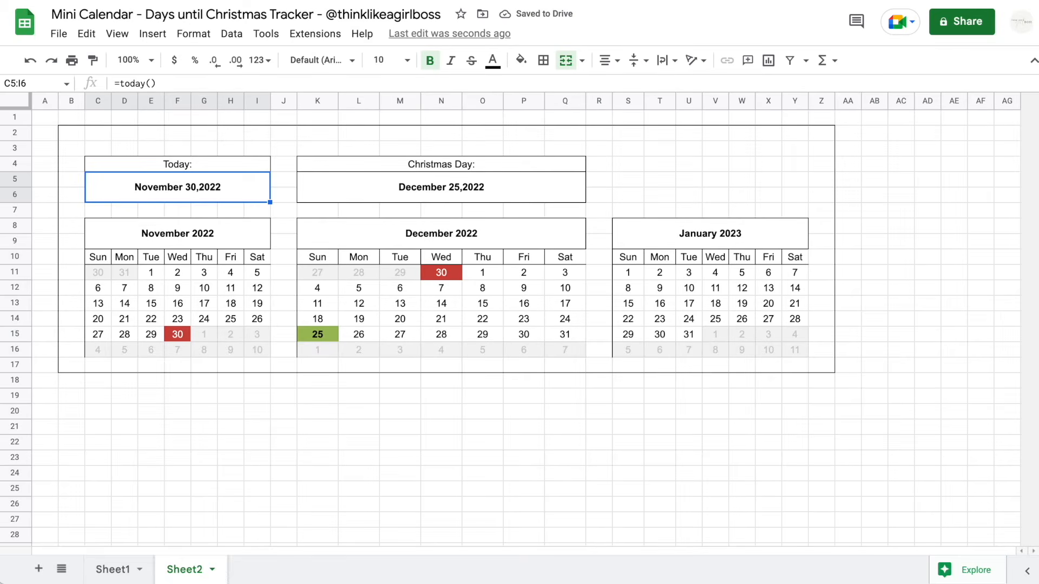
Enter 11/30/2022 as the Today date and change the red conditional formatting rule's custom formula to =C11=$C$5.
type("11/30/2022")
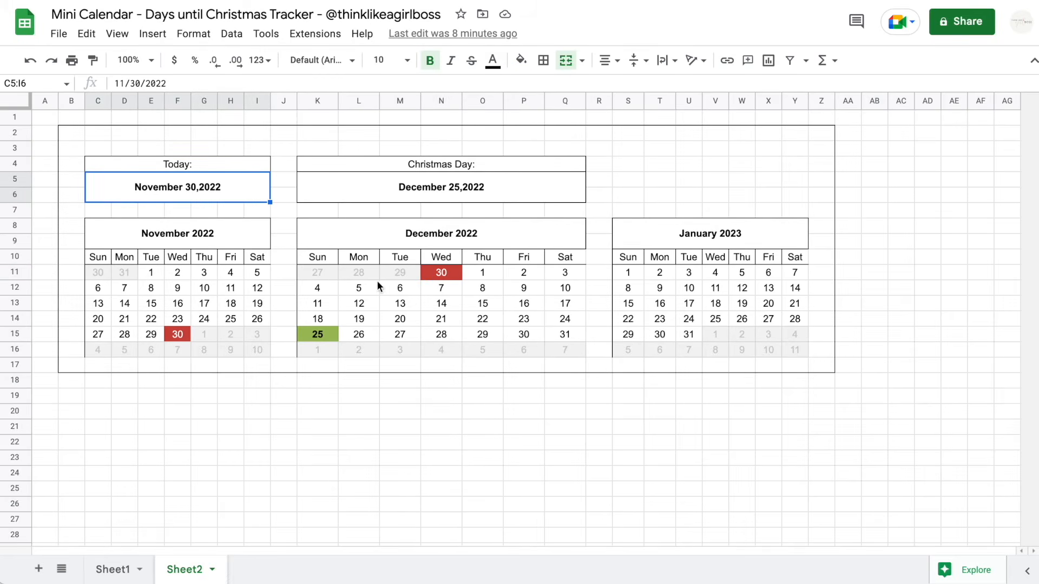
left_click(442, 306)
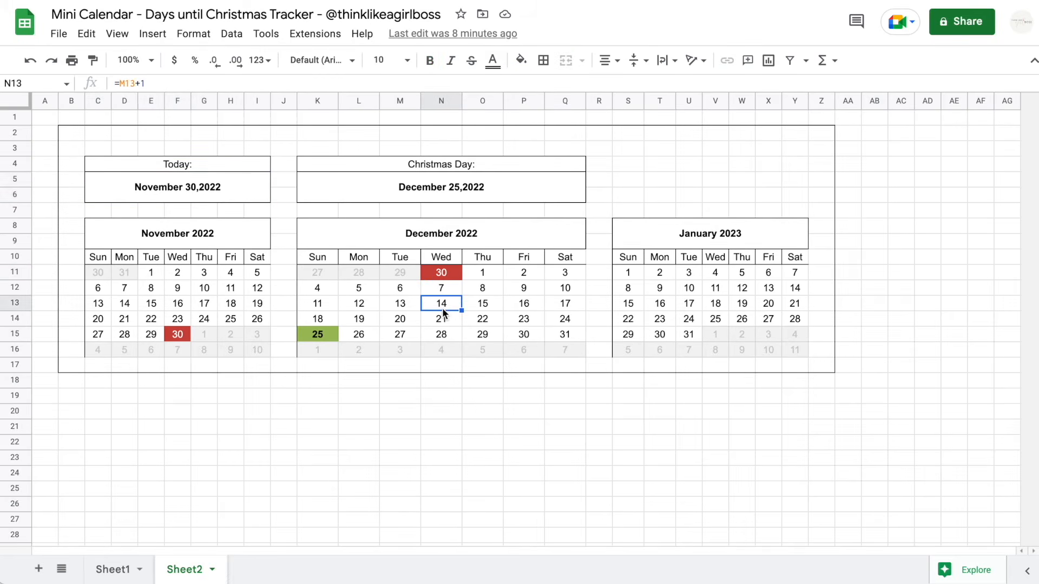
left_click(193, 34)
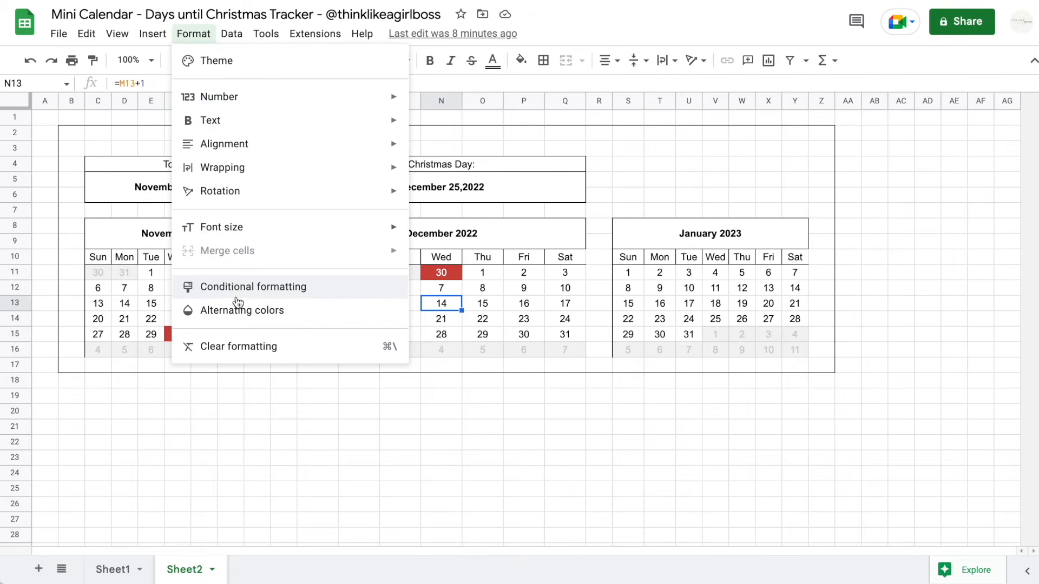
left_click(260, 295)
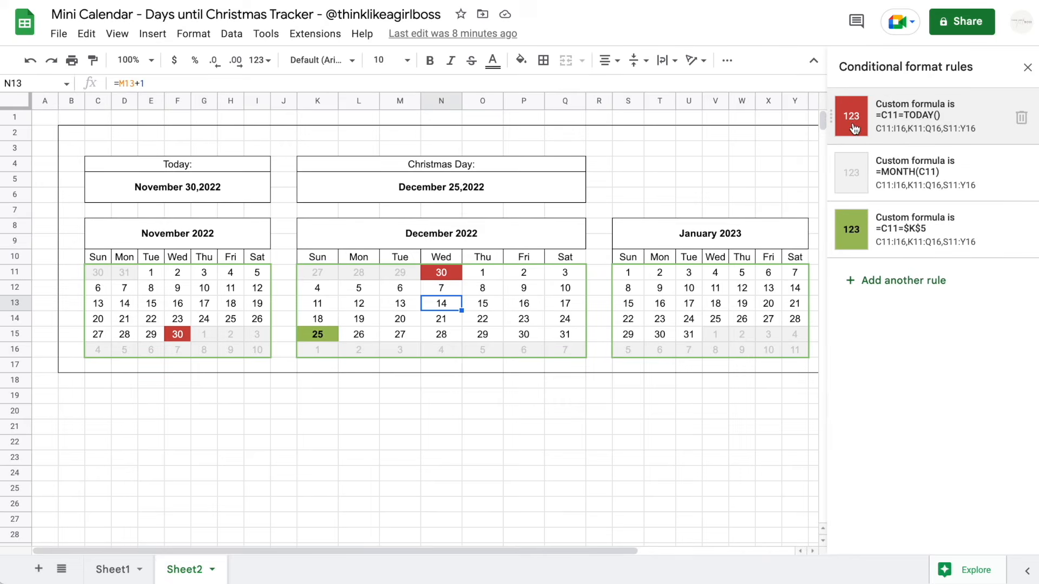
left_click(927, 114)
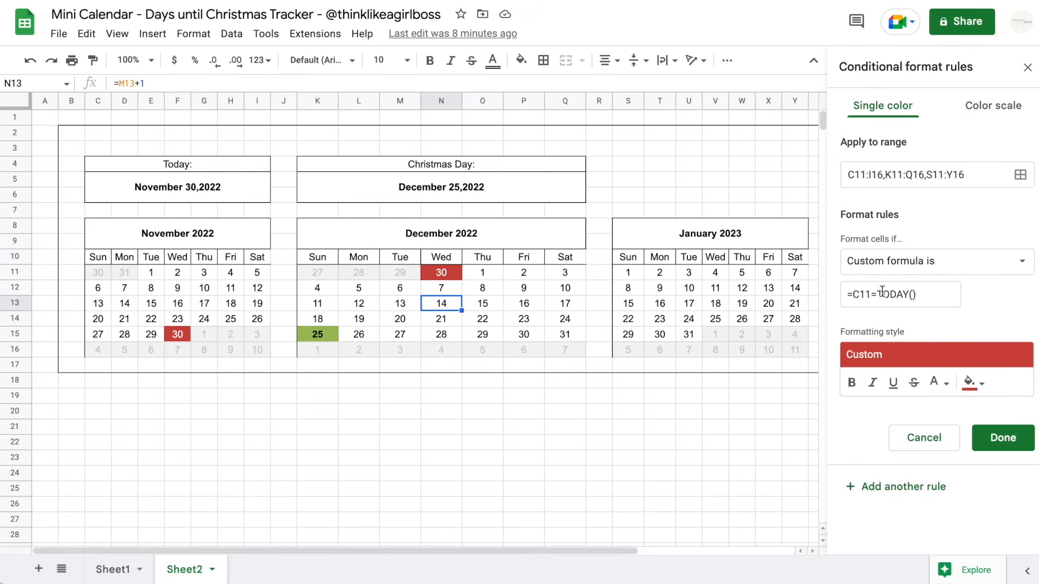
left_click_drag(923, 294, 877, 294)
key("BackSpace")
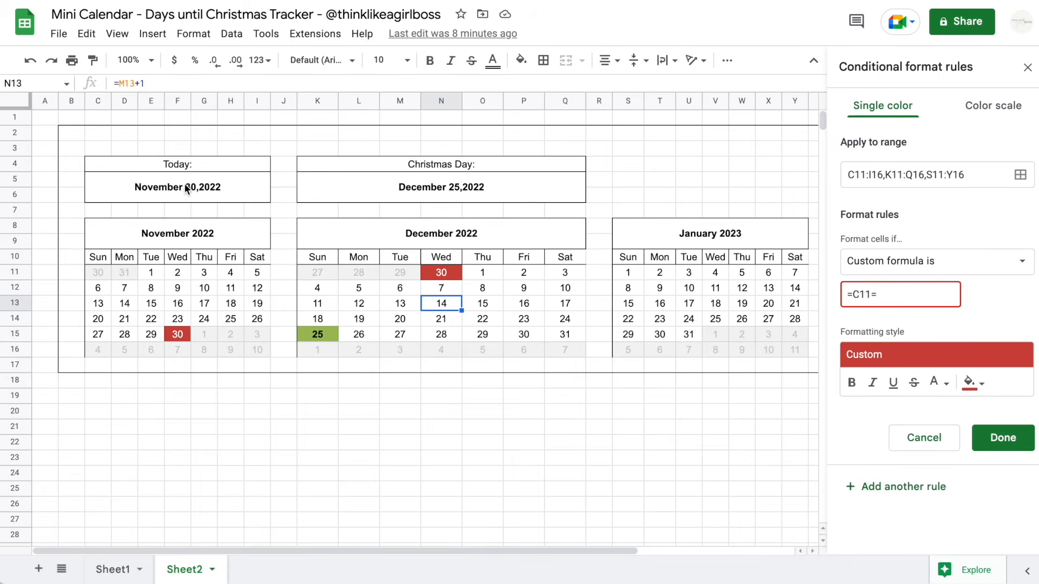
type("$c$5")
left_click(1001, 438)
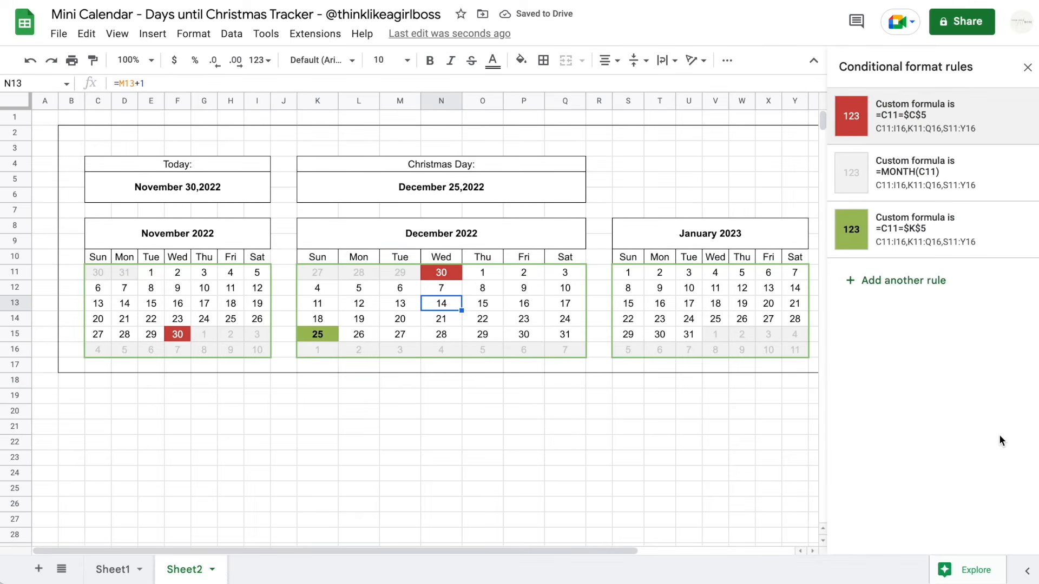
left_click(1027, 67)
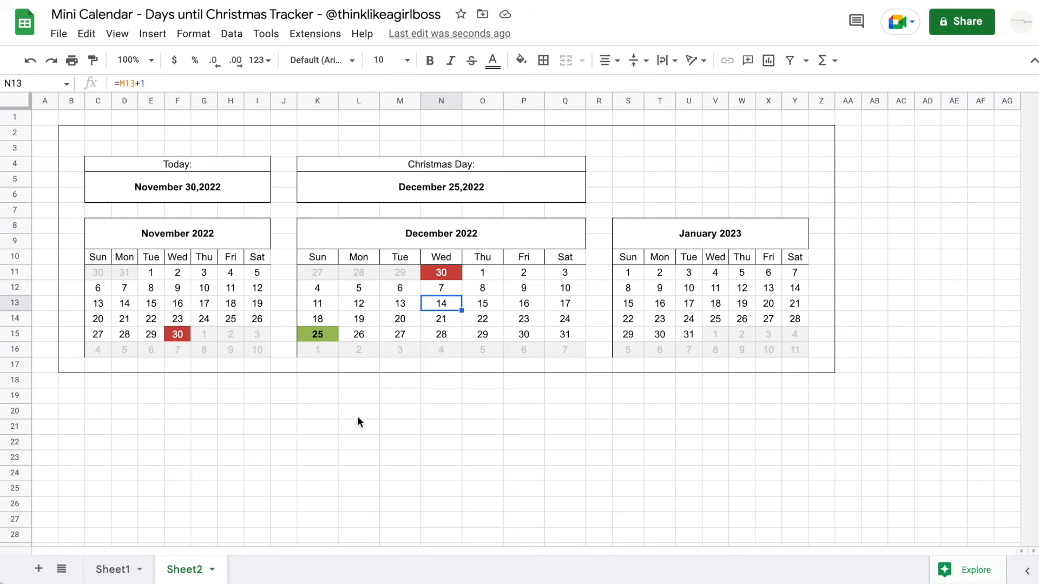
Test the red highlight by changing the Today date to December 3, 2022 and back to November 30, 2022.
left_click(194, 188)
double_click(193, 188)
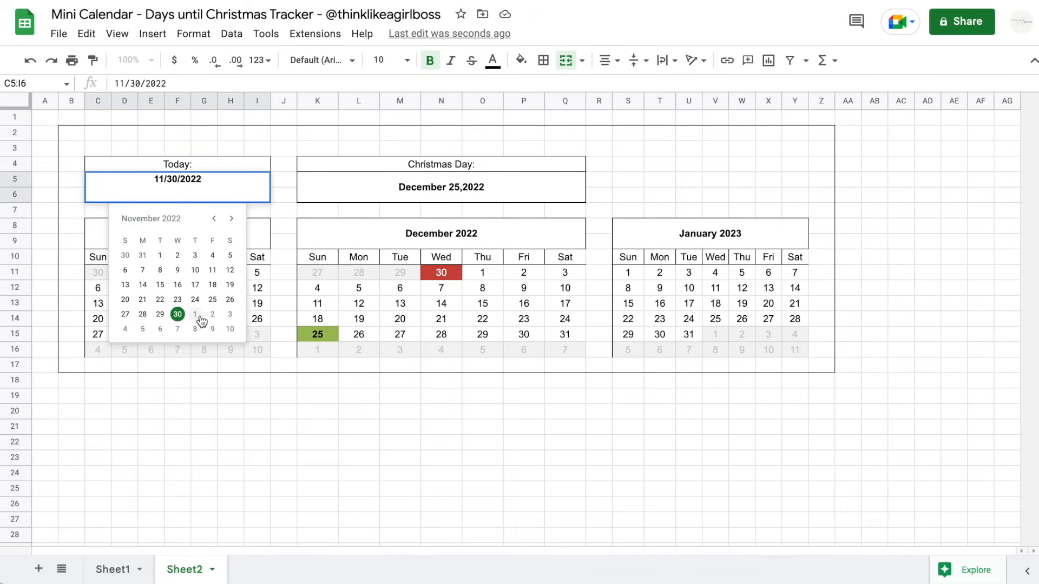
left_click(230, 314)
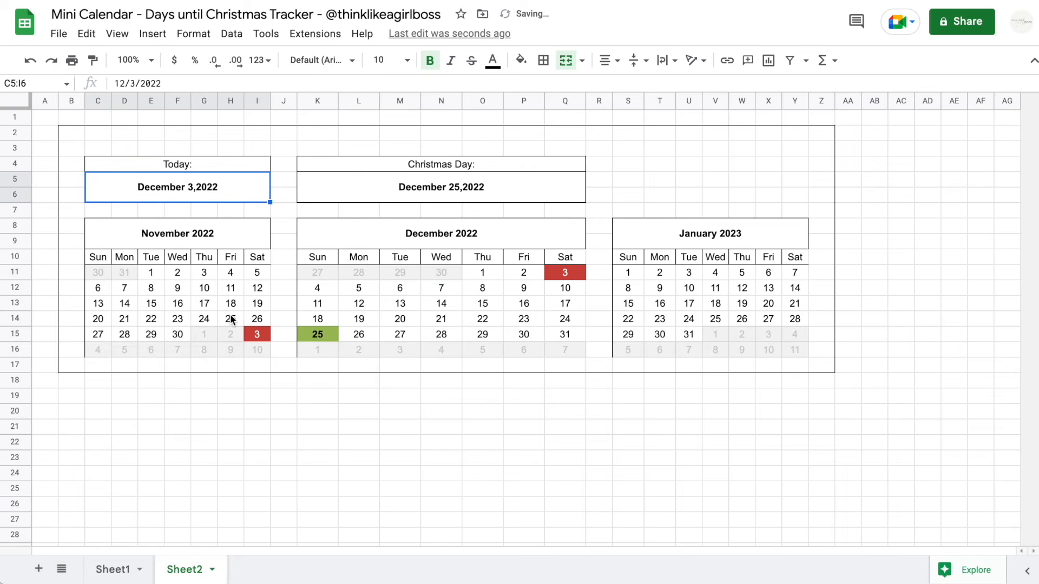
double_click(212, 190)
left_click(178, 255)
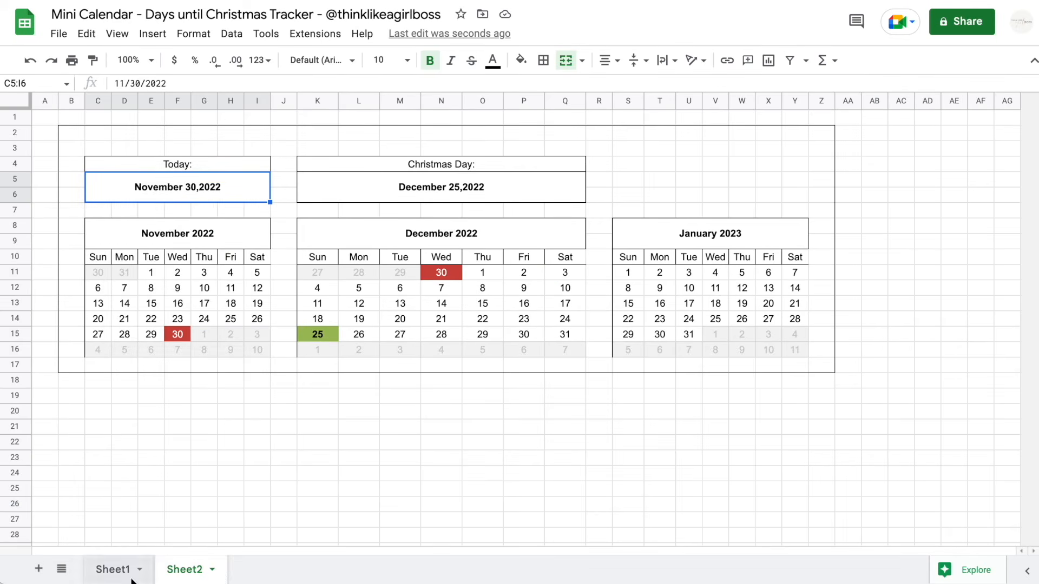
left_click(113, 569)
left_click(183, 573)
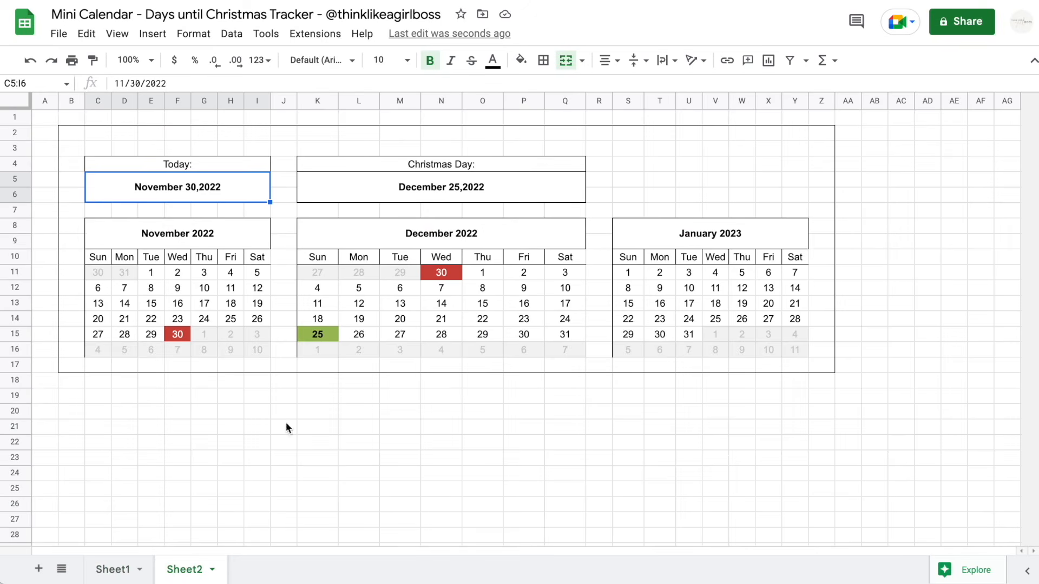
Add a conditional formatting rule to November's dates C11:I16 with the custom formula =AND(C11<$C$5,C11<$K$5).
left_click_drag(103, 272, 264, 354)
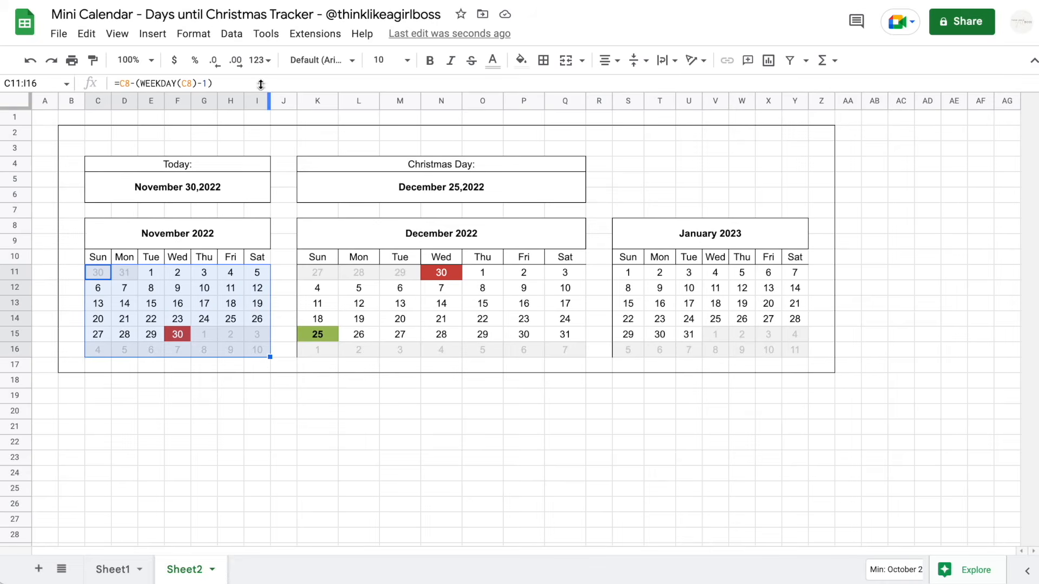
left_click(193, 35)
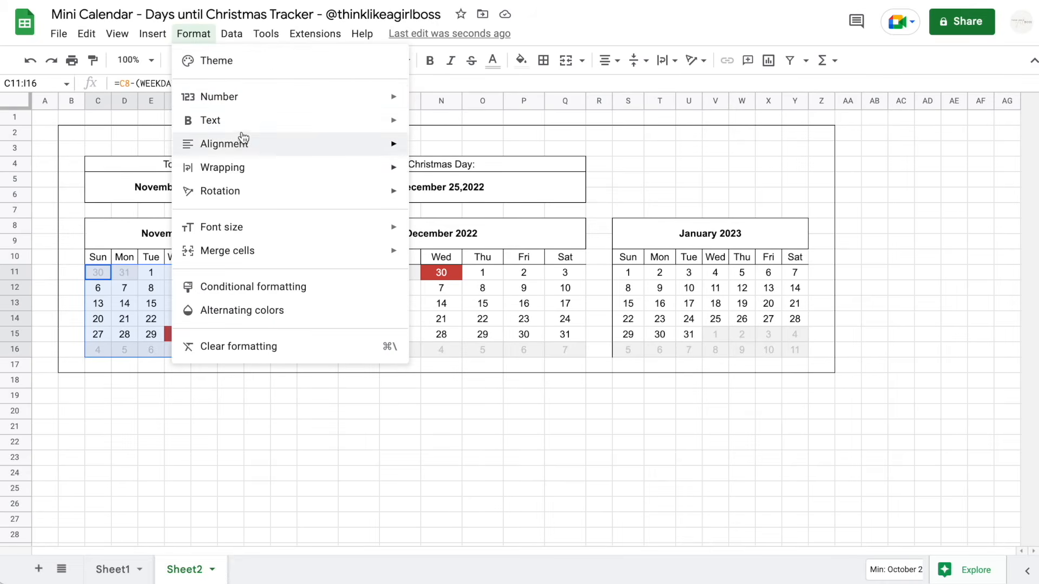
left_click(238, 285)
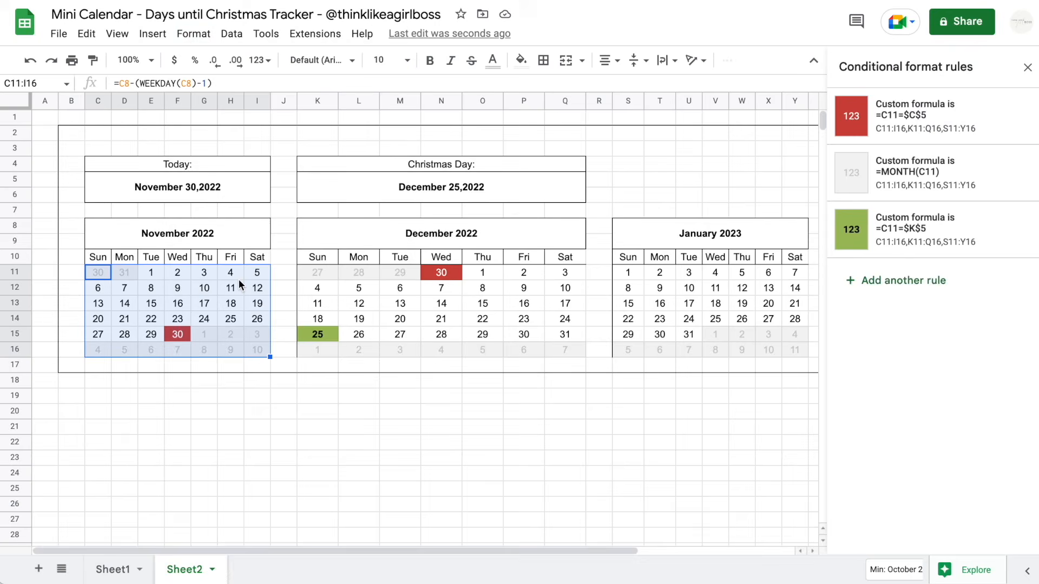
left_click(878, 280)
left_click(896, 262)
scroll(898, 433, "down", 3)
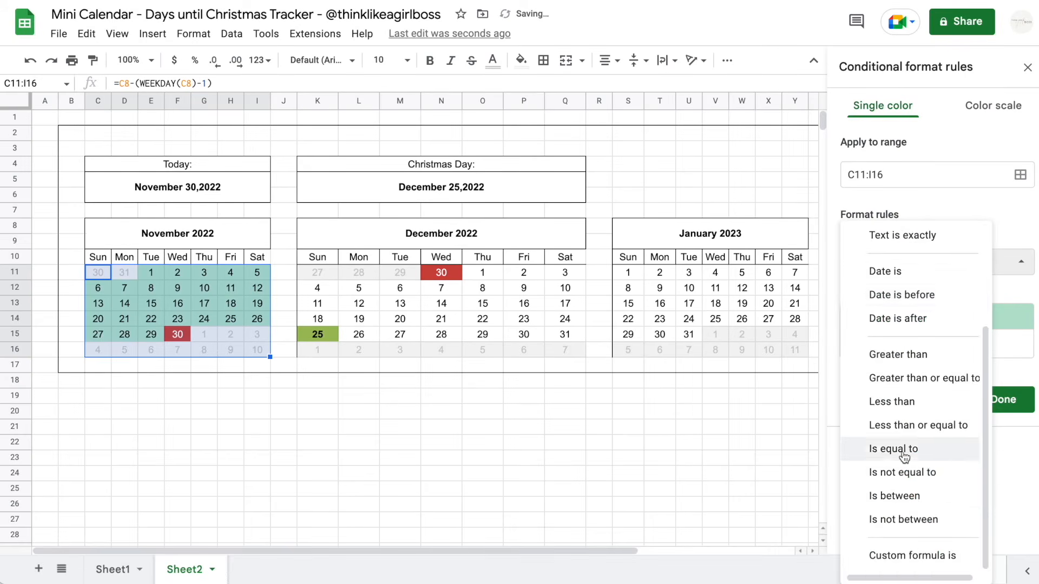
left_click(892, 554)
left_click(874, 297)
type("=")
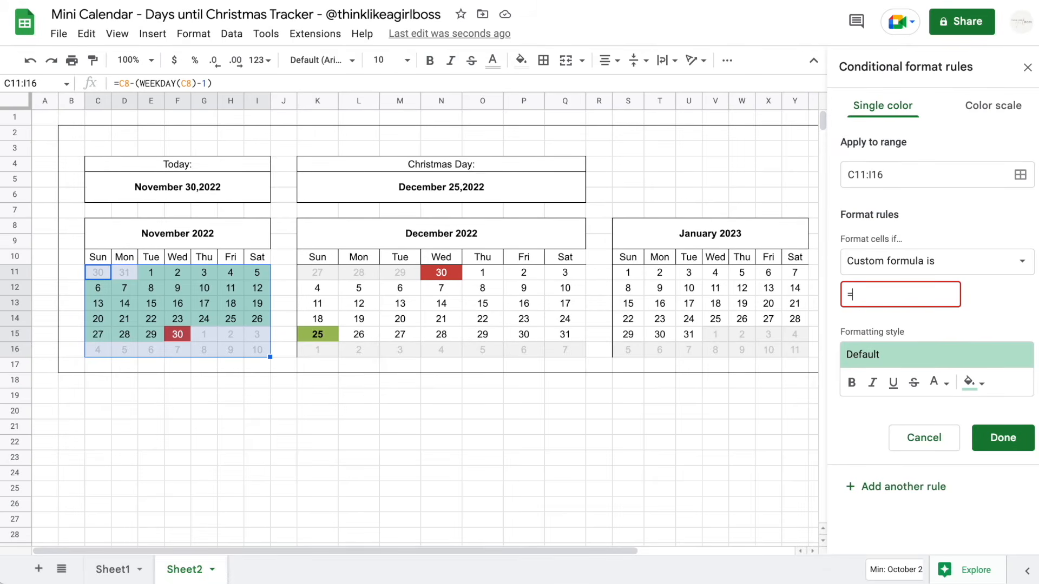
type("AND(")
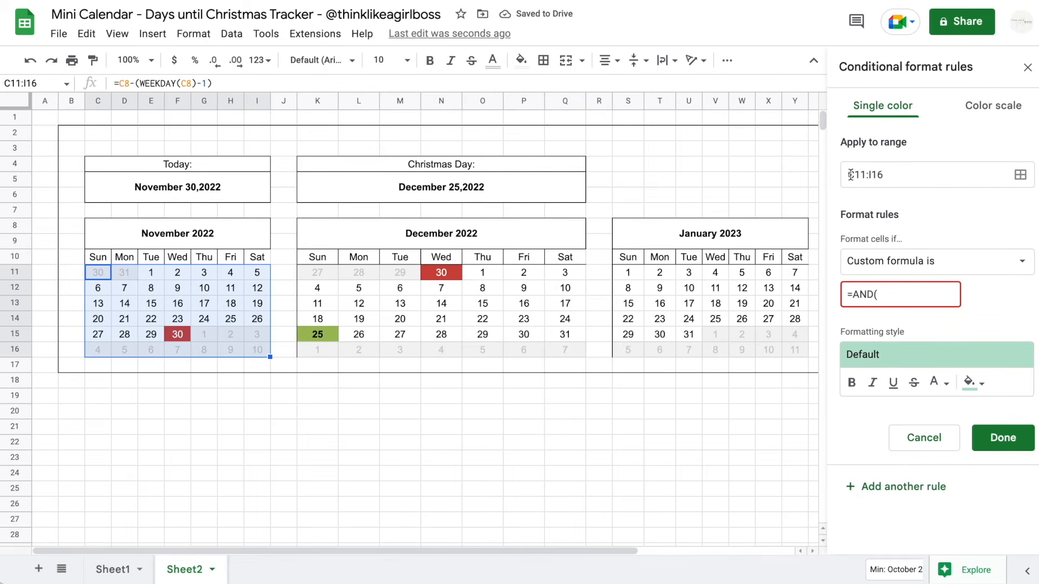
type("C11<$C$5")
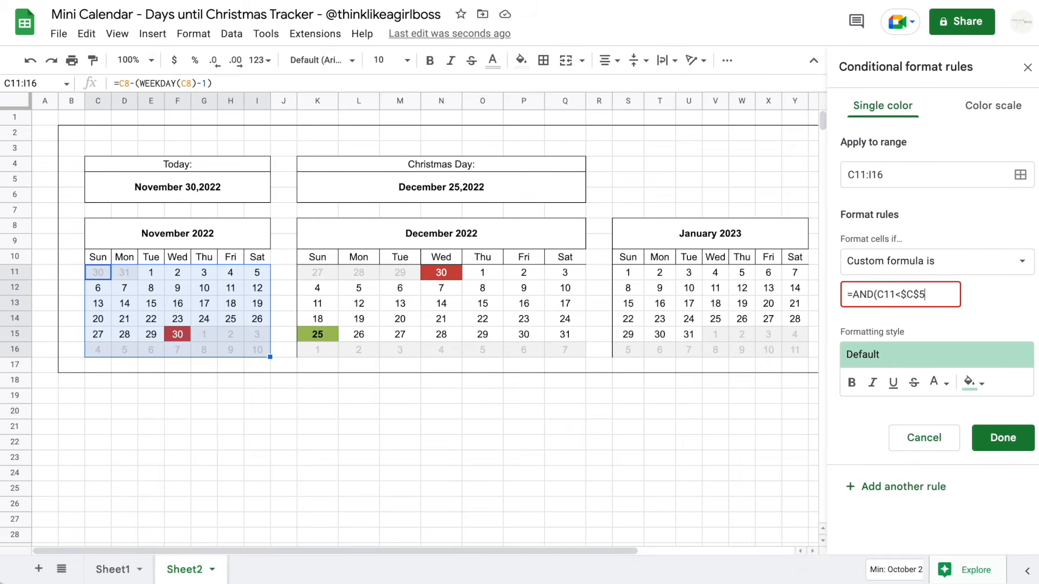
type(",")
type("C11<$K$5)")
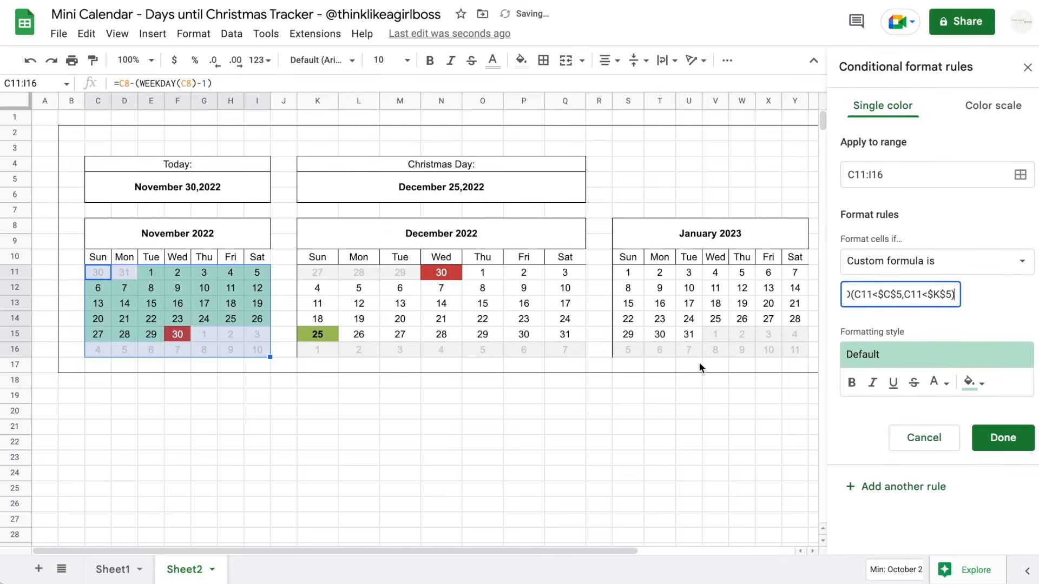
Give the new rule a medium gray fill with italic, struck-through text and save it.
left_click(973, 383)
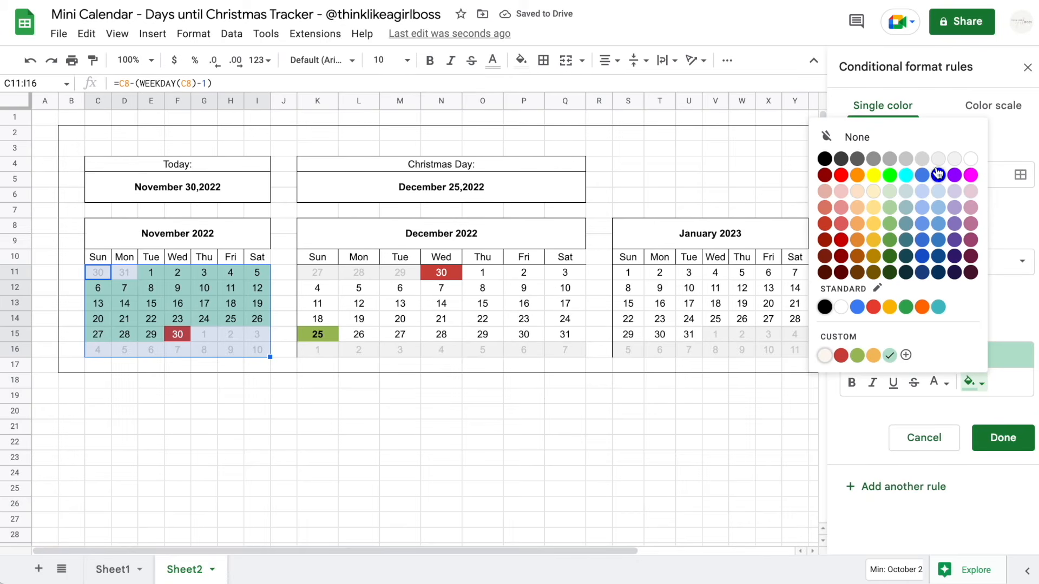
left_click(890, 159)
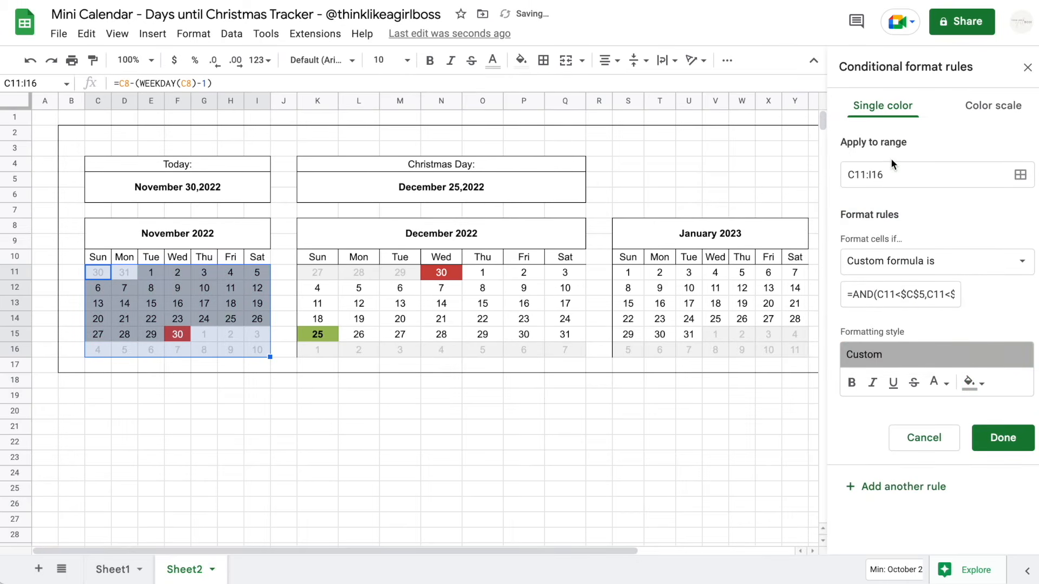
left_click(873, 384)
left_click(914, 385)
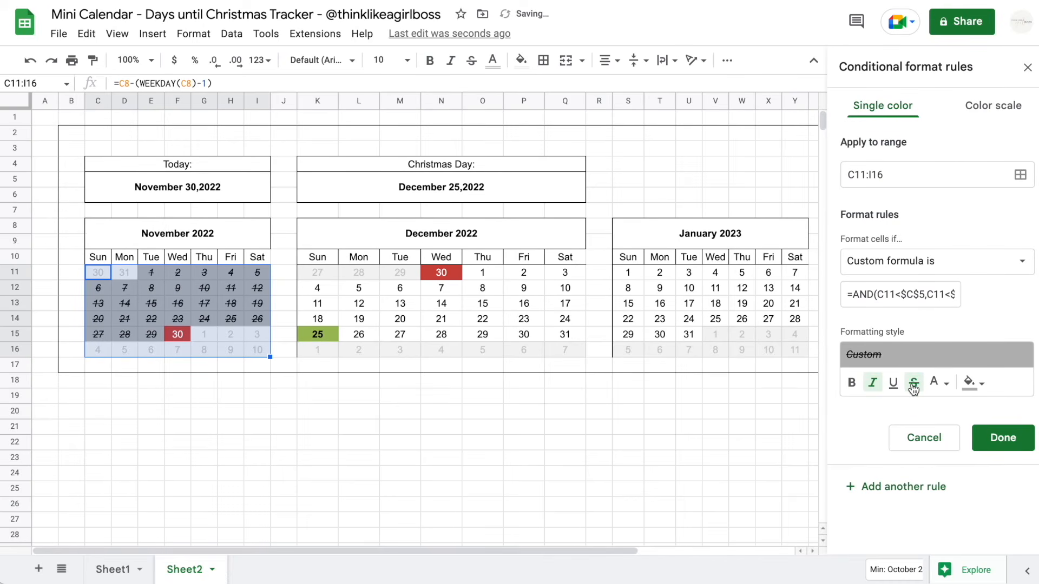
left_click(1000, 435)
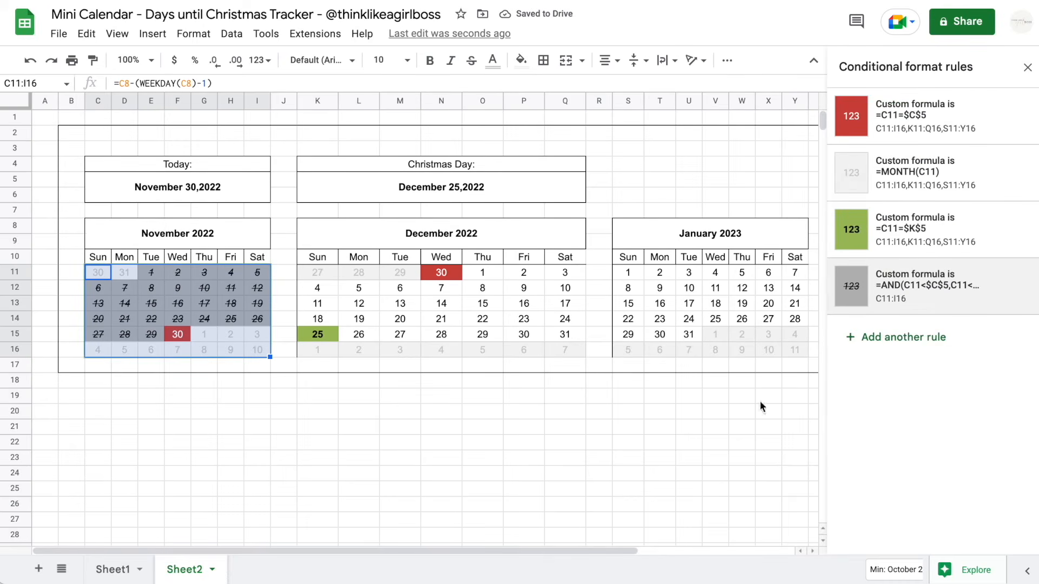
Set the Today date to December 14, 2022 to test the past-days rule.
double_click(224, 192)
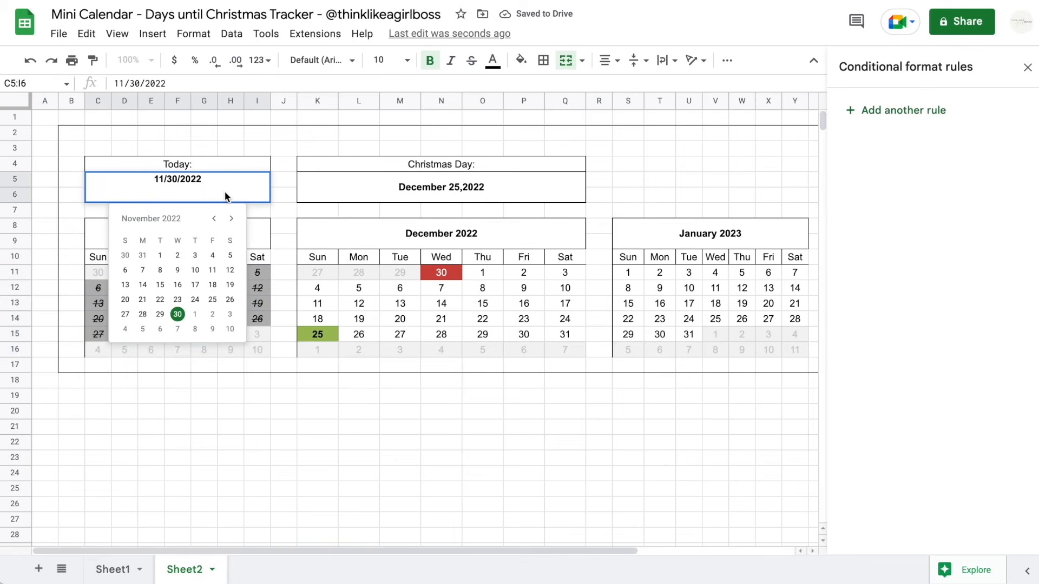
left_click(231, 220)
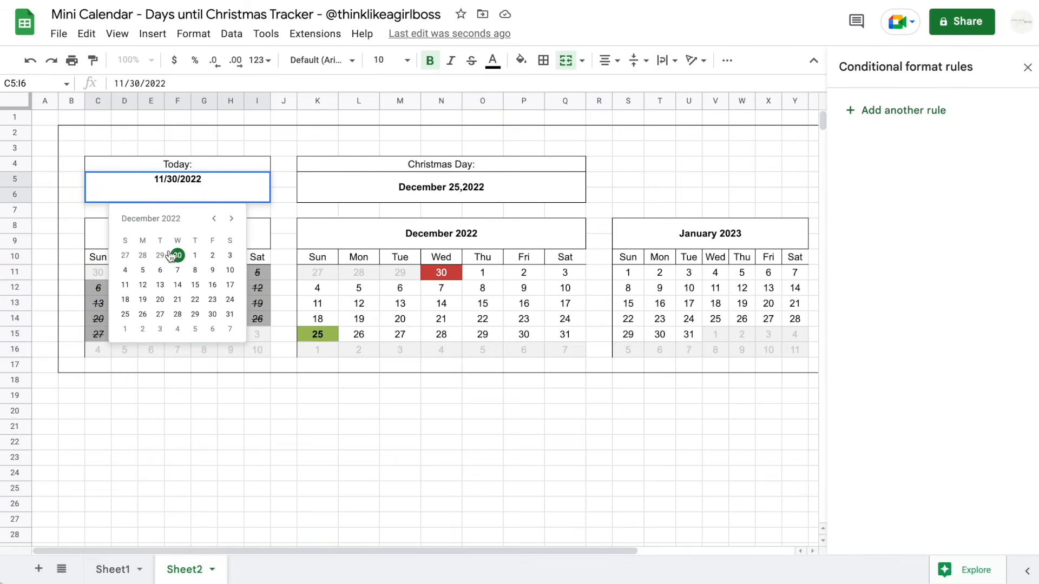
left_click(178, 285)
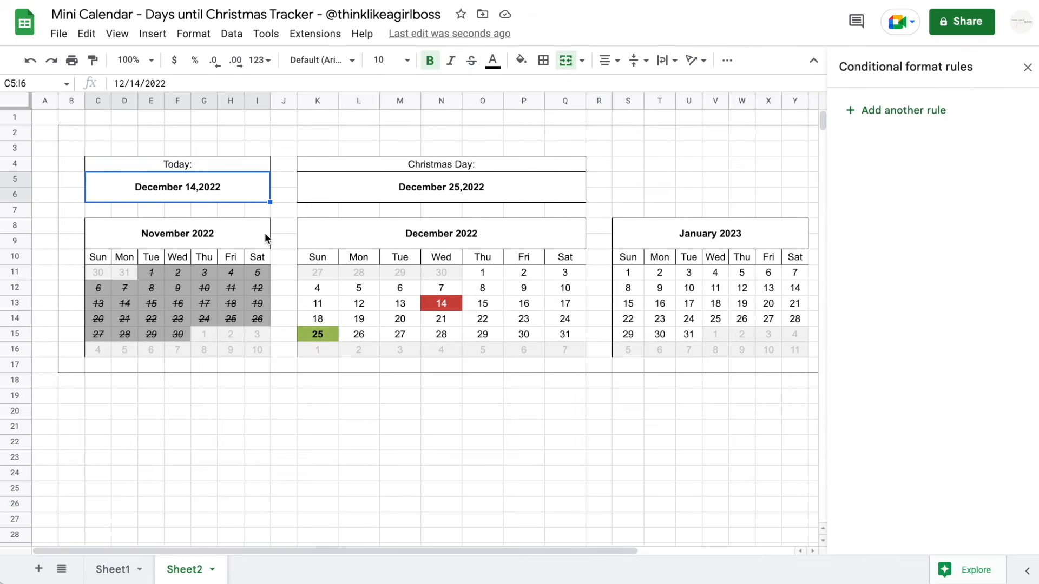
Copy the formatting of November's date grid C11:I16 onto December's K11:Q16, and December's onto January's grid starting at S11.
left_click_drag(97, 277, 262, 348)
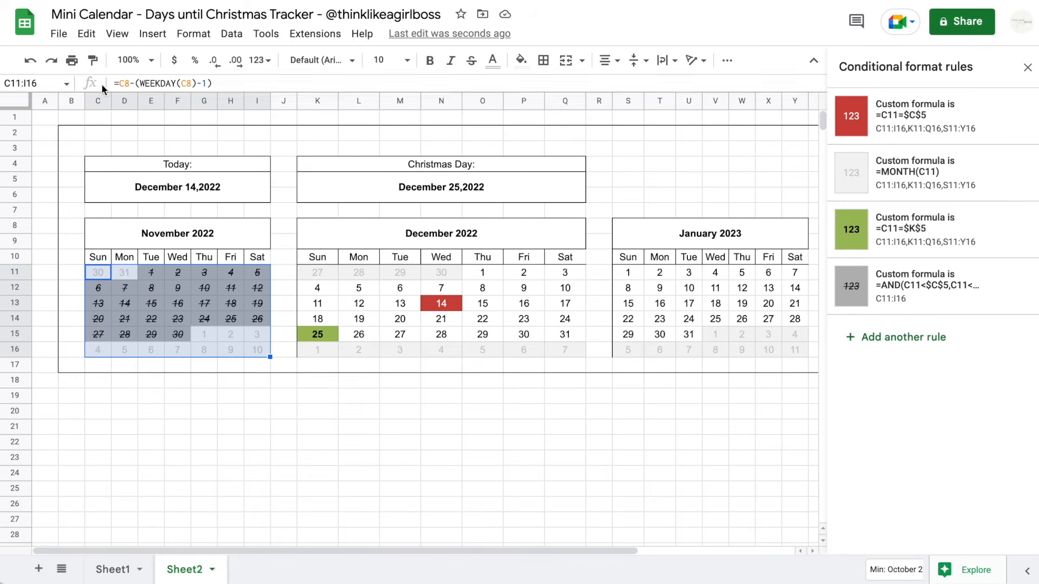
left_click(94, 65)
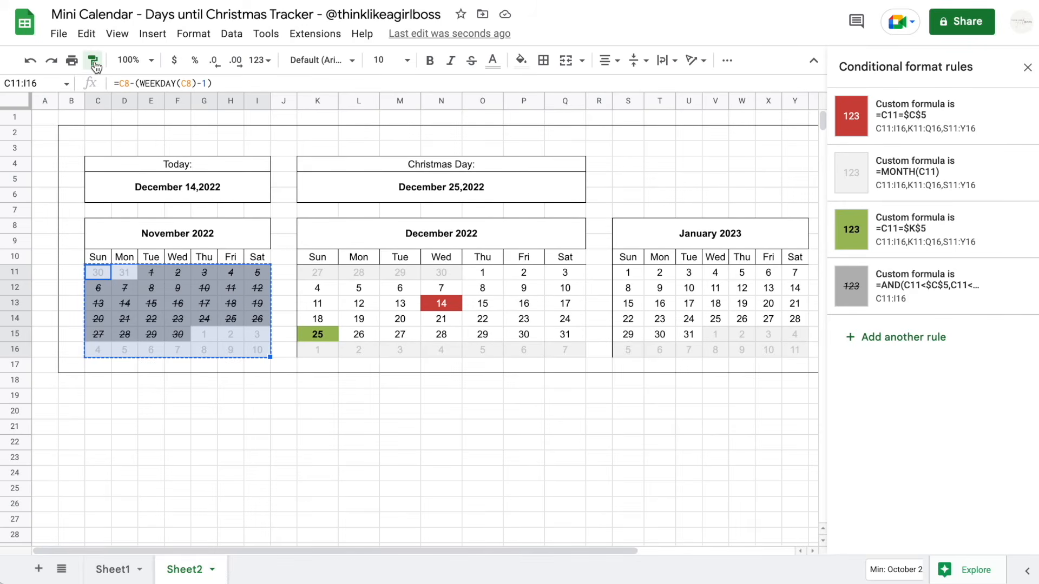
left_click(315, 276)
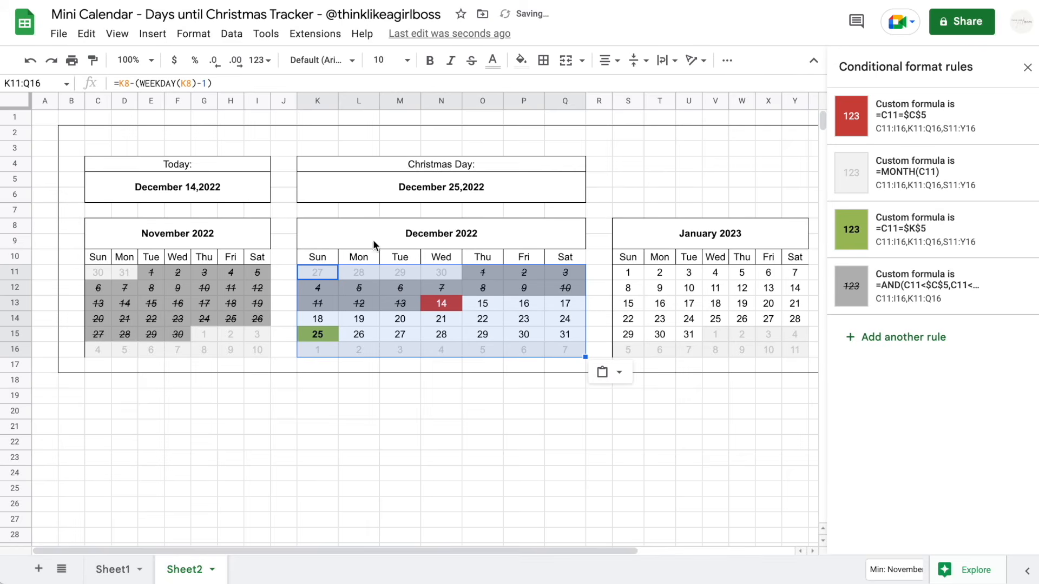
left_click(93, 61)
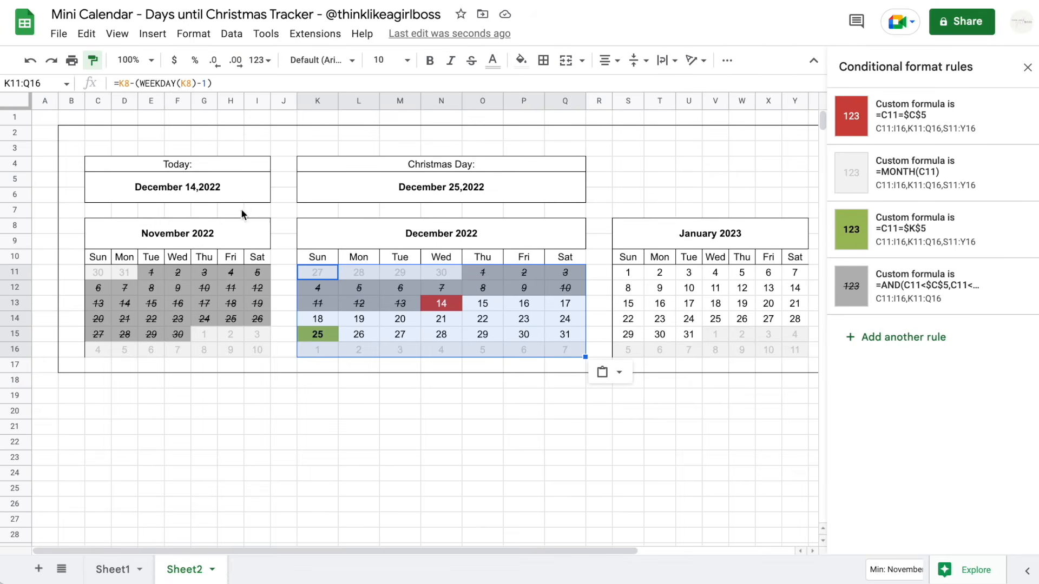
left_click_drag(325, 271, 557, 347)
left_click(93, 60)
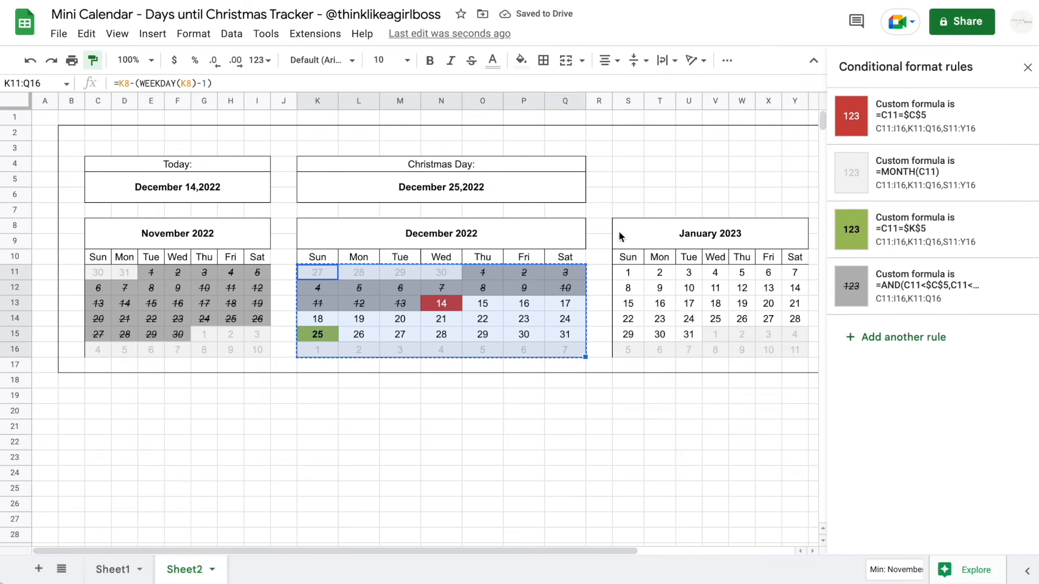
left_click(628, 274)
Set the Today date back to November 30, 2022 and close the conditional formatting rules.
left_click(178, 187)
double_click(177, 188)
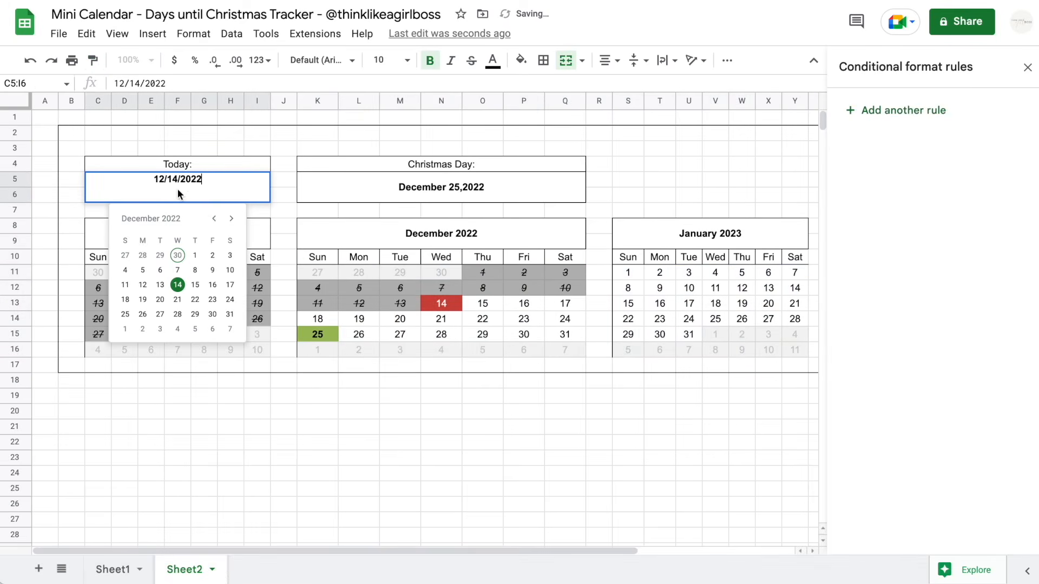
left_click(213, 219)
left_click(177, 313)
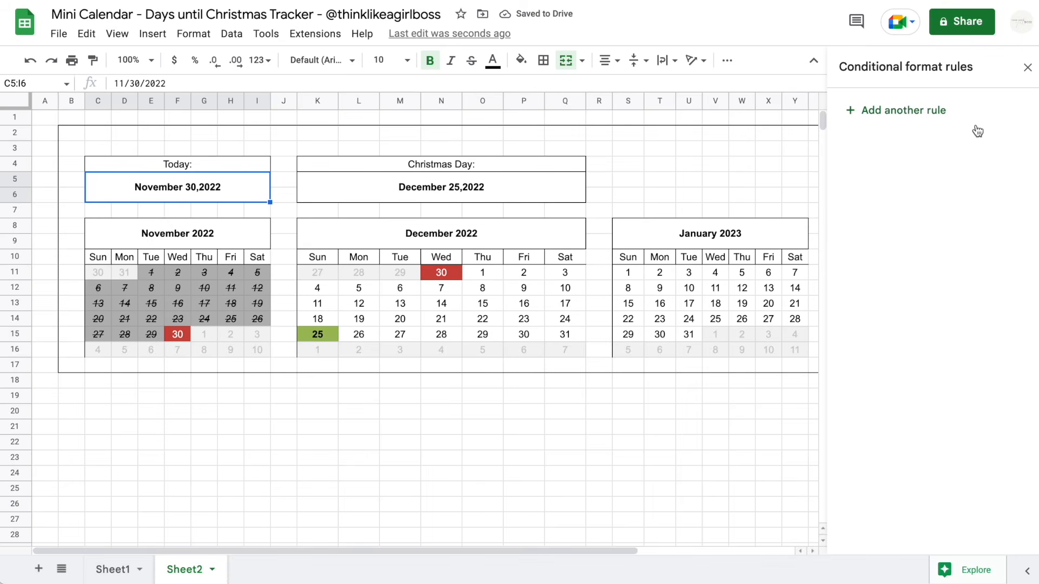
left_click(1028, 67)
left_click(441, 291)
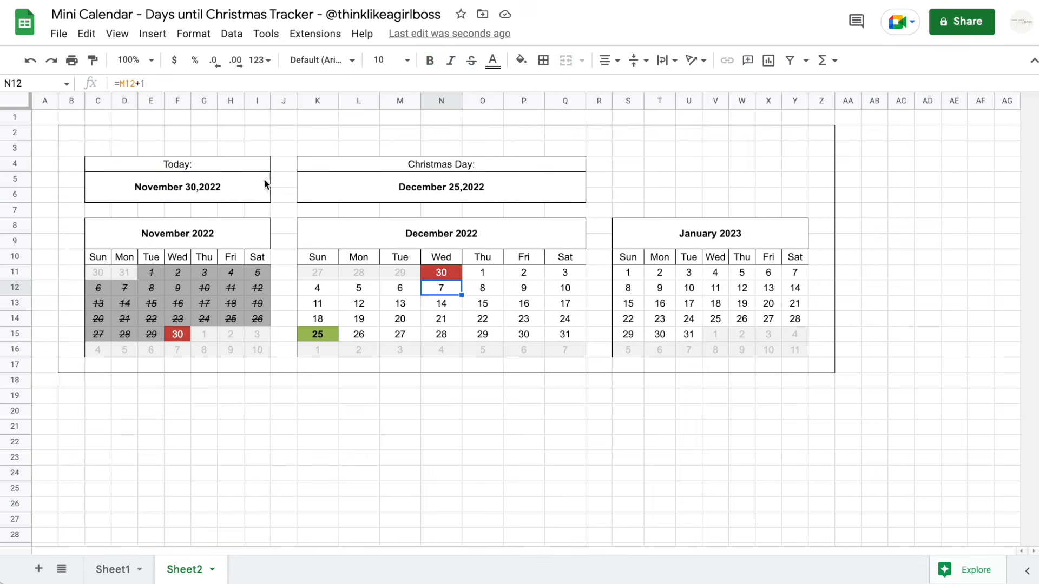
Move the =MONTH(C11) conditional formatting rule above the red =C11=$C$5 rule.
left_click(189, 37)
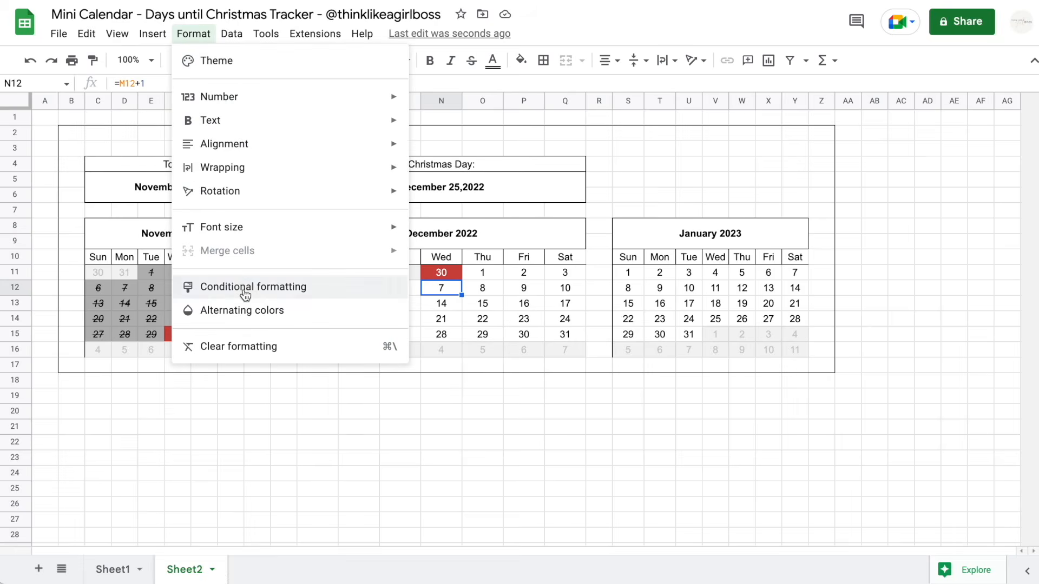
left_click(193, 285)
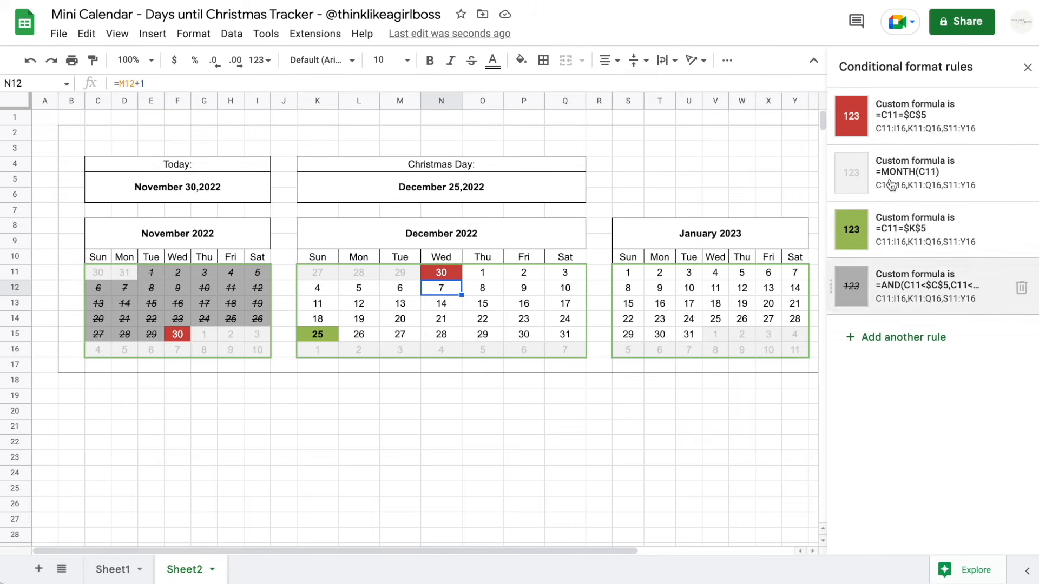
left_click_drag(833, 170, 832, 119)
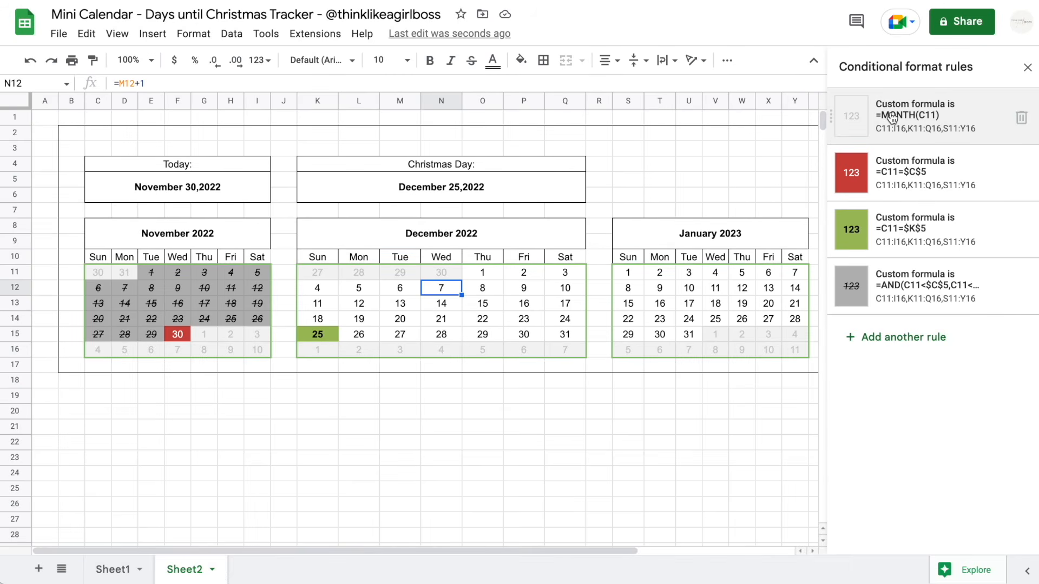
Set the Today date to December 25, 2022 and move the green =C11=$K$5 rule above the red =C11=$C$5 rule.
double_click(161, 192)
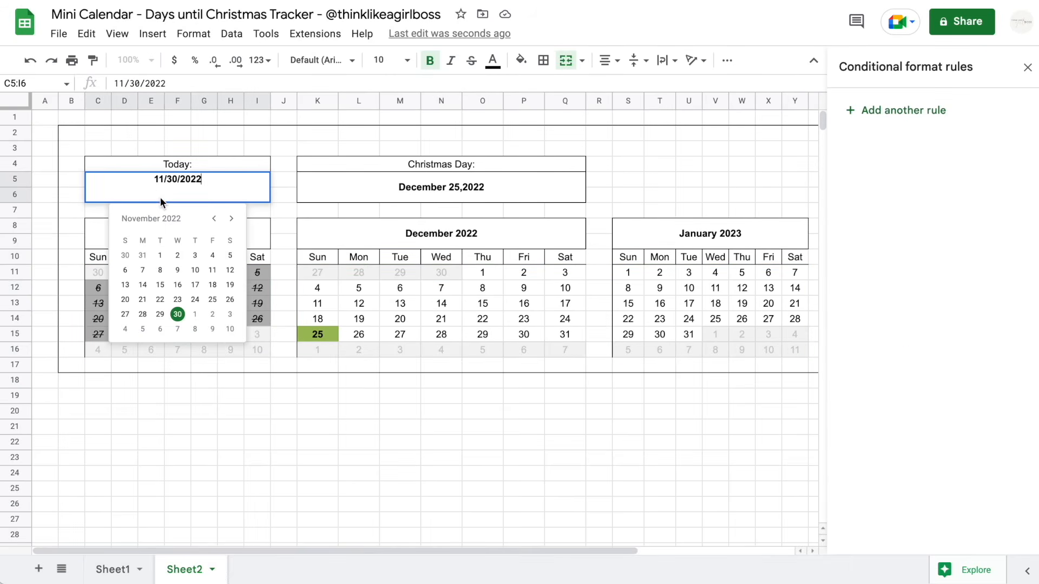
left_click(231, 219)
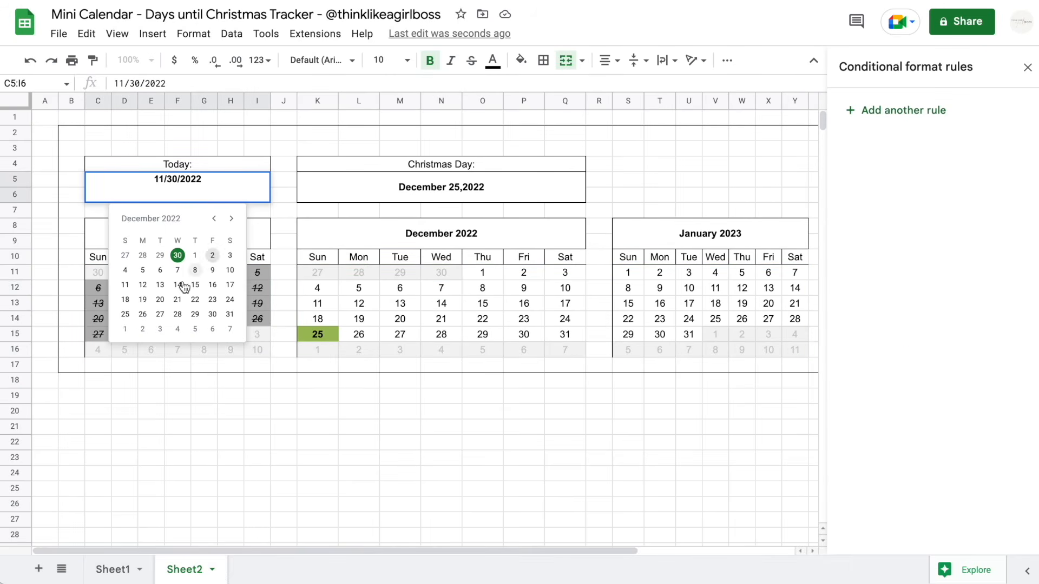
left_click(125, 314)
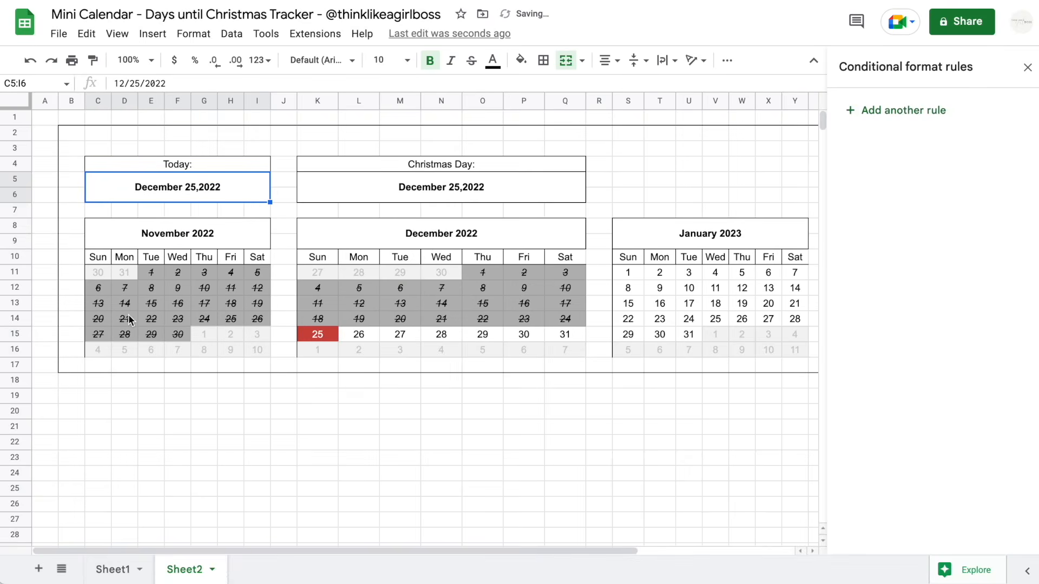
left_click(323, 336)
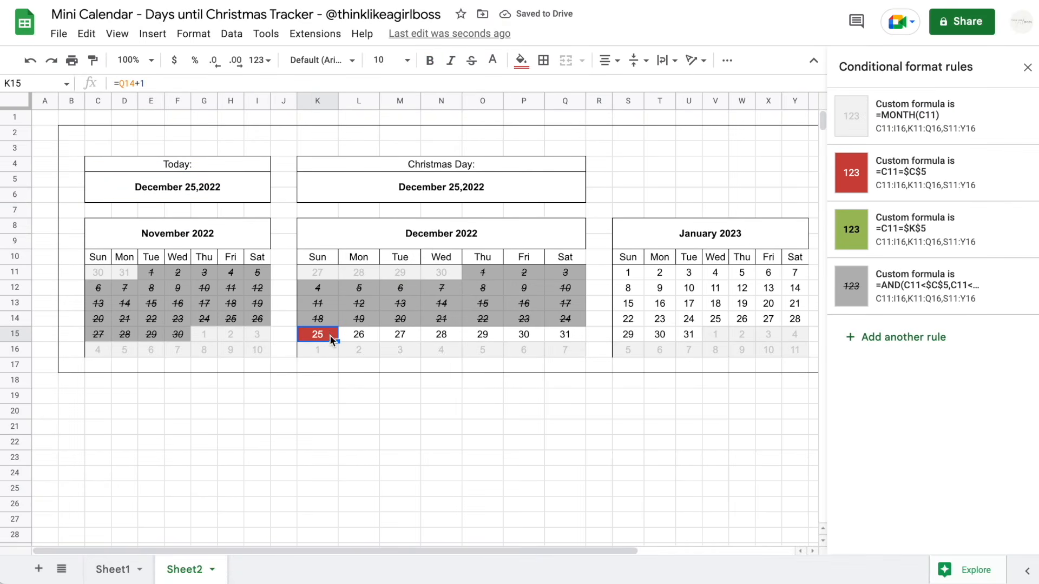
left_click_drag(828, 227, 825, 181)
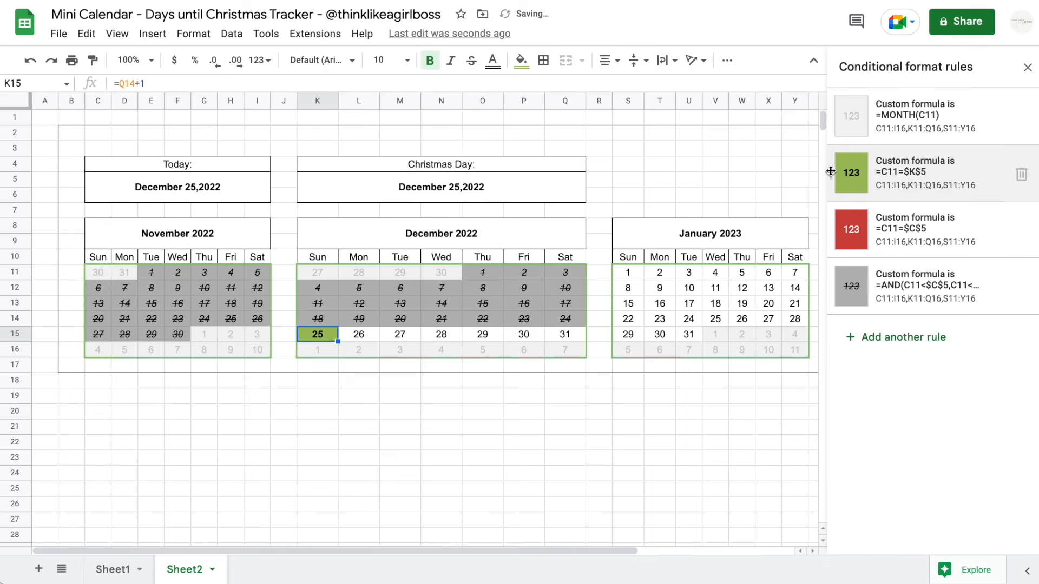
Return the Today date to November 30, 2022.
double_click(192, 190)
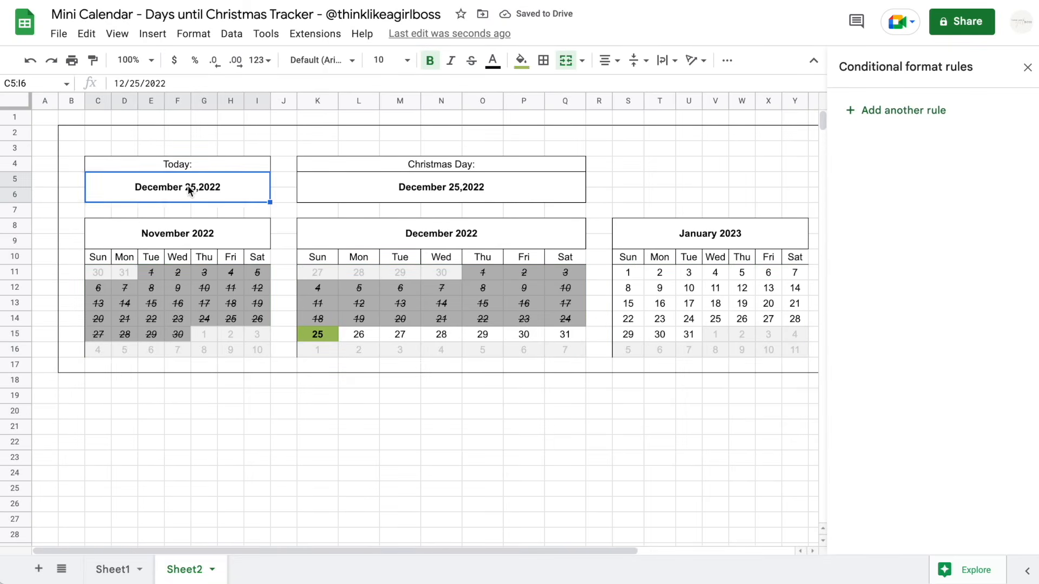
left_click(214, 219)
left_click(178, 314)
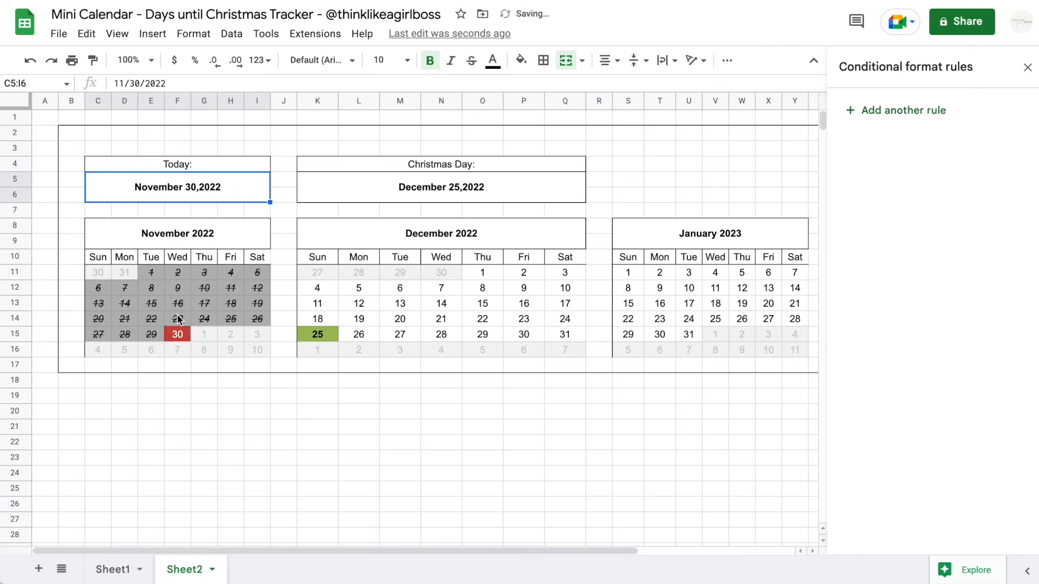
Copy the Christmas Day heading to S4:Y4 on Sheet2 and change its text to "Days until Christmas:".
left_click(182, 569)
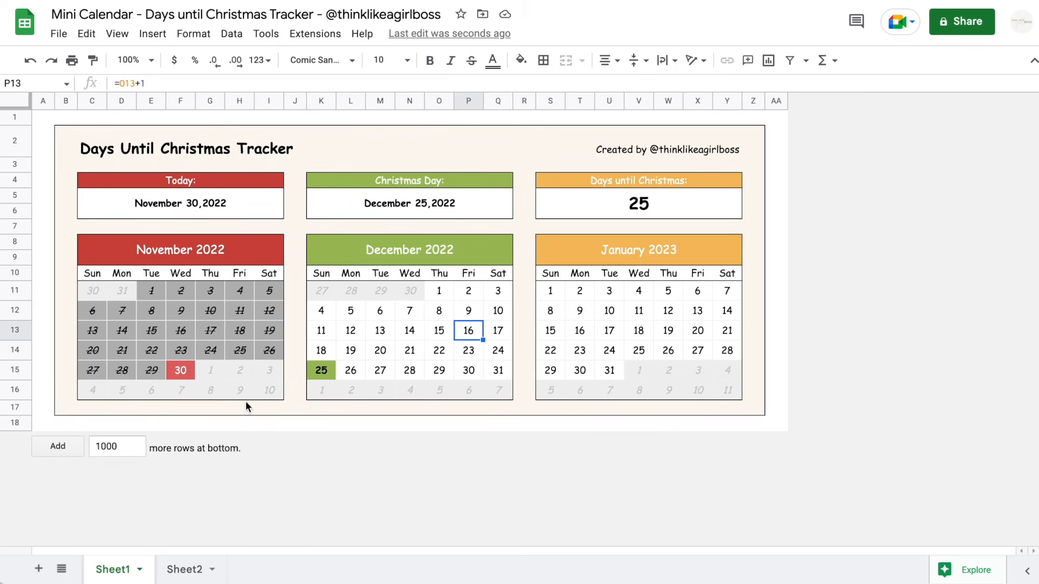
left_click(184, 570)
left_click(630, 168)
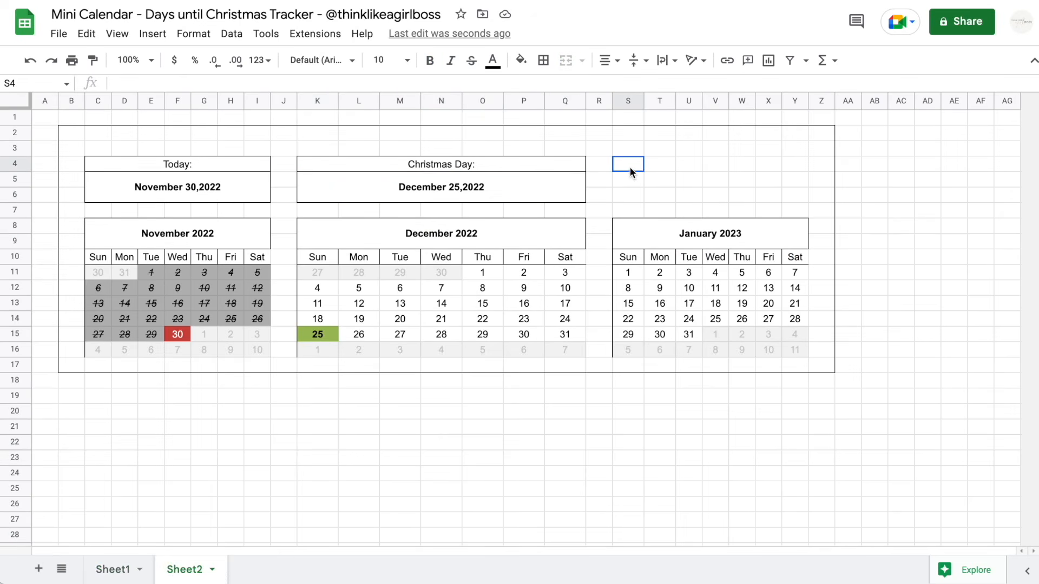
left_click(557, 169)
key("ctrl+c")
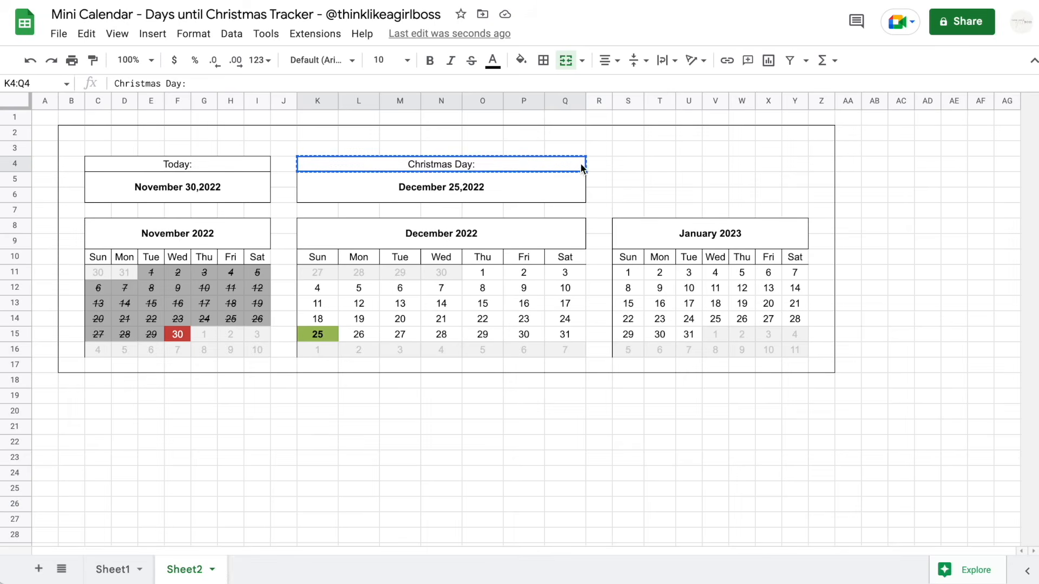
left_click(624, 169)
key("ctrl+v")
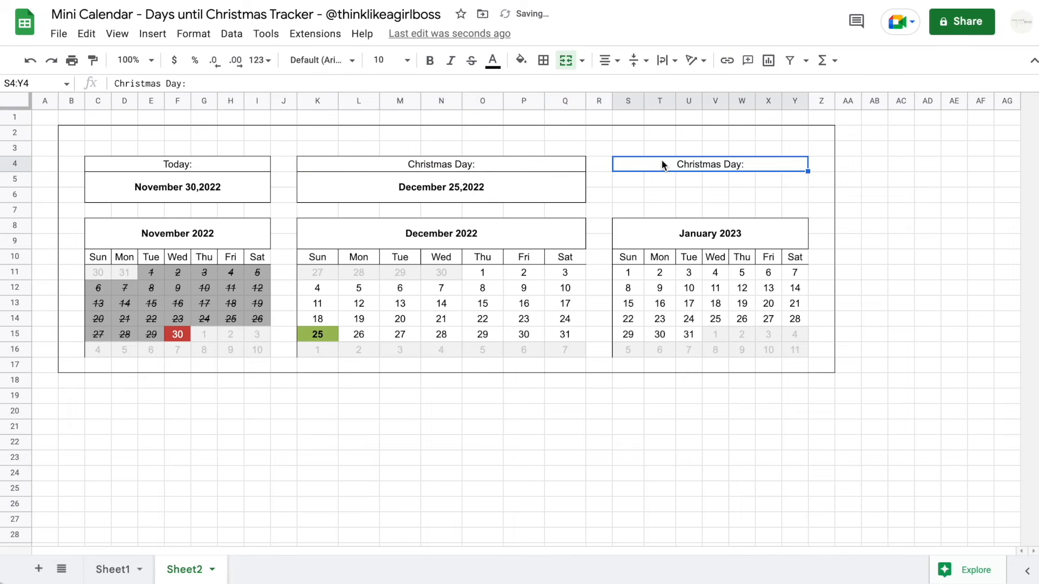
type("Days ")
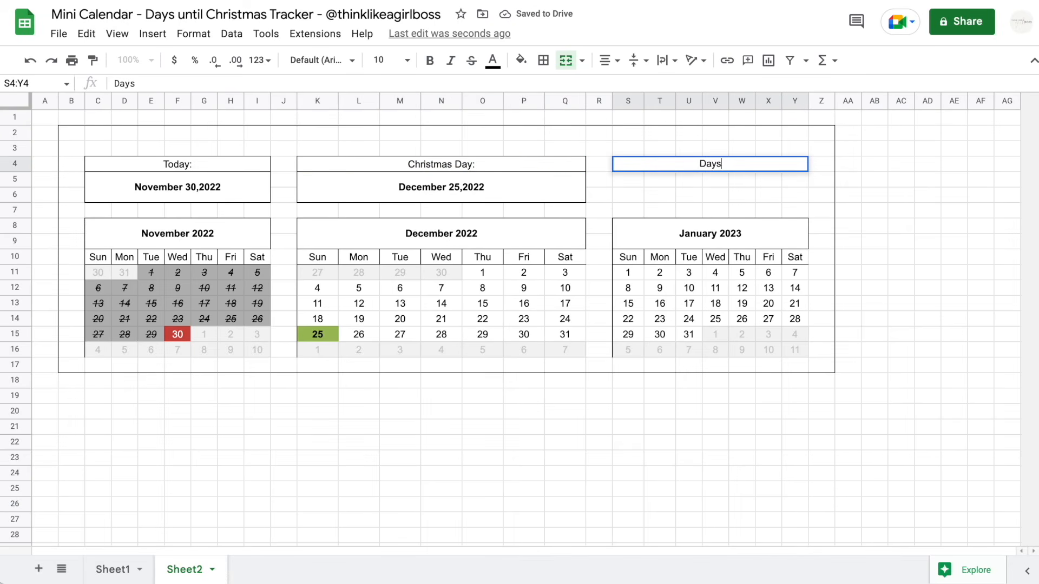
type("until Christ")
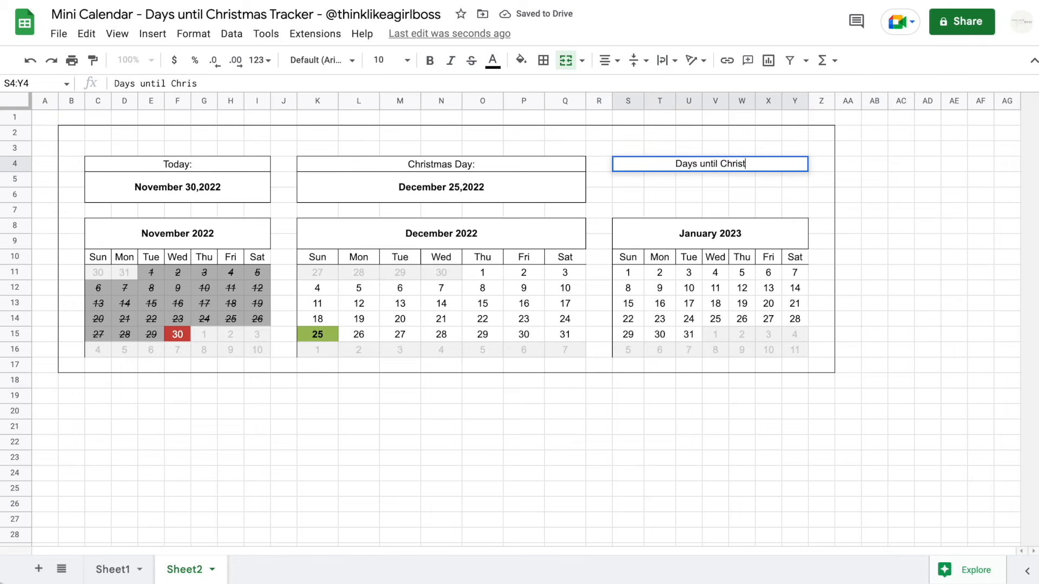
type("mas:")
Merge cells S5:Y6 below the Days until Christmas heading and give the box an outer border.
left_click(628, 177)
left_click_drag(629, 176, 790, 195)
left_click(566, 60)
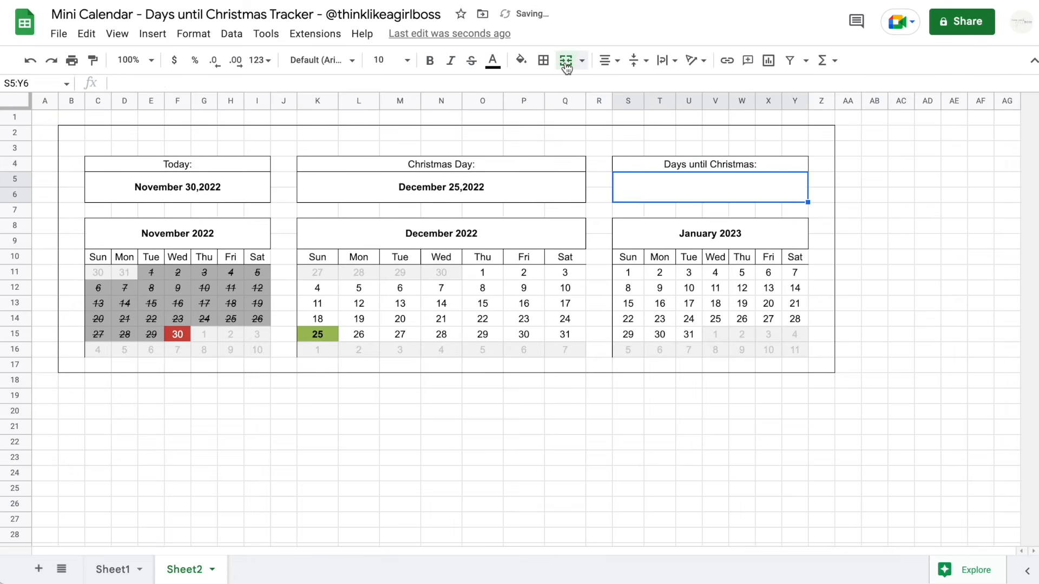
left_click(544, 60)
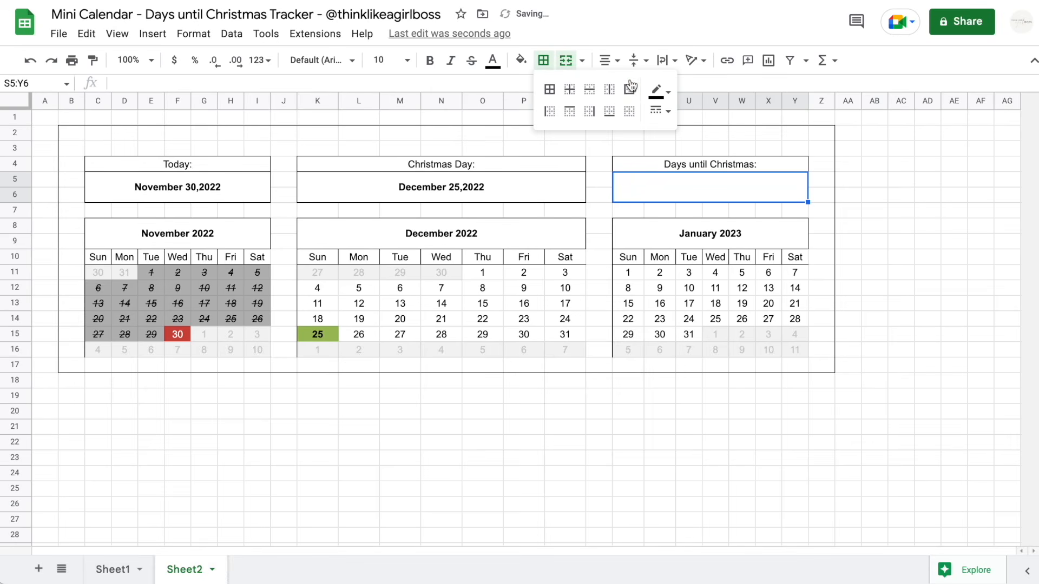
left_click(629, 89)
left_click(709, 184)
left_click(848, 179)
Enter the formula =K5-C5 in the Days until Christmas box and make it bold.
left_click(753, 188)
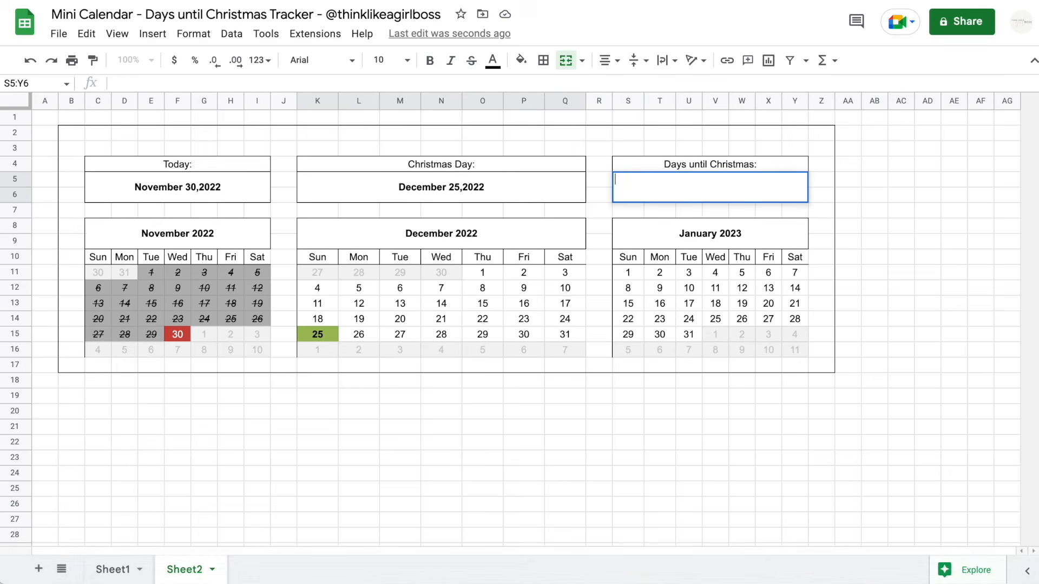
type("=")
left_click(341, 190)
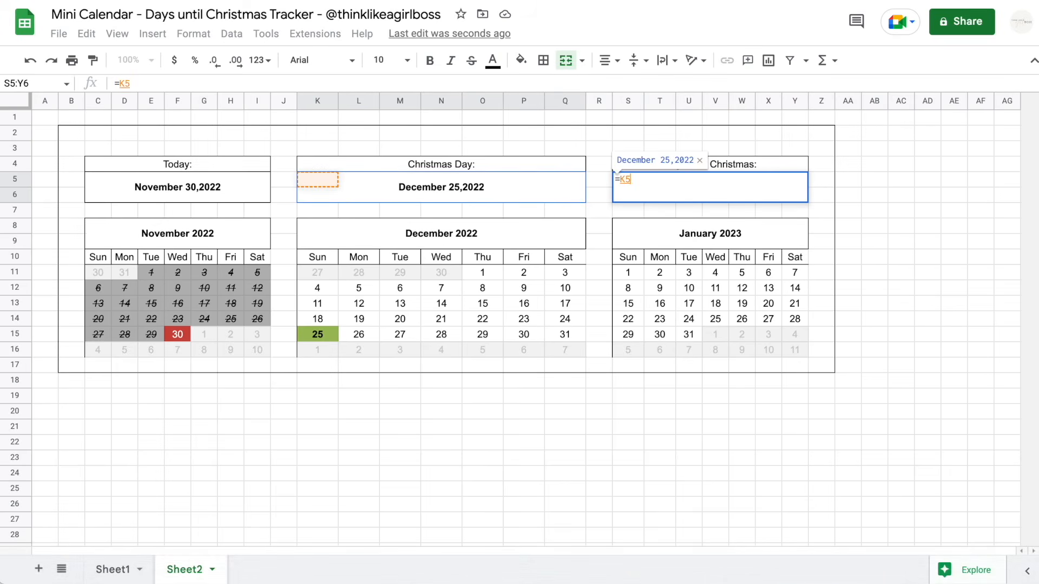
type("-")
left_click(135, 182)
key("Return")
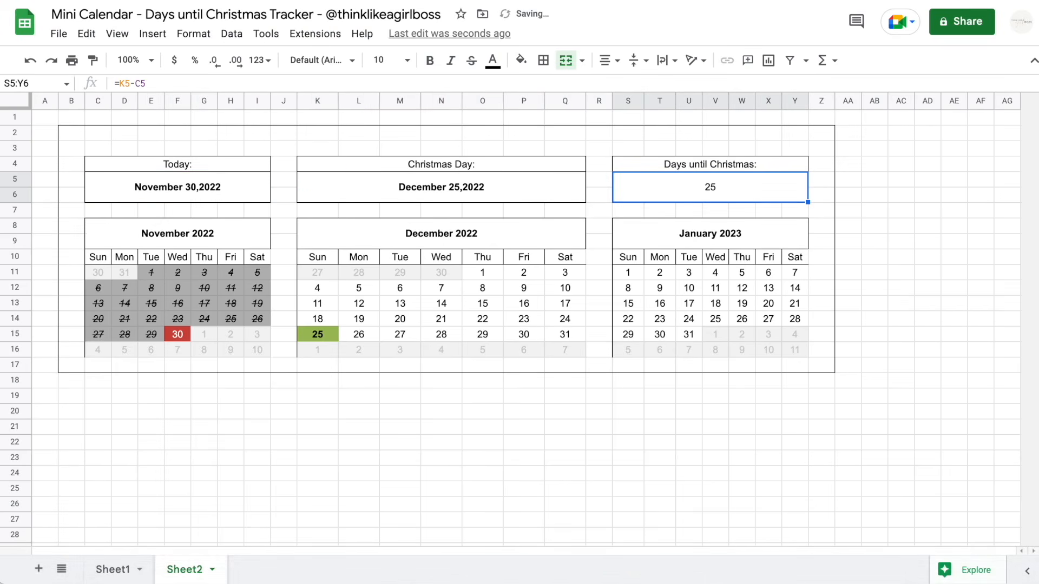
key("ctrl+b")
left_click(432, 432)
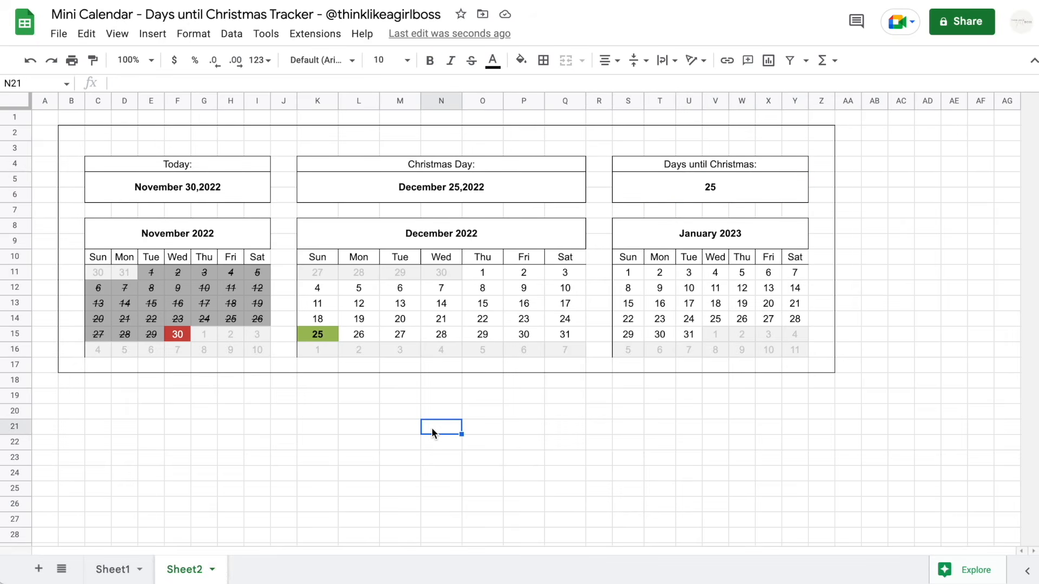
Merge C2:L3 on Sheet2 and add the left-aligned title "Days Until Christmas Tracker".
left_click(114, 569)
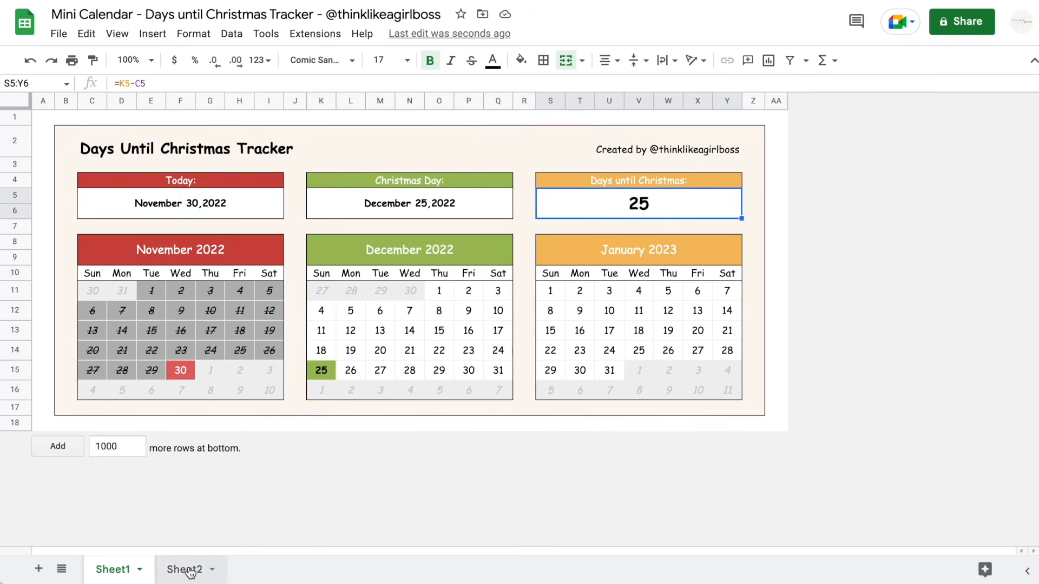
left_click(187, 569)
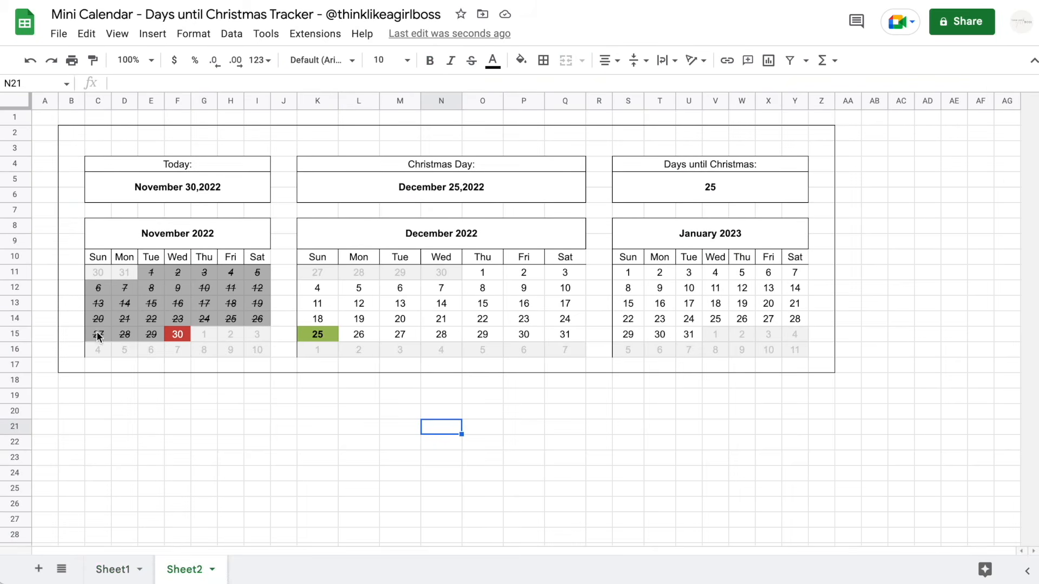
left_click_drag(98, 133, 361, 147)
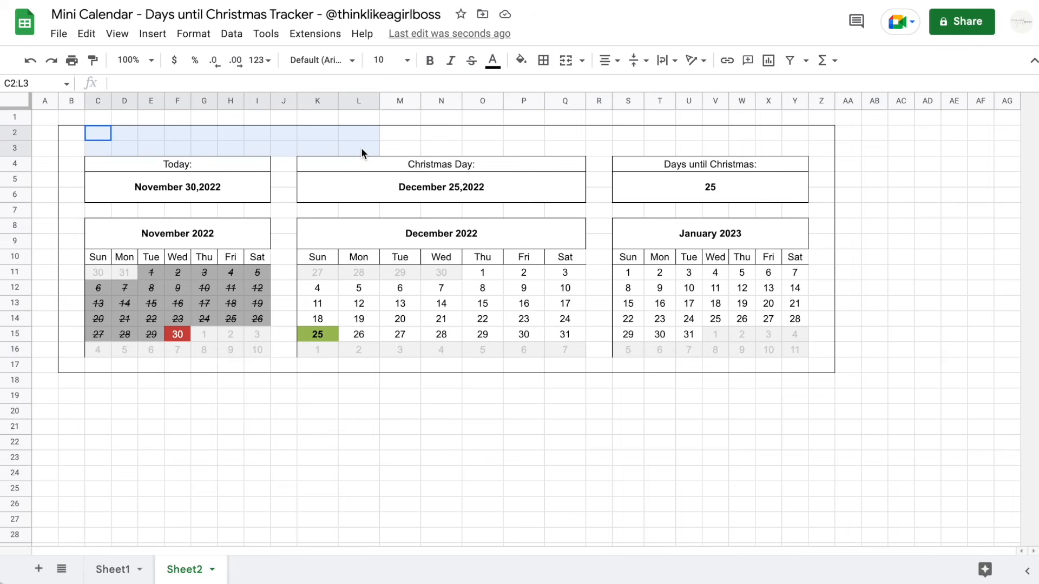
left_click(566, 61)
type("Days Until Christmas Tracker")
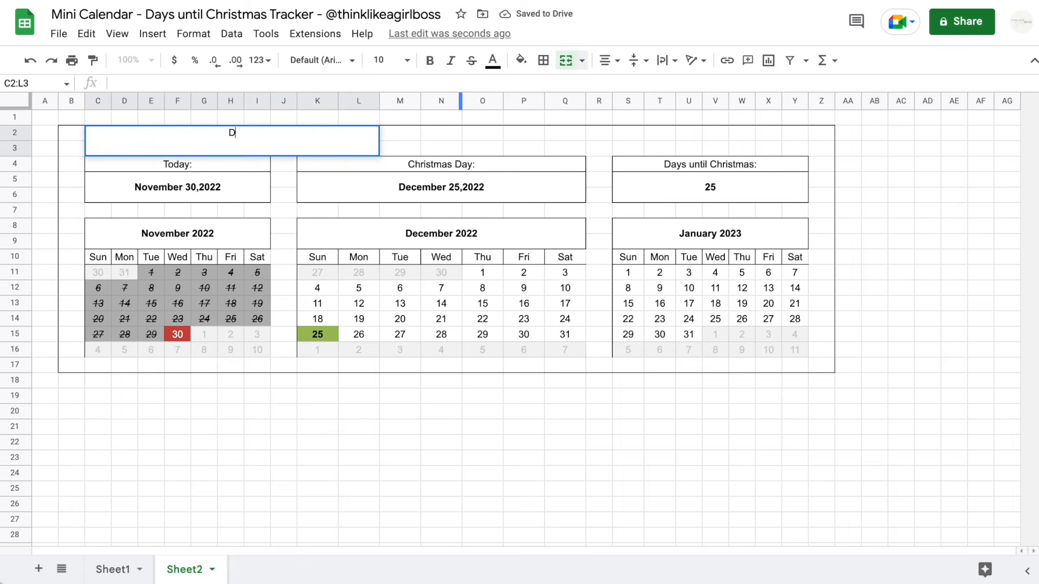
left_click(606, 61)
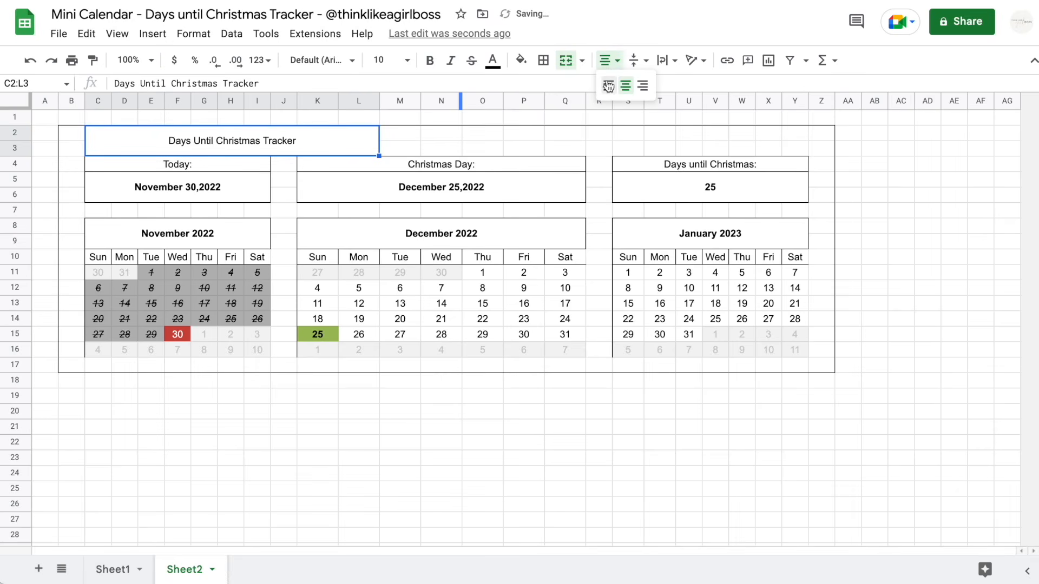
left_click(608, 86)
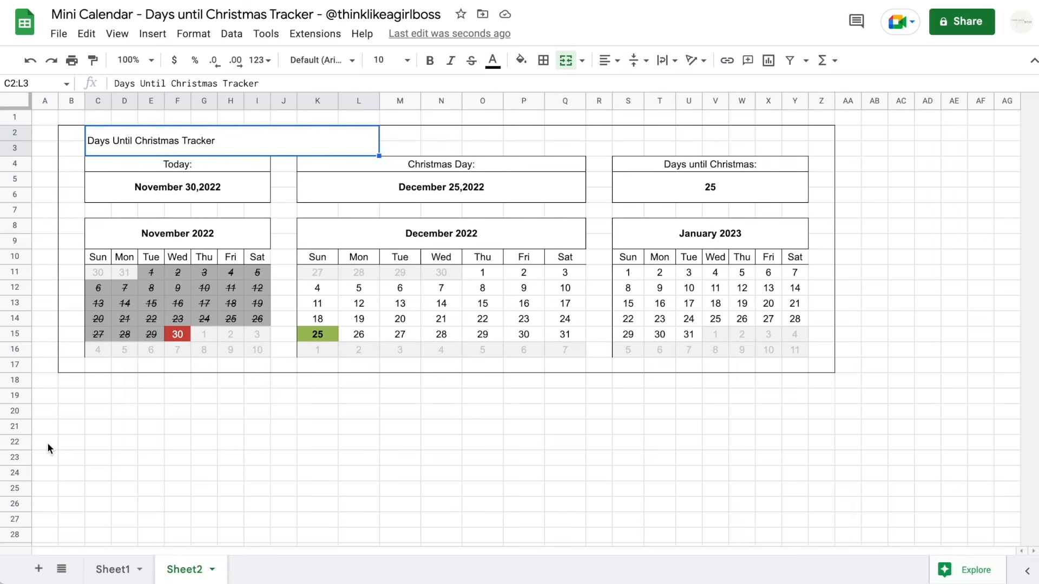
Delete the unused rows 19 to 1000 below the tracker.
scroll(47, 443, "down", 10)
scroll(47, 443, "up", 10)
left_click(16, 396)
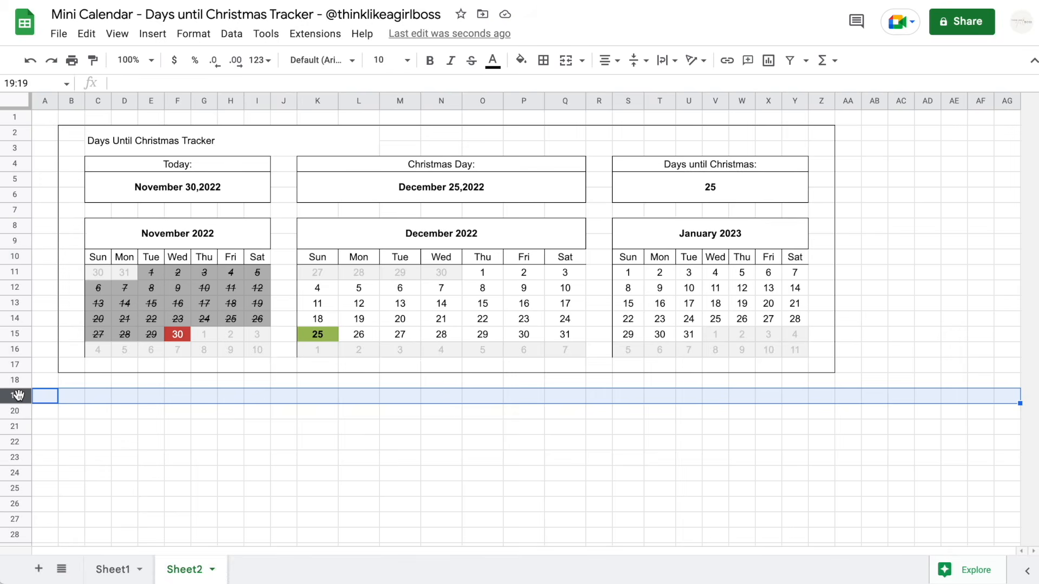
key("ctrl+shift+Down")
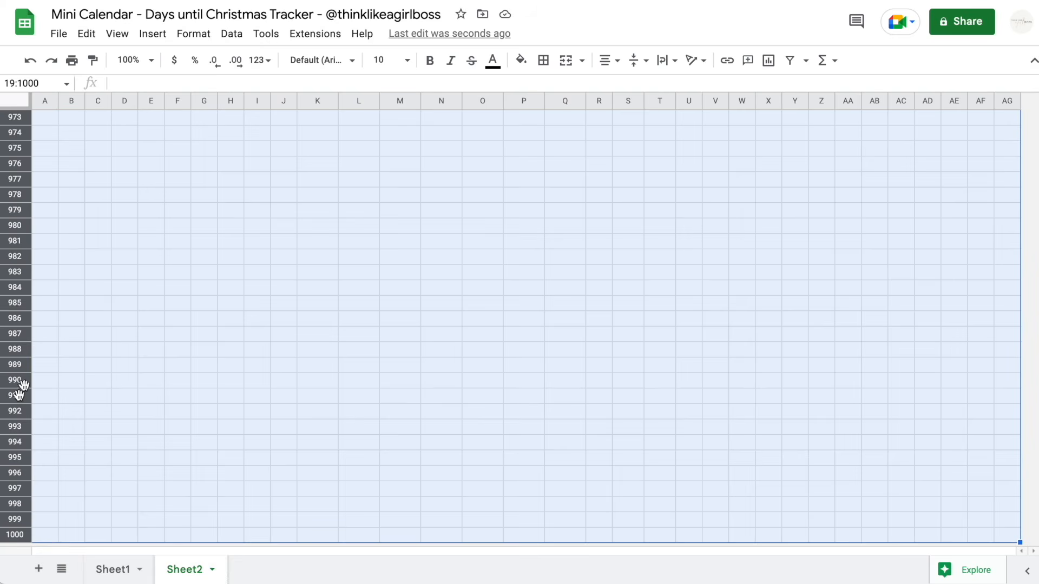
right_click(26, 332)
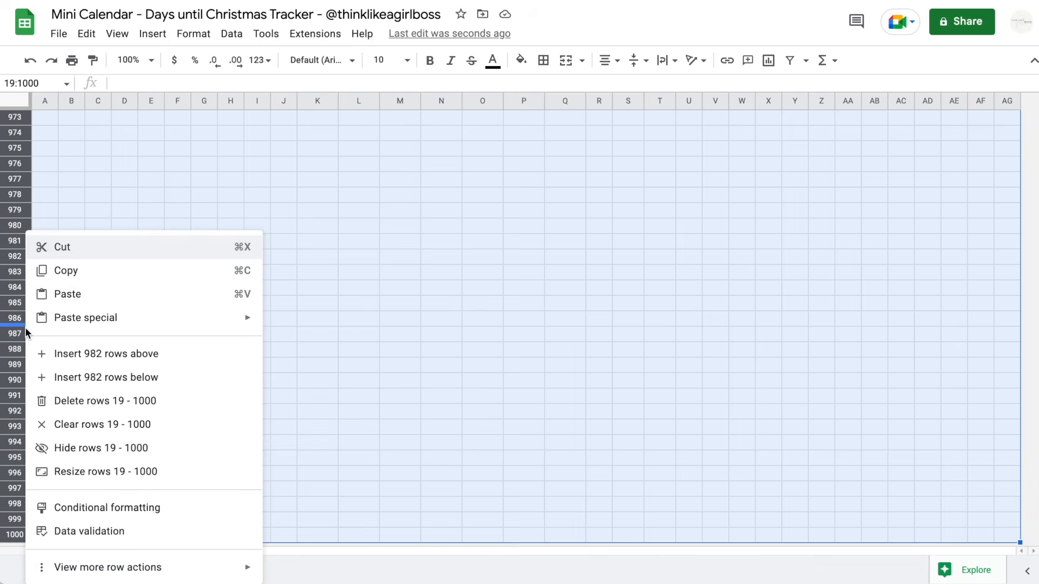
left_click(101, 403)
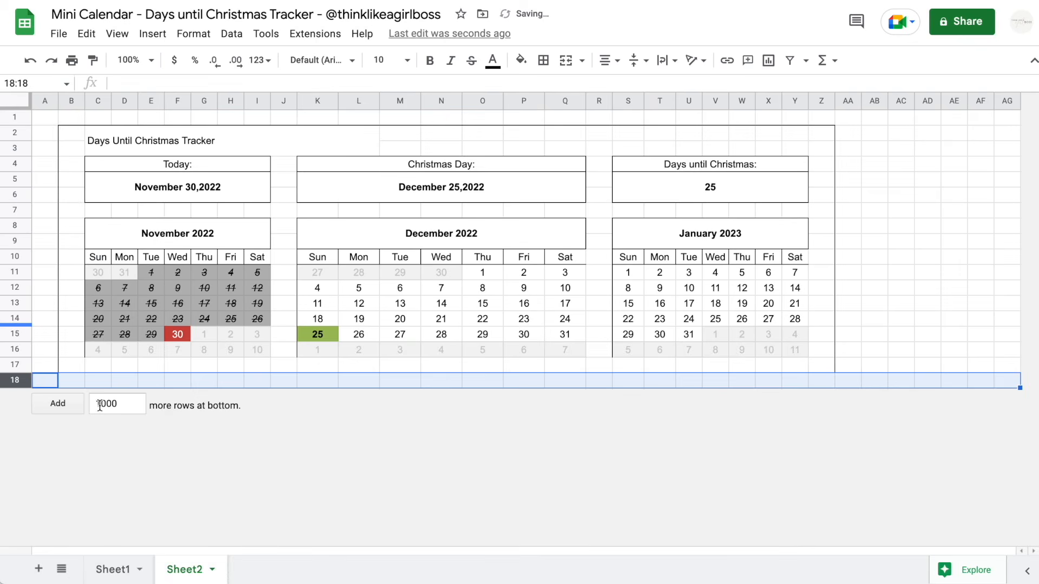
Delete the unused columns AB to AG beside the tracker.
left_click(528, 381)
left_click_drag(867, 103, 1004, 98)
right_click(1005, 98)
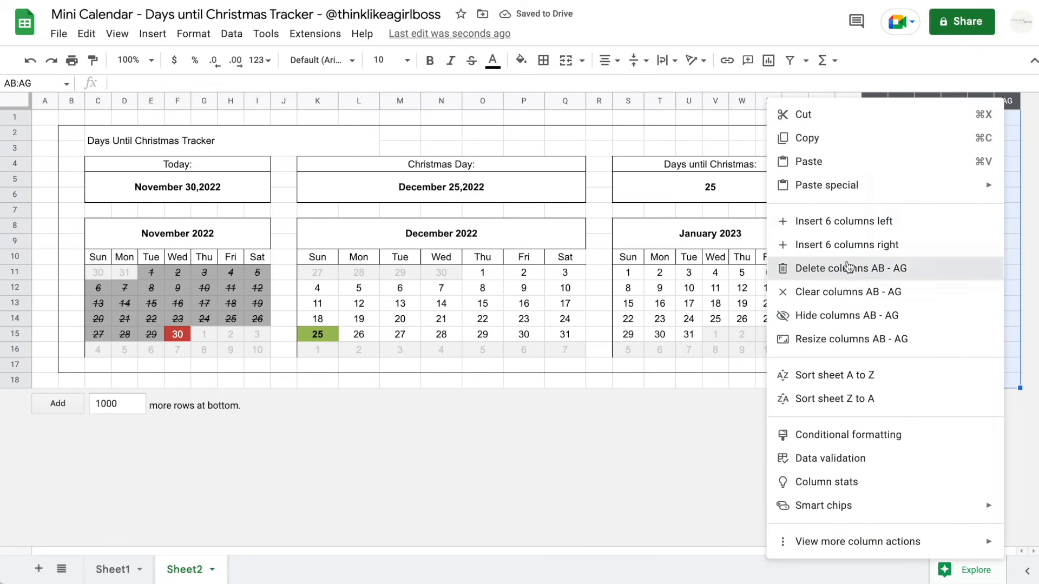
left_click(854, 267)
Apply an outer border around the whole November calendar, C8:I16.
left_click_drag(251, 242, 255, 352)
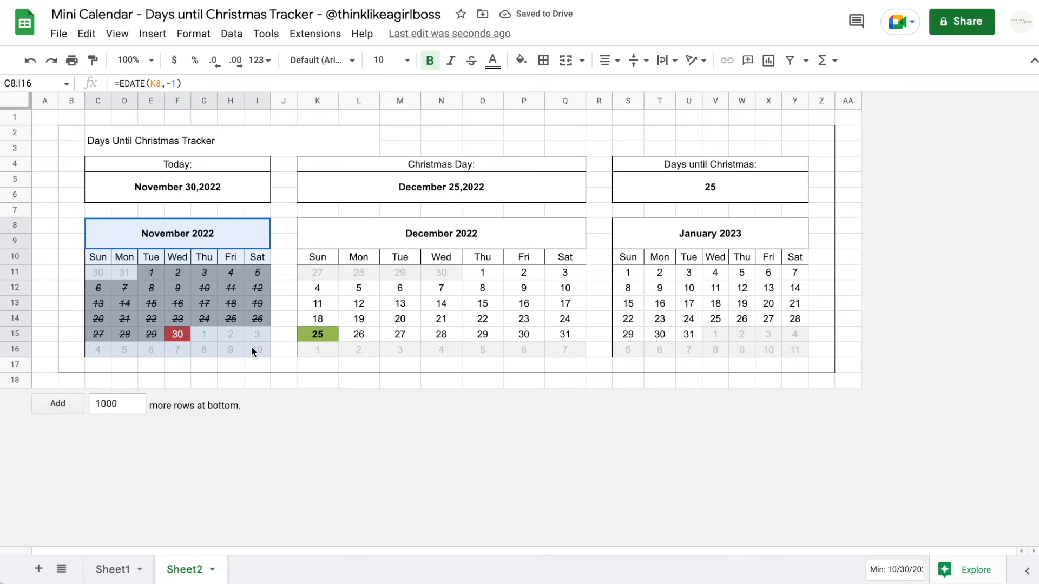
left_click(551, 63)
left_click(628, 89)
Clear the inner borders of the November weekday row C10:I10 and apply only an outer border around it.
left_click_drag(94, 262, 257, 257)
left_click(544, 60)
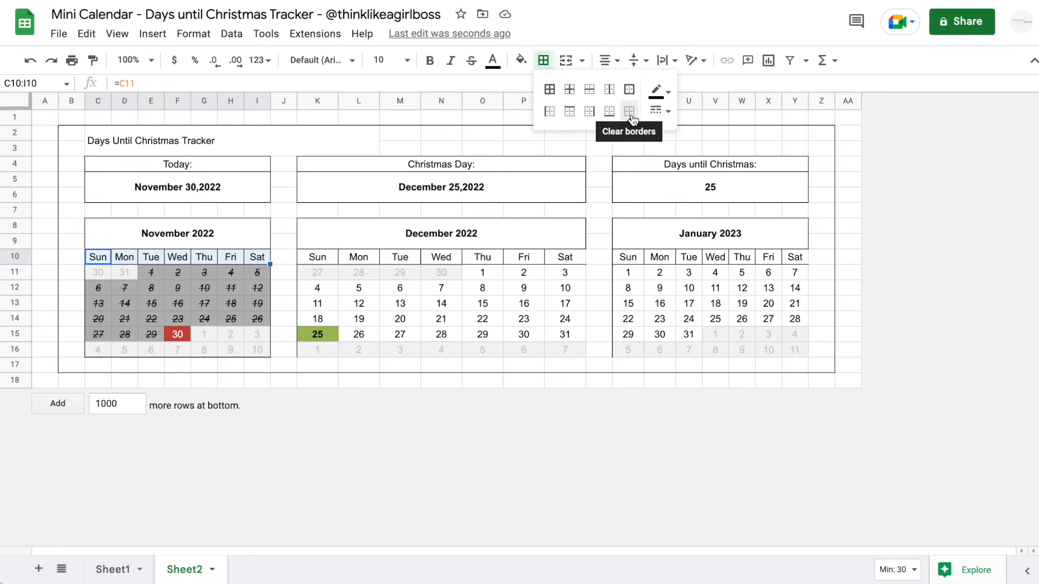
left_click(630, 111)
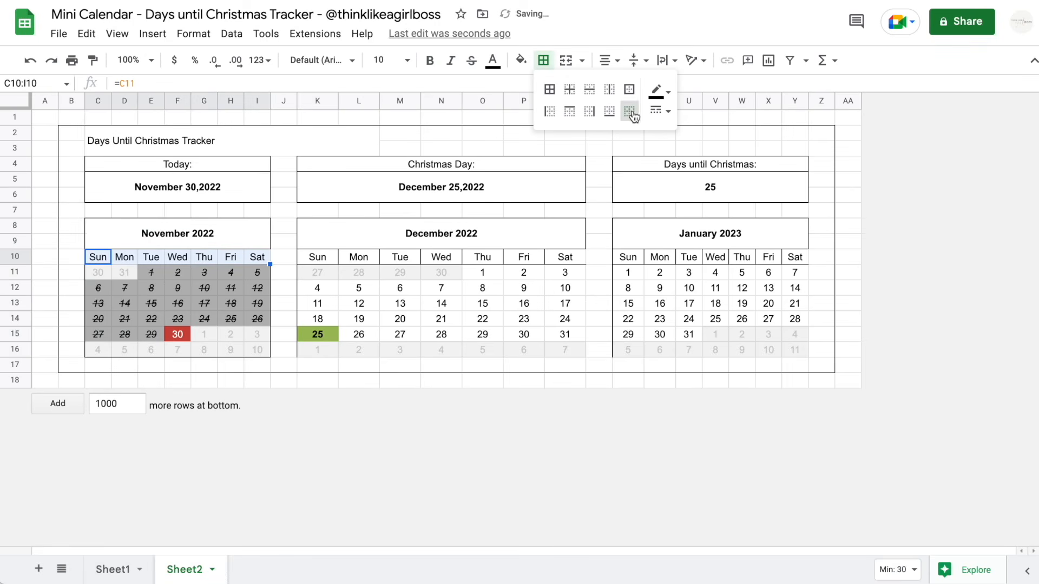
left_click(630, 90)
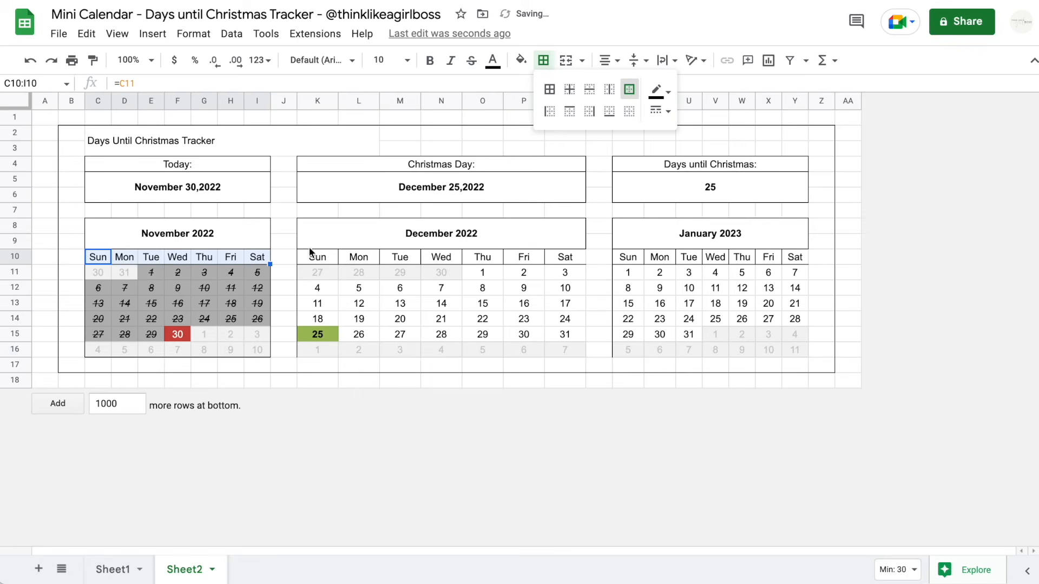
left_click(287, 244)
Copy the formatting of the November calendar C8:I16 onto the December and January calendars with Paint format.
left_click_drag(252, 232, 254, 349)
left_click(92, 60)
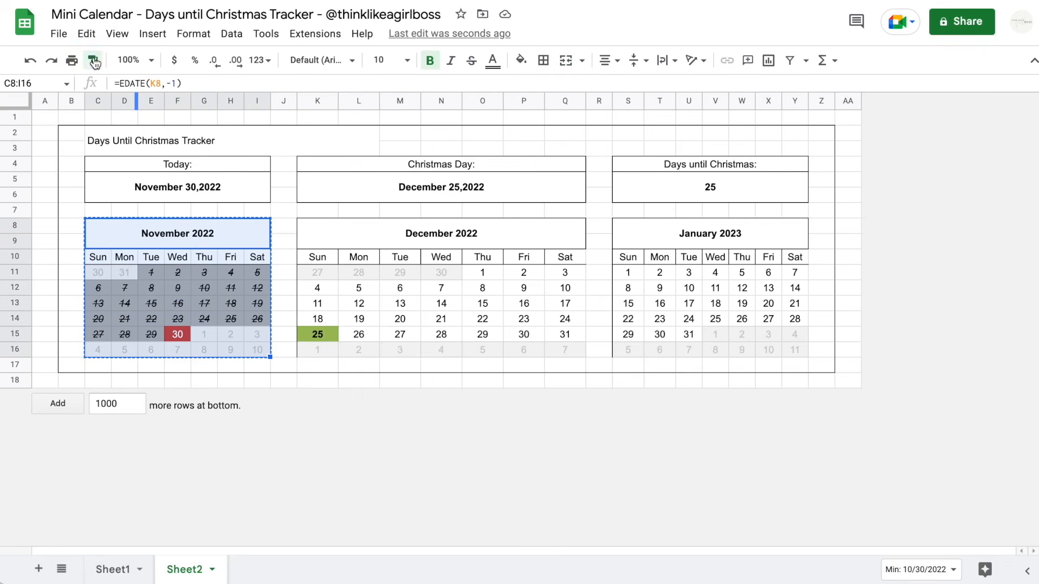
left_click(306, 234)
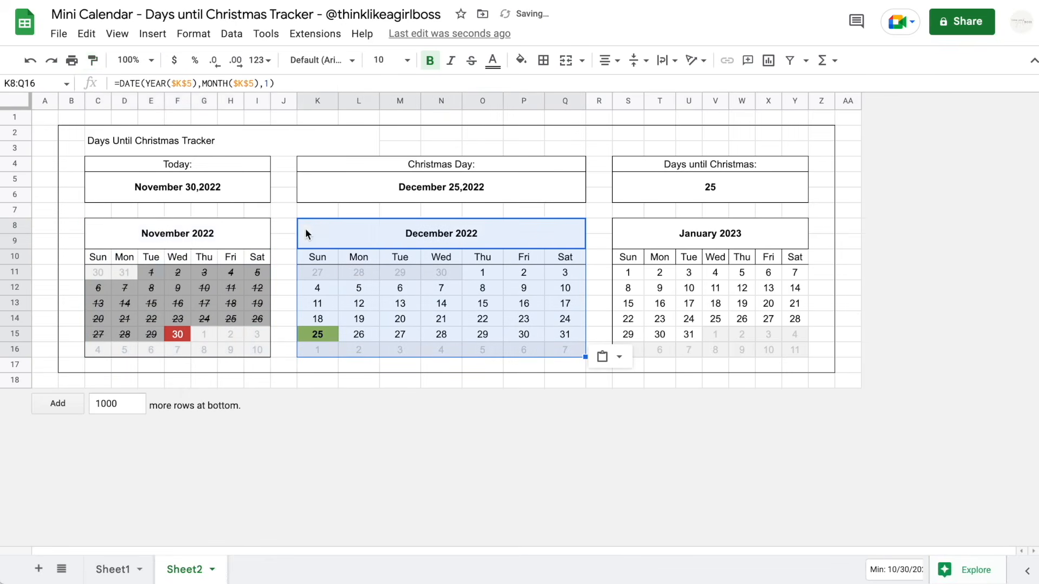
left_click(93, 60)
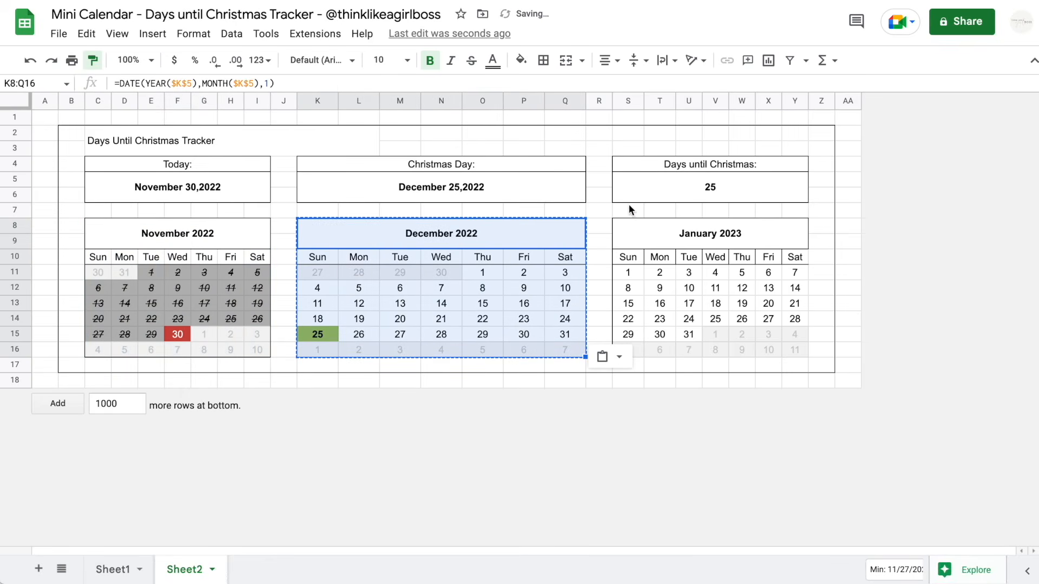
left_click(624, 232)
left_click_drag(351, 233, 353, 355)
left_click(93, 60)
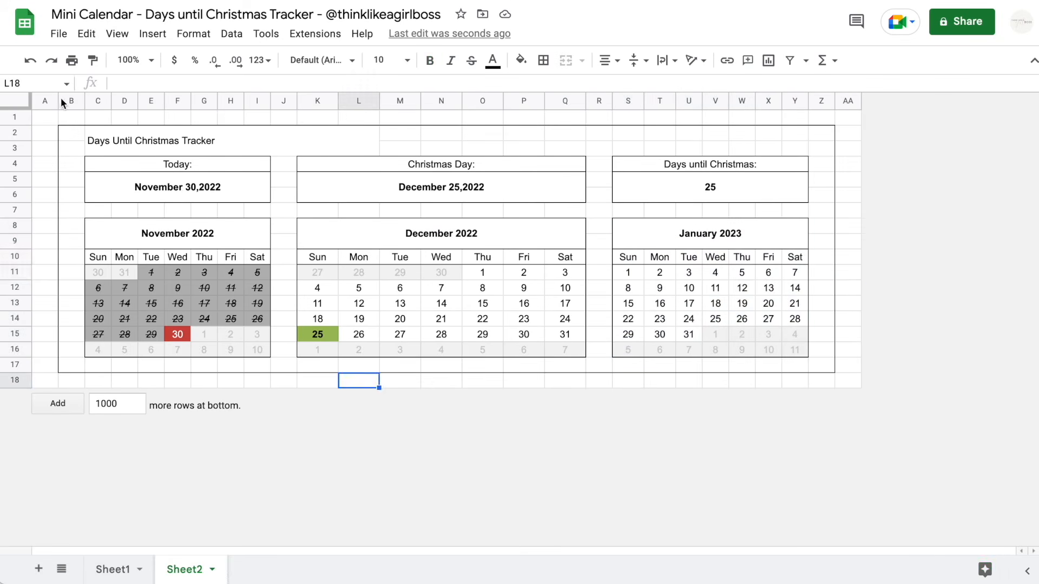
Resize columns A to AA to one uniform narrow width matching the November calendar's columns.
left_click_drag(45, 101, 830, 98)
left_click(656, 164)
left_click_drag(44, 100, 647, 101)
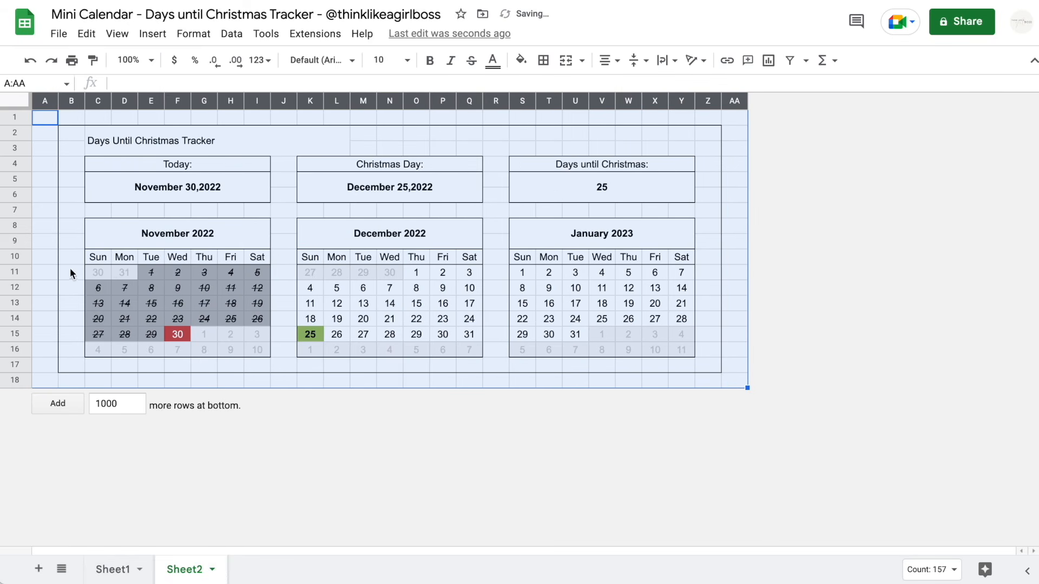
Increase the height of calendar rows 11 to 16 uniformly.
left_click(65, 273)
left_click_drag(21, 273, 19, 346)
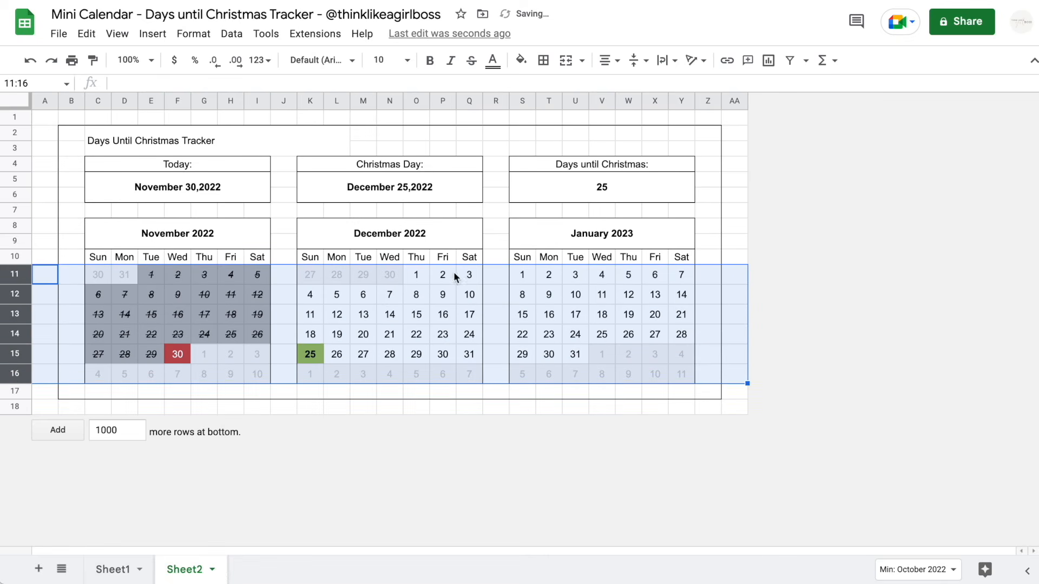
left_click(890, 287)
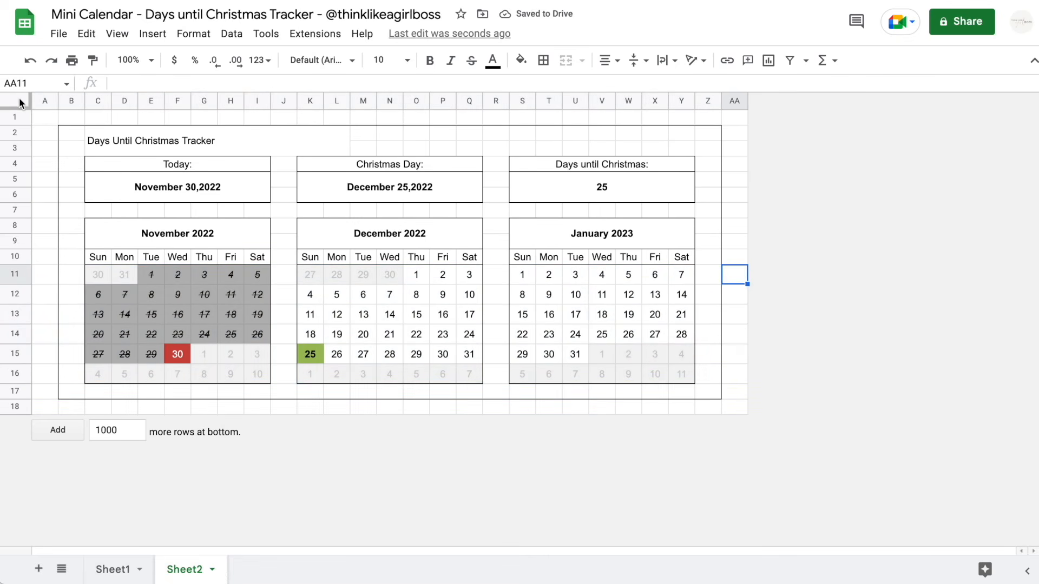
Change the font of the entire sheet to Comic Sans MS.
left_click(19, 101)
left_click(315, 63)
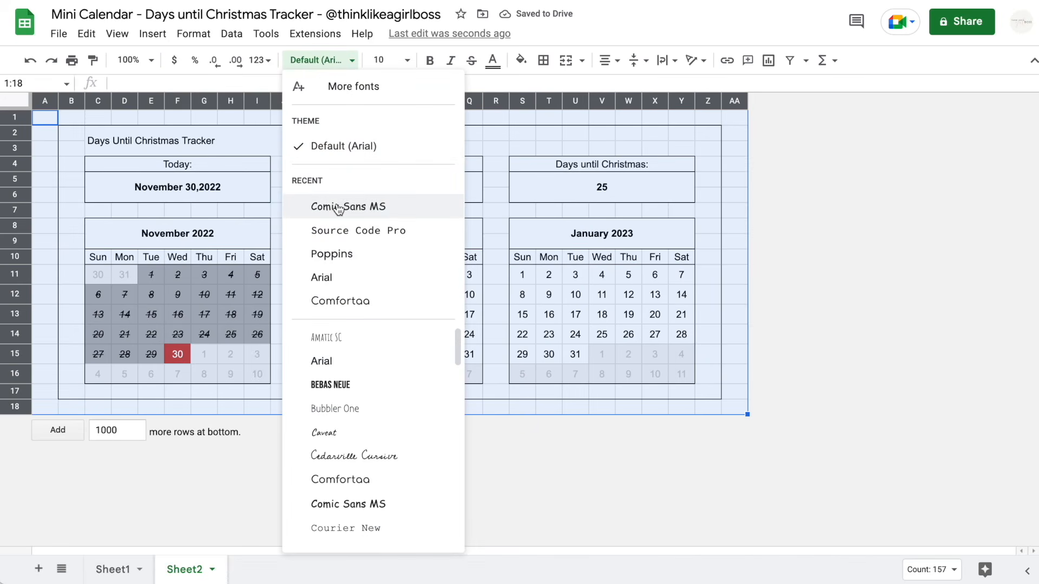
left_click(398, 209)
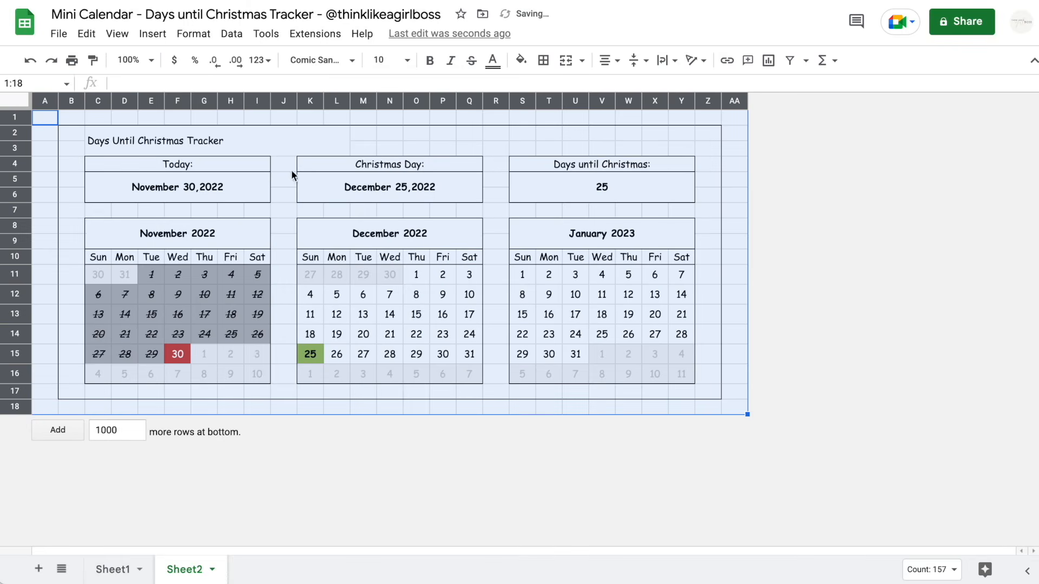
Set the font size of the "Days Until Christmas Tracker" title to 17.
left_click(206, 141)
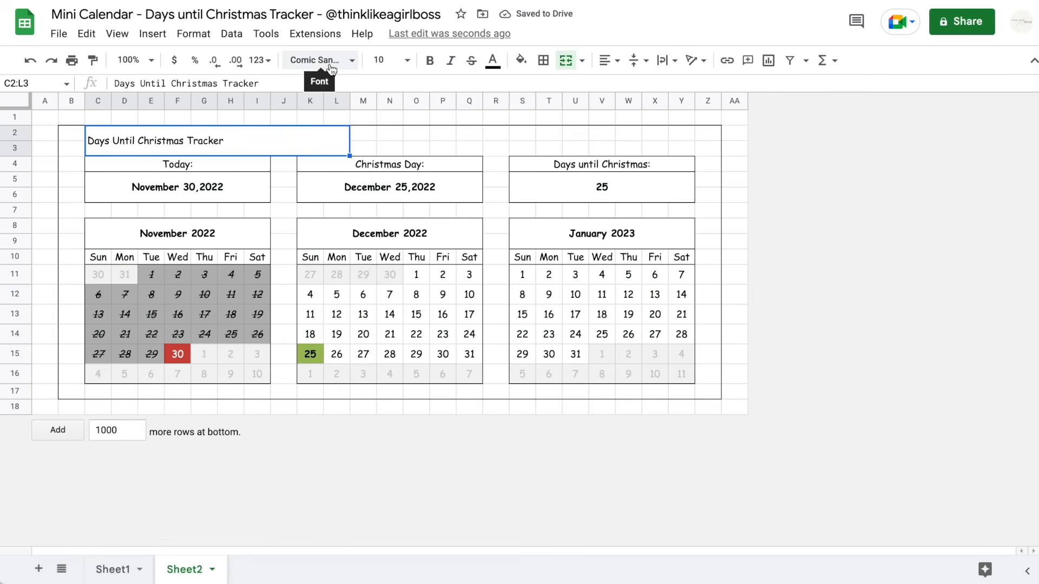
left_click(386, 64)
type("18")
key("Return")
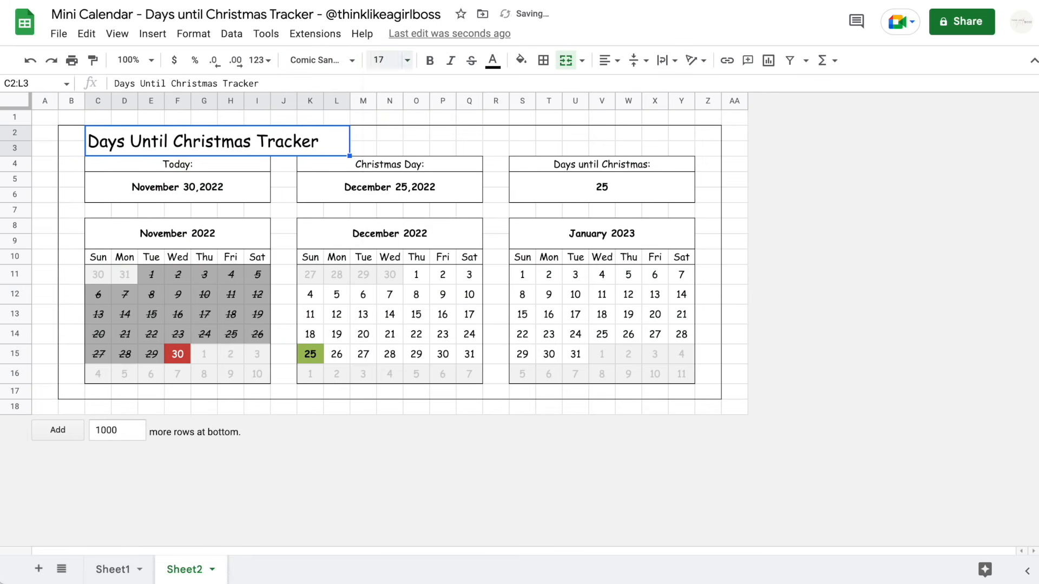
left_click(793, 264)
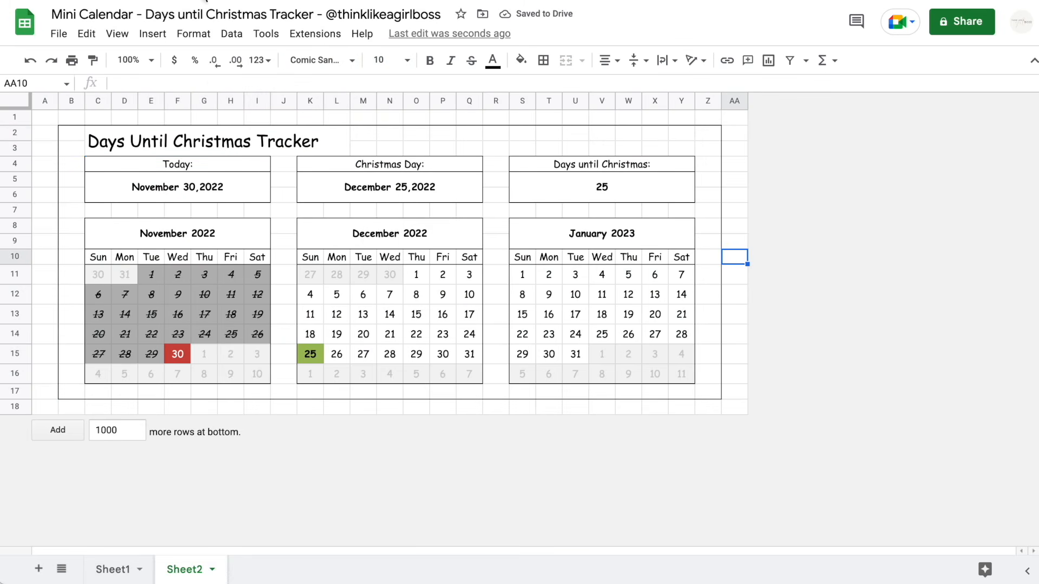
Hide the gridlines on Sheet2 and make title row 2 taller.
left_click(121, 35)
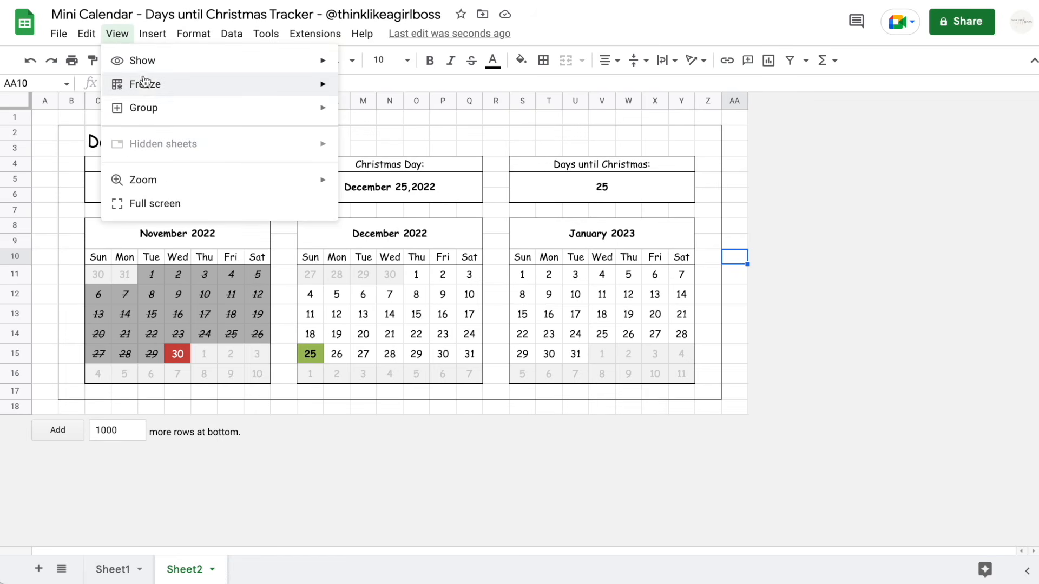
mouse_move(163, 60)
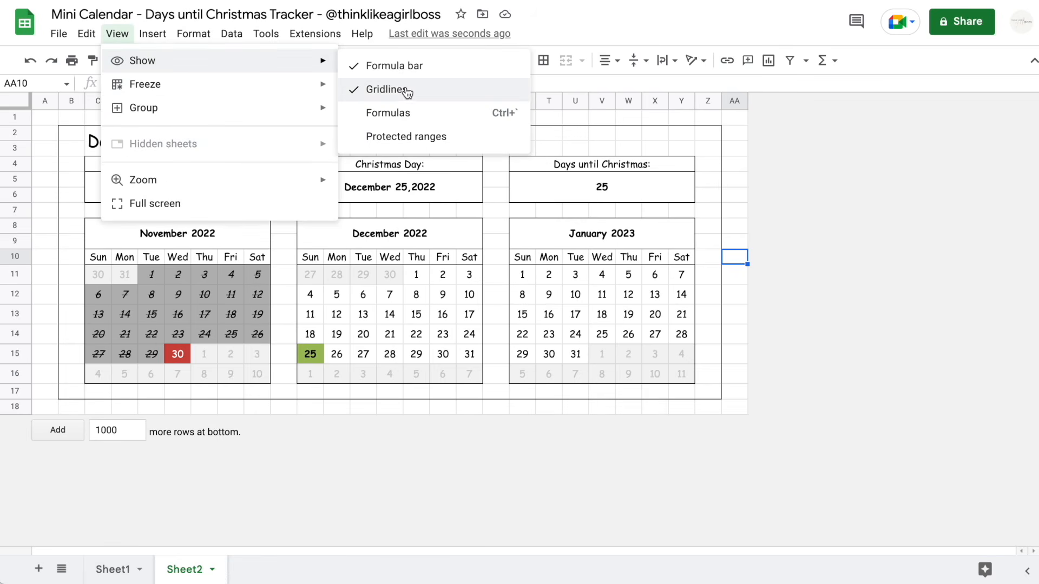
left_click(450, 95)
key("Down")
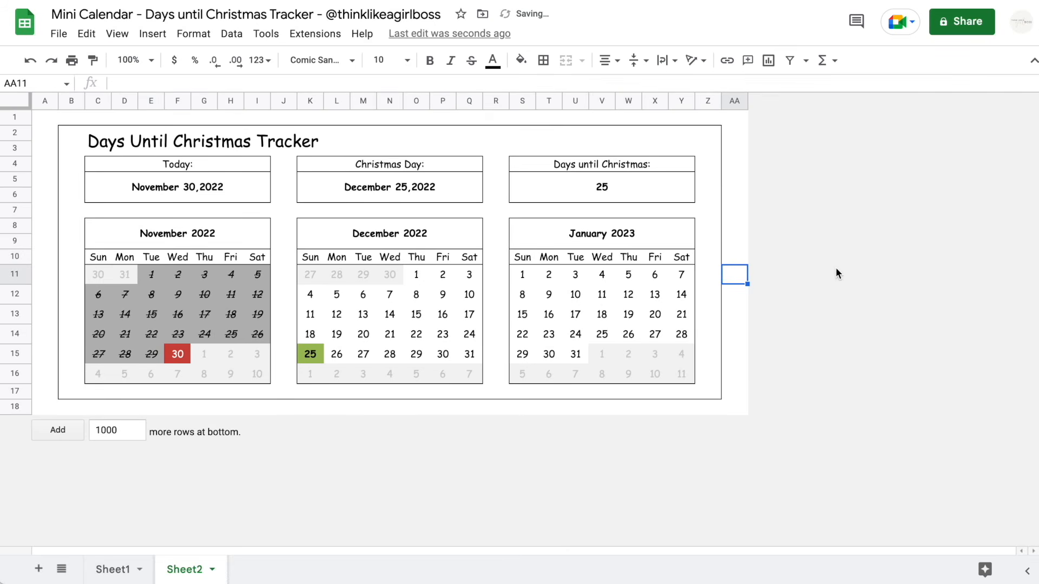
left_click(314, 149)
left_click_drag(25, 140, 25, 150)
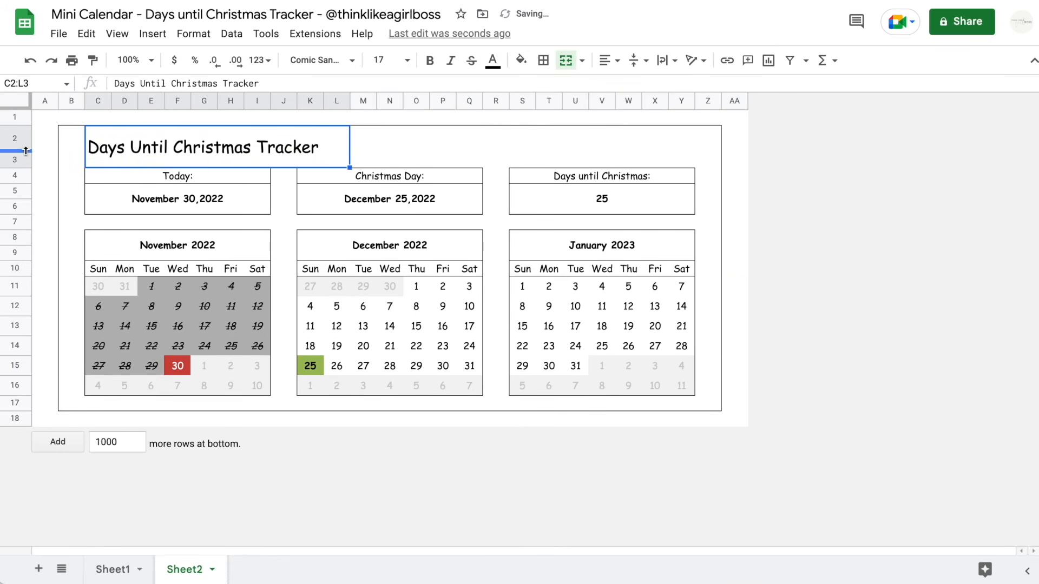
Following the Sheet1 design, fill Sheet2's title band, outer margins and gaps between the boxes and calendars within B2:Z17 with the custom cream color.
left_click(108, 569)
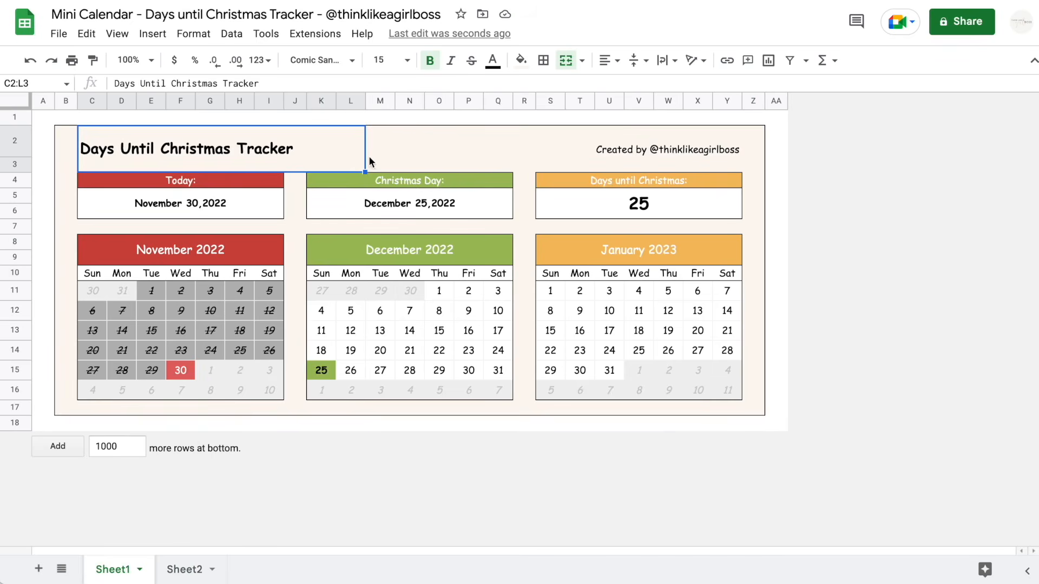
left_click(410, 142)
left_click(481, 135)
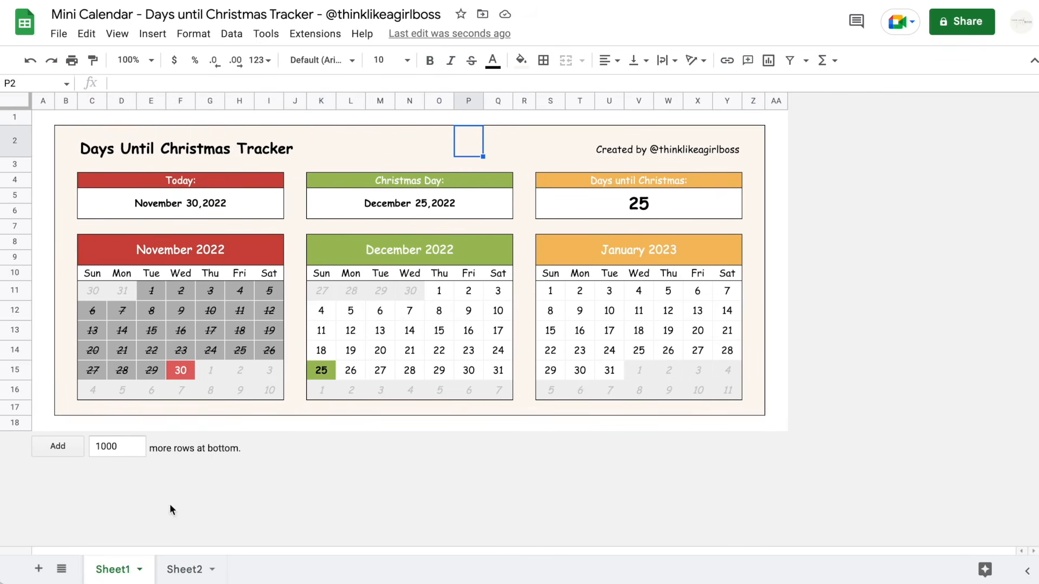
left_click(185, 569)
left_click_drag(192, 147, 700, 160)
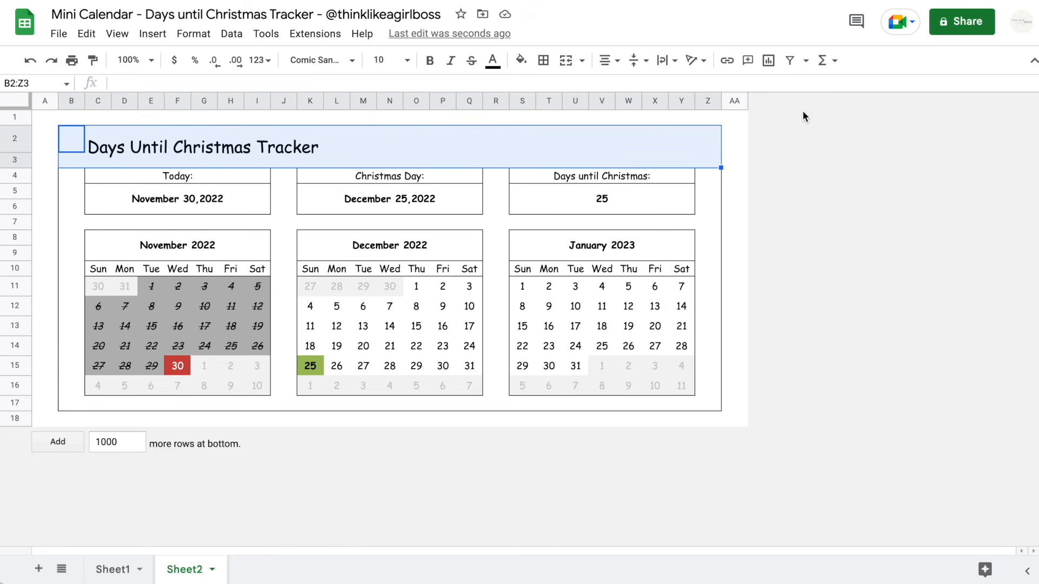
left_click_drag(290, 174, 278, 398)
left_click_drag(62, 222, 700, 222)
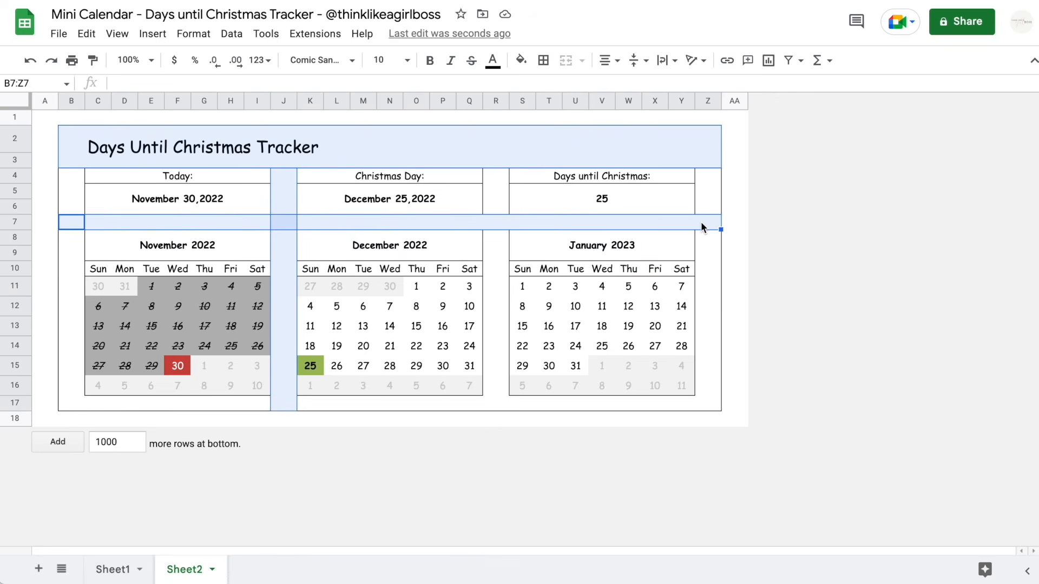
left_click_drag(75, 177, 86, 405)
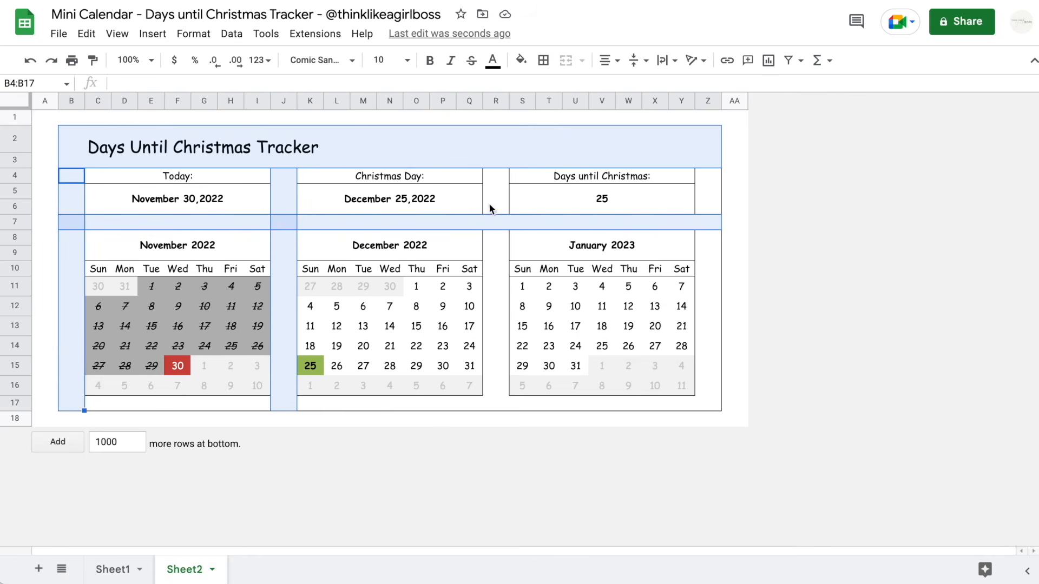
left_click_drag(498, 176, 495, 407)
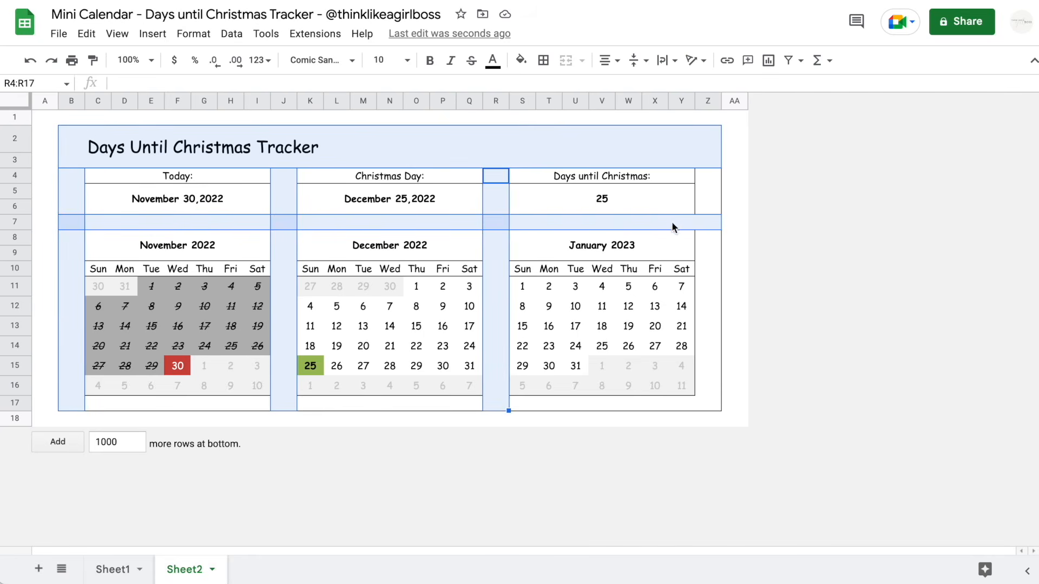
left_click_drag(707, 177, 713, 407)
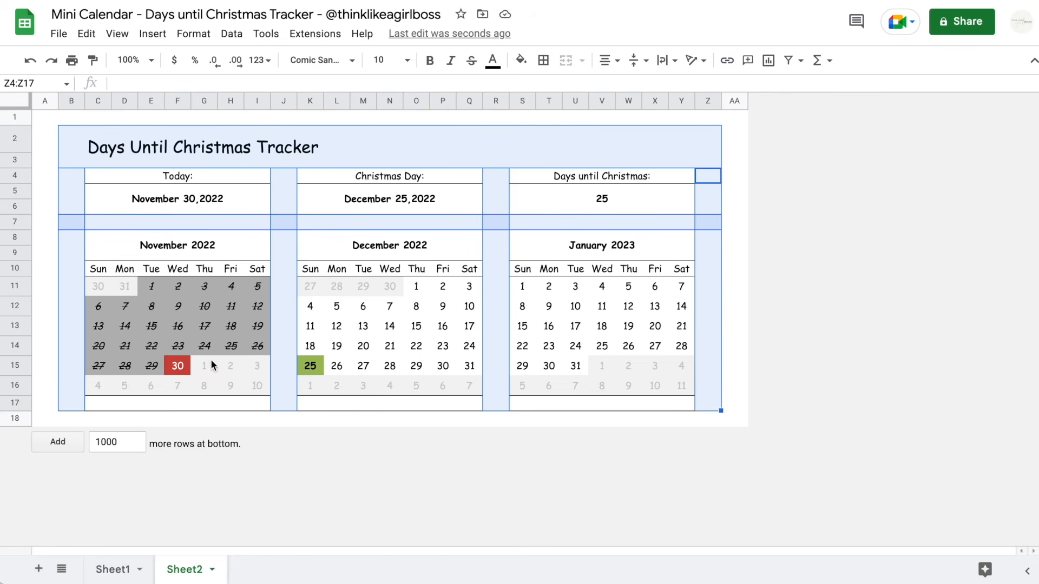
left_click_drag(89, 399, 411, 415)
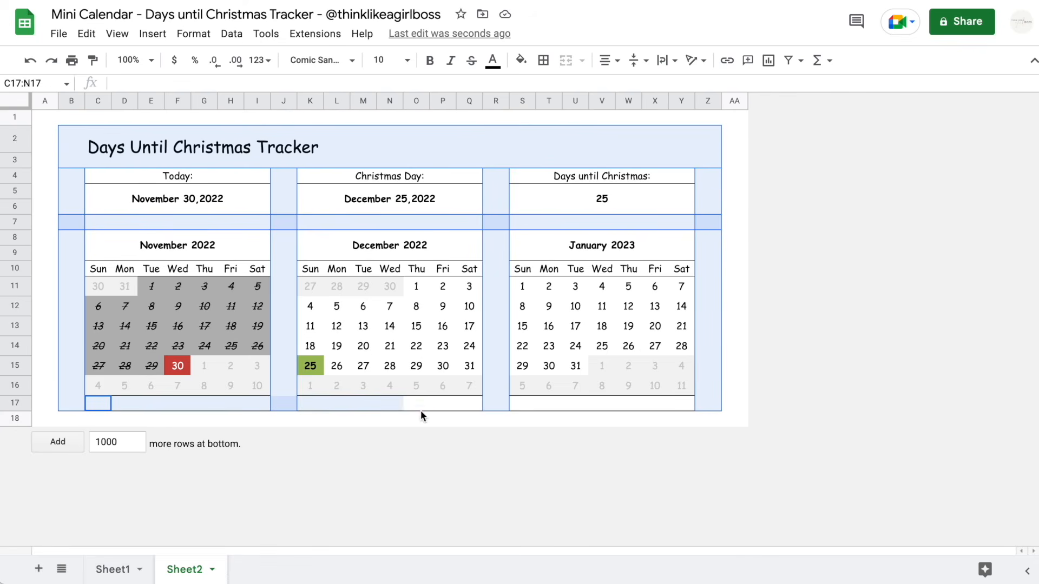
left_click_drag(491, 405, 686, 407)
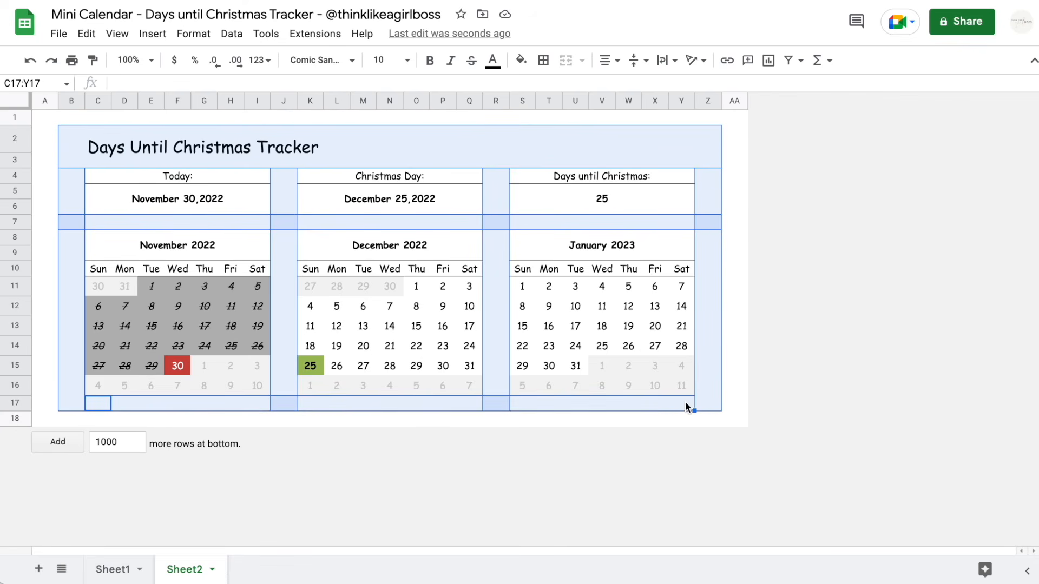
left_click(522, 61)
left_click(527, 307)
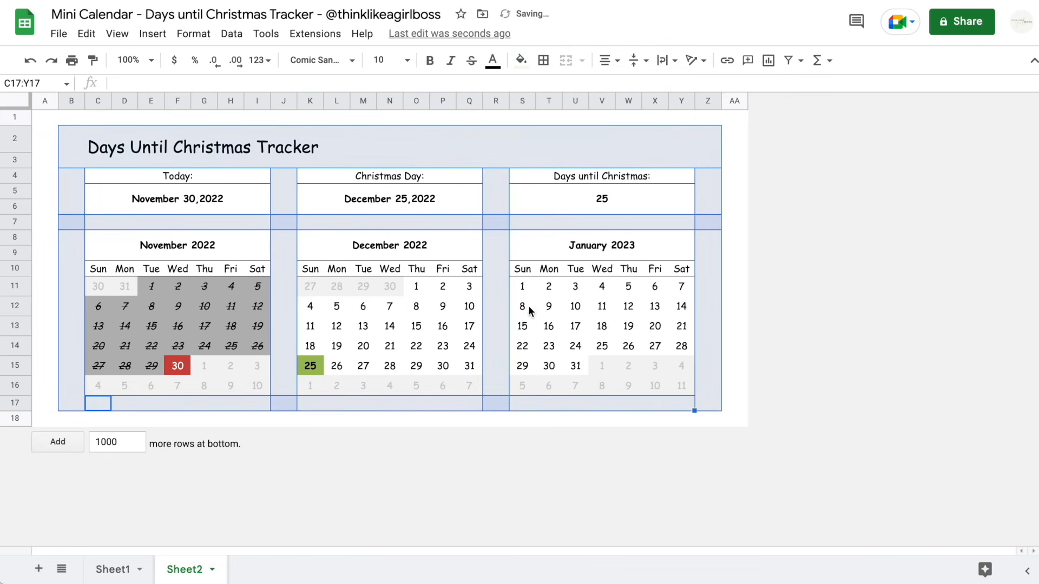
left_click(736, 273)
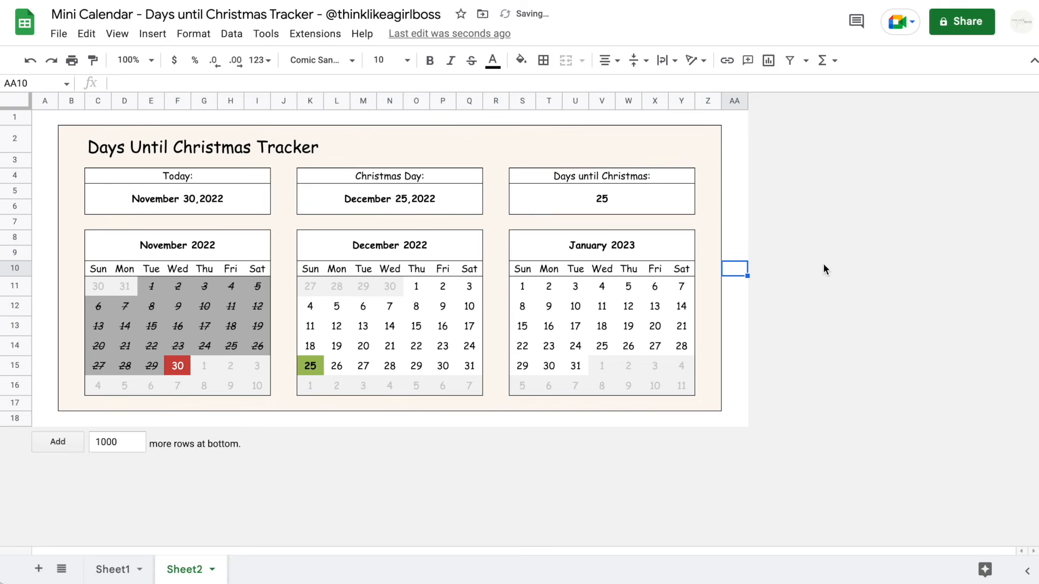
left_click(267, 173)
left_click(258, 241, "super")
left_click(291, 190)
left_click(262, 176)
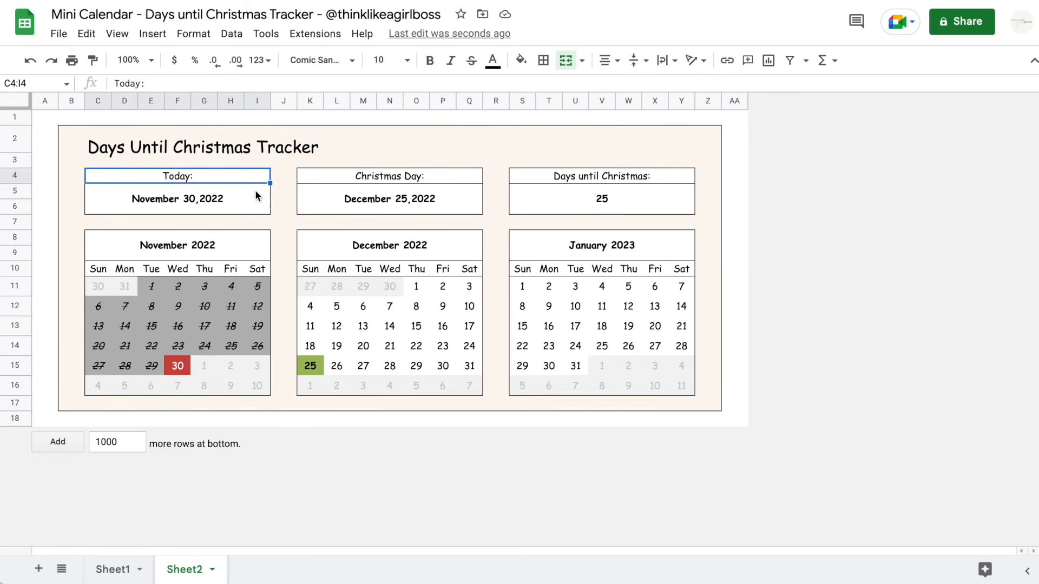
left_click(243, 244)
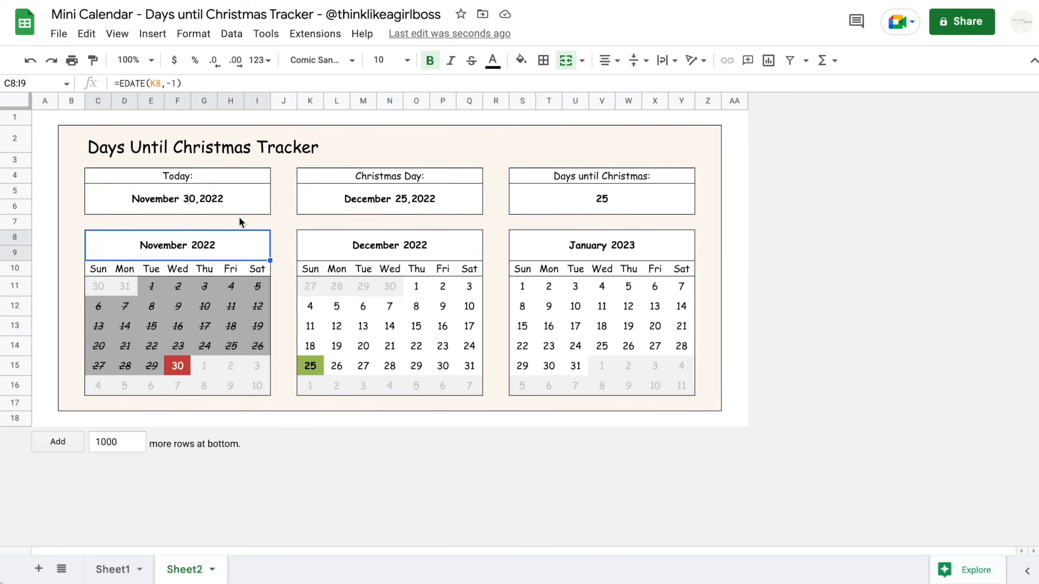
Fill the Today label and the November 2022 header with the custom red and make their text white.
left_click(229, 176)
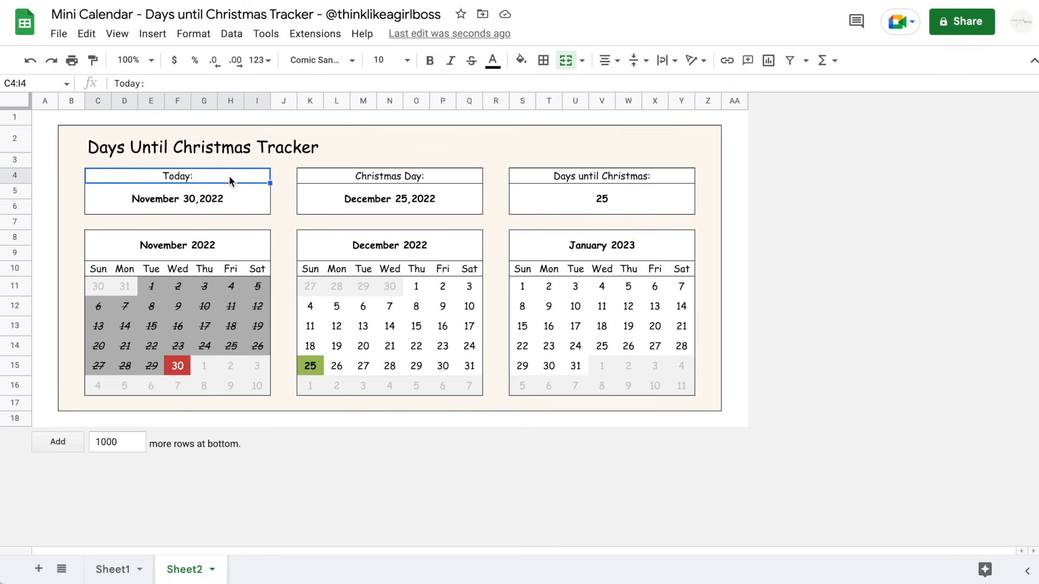
left_click(223, 241, "super")
left_click(521, 60)
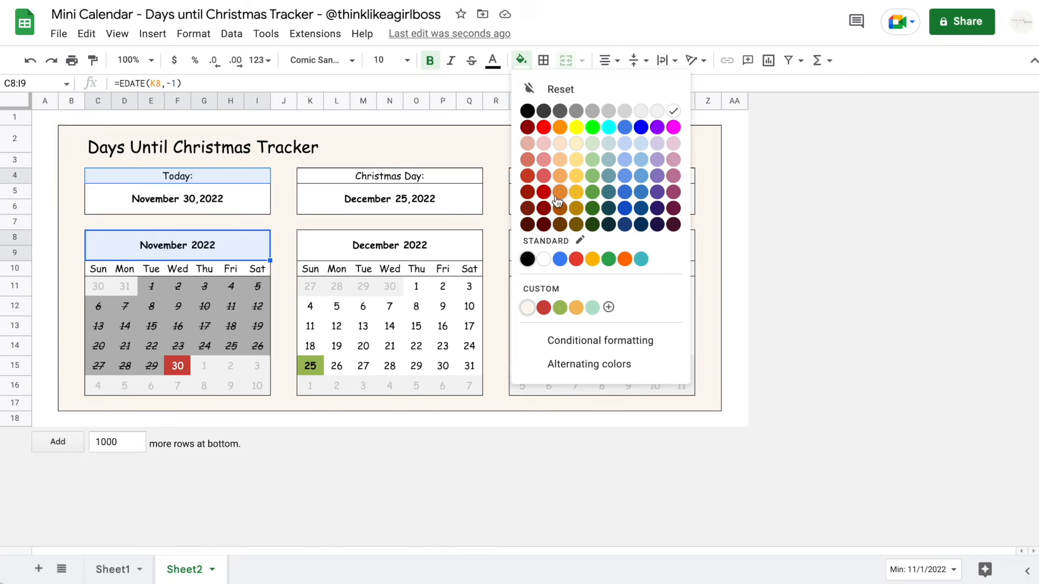
left_click(544, 307)
left_click(493, 59)
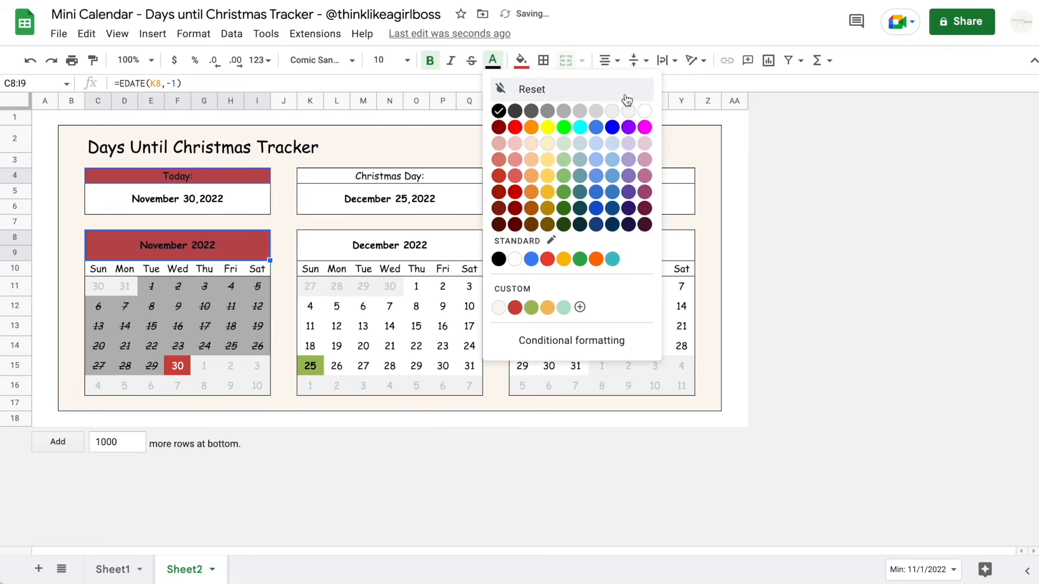
left_click(645, 111)
Fill the Christmas Day label and the December 2022 header with the custom green and make their text white.
left_click(414, 171)
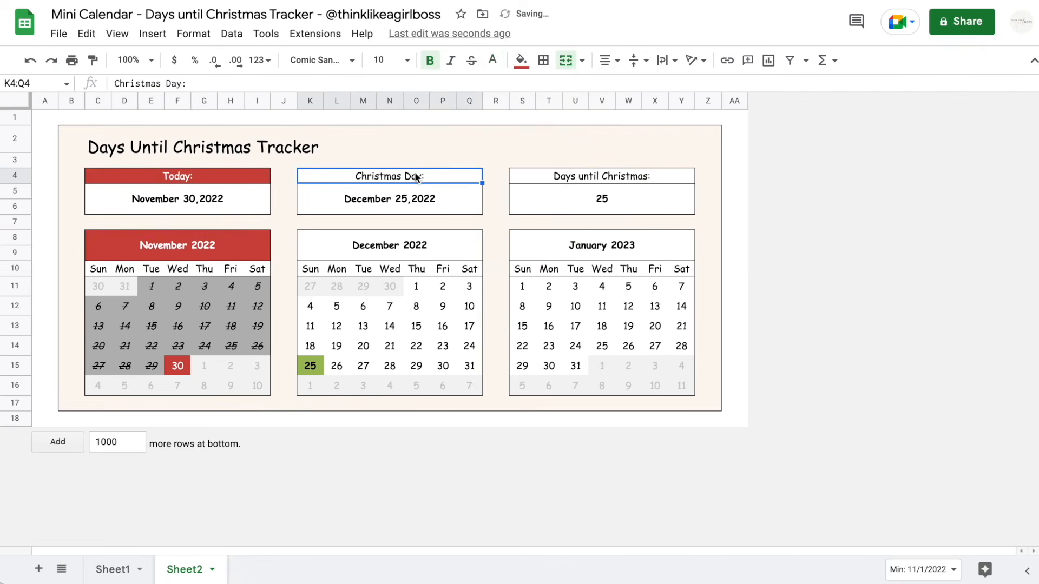
left_click(398, 242, "super")
left_click(521, 60)
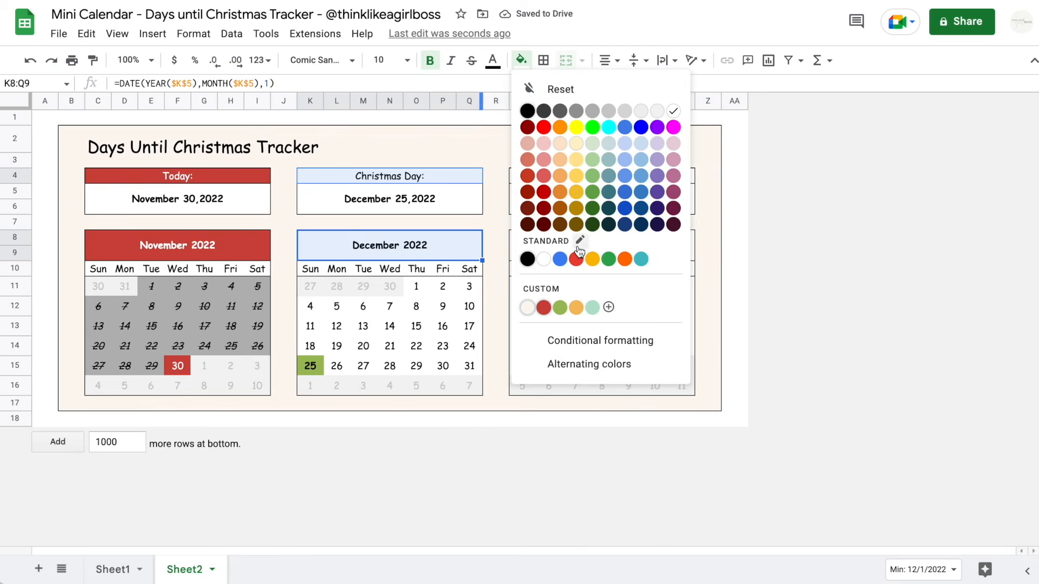
left_click(560, 308)
left_click(492, 59)
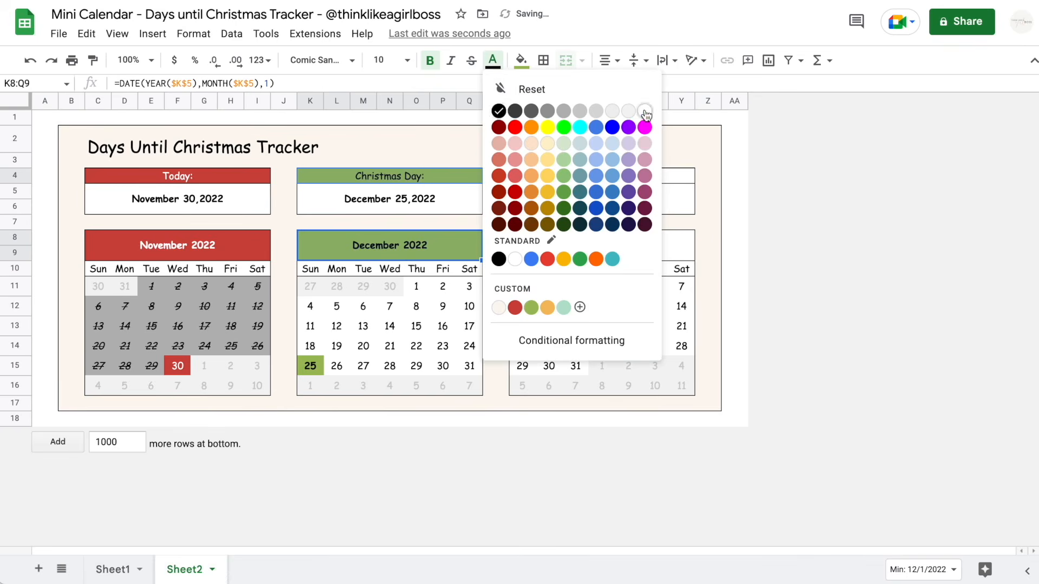
left_click(645, 111)
Fill the Days until Christmas label and the January 2023 header with the custom orange and make their text white.
left_click(597, 179)
left_click(576, 251, "super")
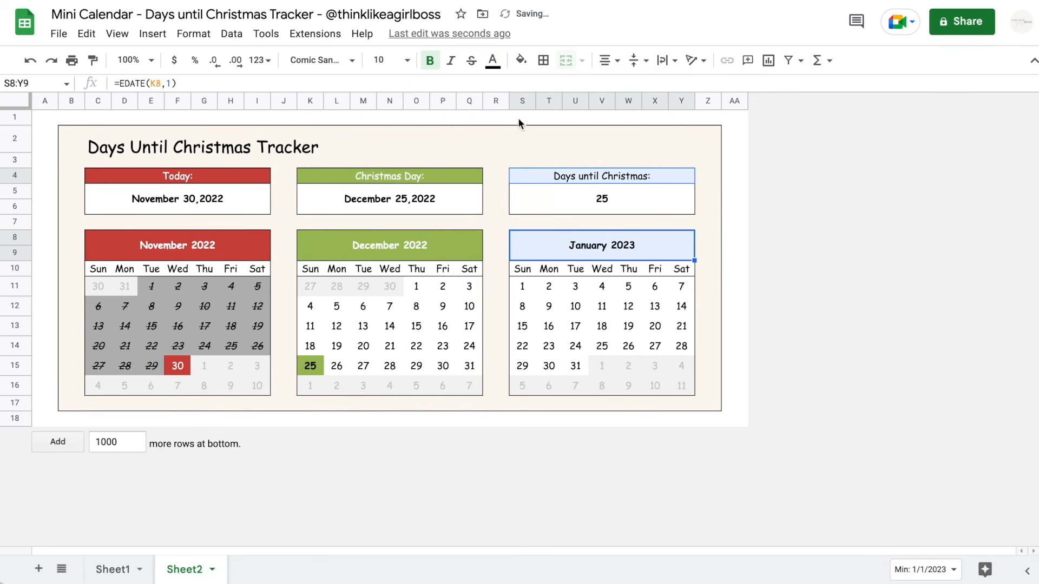
left_click(521, 60)
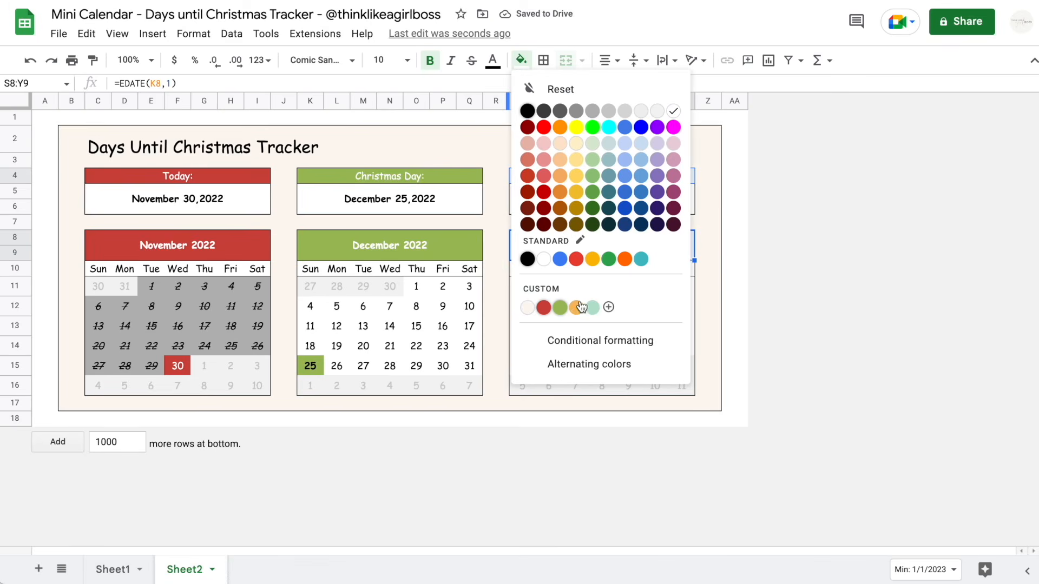
left_click(578, 307)
left_click(492, 59)
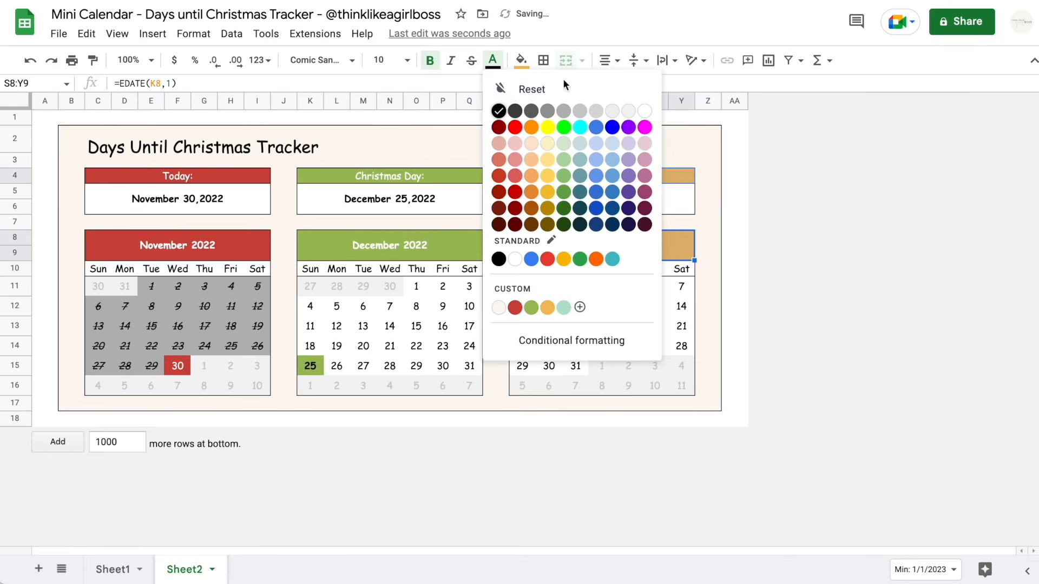
left_click(645, 111)
left_click(734, 222)
Enlarge the font of the countdown number in S5:Y6.
left_click(625, 205)
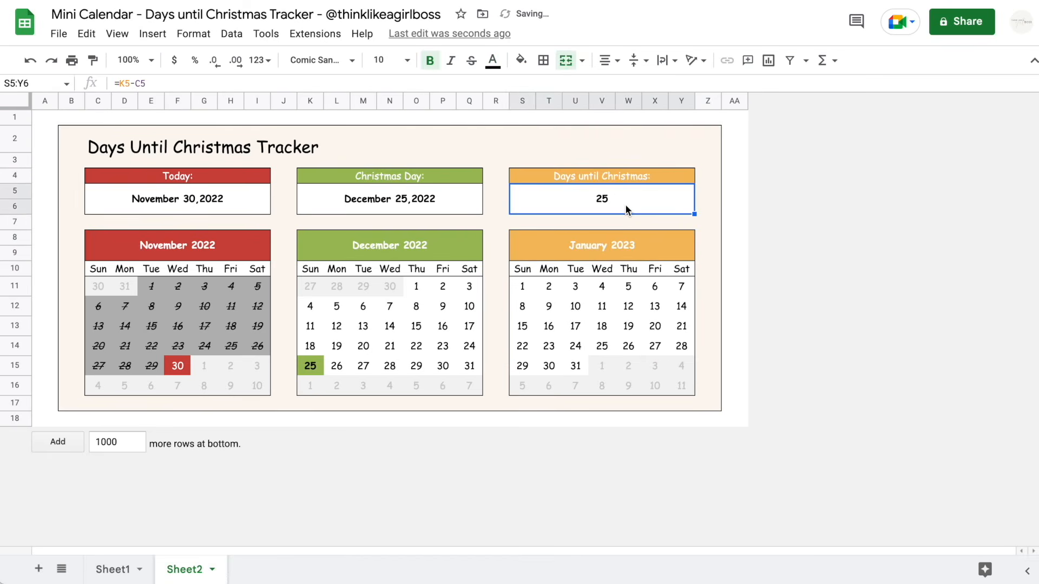
left_click(381, 58)
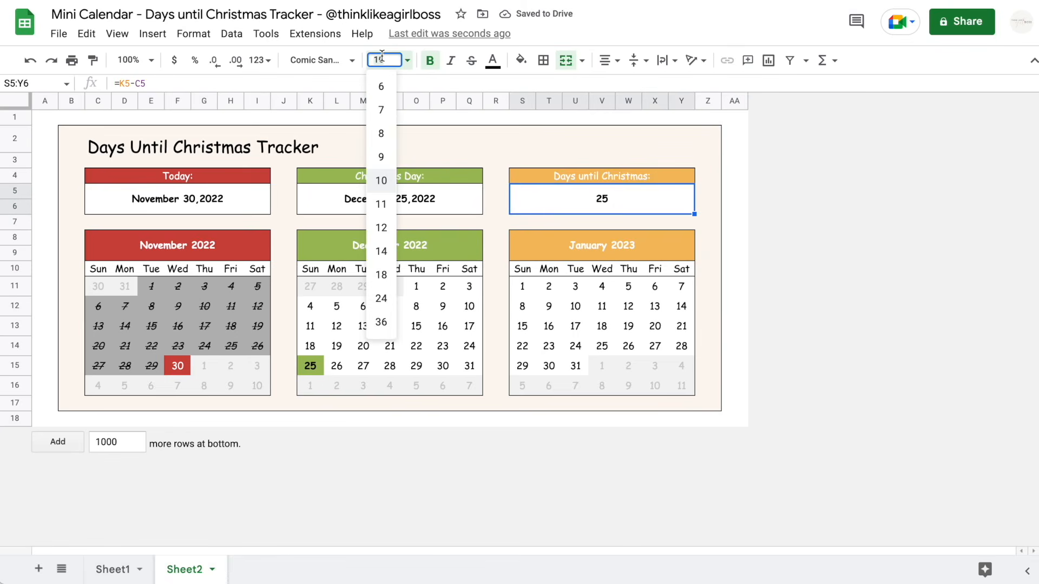
left_click(381, 322)
left_click(735, 269)
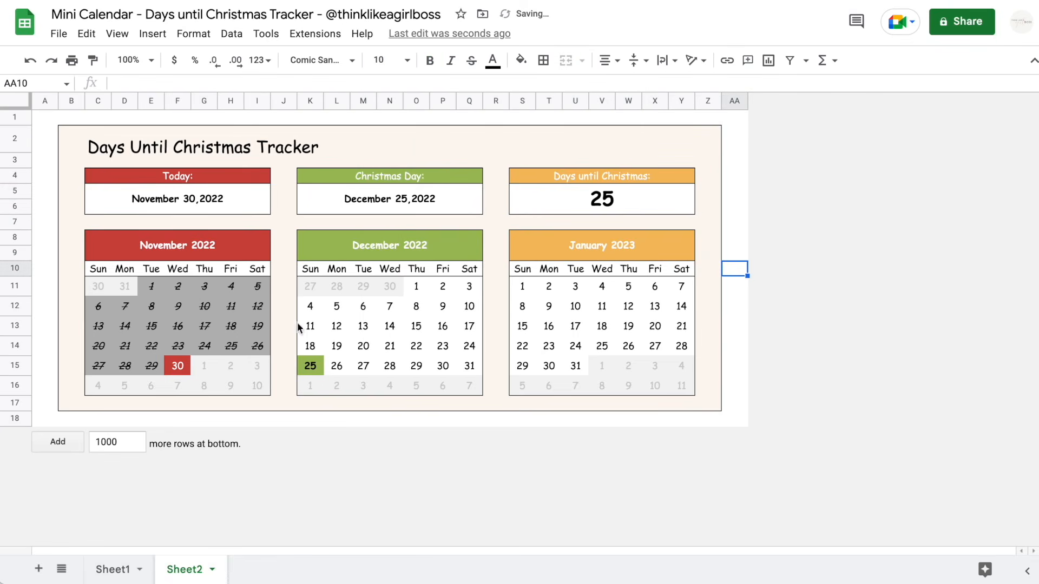
Add white inner borders to the November date grid C11:I16.
left_click_drag(104, 291, 262, 390)
left_click(544, 60)
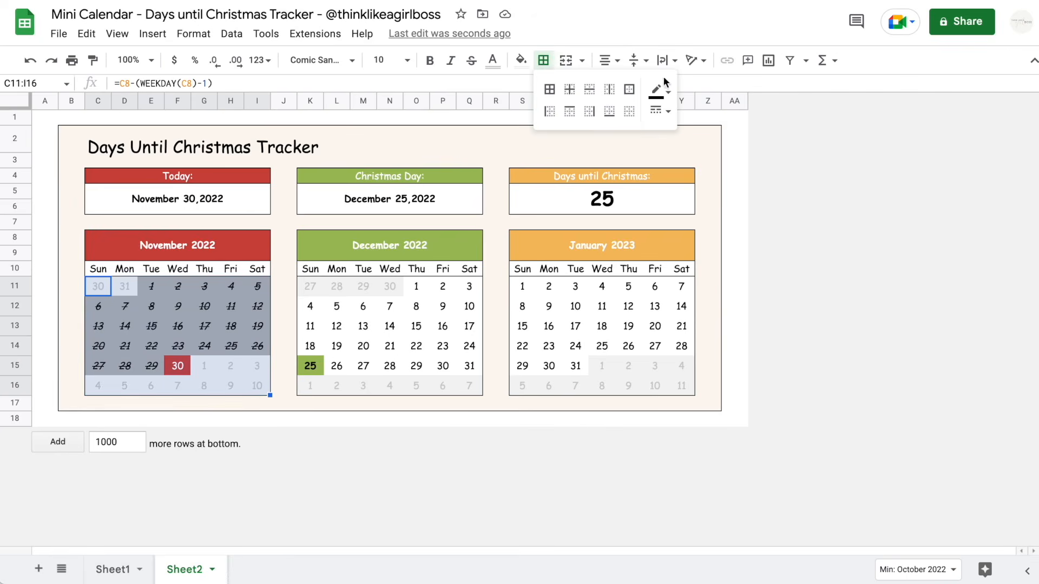
left_click(660, 91)
left_click(793, 141)
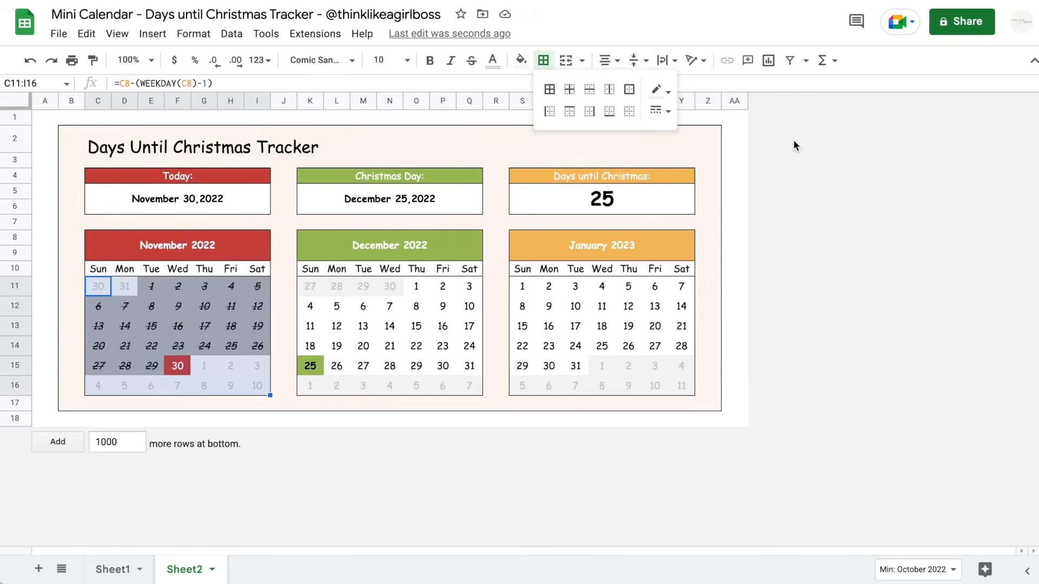
left_click(570, 90)
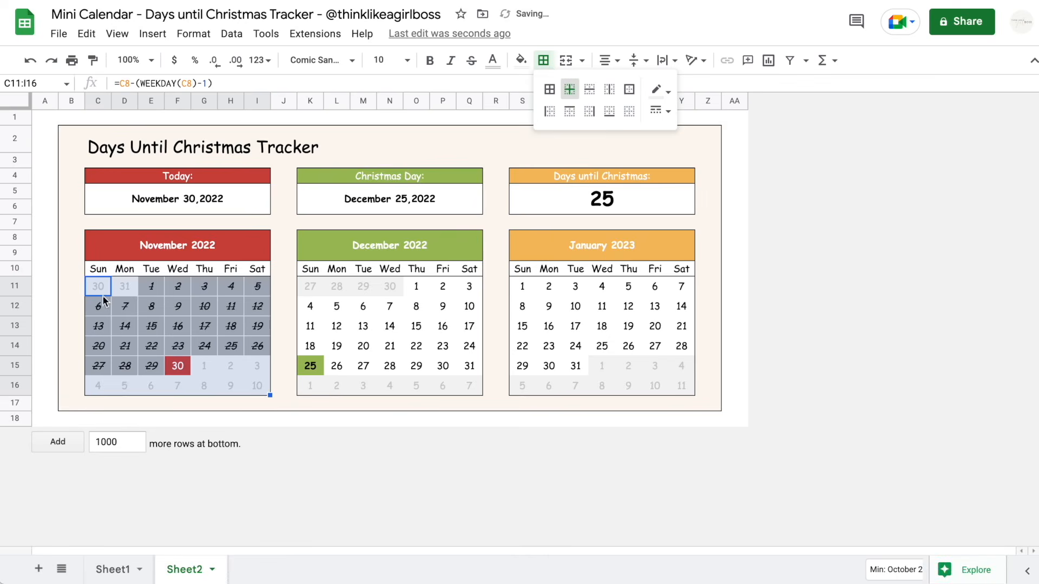
Copy the November date grid's formatting to the December dates K11:Q16 and the January dates S11:Y16.
left_click(93, 60)
left_click(310, 289)
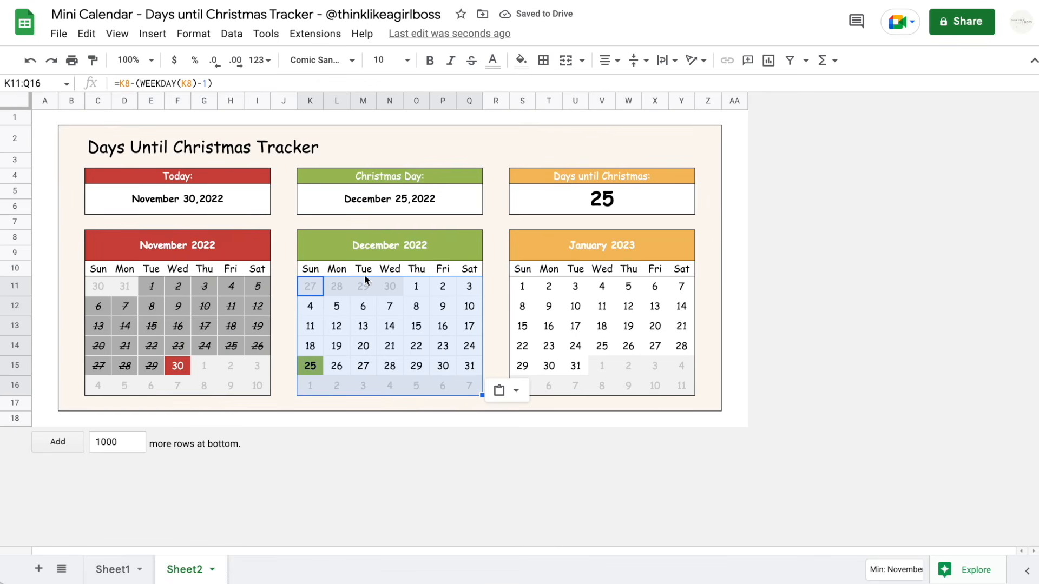
left_click(93, 60)
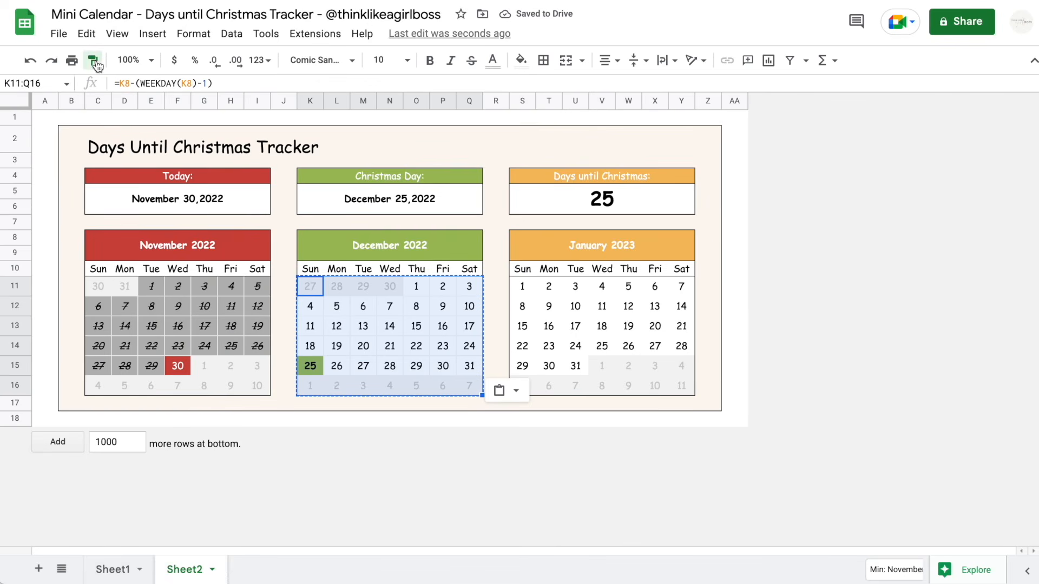
left_click_drag(518, 280, 681, 386)
left_click(734, 269)
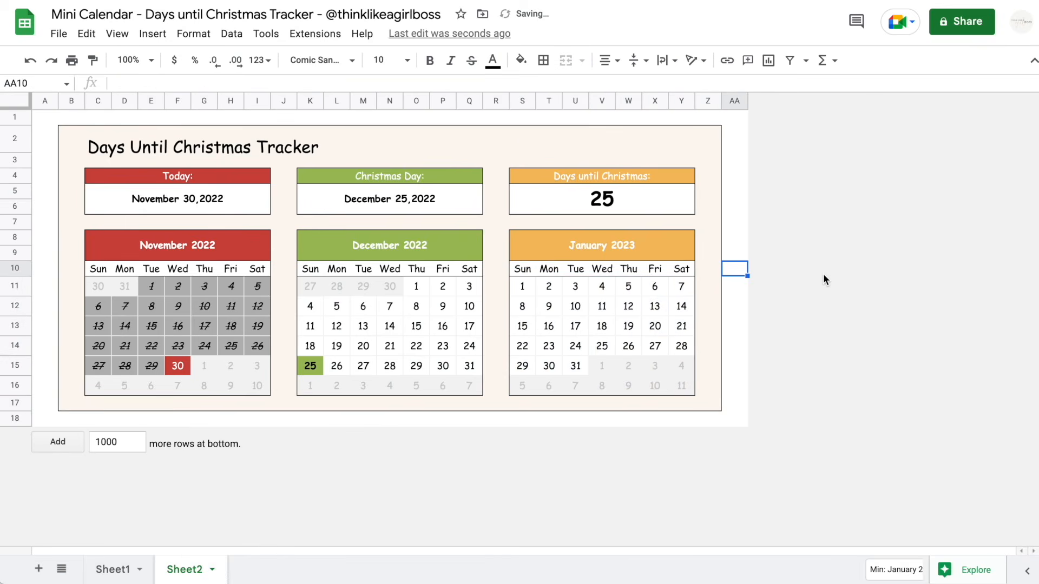
left_click(521, 131)
type("Created by @thinklikeagirlboss")
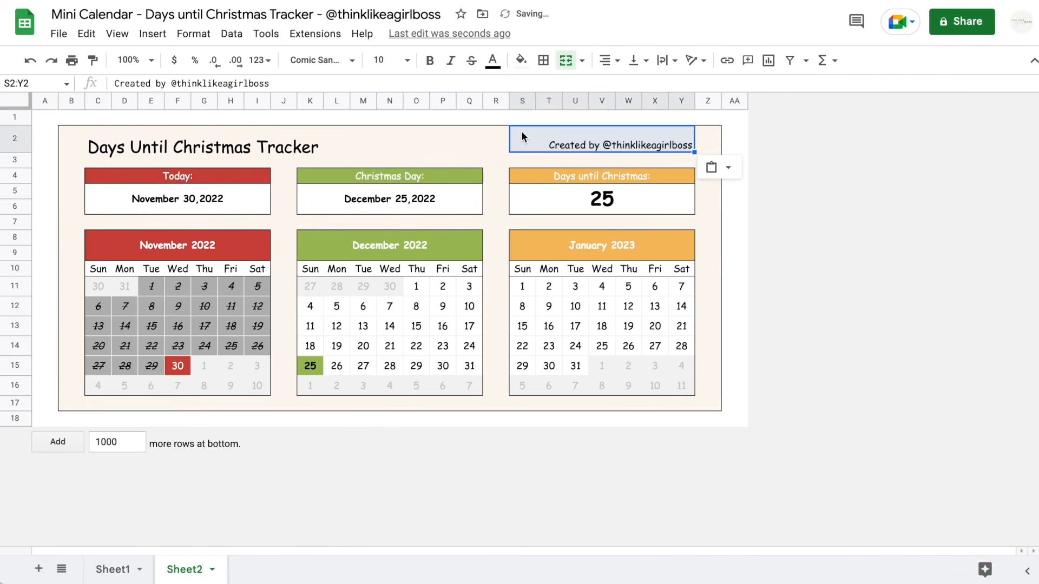
left_click(874, 272)
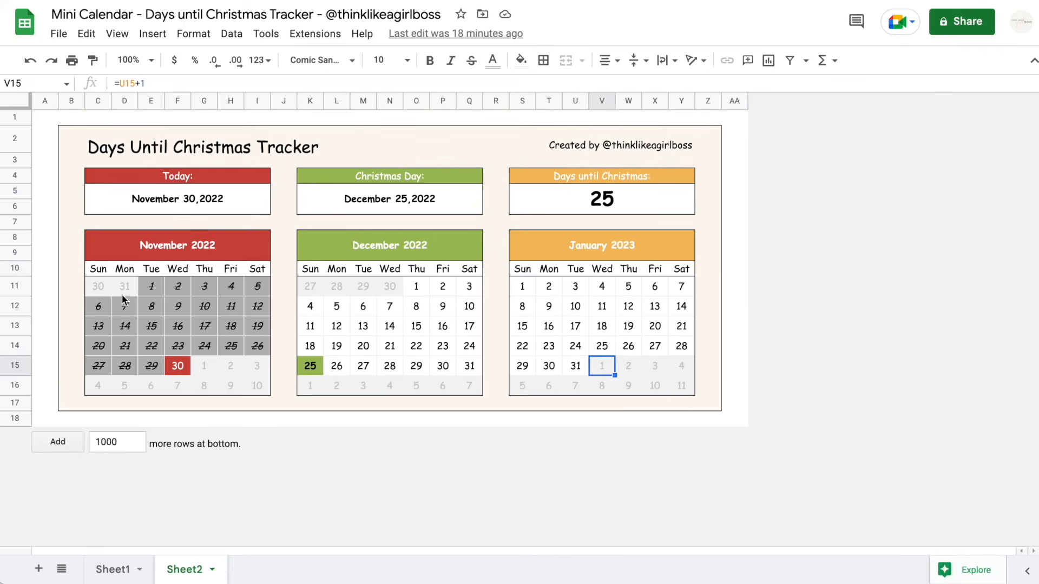
Review the weekday headers and date cells of the November, December and January calendars.
left_click(100, 270)
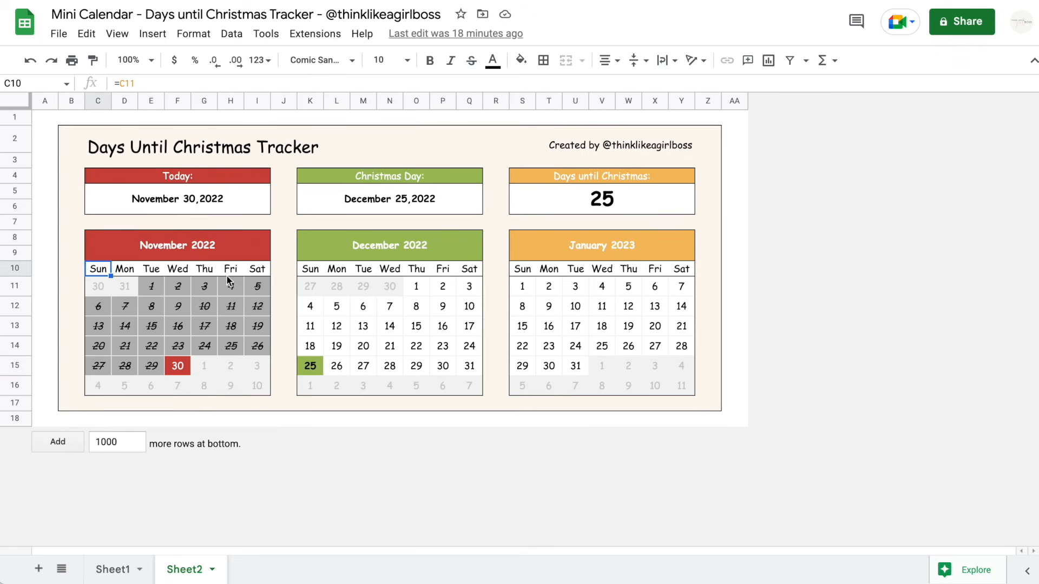
left_click(257, 271)
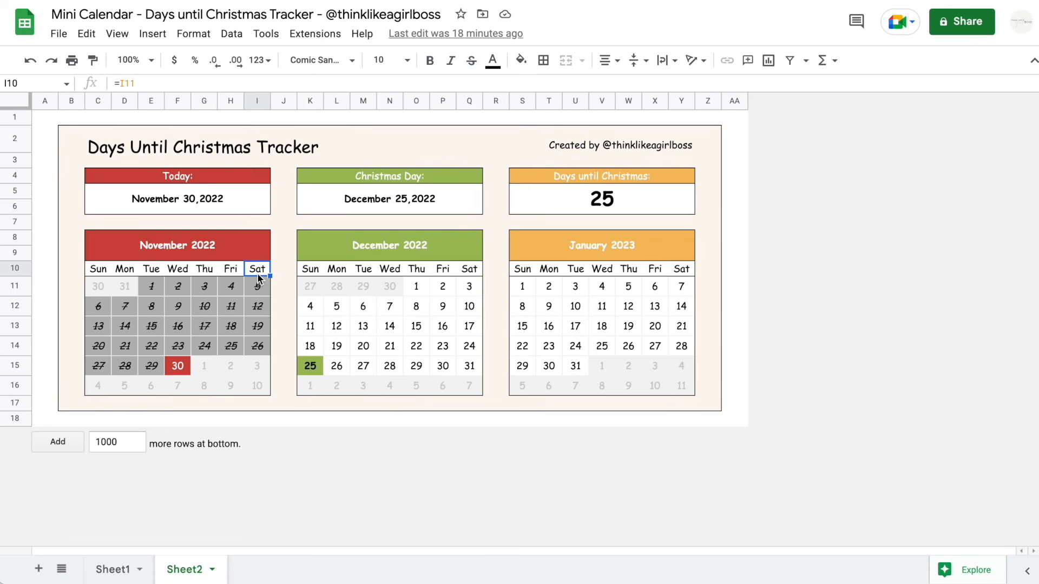
left_click(307, 289)
left_click(363, 382)
left_click(394, 382)
left_click(419, 384)
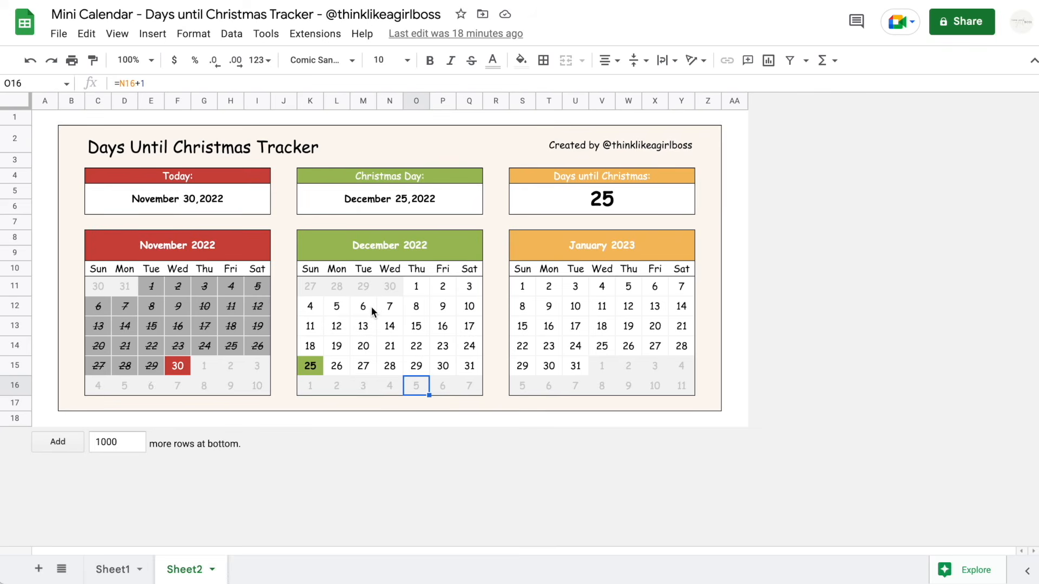
left_click(172, 327)
left_click(361, 311)
left_click(554, 311)
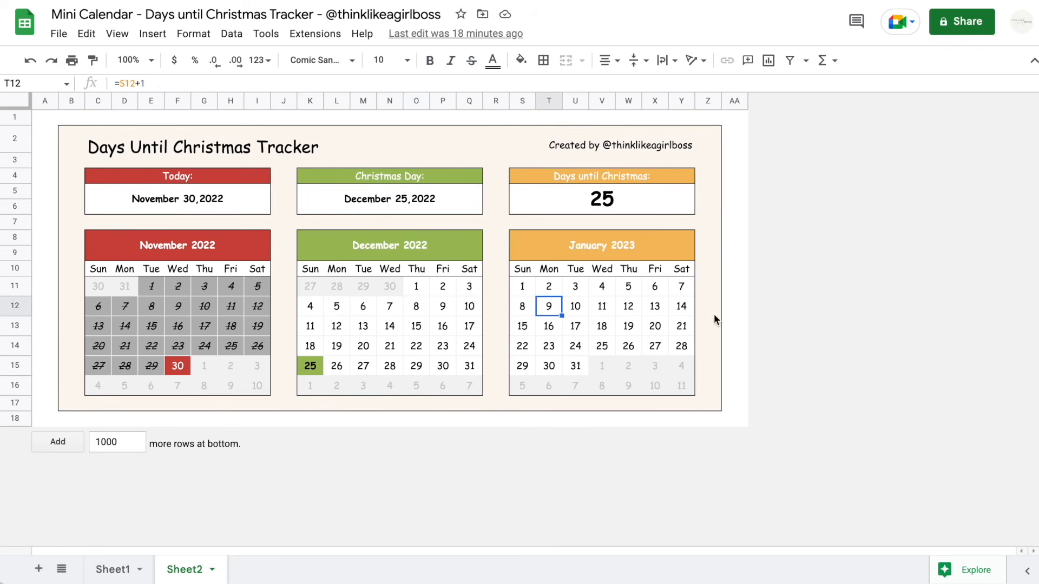
left_click(26, 327)
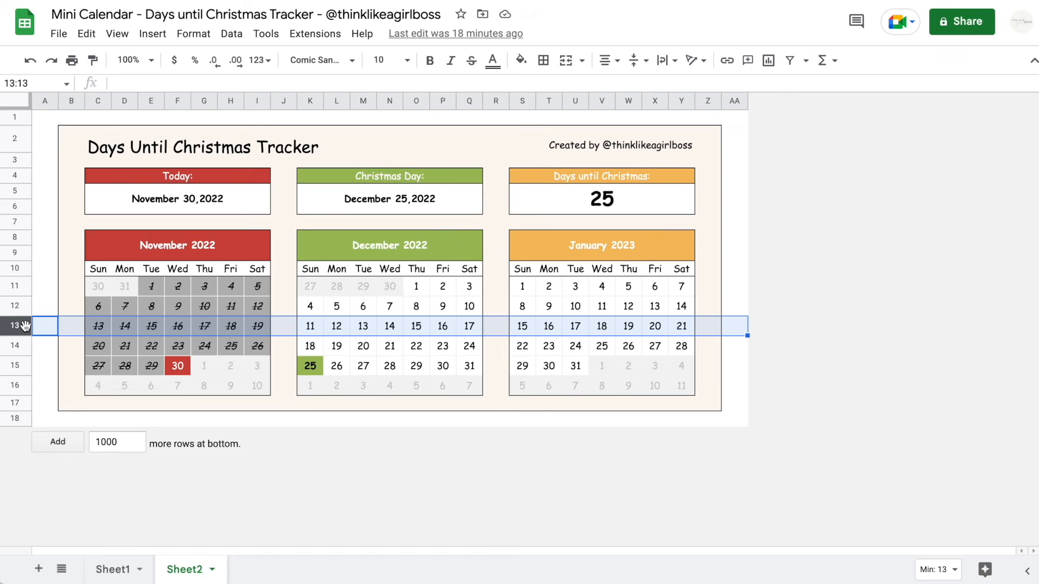
left_click(181, 308)
left_click(320, 311)
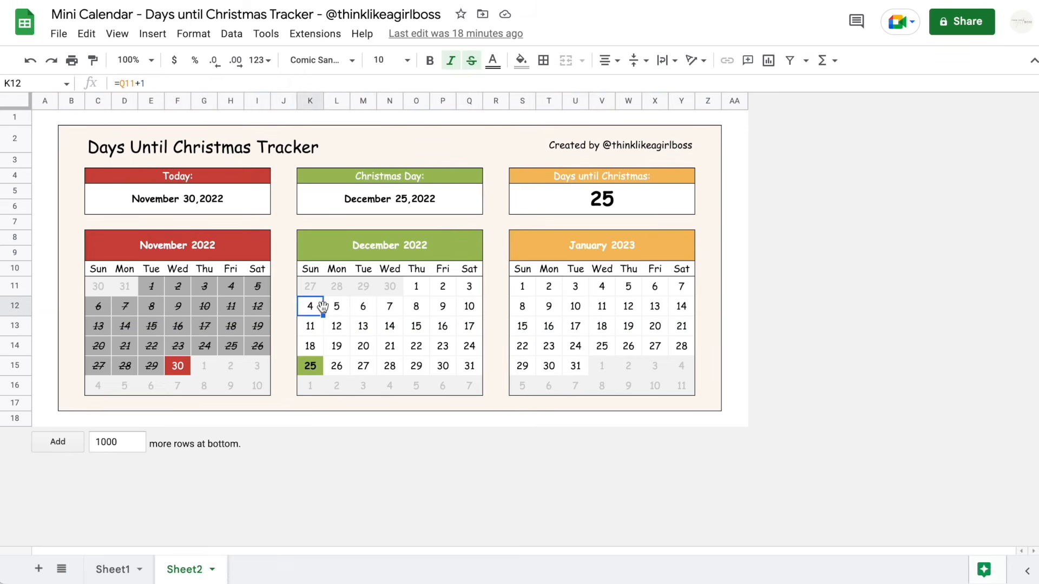
left_click(584, 315)
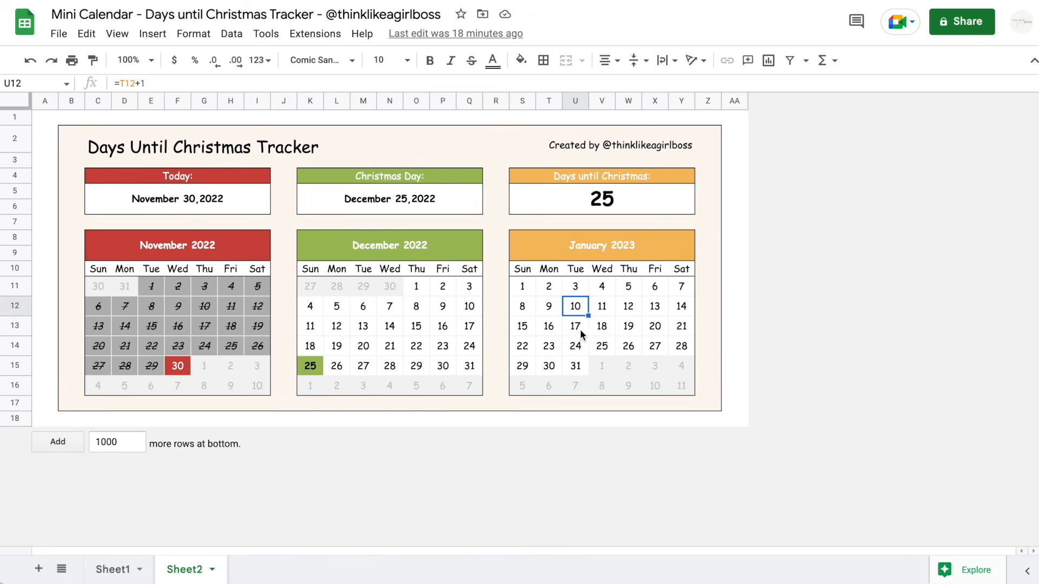
left_click(98, 270)
left_click(128, 270)
left_click(102, 271)
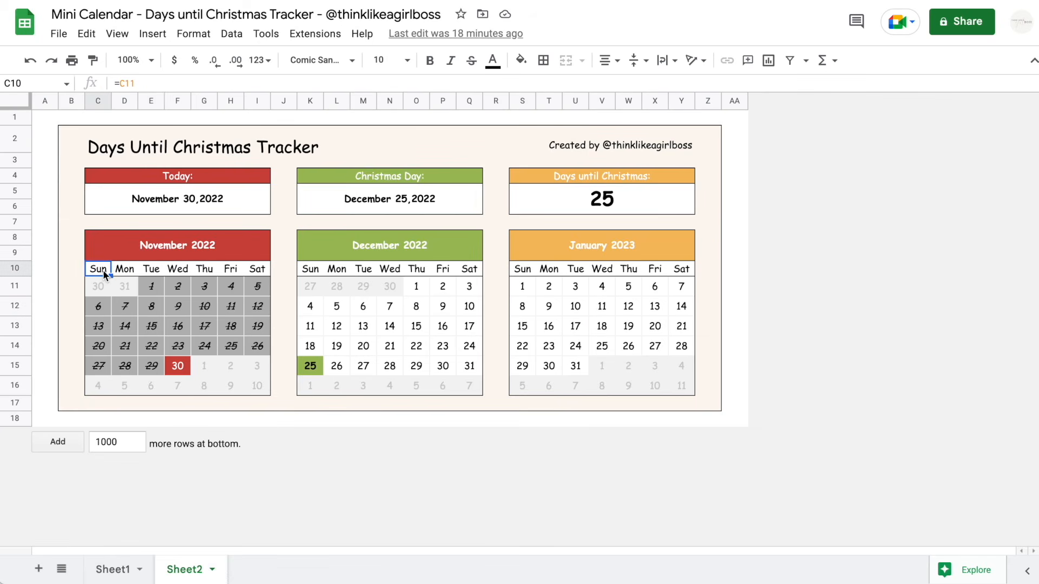
left_click(121, 272)
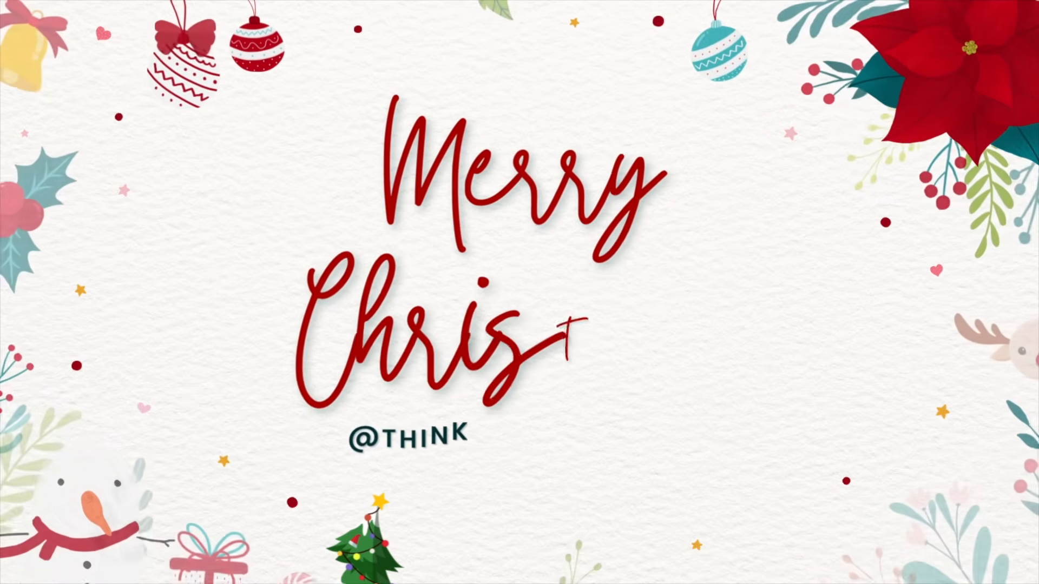